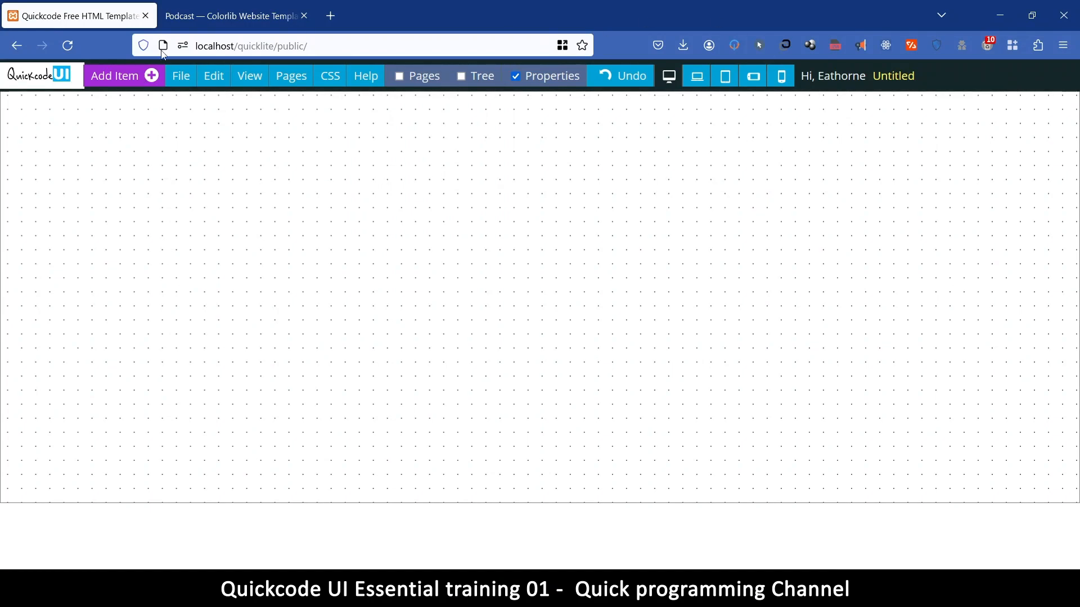
# Switch to the Podcast template page and examine the layout of its three-person team section, including the description text
pyautogui.click(233, 15)
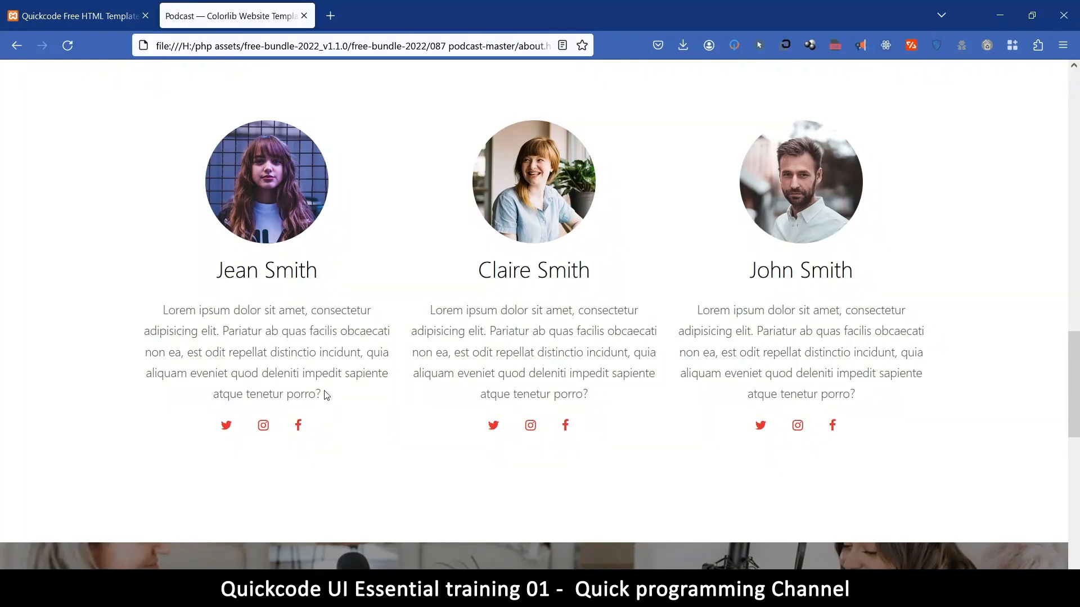
pyautogui.moveTo(161, 311); pyautogui.dragTo(325, 399)
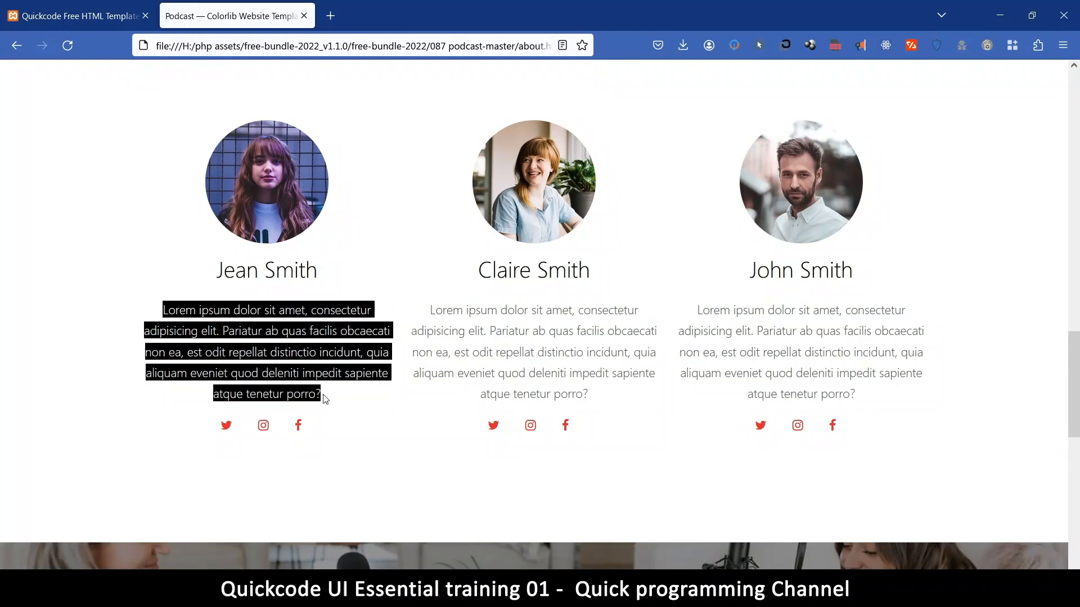
pyautogui.click(311, 456)
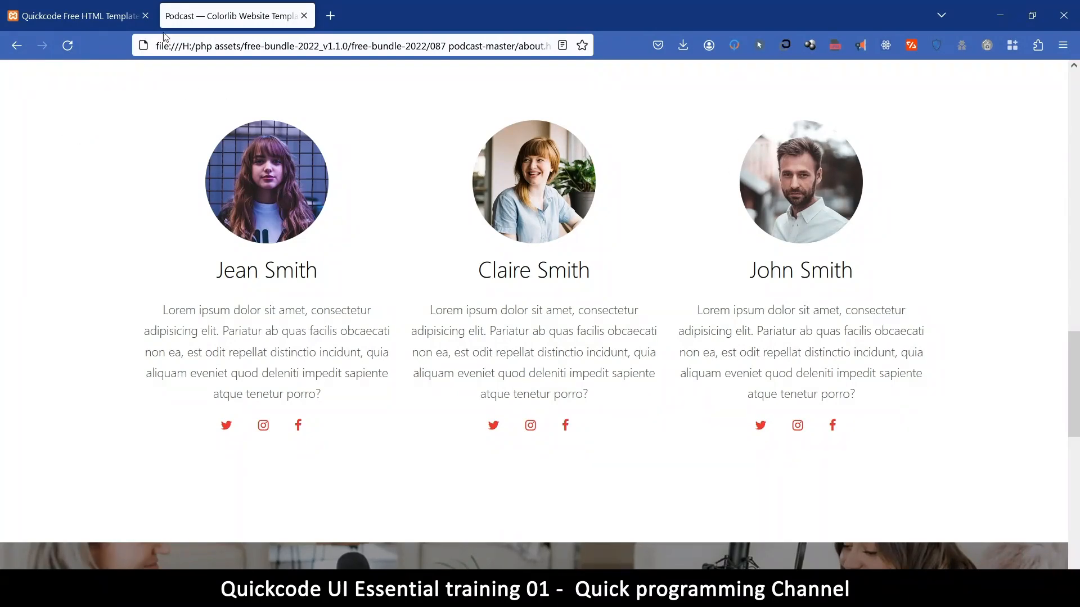
# Return to the Quickcode editor, add an empty Section to the blank page and select it
pyautogui.click(65, 12)
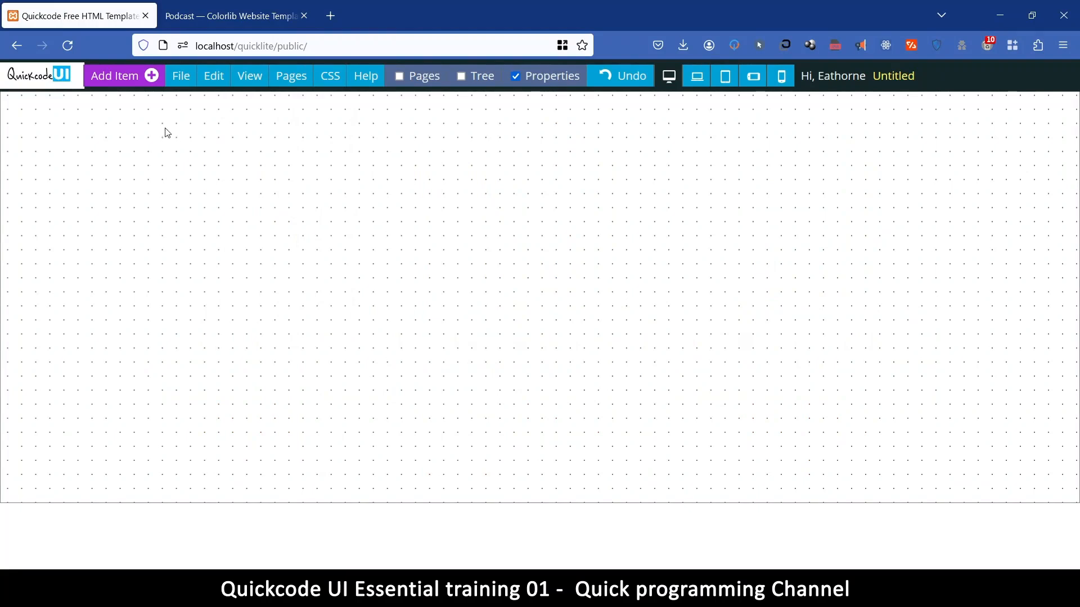
pyautogui.click(114, 77)
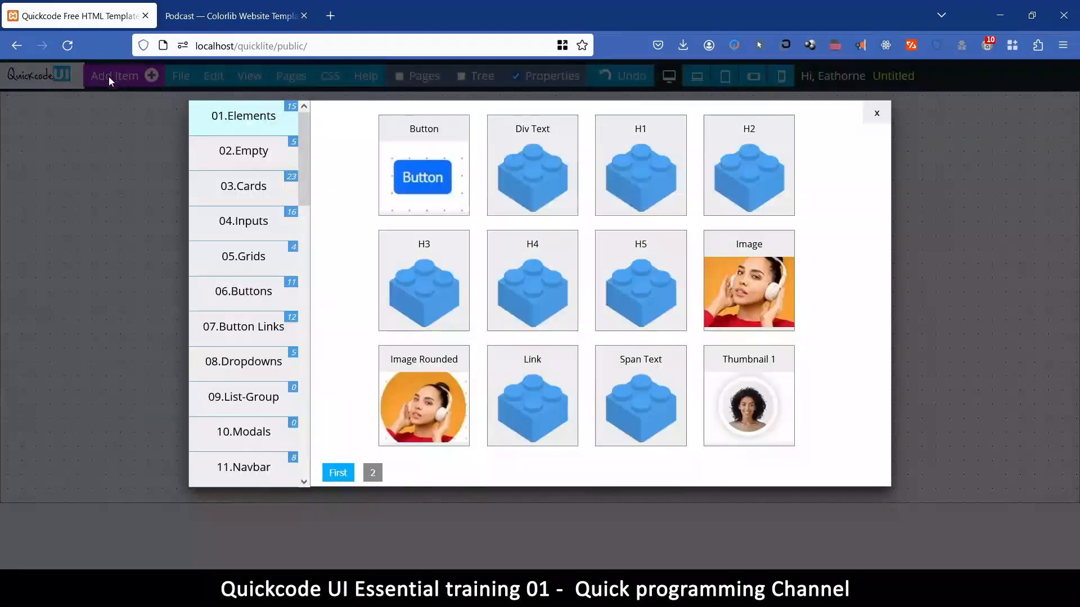
pyautogui.click(246, 157)
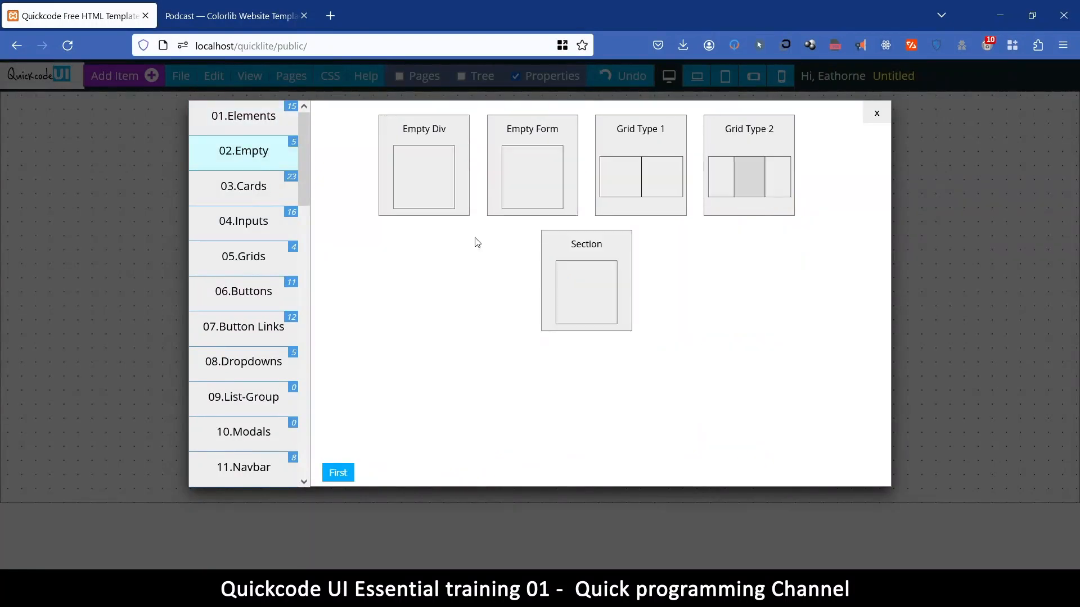
pyautogui.click(586, 247)
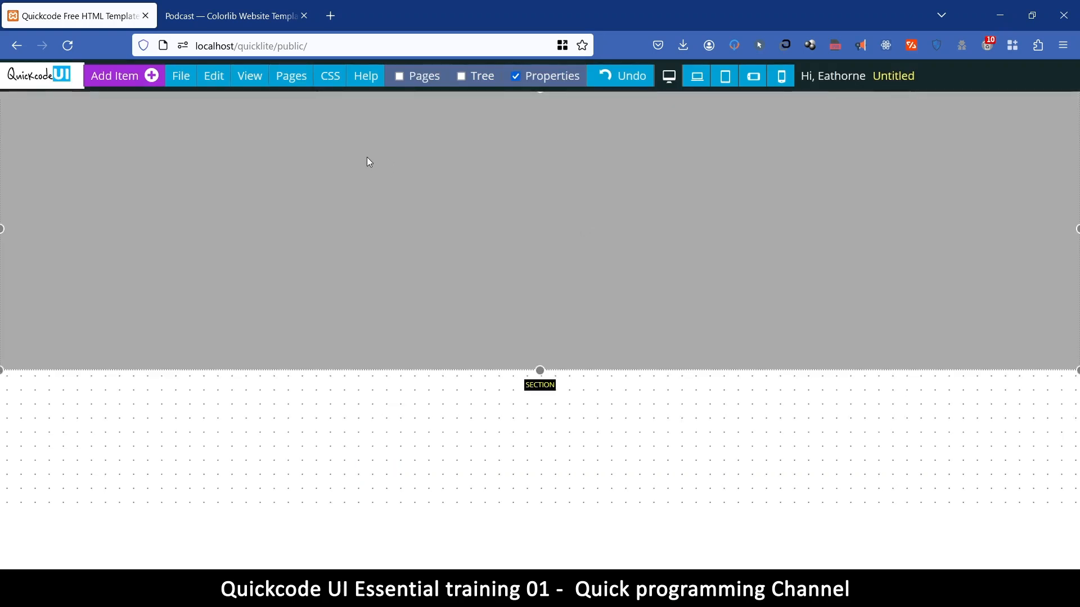
pyautogui.click(363, 151)
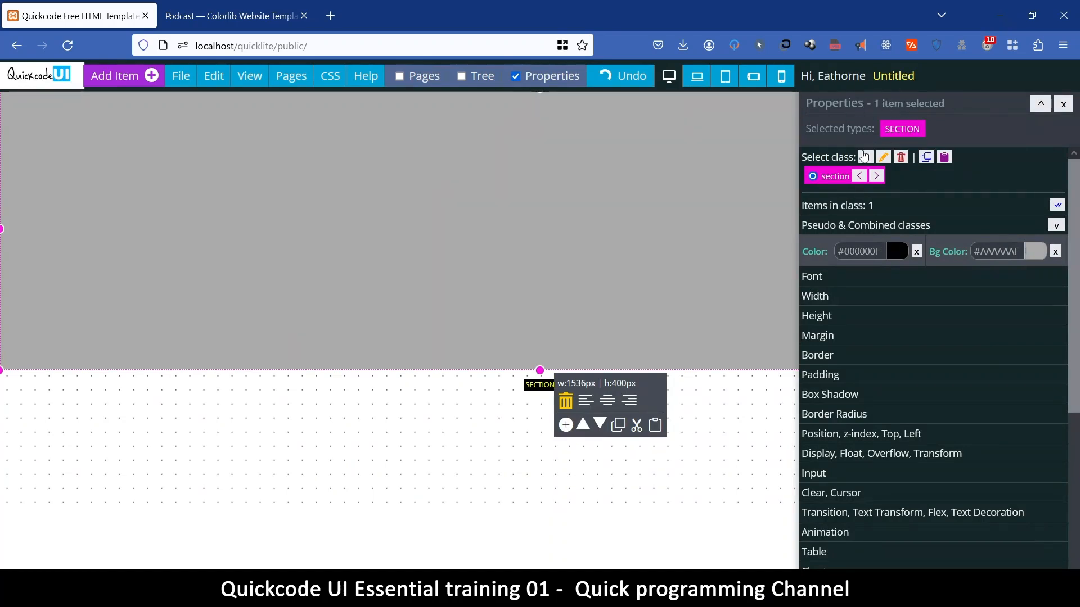
# Move the Properties panel around the workspace and reset it to its default position
pyautogui.click(548, 81)
pyautogui.click(549, 82)
pyautogui.moveTo(821, 104); pyautogui.dragTo(289, 246)
pyautogui.moveTo(388, 242); pyautogui.dragTo(1, 193)
pyautogui.moveTo(78, 200); pyautogui.dragTo(2, 491)
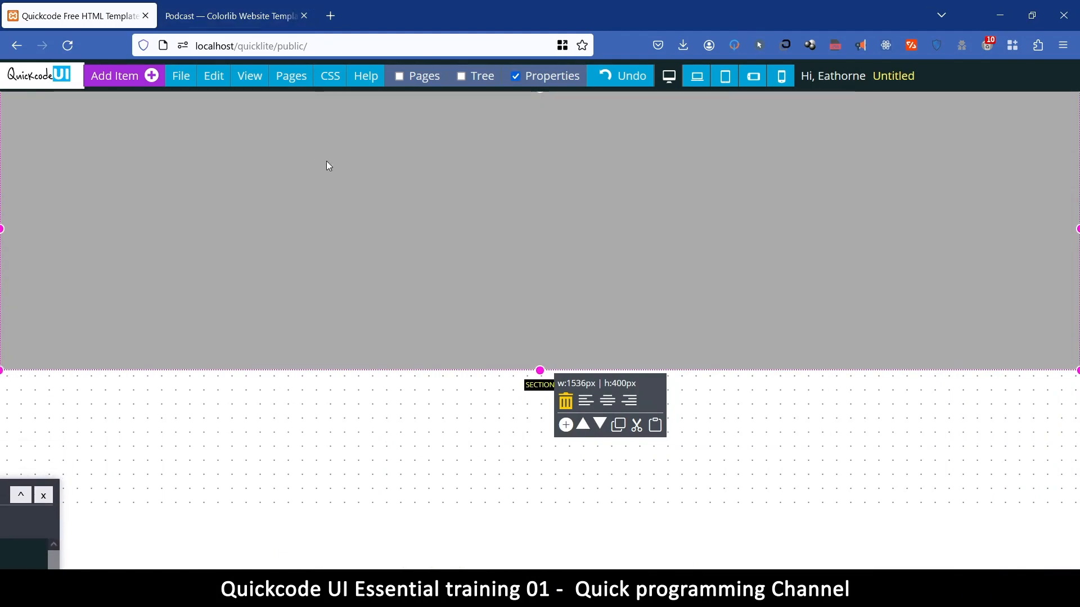
pyautogui.moveTo(248, 81)
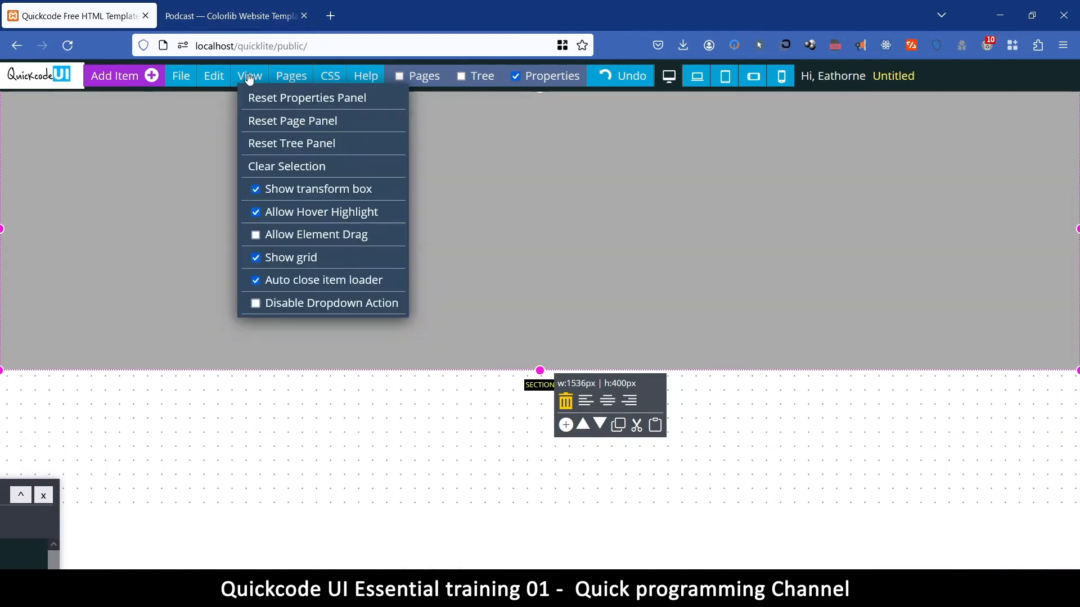
pyautogui.click(259, 106)
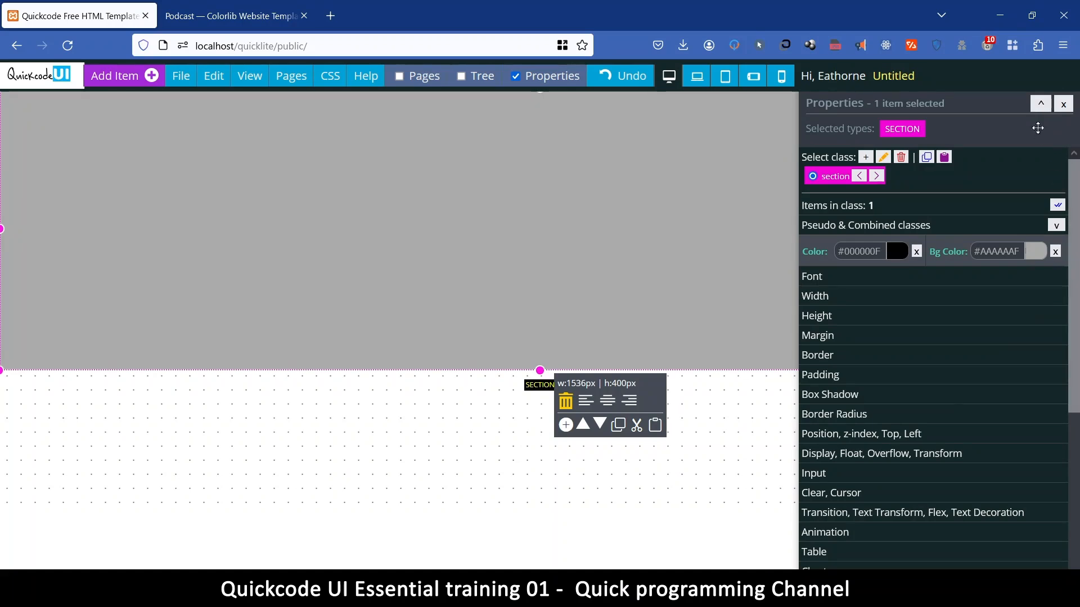
# Look at the section's Width properties, and close and reopen the Properties panel
pyautogui.click(849, 299)
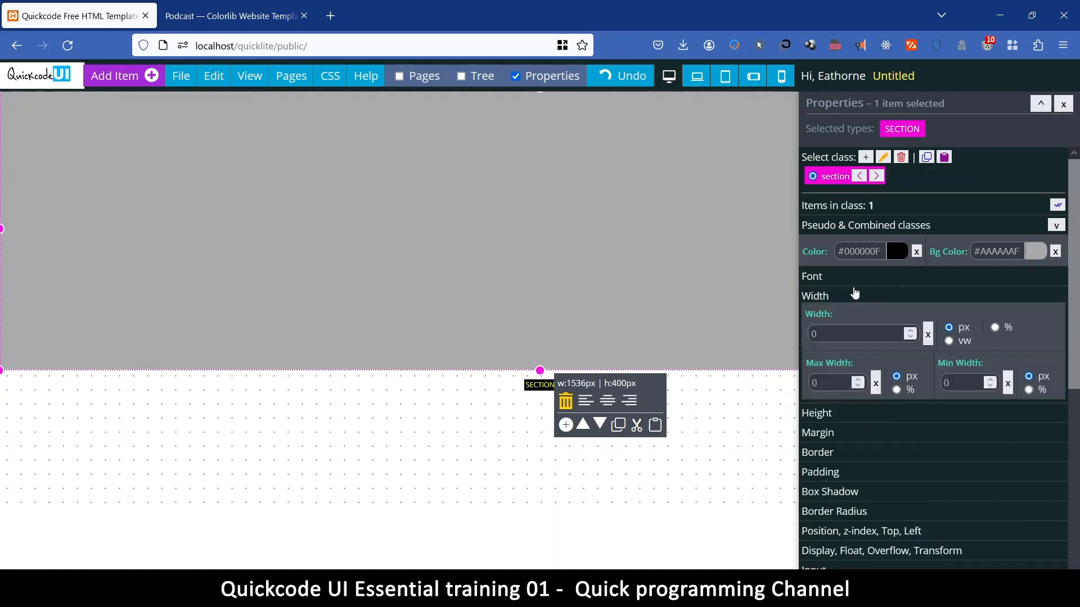
pyautogui.click(1041, 104)
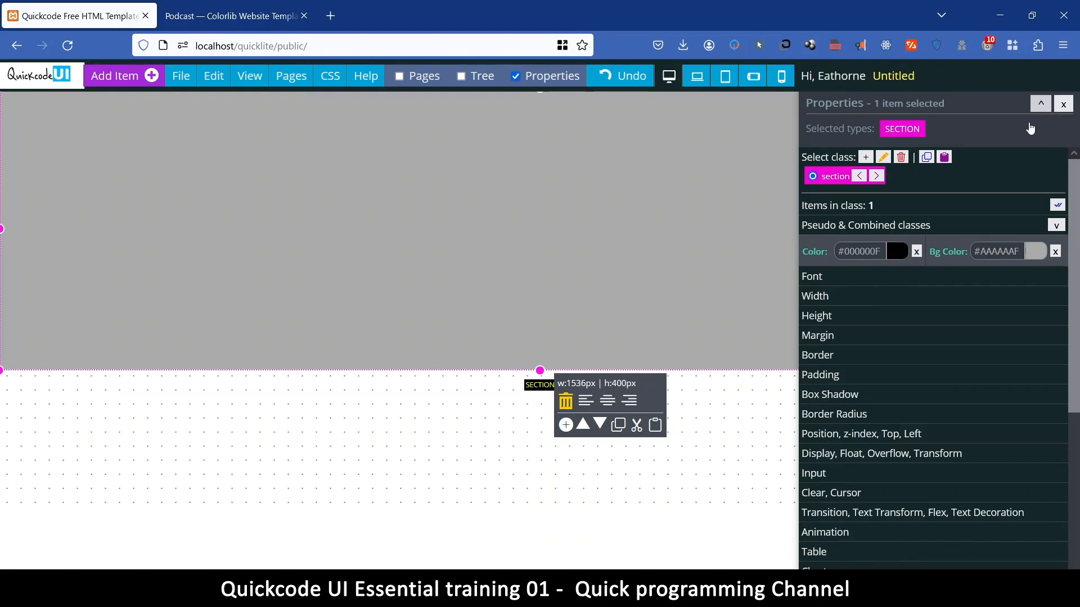
pyautogui.click(1063, 104)
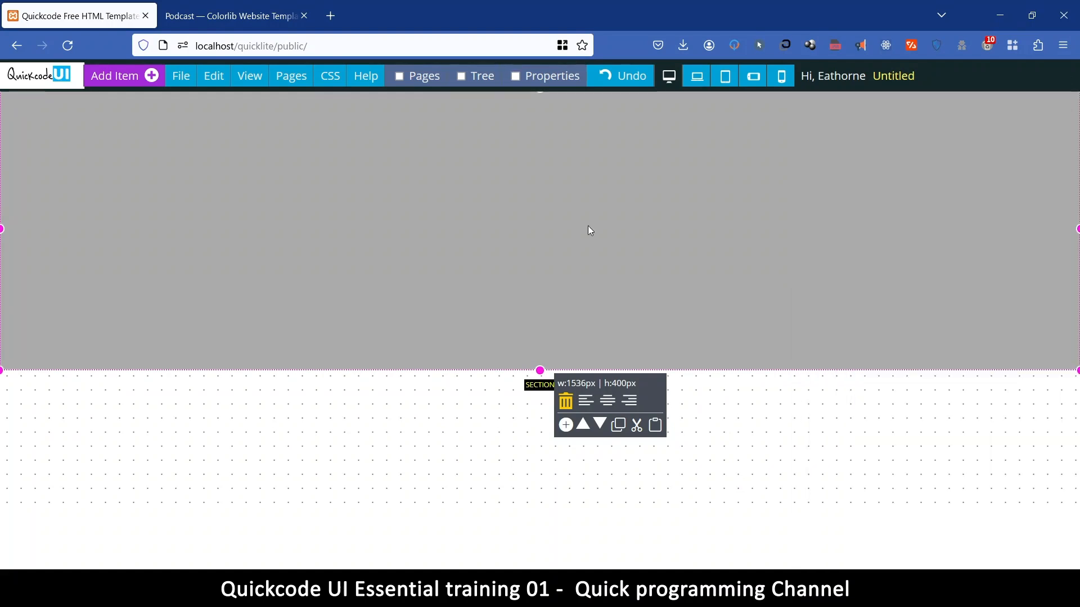
pyautogui.click(554, 85)
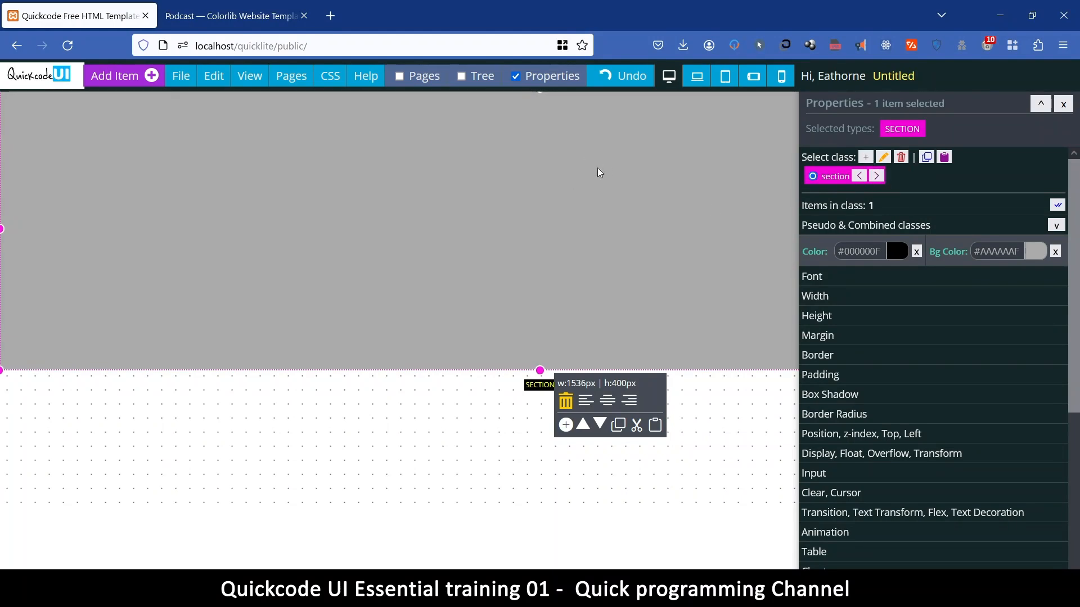
# Open the entry fields for adding and renaming the section's class, cancelling each without saving
pyautogui.click(866, 157)
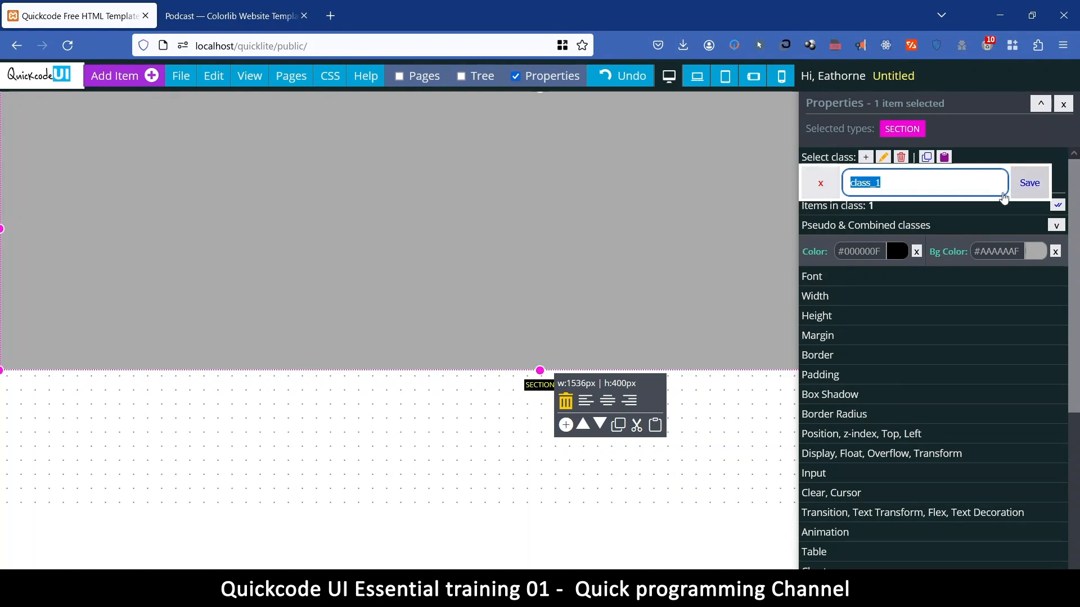
pyautogui.click(815, 184)
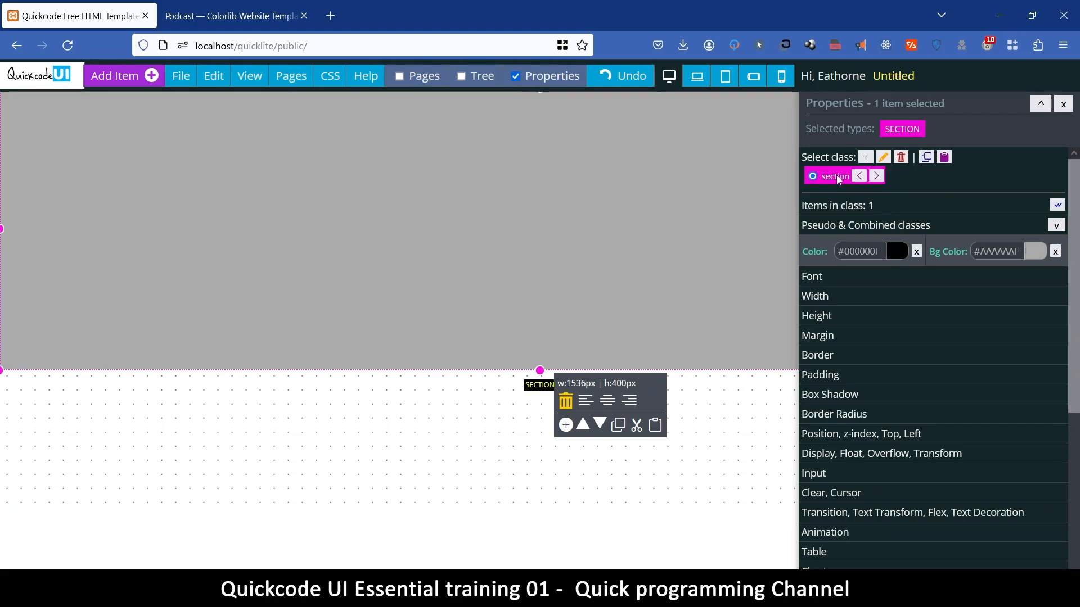
pyautogui.click(883, 158)
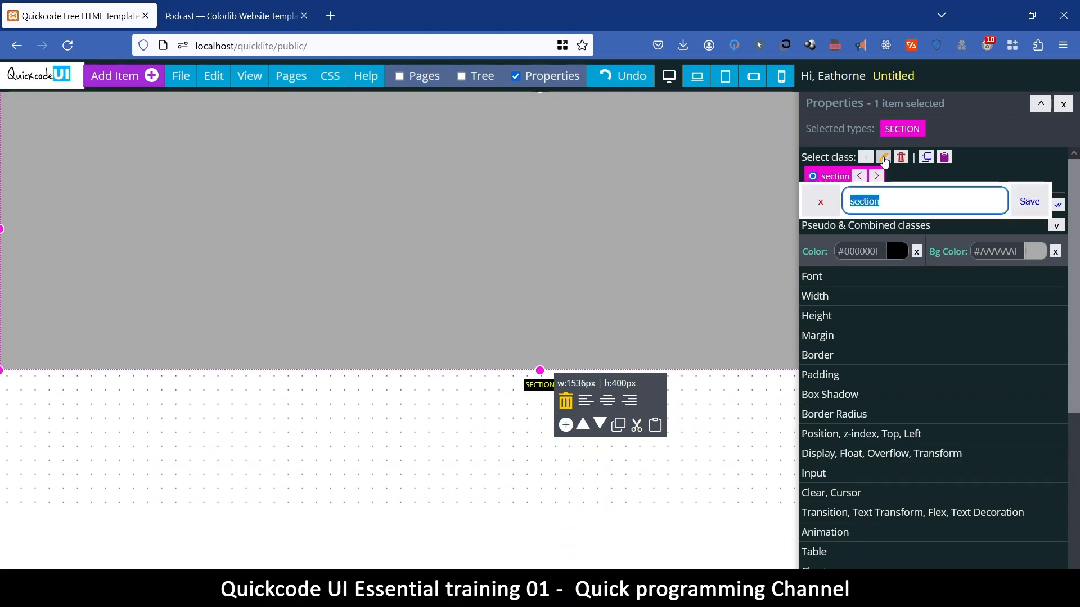
pyautogui.click(820, 206)
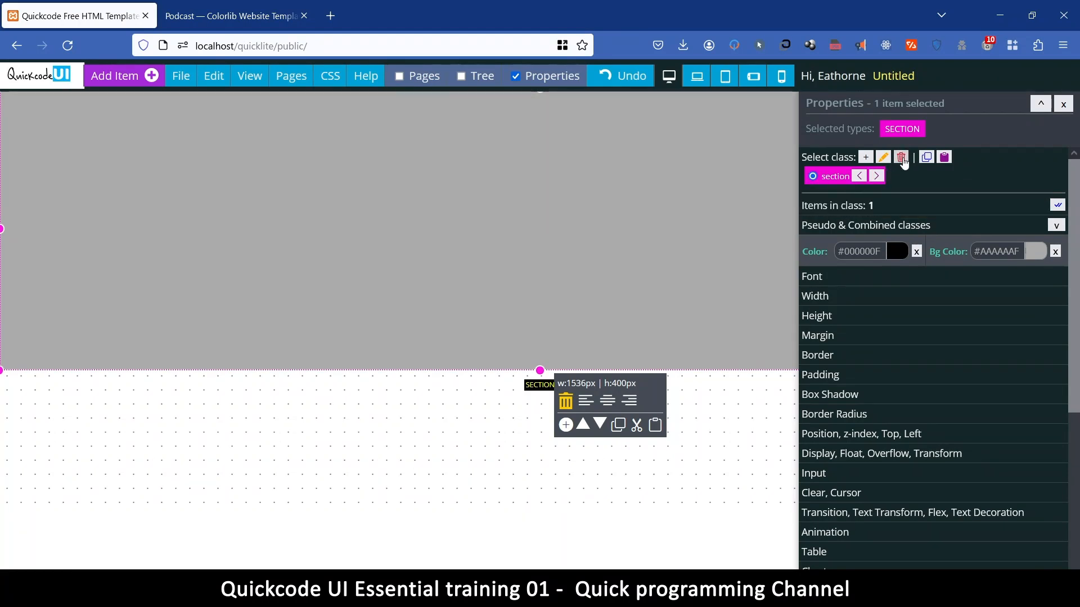
# Try to delete the section's only class, both with the class selected and with no class selected
pyautogui.click(902, 158)
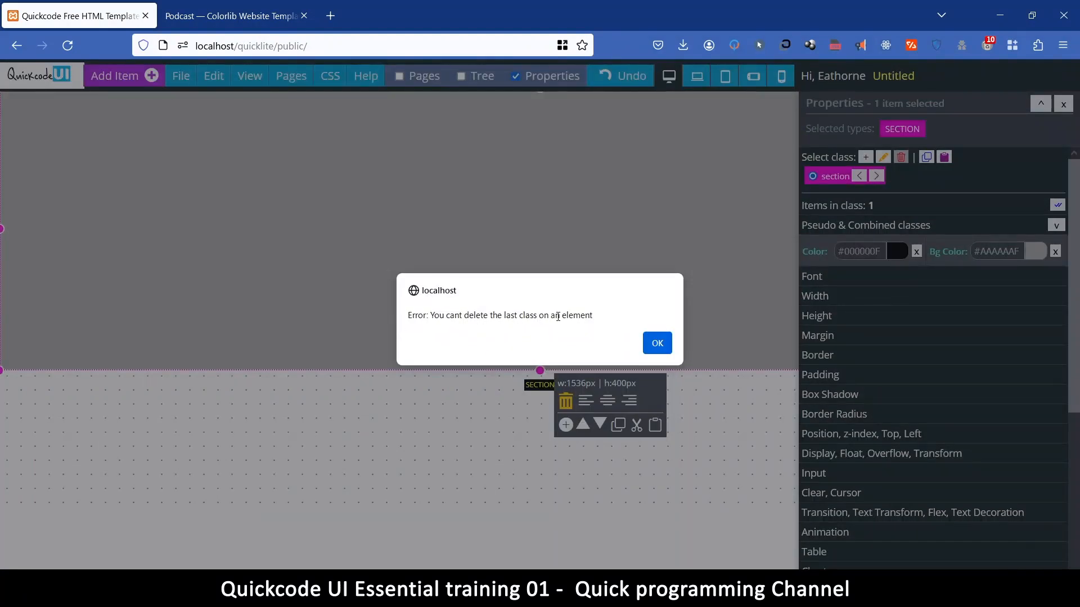
pyautogui.click(660, 344)
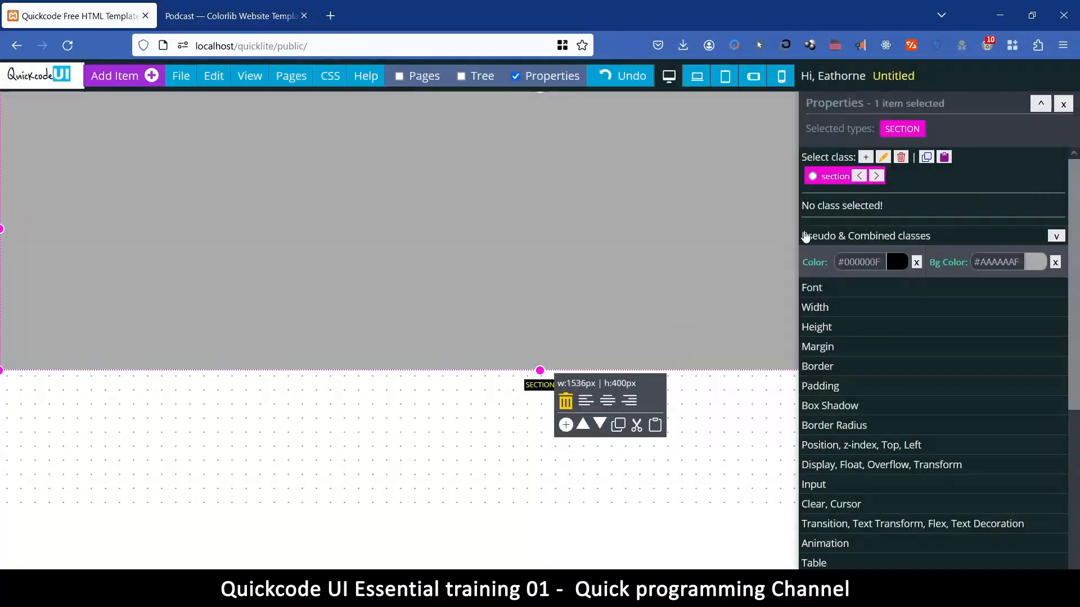
pyautogui.click(822, 179)
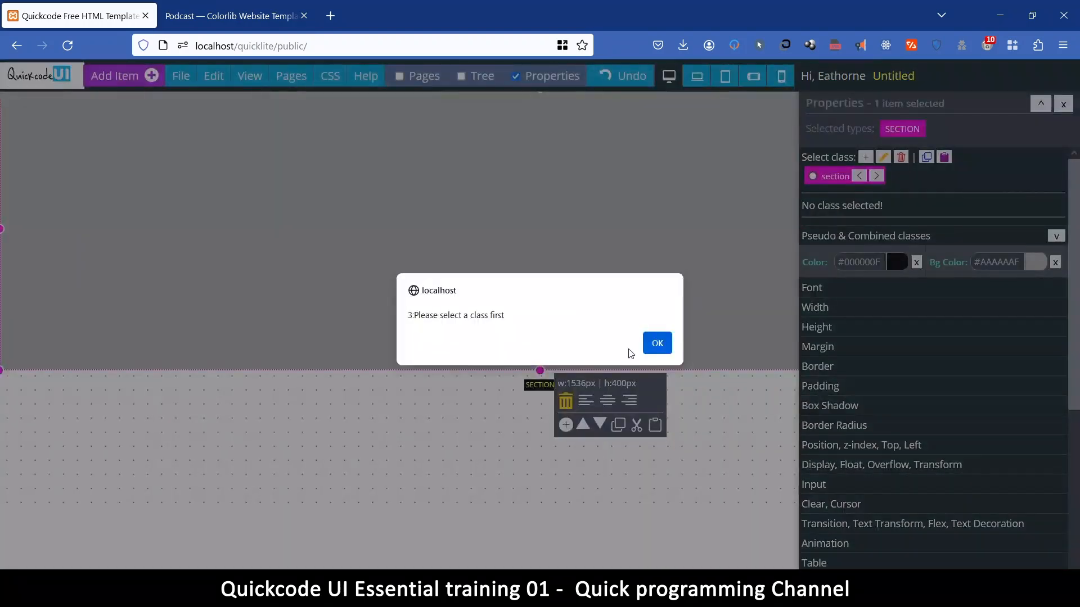
pyautogui.click(657, 344)
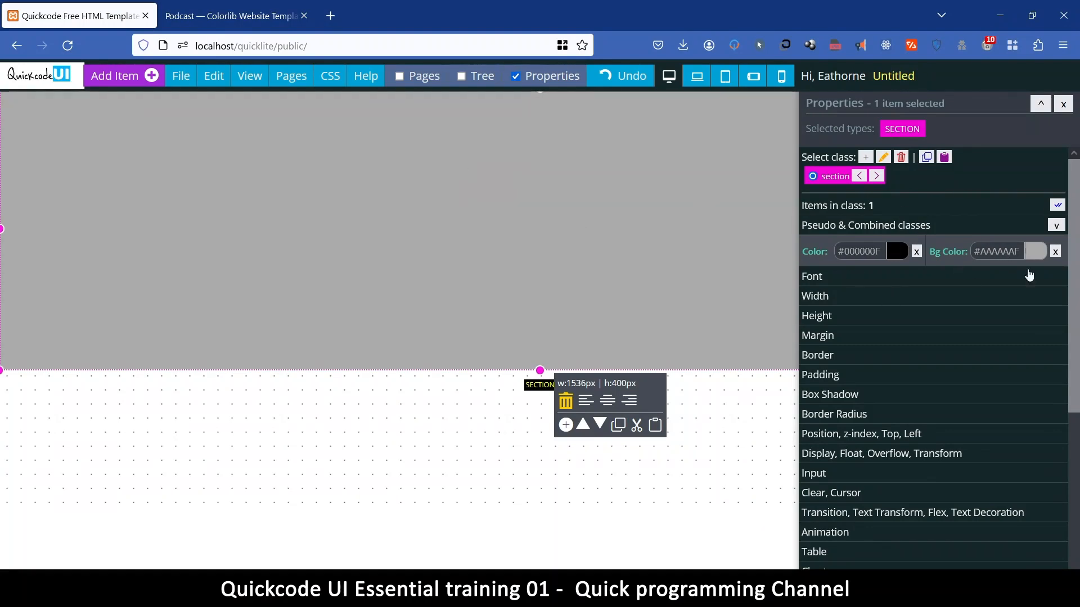
# Set the section's background color to white, #FFFFFFFF
pyautogui.click(1038, 254)
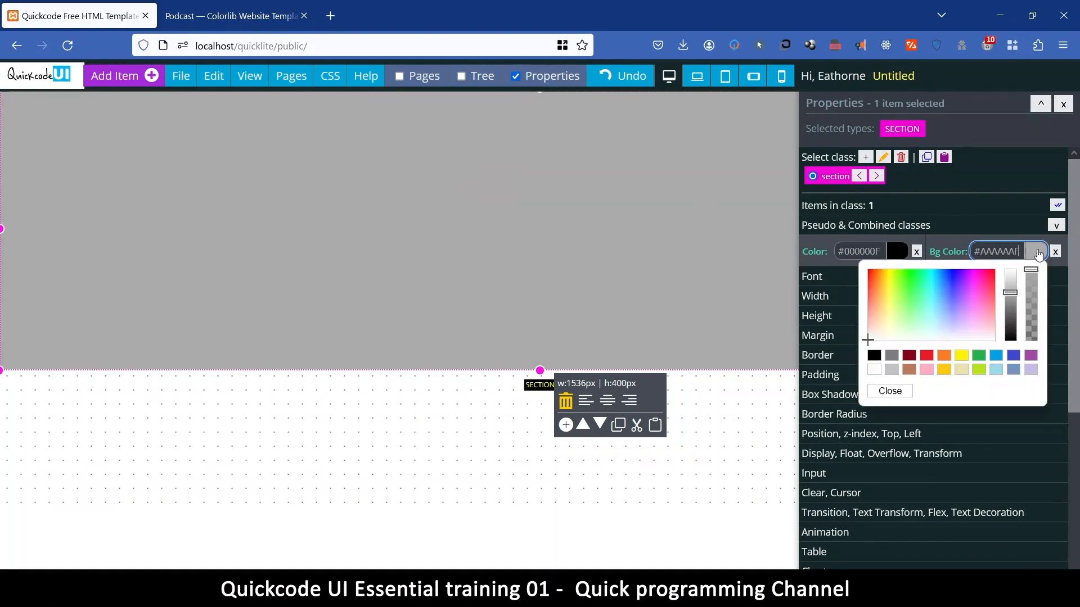
pyautogui.click(874, 371)
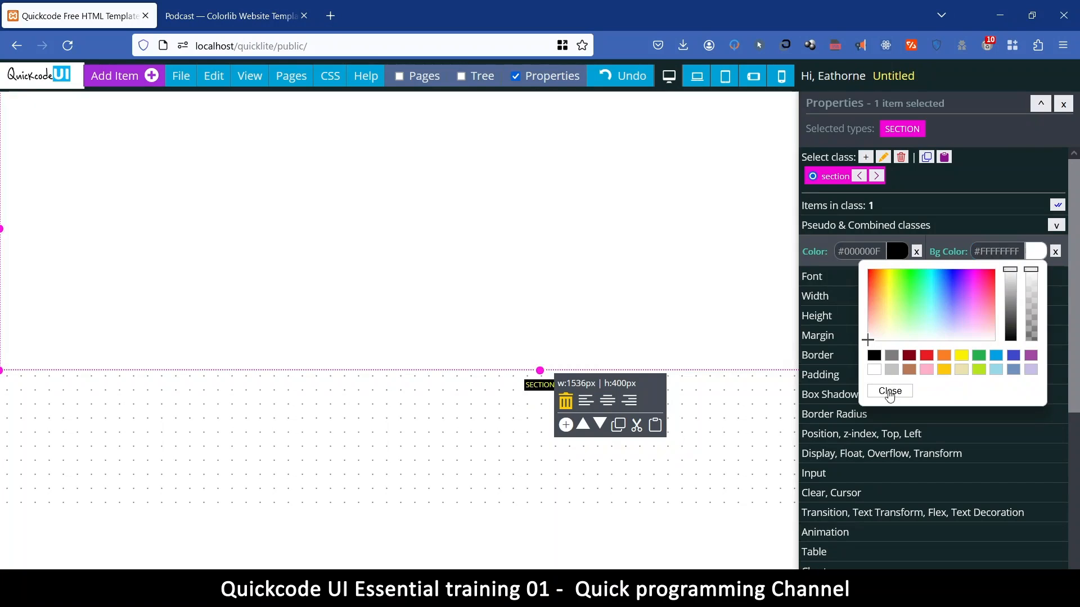
pyautogui.click(890, 391)
# Examine the section's CSS declarations under Styles and compare them with the available property groups
pyautogui.scroll(-6, 965, 292)
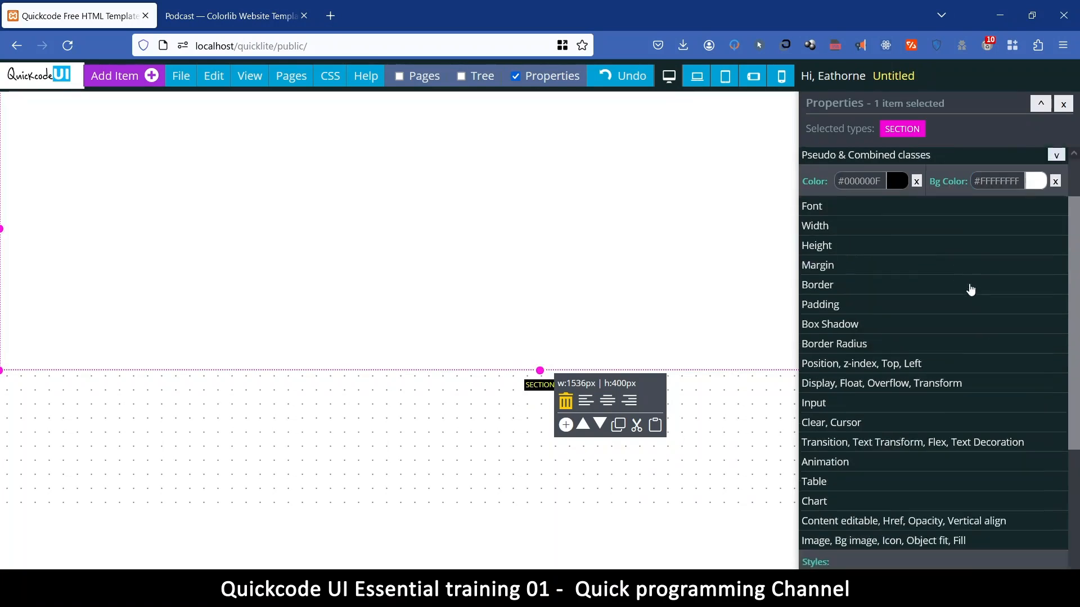
pyautogui.scroll(-1, 945, 224)
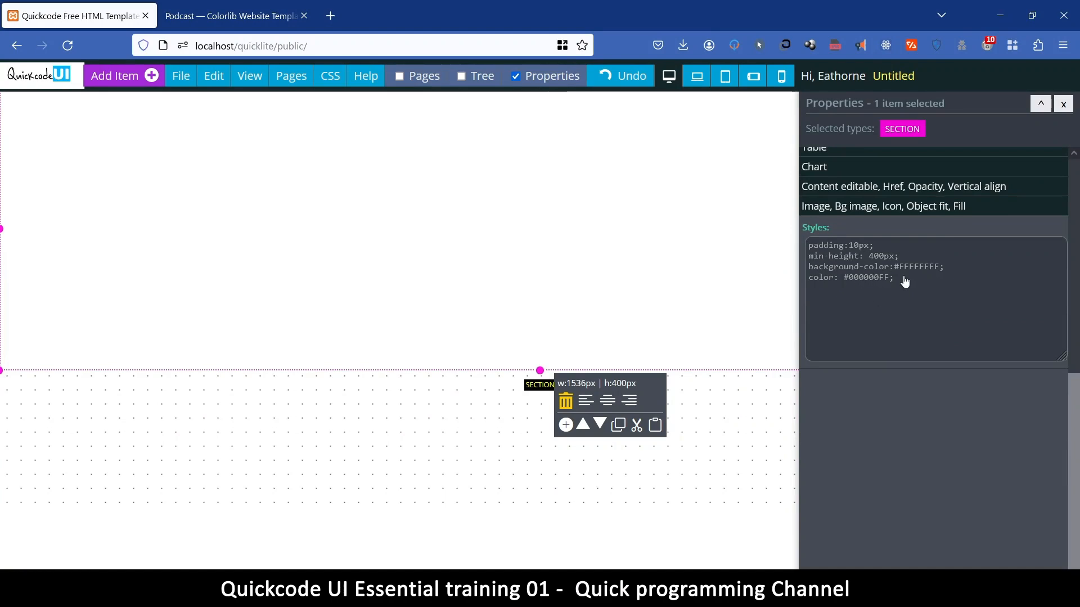
pyautogui.moveTo(904, 286); pyautogui.dragTo(805, 246)
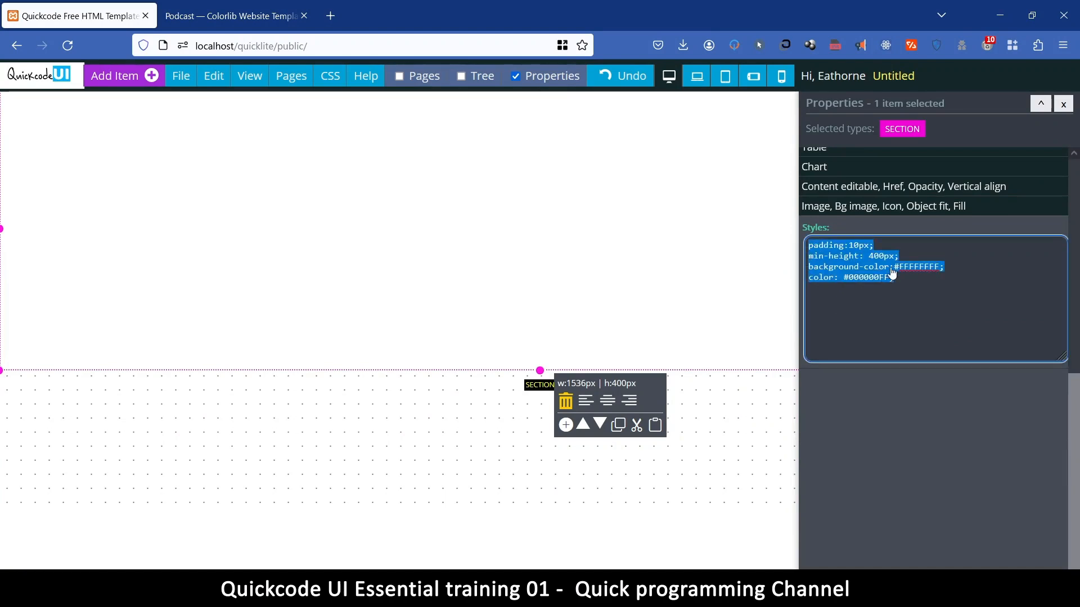
pyautogui.scroll(4, 894, 262)
pyautogui.scroll(4, 860, 269)
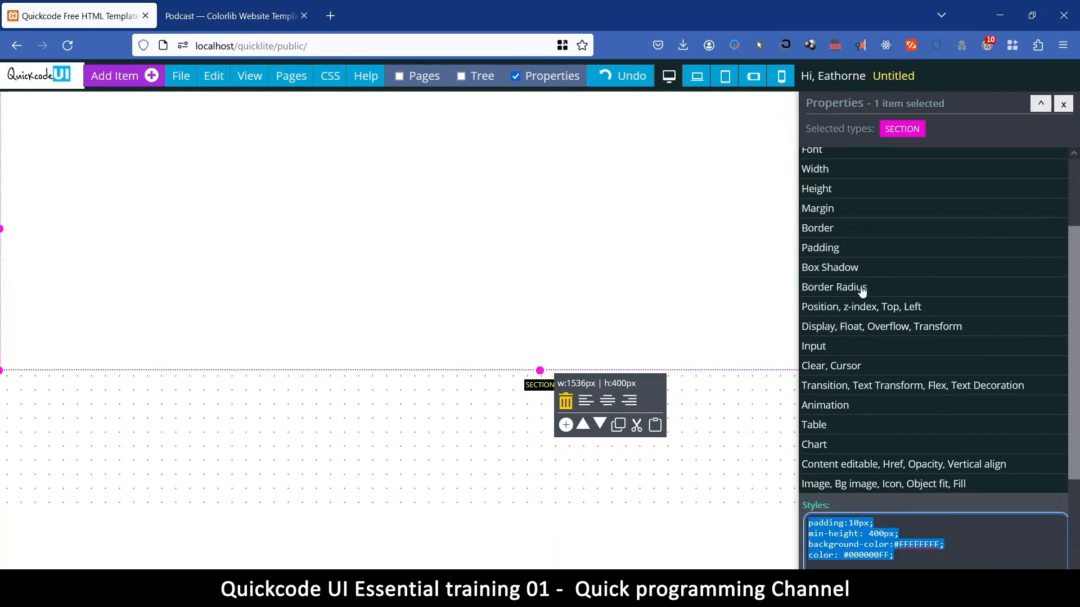
pyautogui.scroll(-6, 874, 337)
pyautogui.scroll(-3, 888, 248)
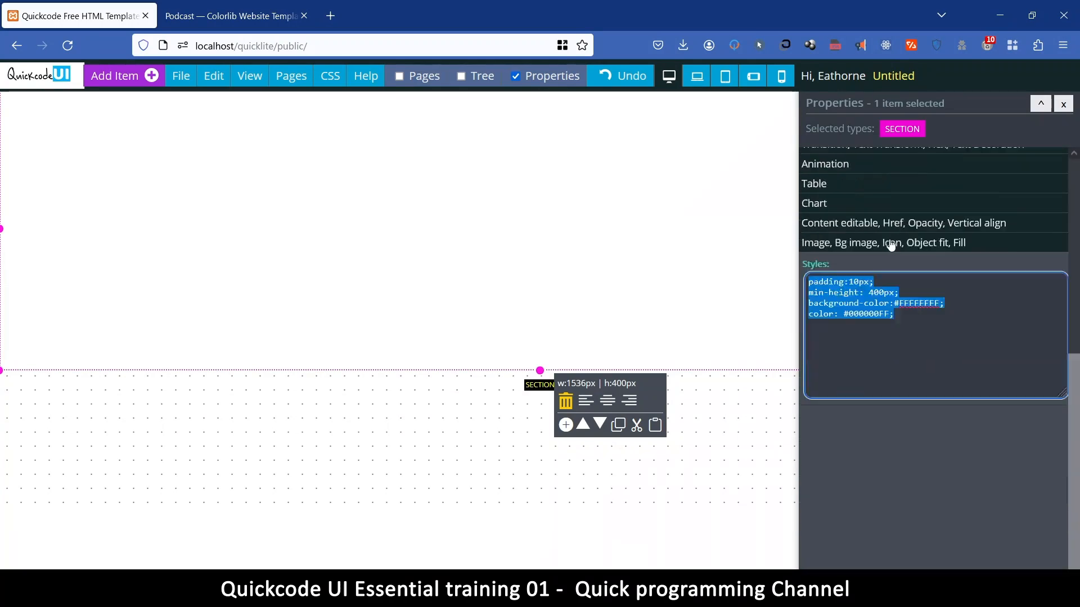
pyautogui.click(897, 286)
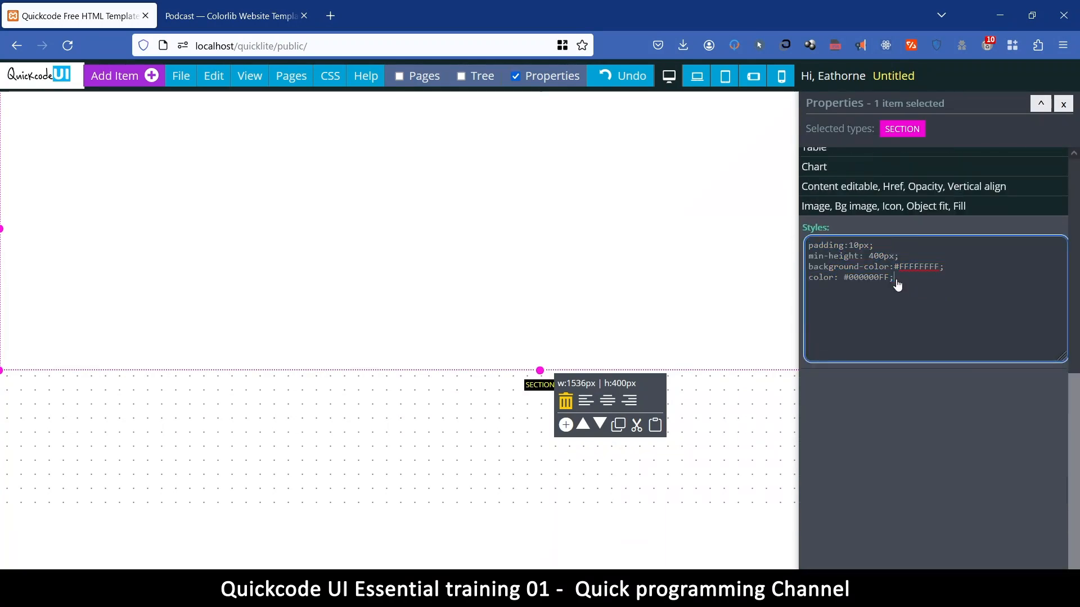
pyautogui.moveTo(903, 282); pyautogui.dragTo(792, 251)
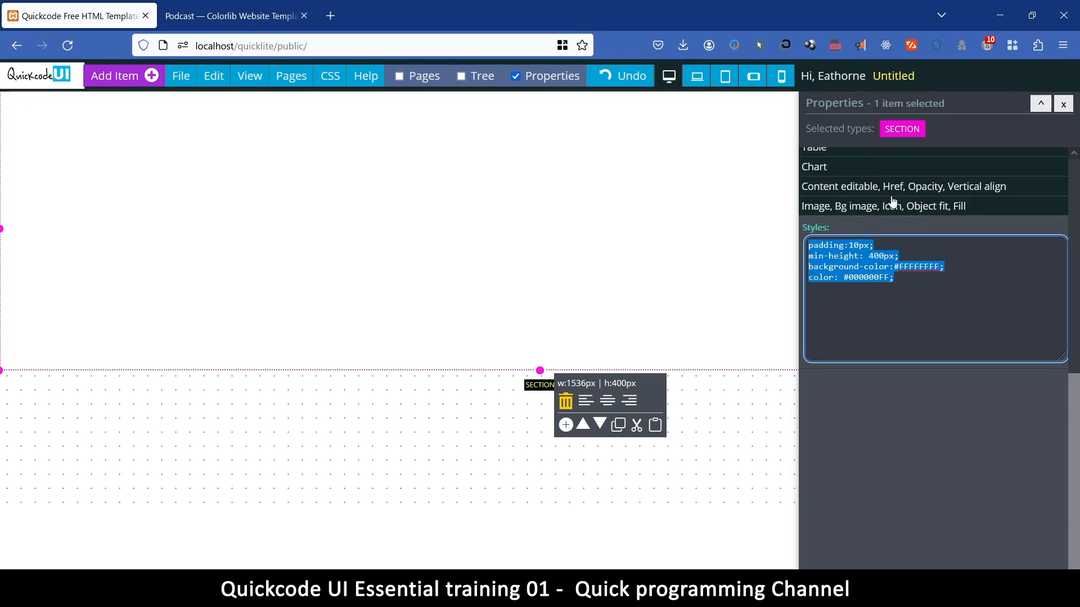
# Change the section's min-height in its CSS styles to 300px
pyautogui.click(902, 285)
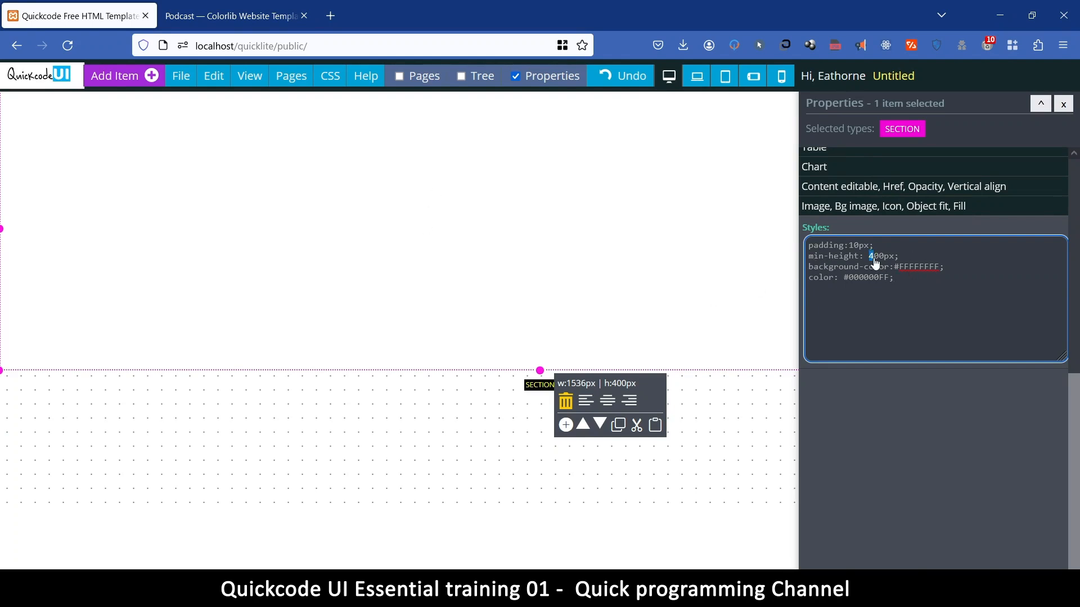
pyautogui.write('3')
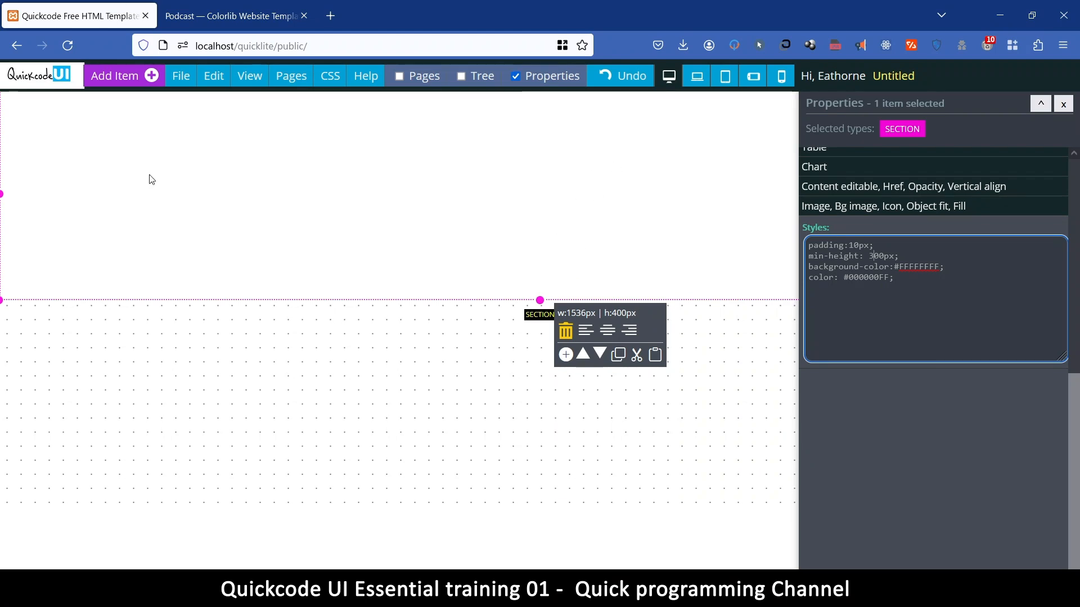
pyautogui.scroll(7, 874, 265)
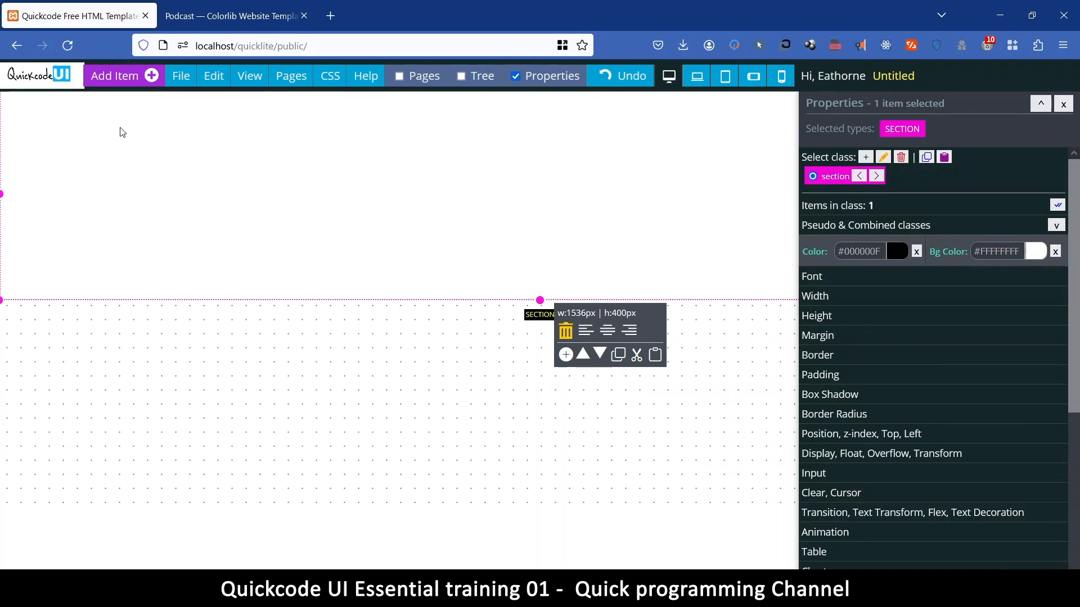
# Add an Empty Div inside the white section and select it, checking the Podcast template for reference
pyautogui.click(146, 343)
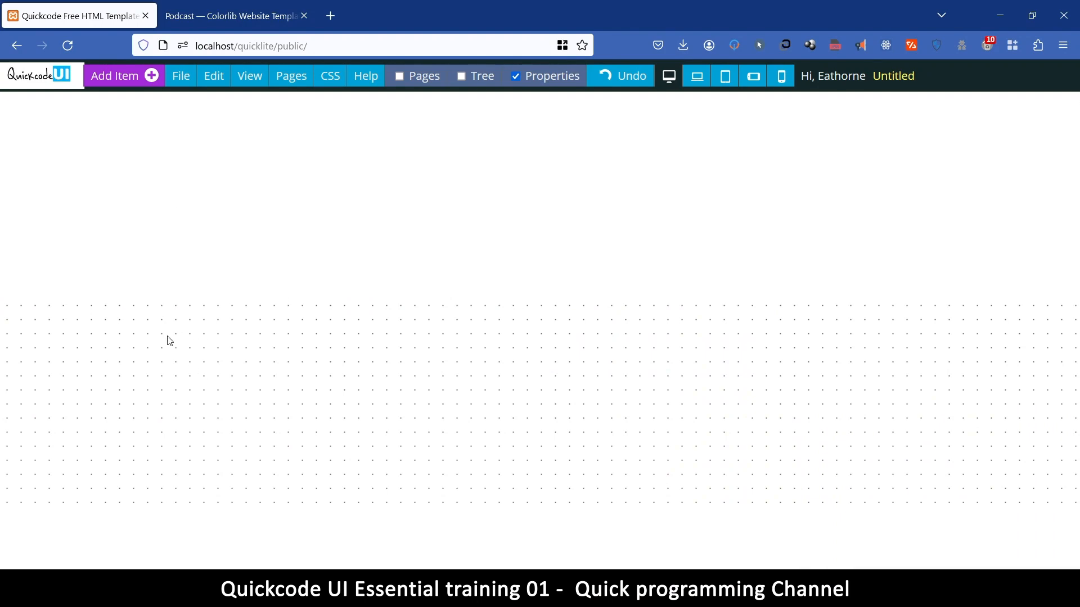
pyautogui.click(211, 151)
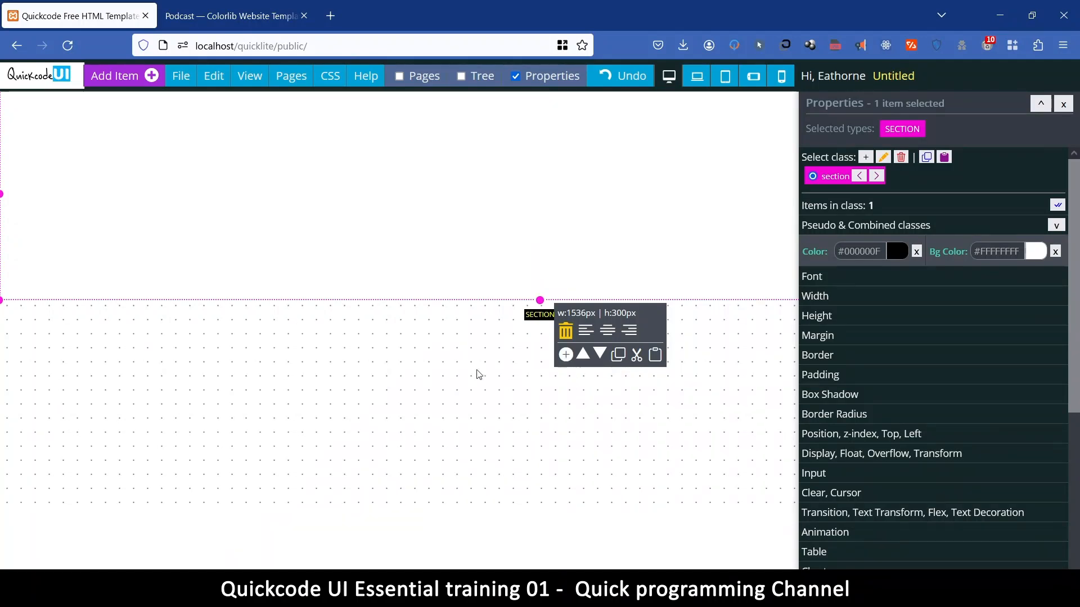
pyautogui.click(115, 76)
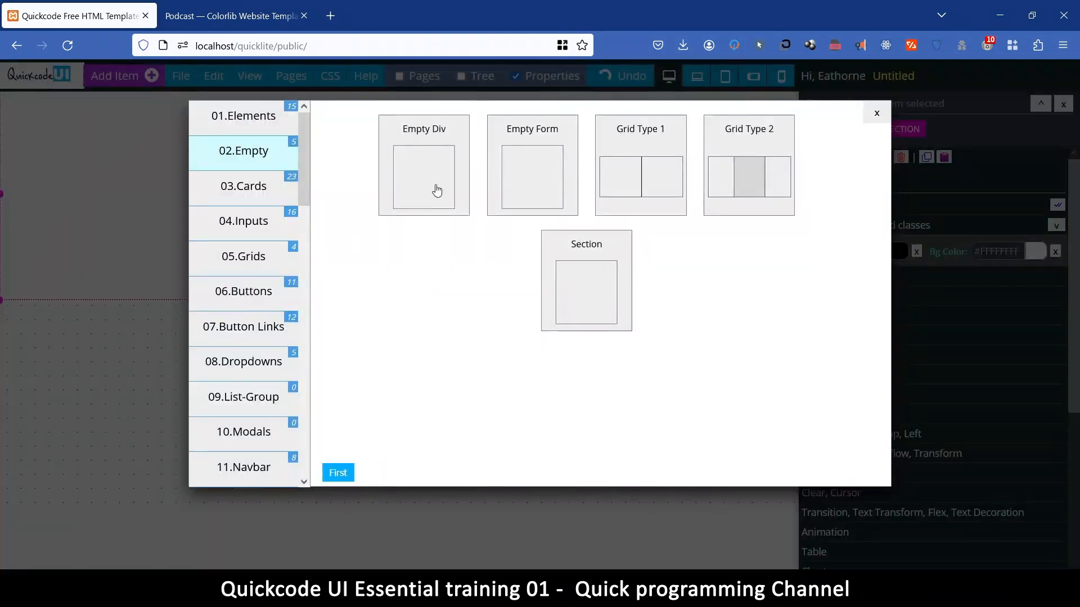
pyautogui.click(437, 128)
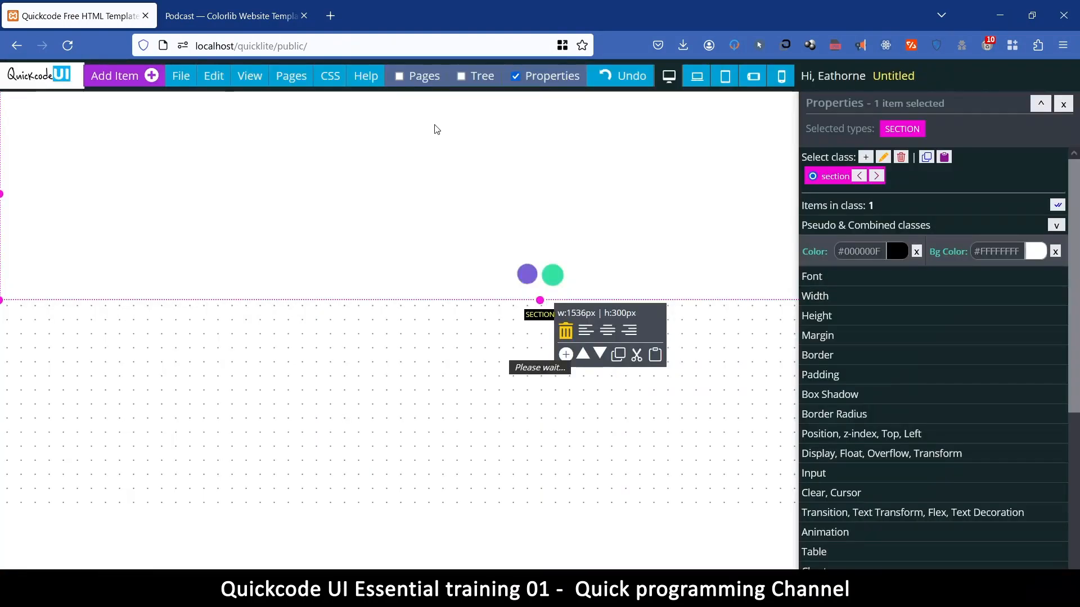
pyautogui.click(209, 6)
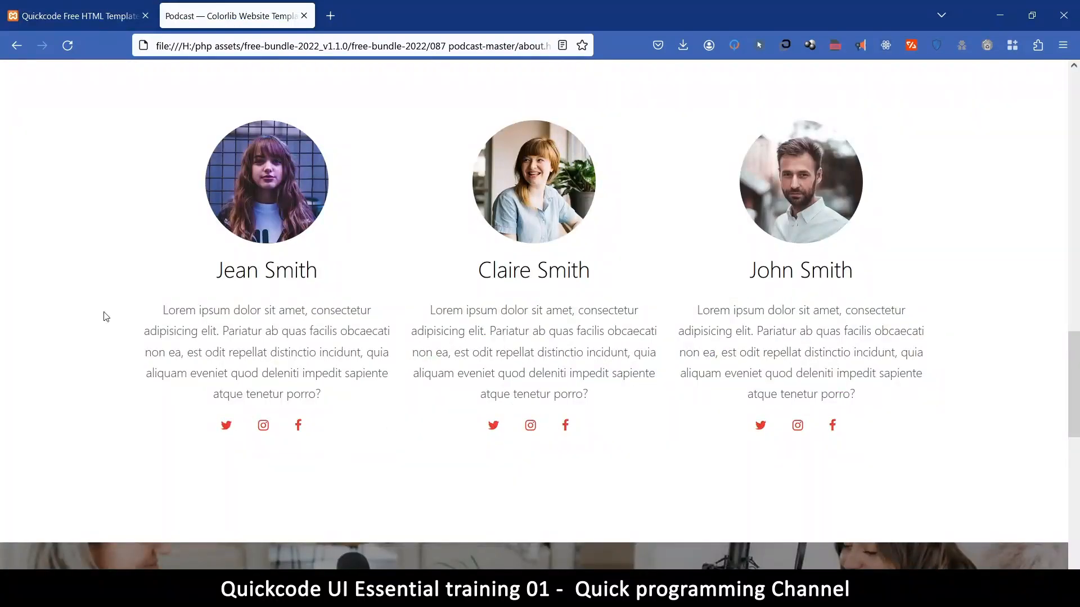
pyautogui.click(67, 16)
pyautogui.click(45, 117)
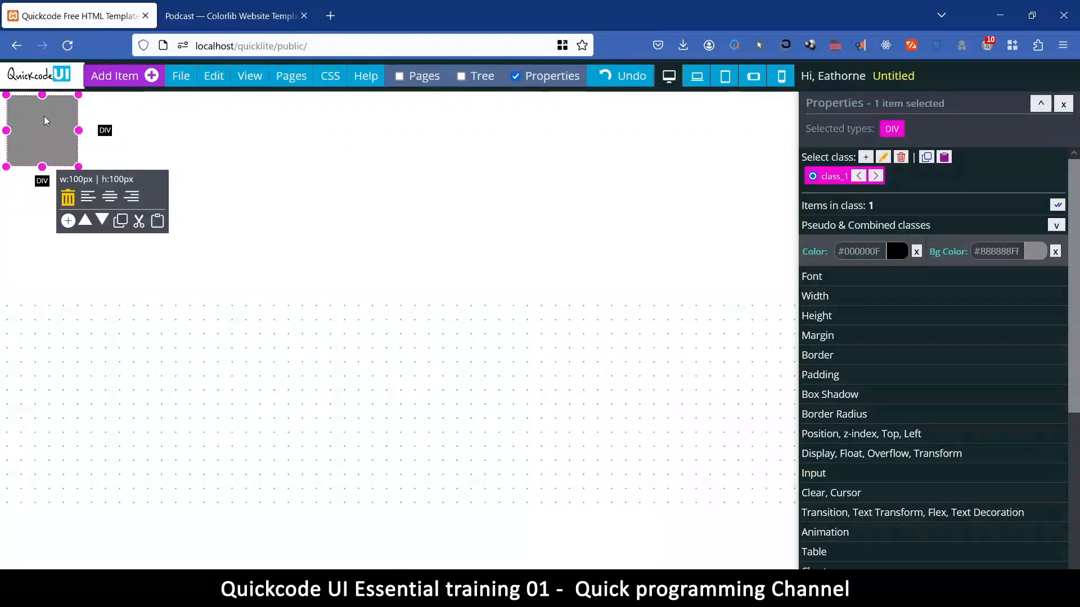
# Enlarge the new div freehand to about 334 by 346 px and set its width to 300 px
pyautogui.moveTo(79, 166); pyautogui.dragTo(243, 340)
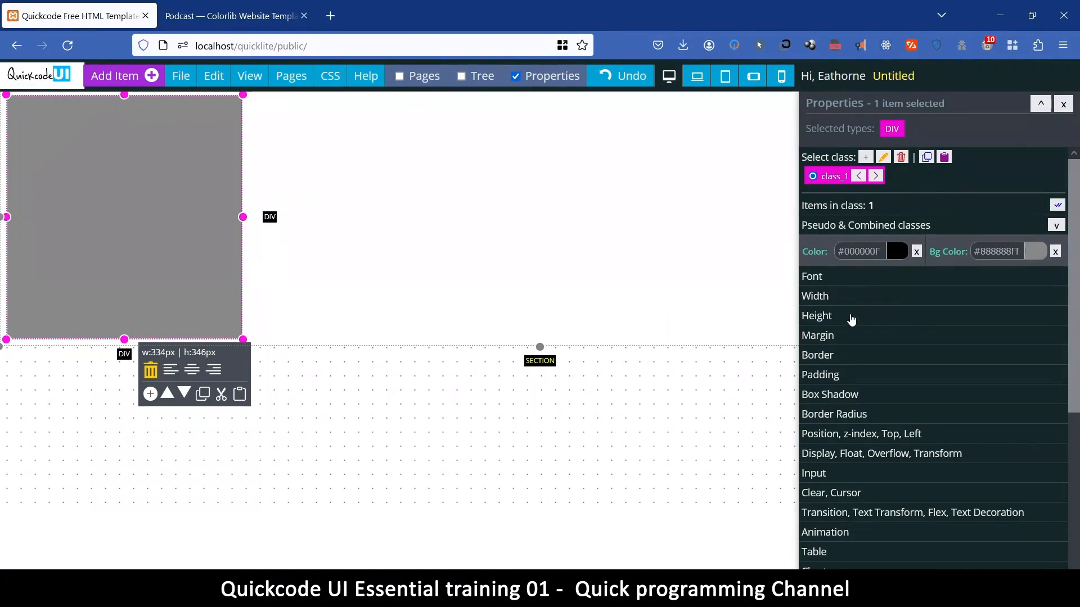
pyautogui.click(842, 299)
pyautogui.doubleClick(838, 335)
pyautogui.write('300')
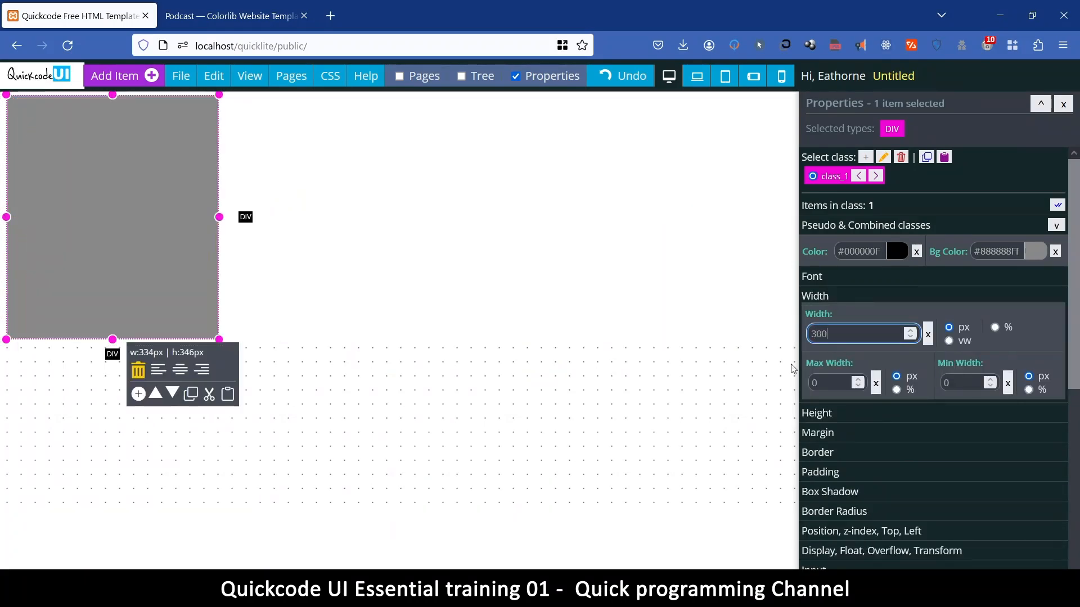
# Set the div's height to 300 px and replace that fixed height with a minimum height of 300 px
pyautogui.click(836, 414)
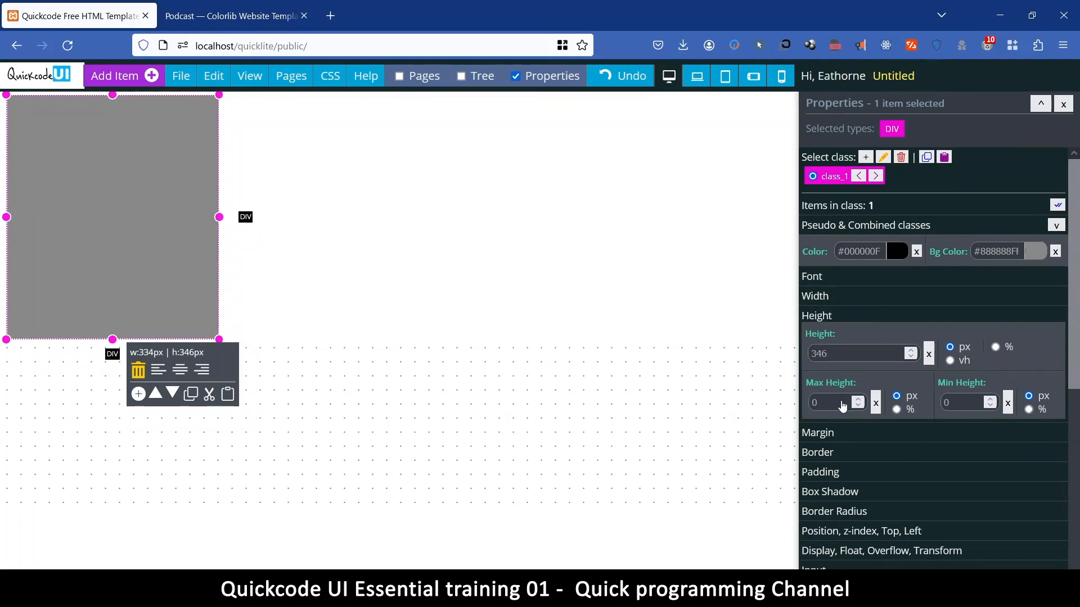
pyautogui.click(823, 359)
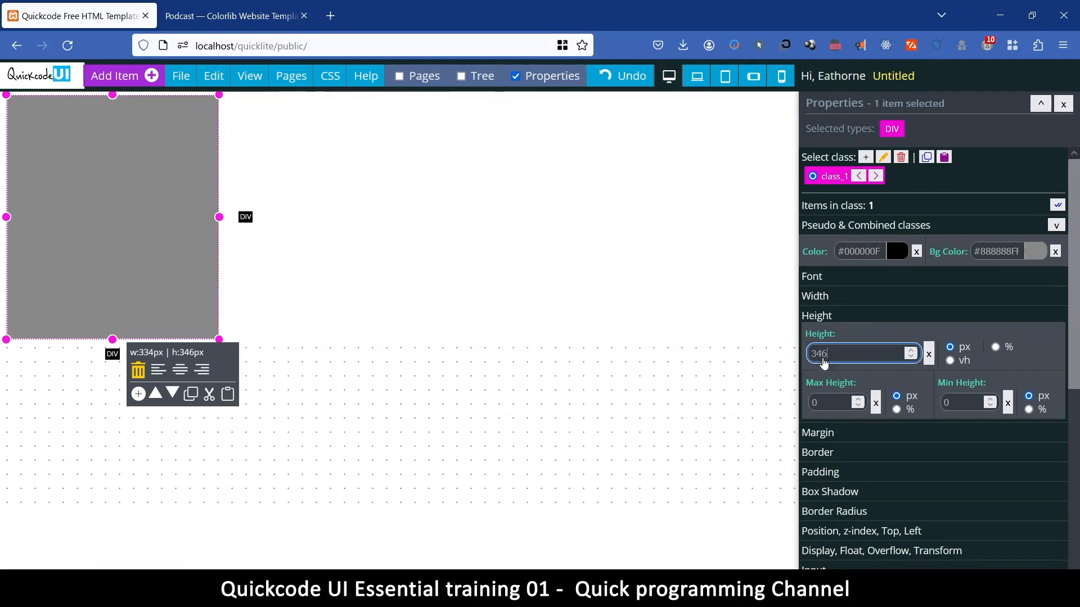
pyautogui.press('BackSpace')
pyautogui.press('BackSpace')
pyautogui.write('00')
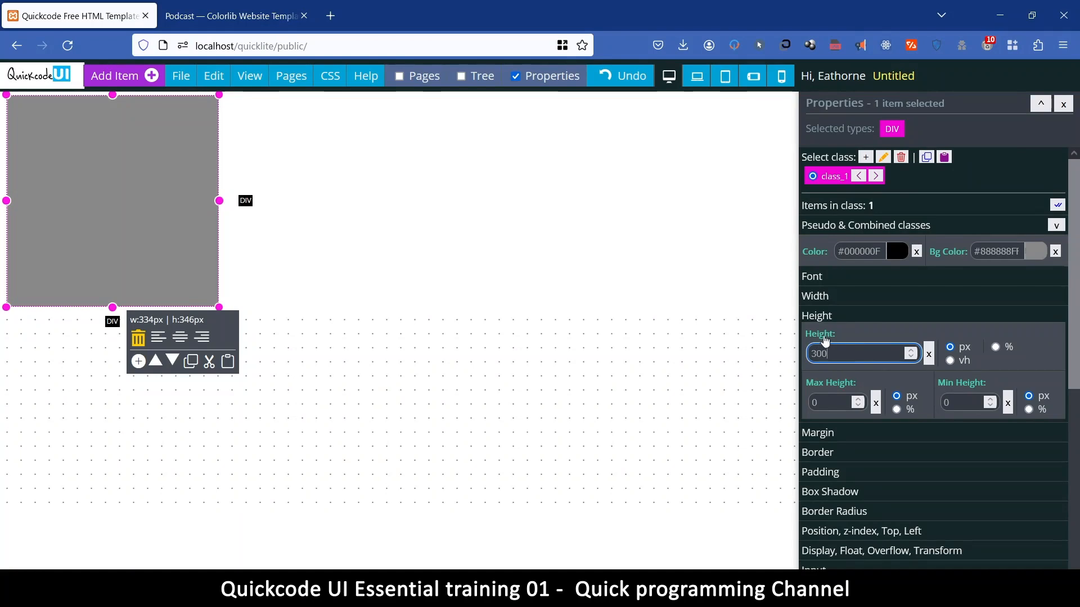
pyautogui.moveTo(957, 405); pyautogui.dragTo(879, 420)
pyautogui.write('300')
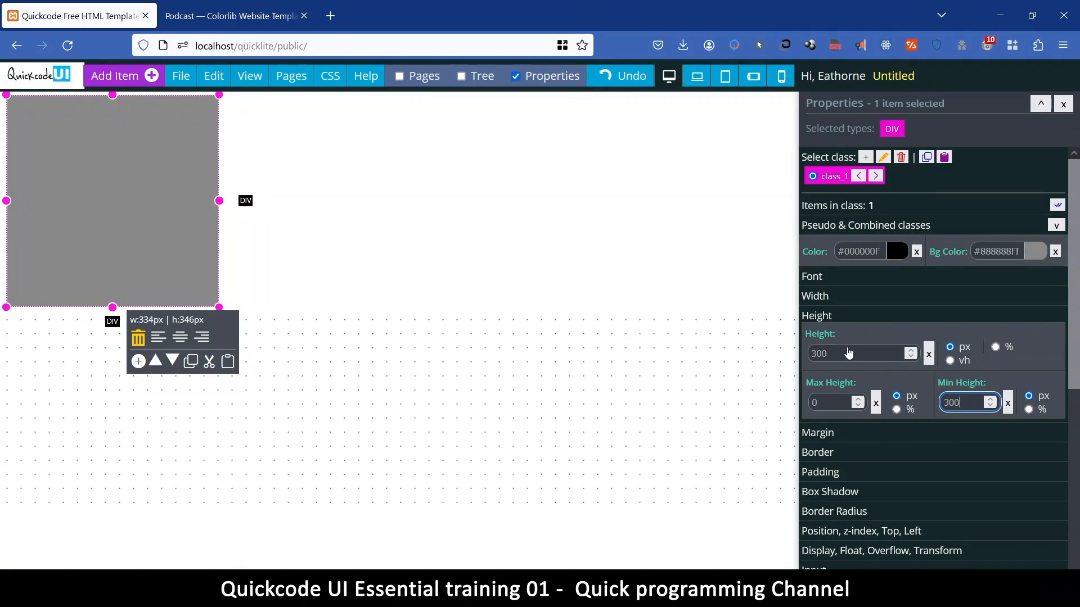
pyautogui.click(929, 354)
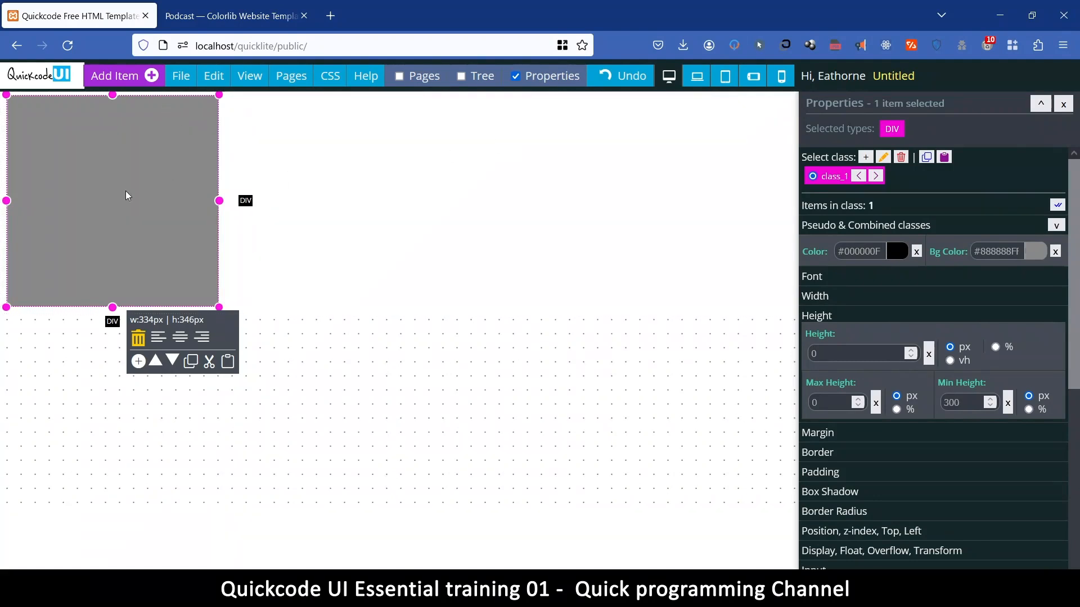
# Set the div's background color to white, #FFFFFFFF, and deselect it
pyautogui.click(1037, 257)
pyautogui.click(874, 369)
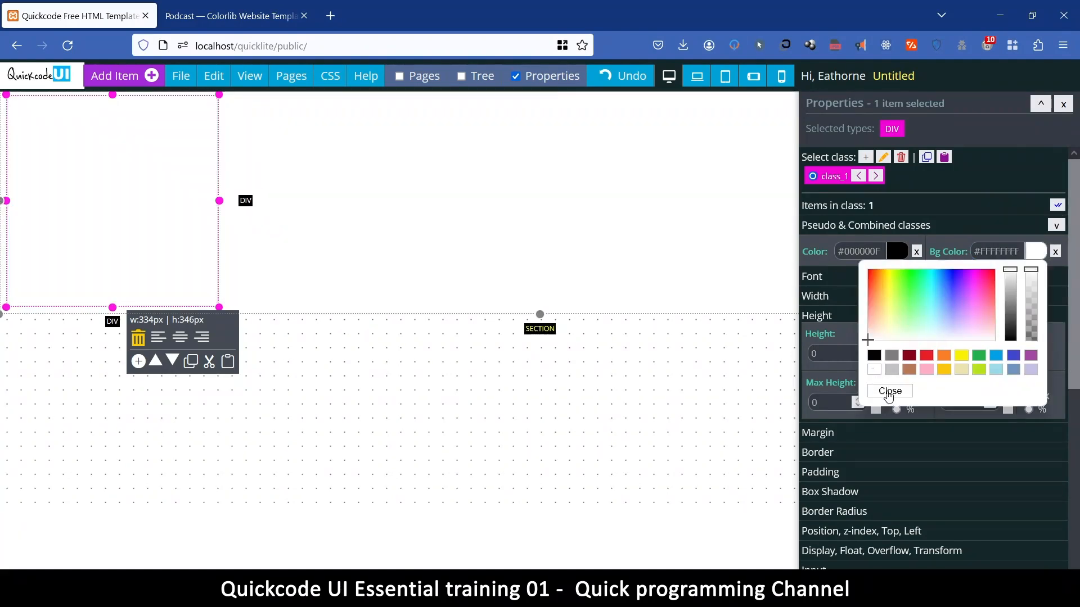
pyautogui.click(889, 391)
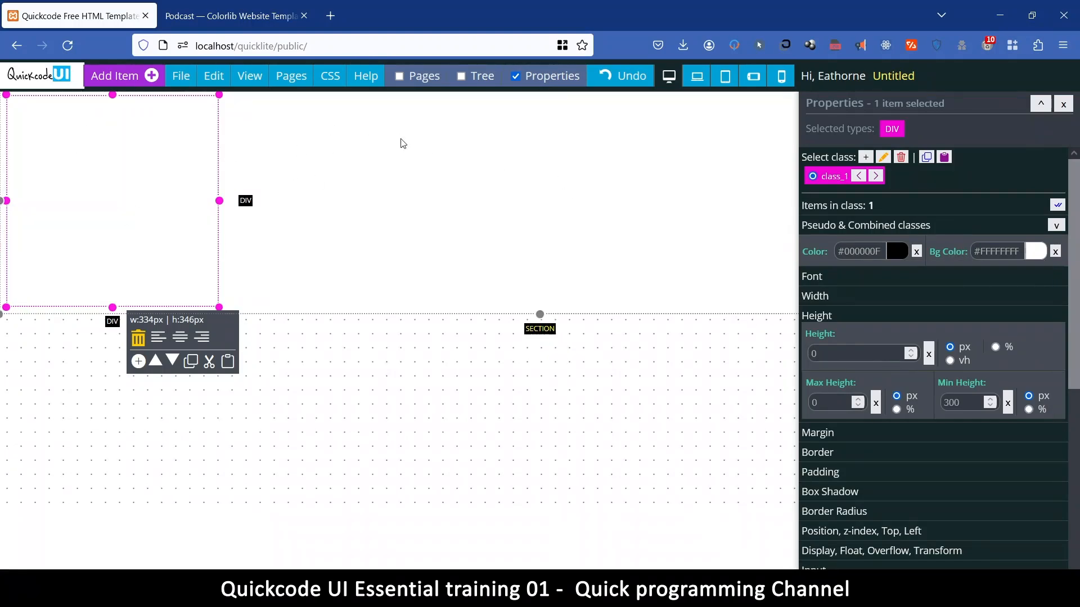
pyautogui.click(366, 366)
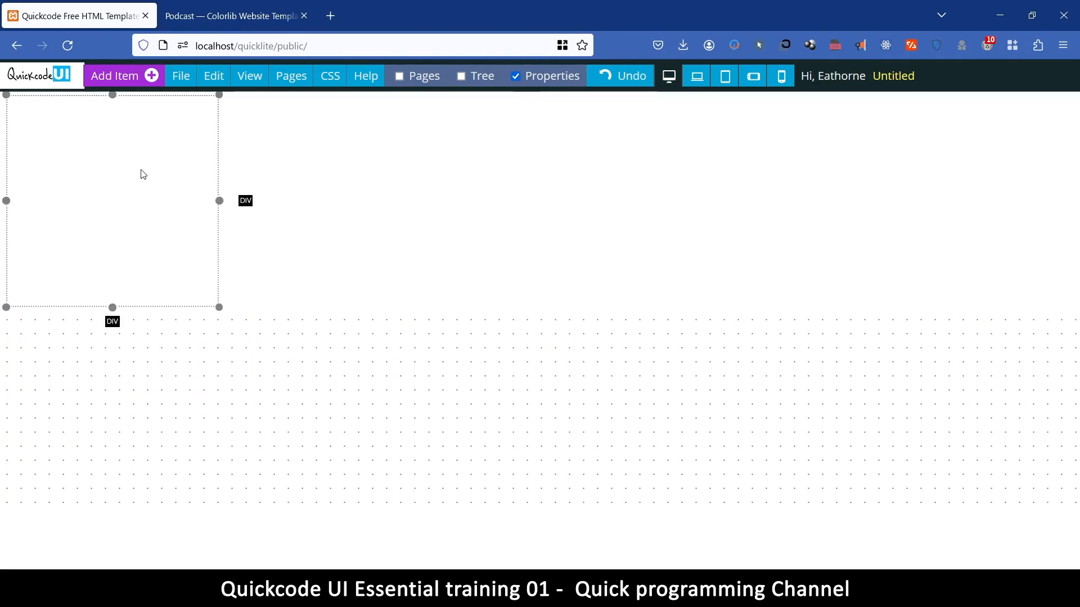
# Give the div a solid border of size 1 in black, #000000FF, on all sides
pyautogui.click(120, 145)
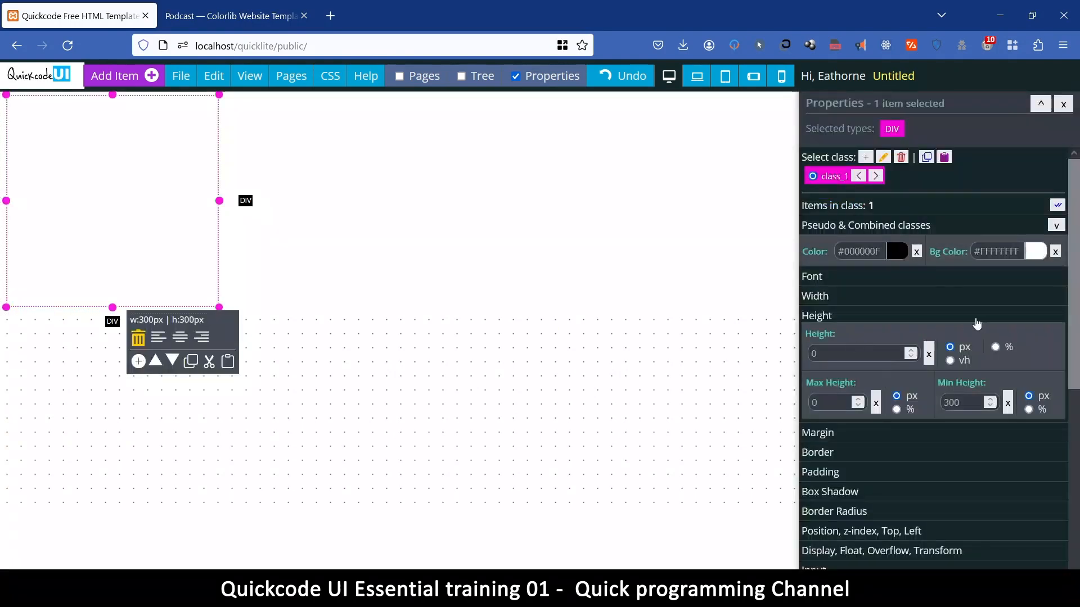
pyautogui.scroll(-4, 977, 324)
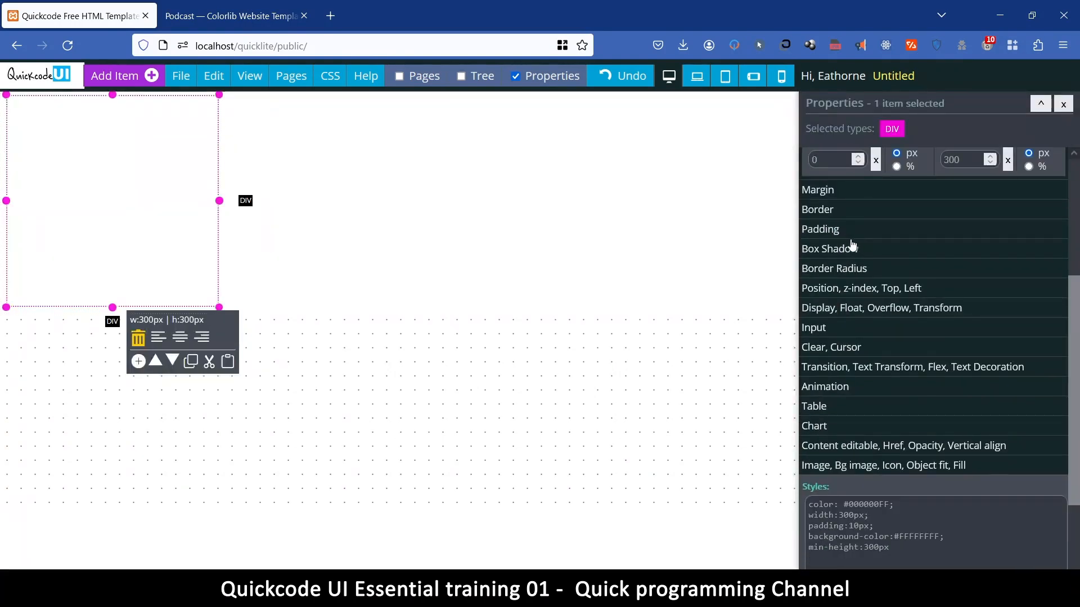
pyautogui.click(836, 211)
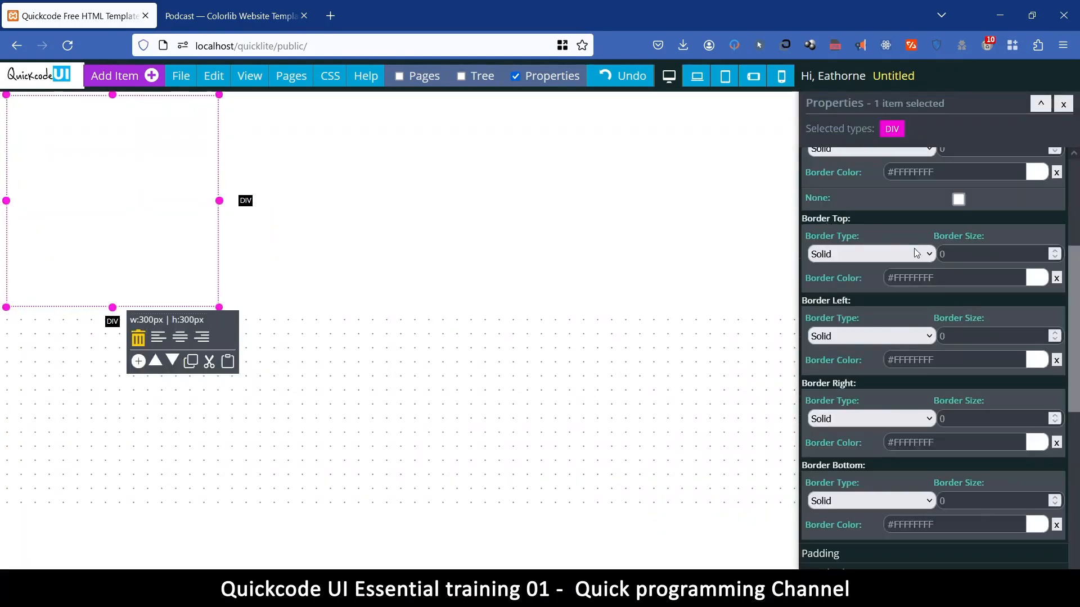
pyautogui.scroll(2, 899, 242)
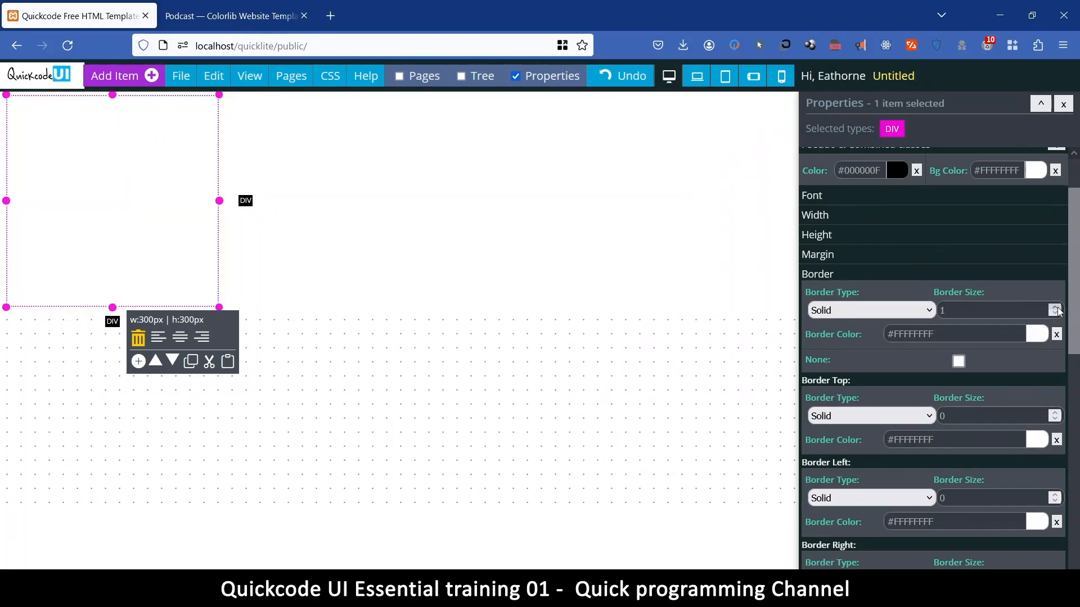
pyautogui.click(1037, 334)
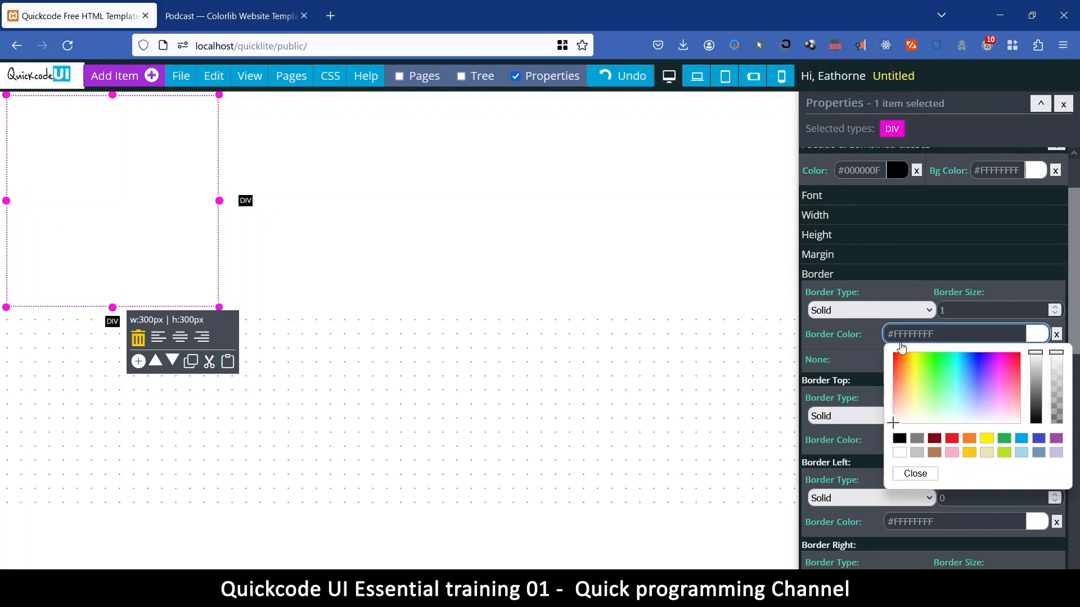
pyautogui.click(900, 440)
pyautogui.click(915, 474)
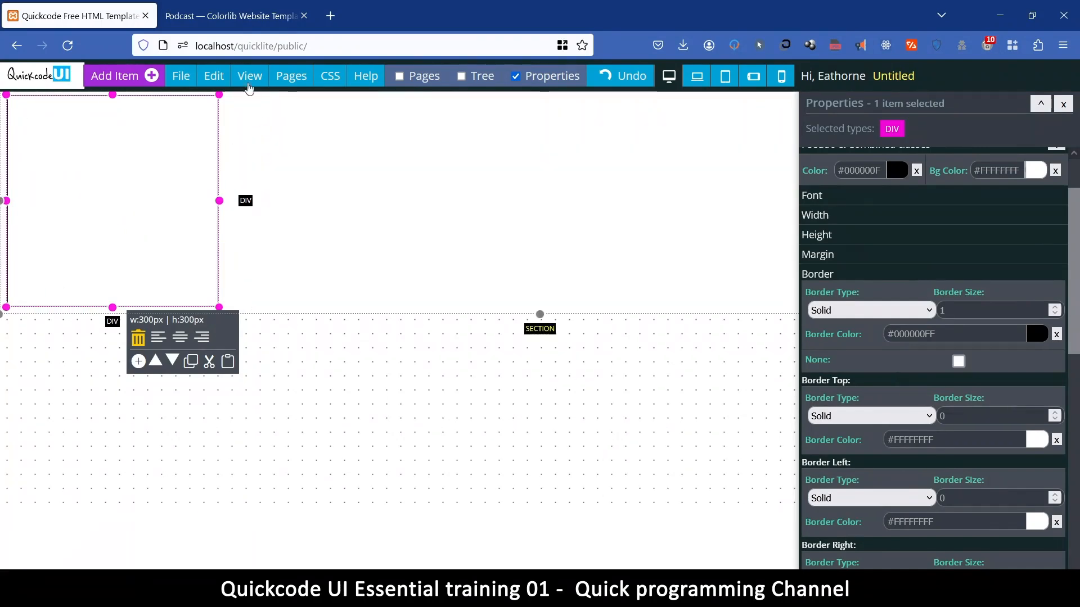
# Hide the transform box and try thicker border sizes on the div, returning the size to 1
pyautogui.click(247, 85)
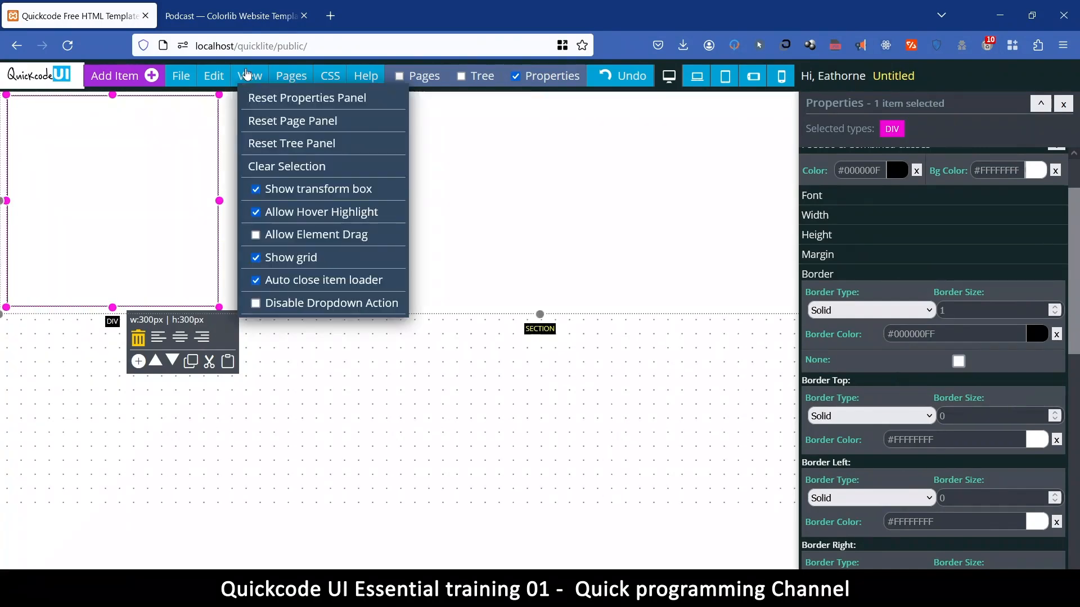
pyautogui.click(313, 191)
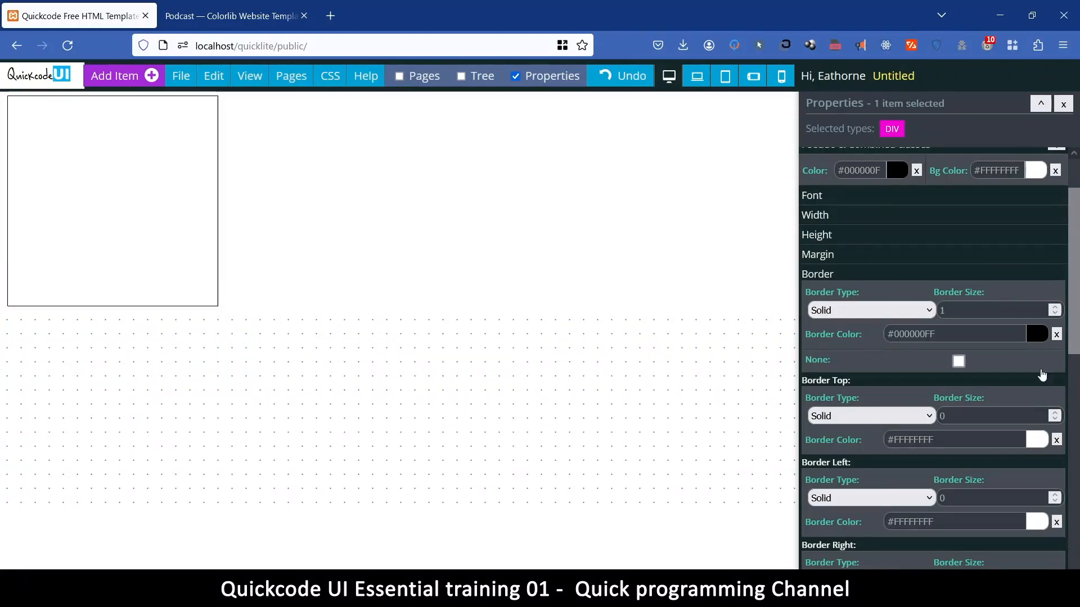
pyautogui.click(1055, 308)
pyautogui.click(1055, 308)
pyautogui.click(1055, 308)
pyautogui.click(1055, 309)
pyautogui.click(1053, 315)
pyautogui.doubleClick(1052, 315)
pyautogui.click(1052, 316)
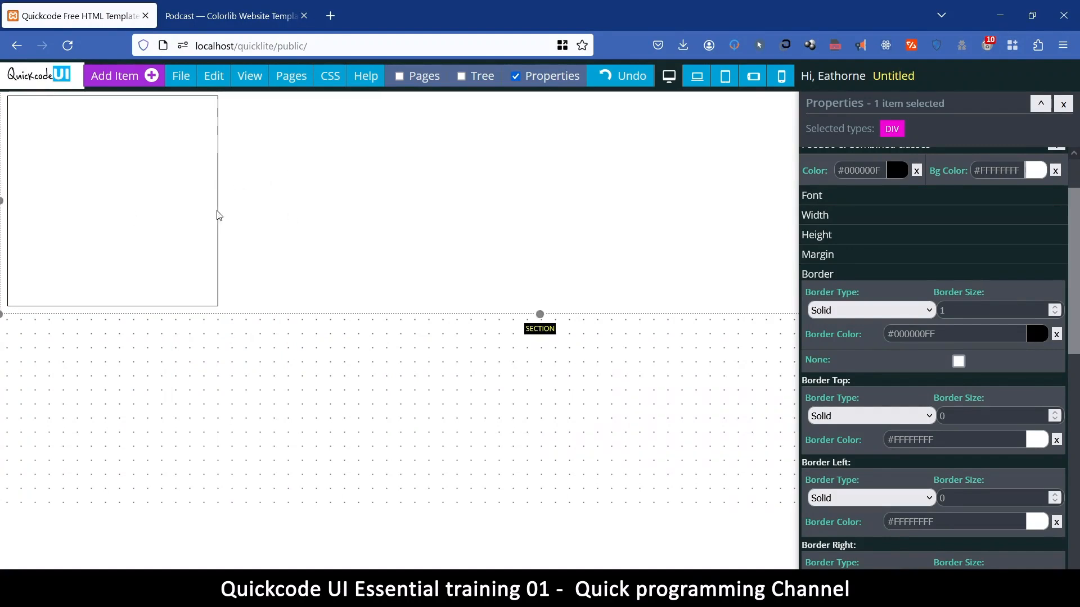
# Show the transform box again and reselect the bordered div
pyautogui.click(456, 174)
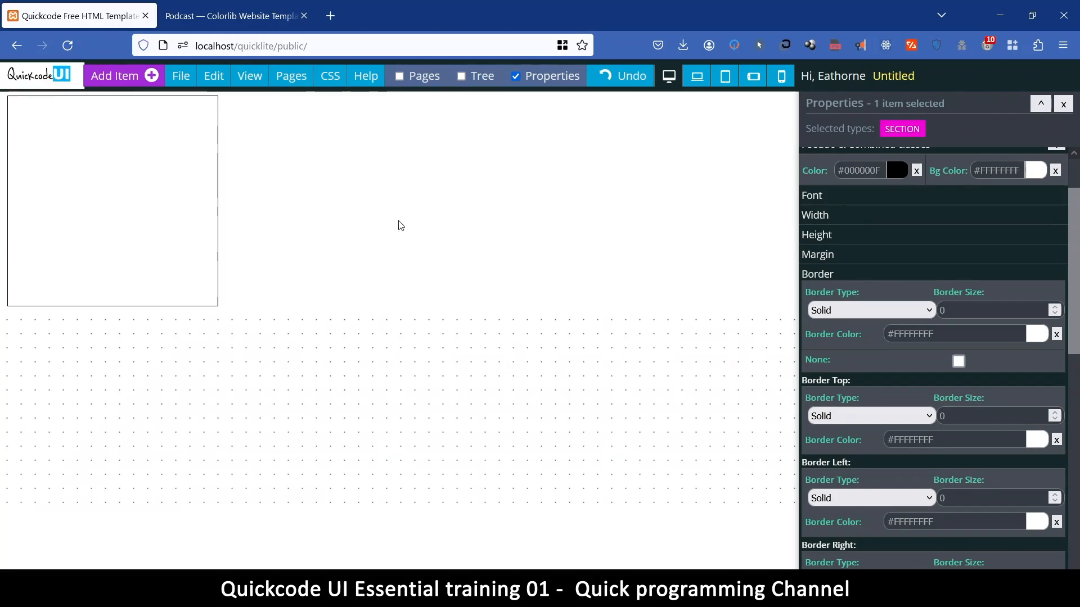
pyautogui.click(244, 73)
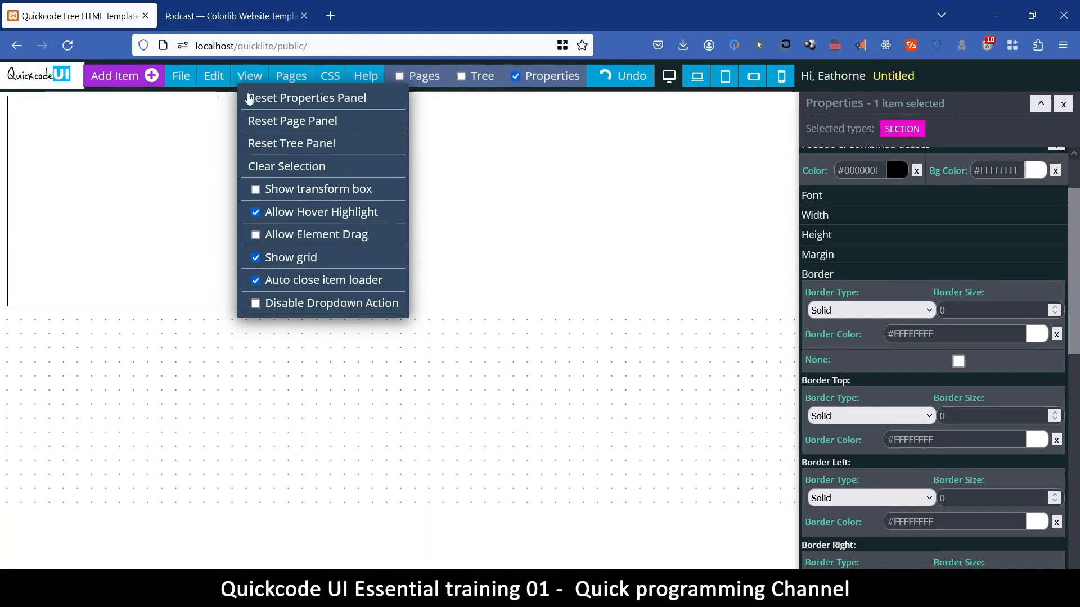
pyautogui.click(306, 189)
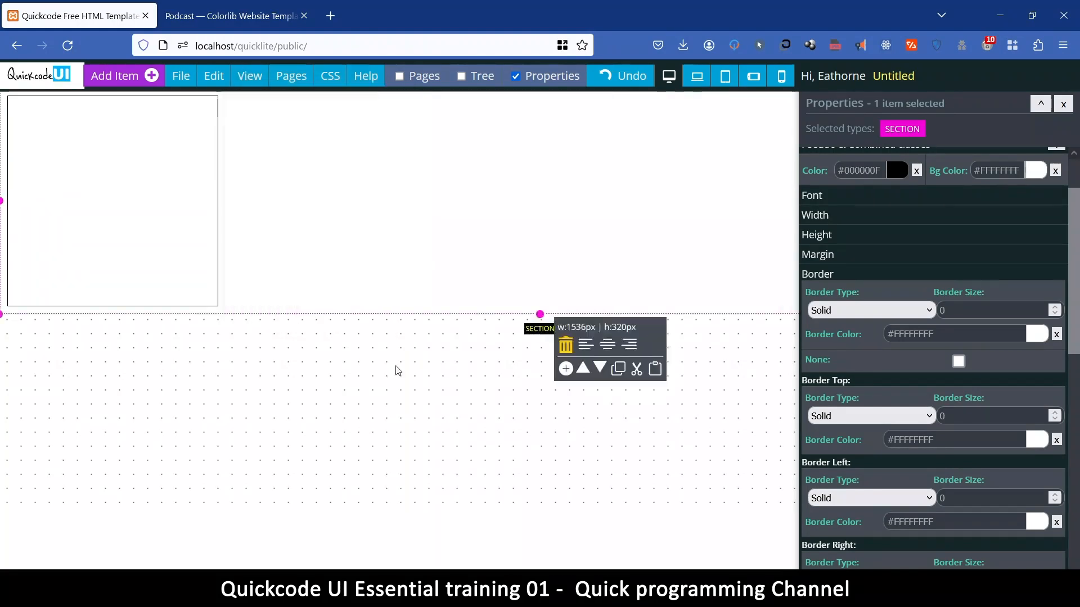
pyautogui.click(127, 126)
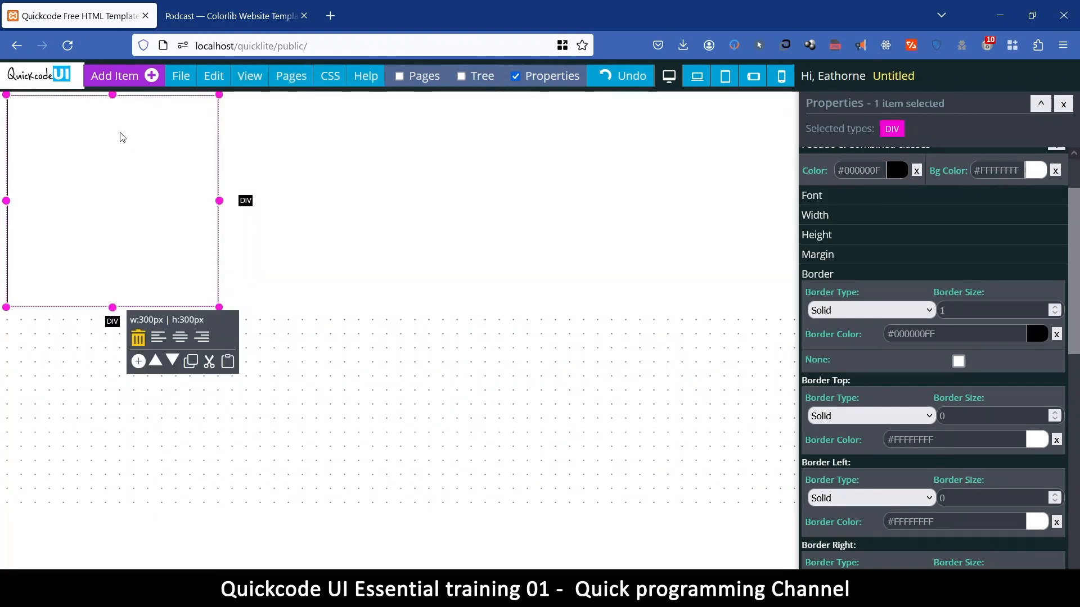
# Examine the first team member's card in the Podcast template, including its picture, name, paragraph and social icons, and return to the editor
pyautogui.click(227, 8)
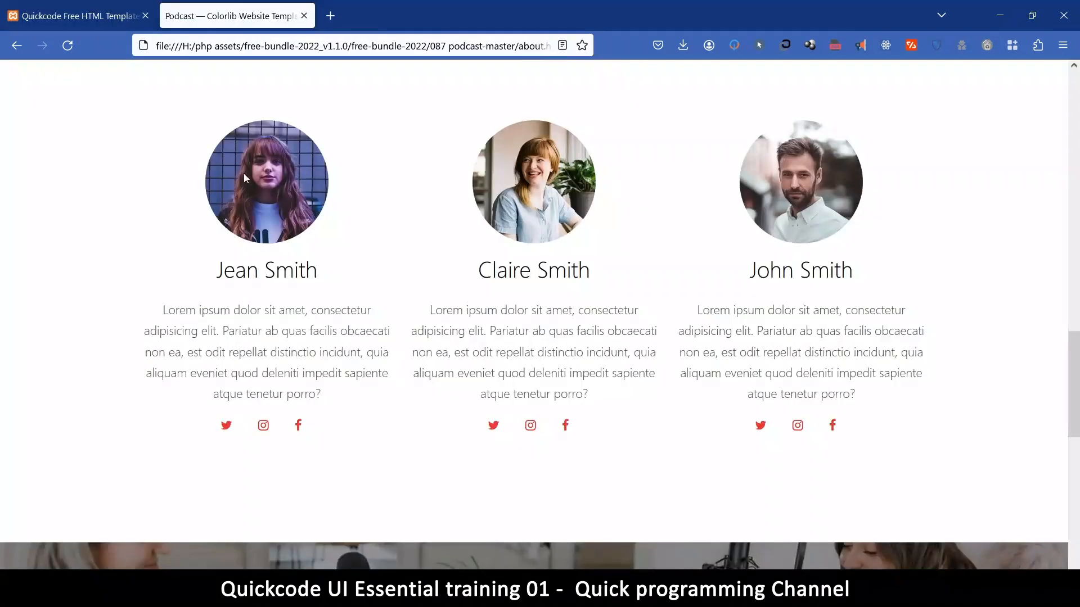
pyautogui.moveTo(217, 274); pyautogui.dragTo(310, 274)
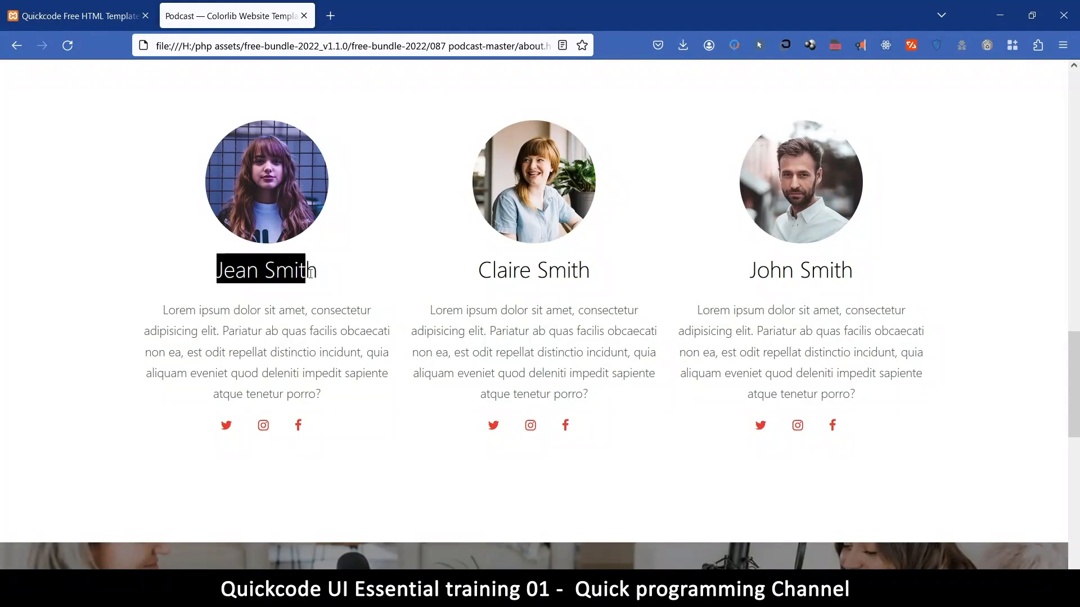
pyautogui.moveTo(170, 313); pyautogui.dragTo(381, 422)
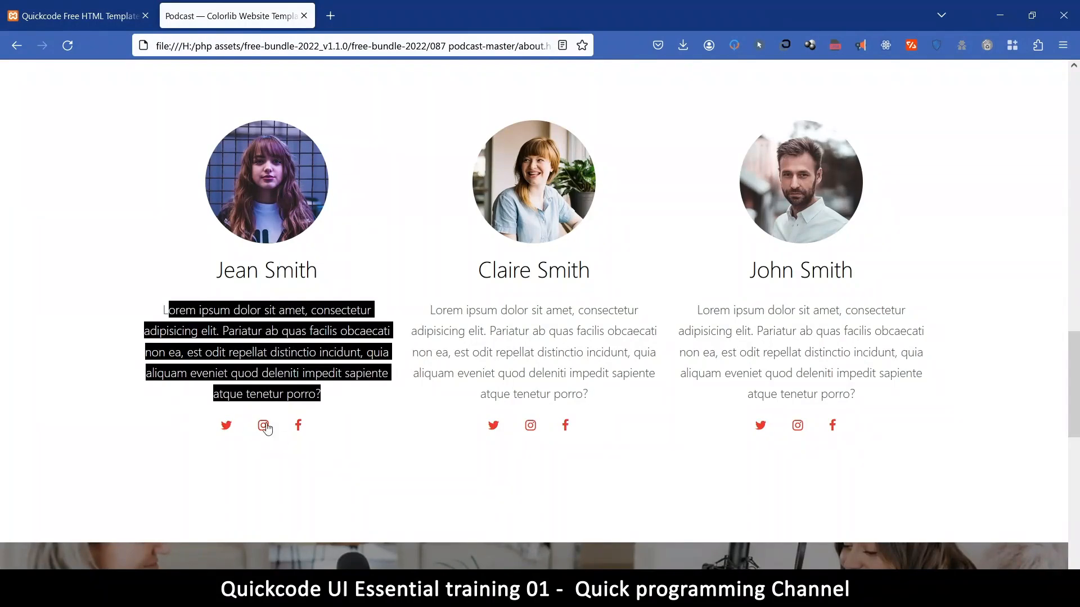
pyautogui.click(75, 11)
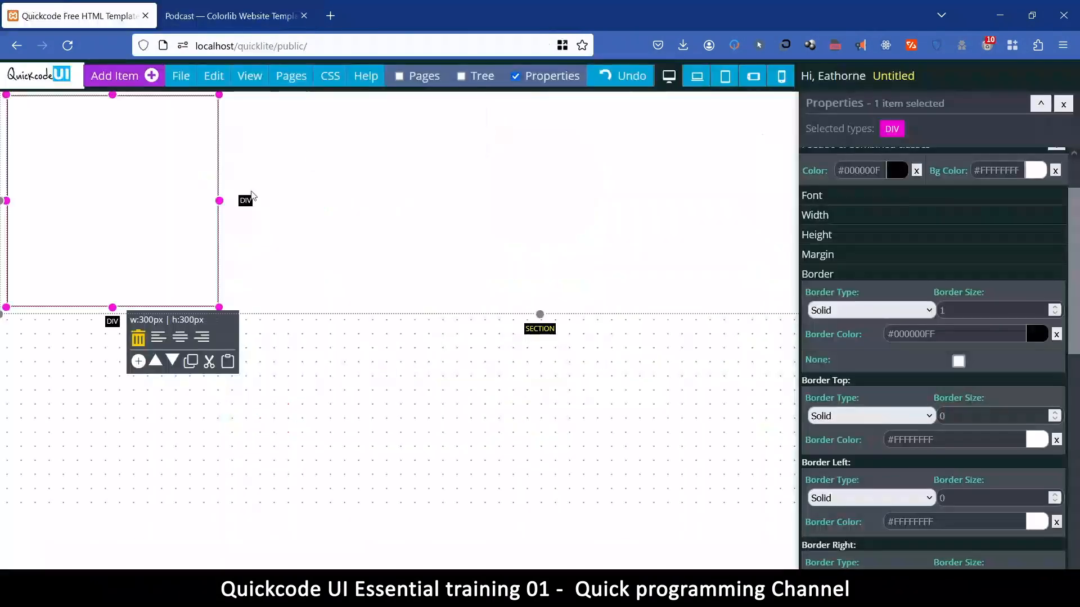
# Turn off automatic closing of the item loader
pyautogui.click(249, 76)
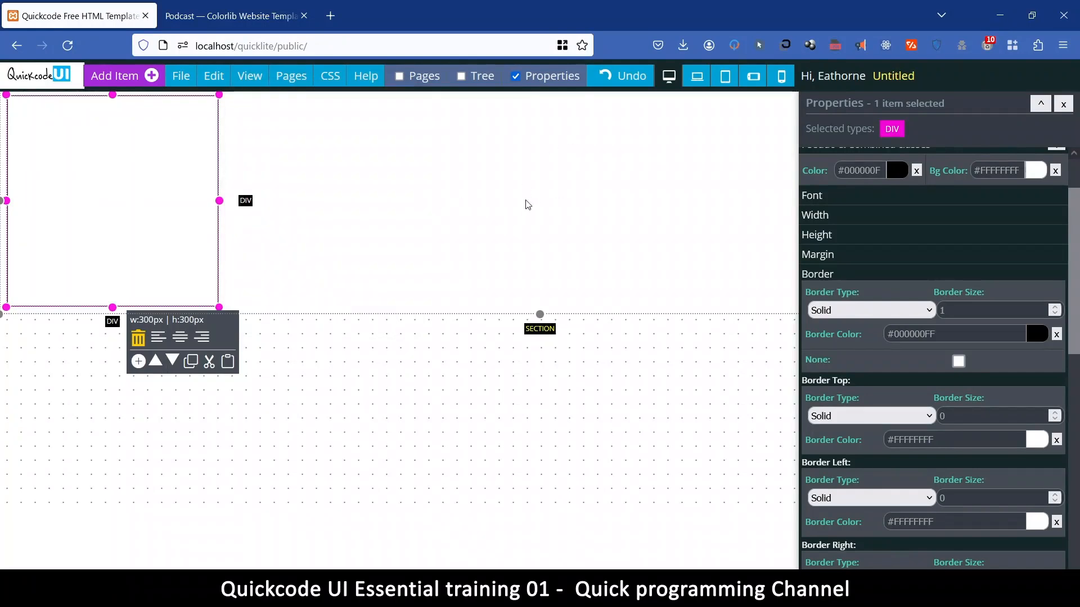
pyautogui.click(111, 76)
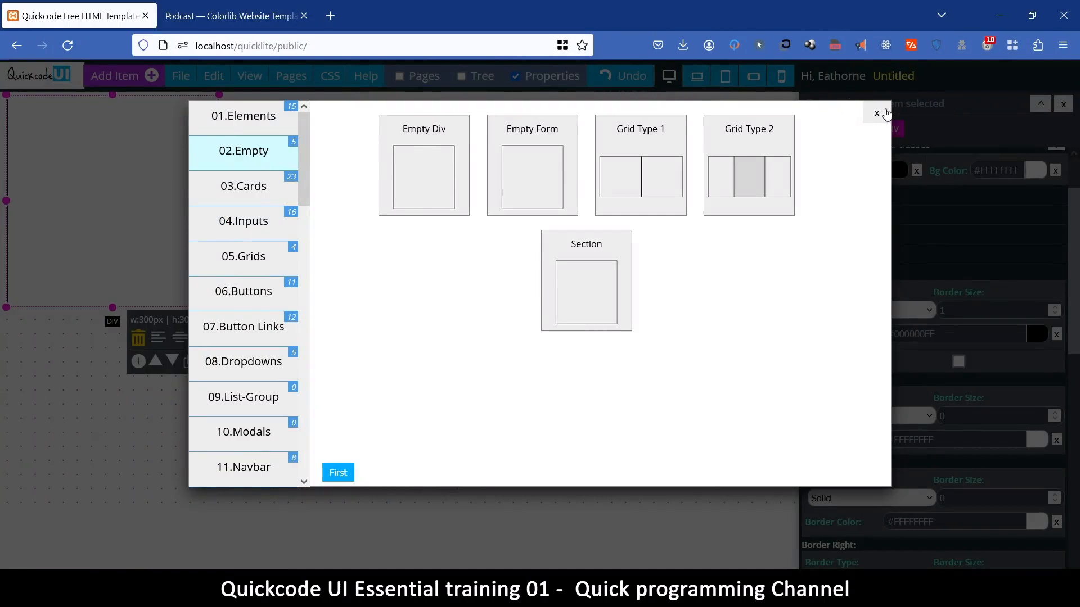
pyautogui.click(876, 112)
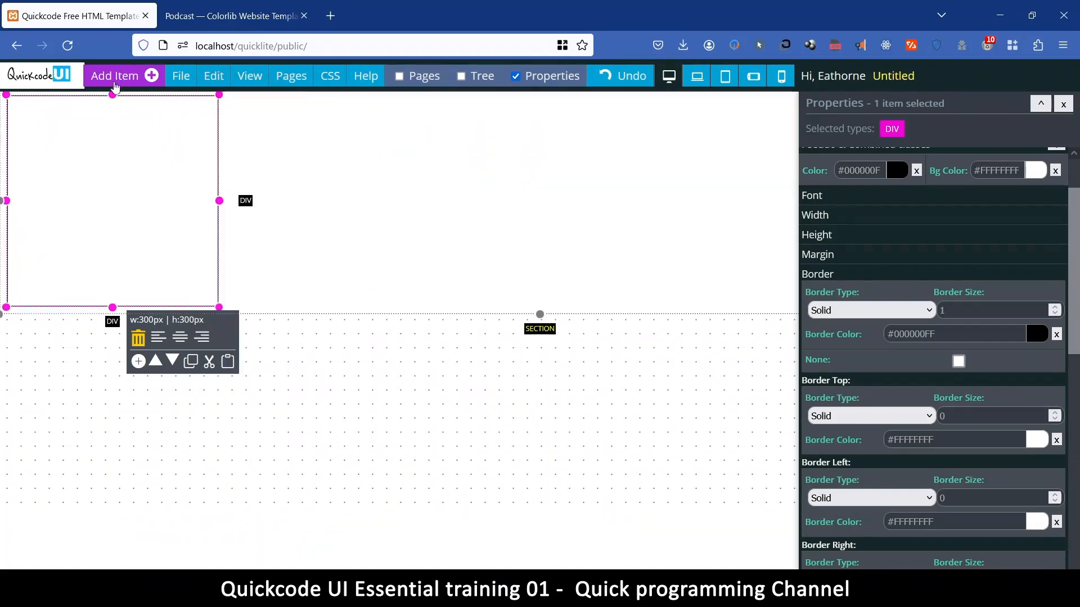
pyautogui.moveTo(249, 79)
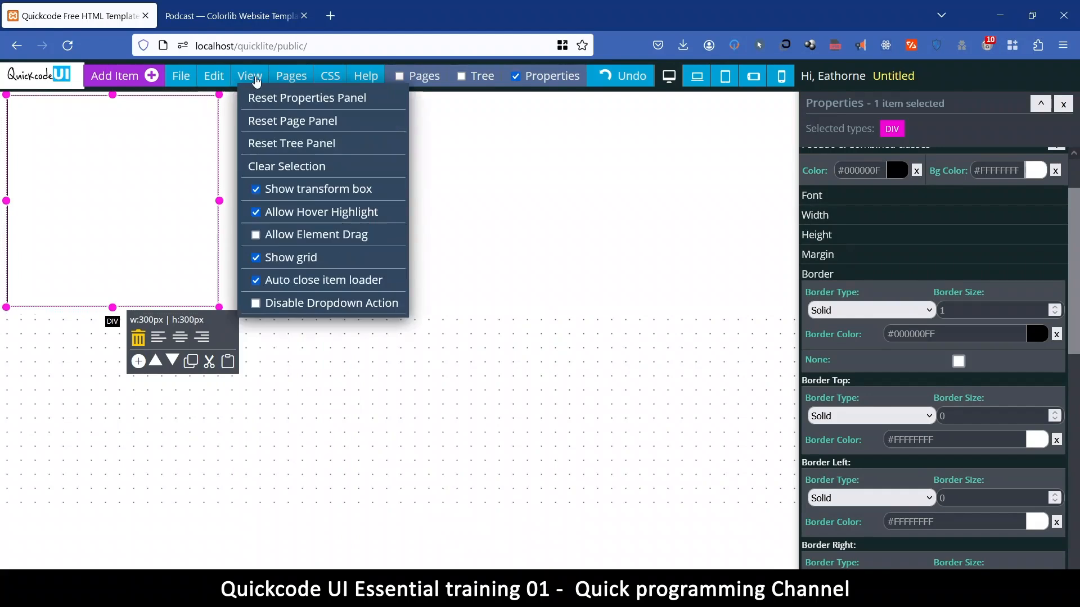
pyautogui.click(291, 283)
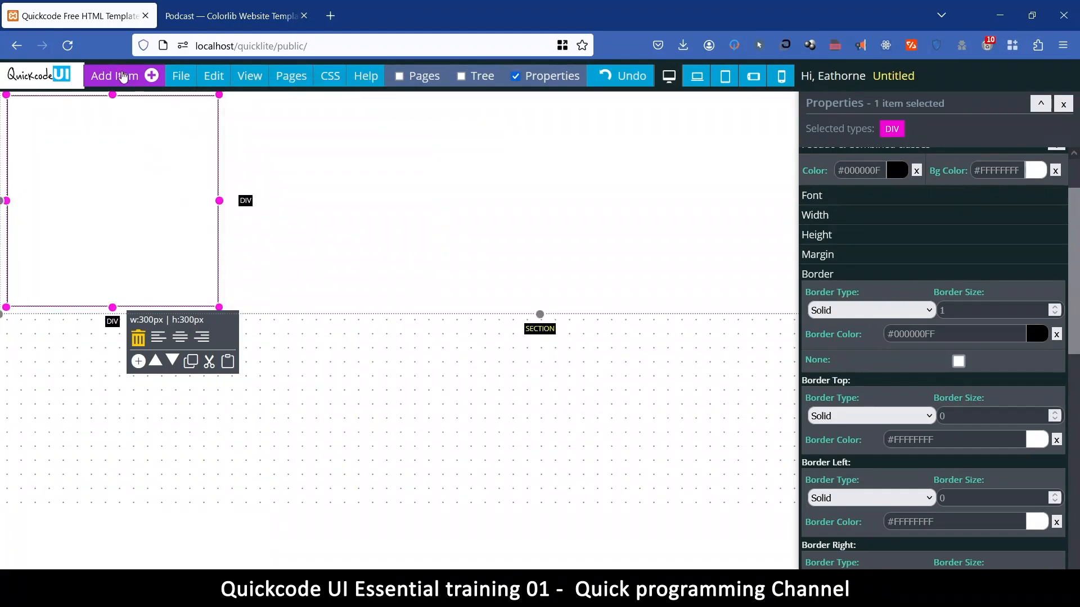
# Add an Image Rounded element and two Div Text elements inside the bordered card div
pyautogui.click(125, 76)
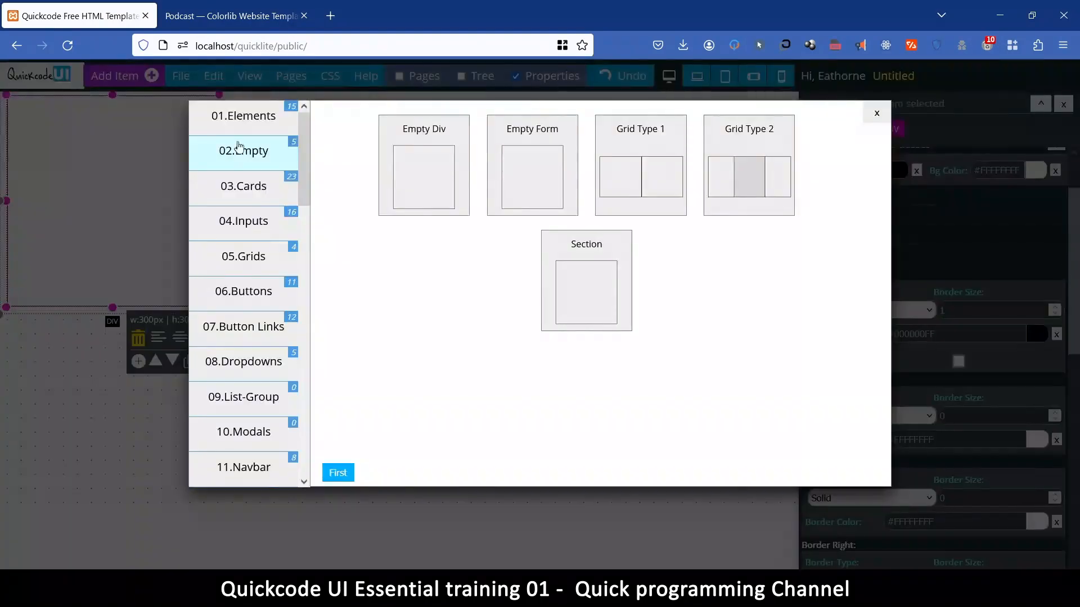
pyautogui.click(252, 118)
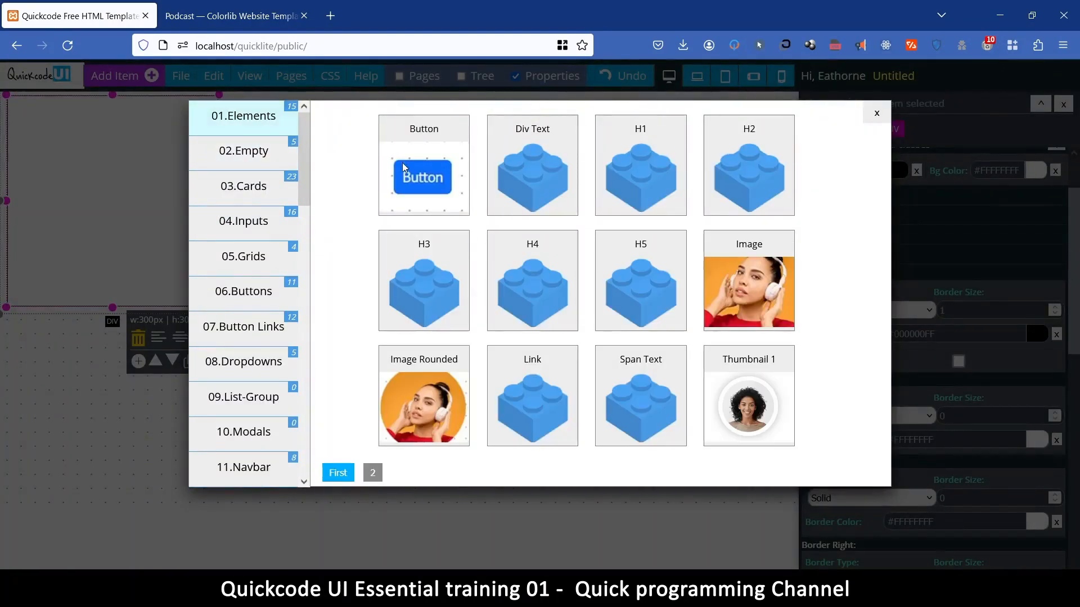
pyautogui.click(423, 360)
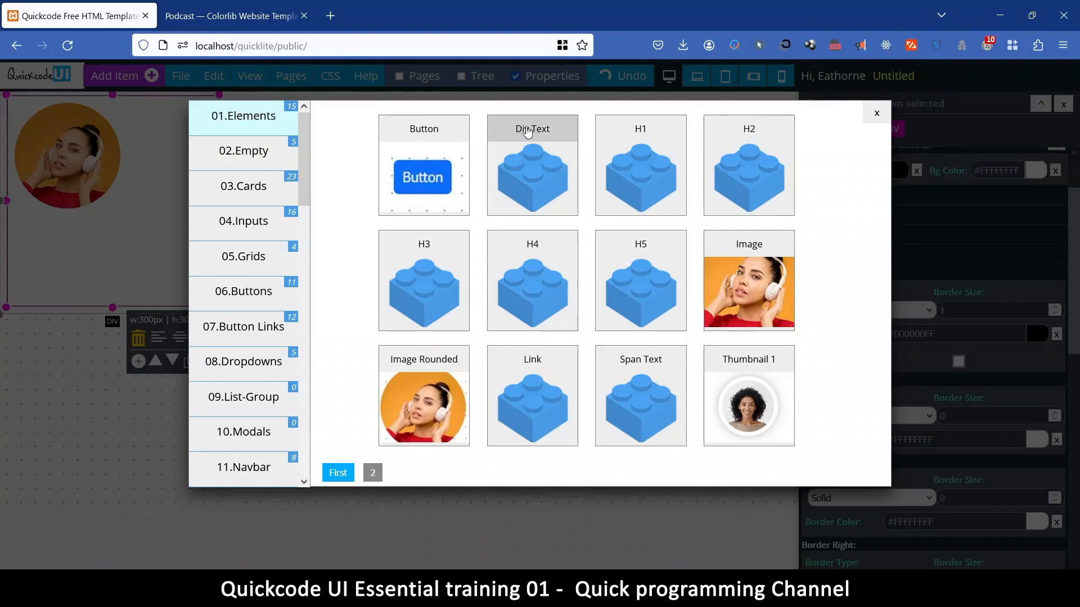
pyautogui.click(532, 134)
pyautogui.click(532, 134)
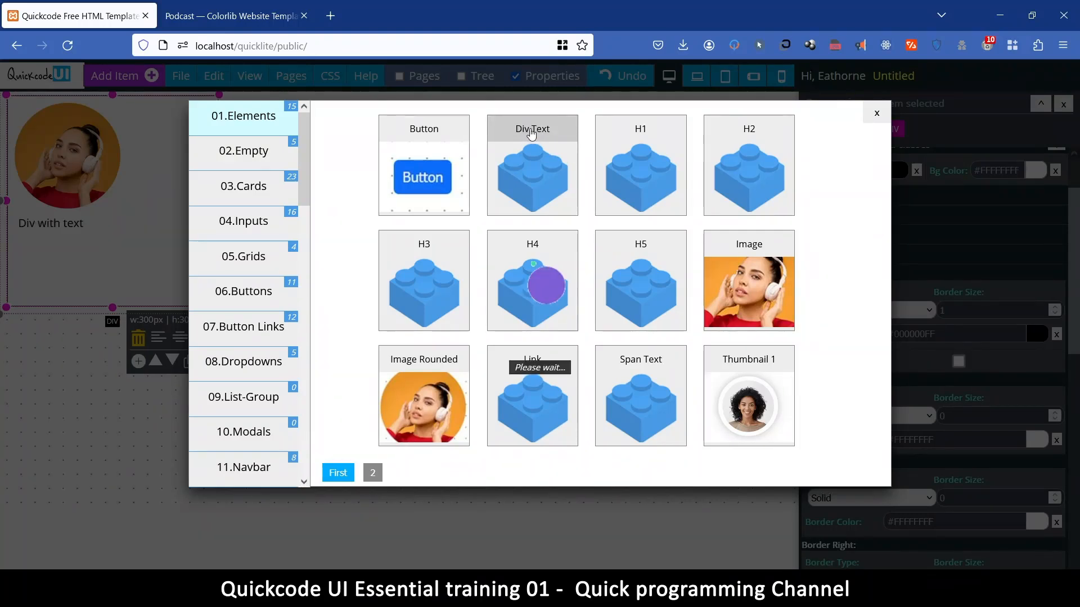
# Add an Empty Div below the two text divs in the card and close the item loader
pyautogui.click(244, 153)
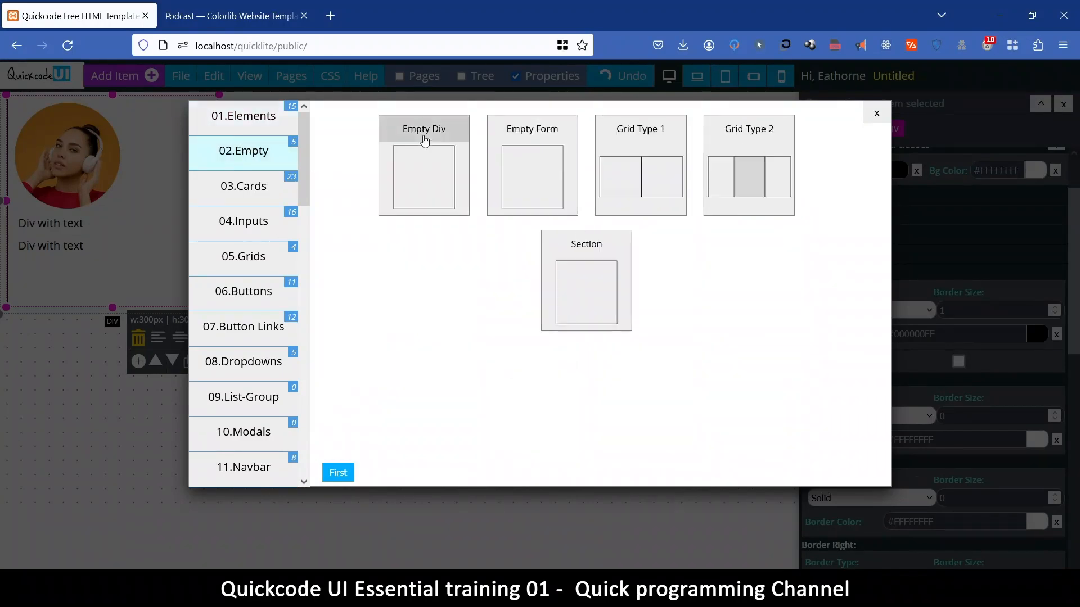
pyautogui.click(426, 133)
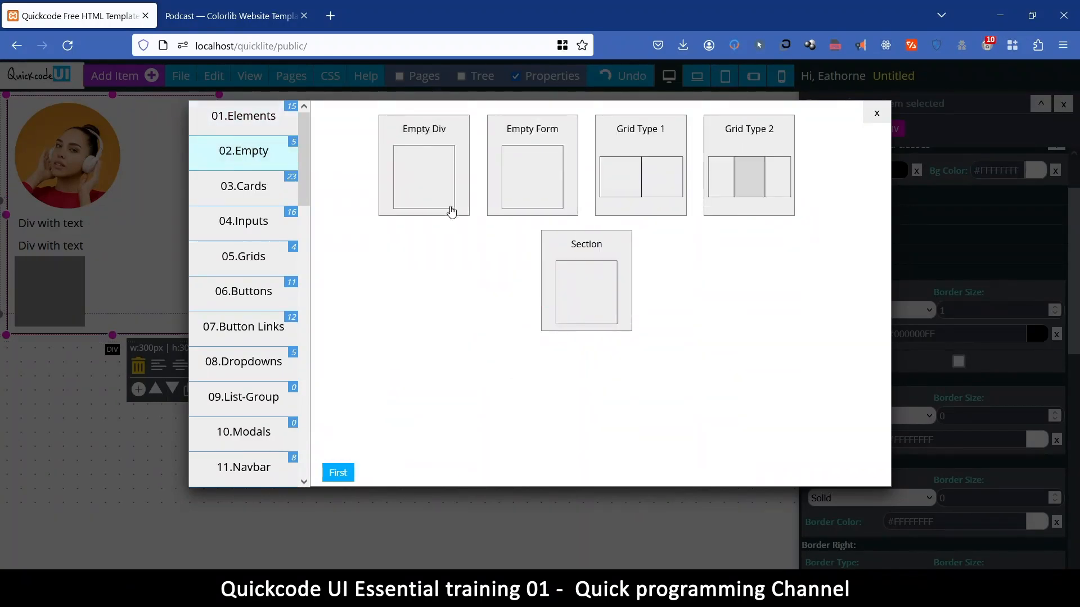
pyautogui.click(877, 115)
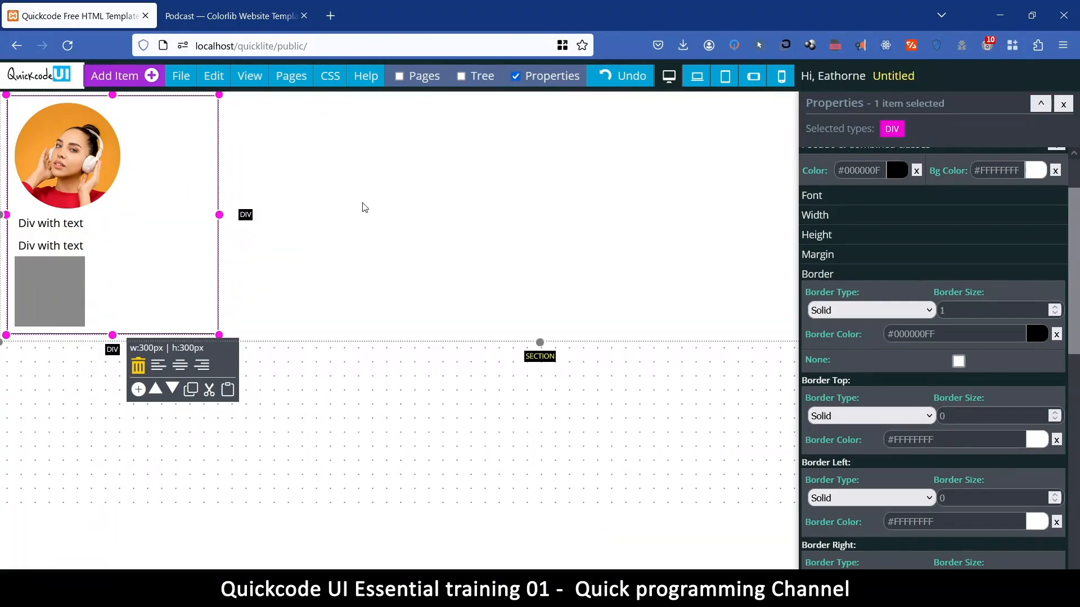
# Add a 01.Button 1 element from the Buttons category to the page section, outside the card
pyautogui.click(369, 167)
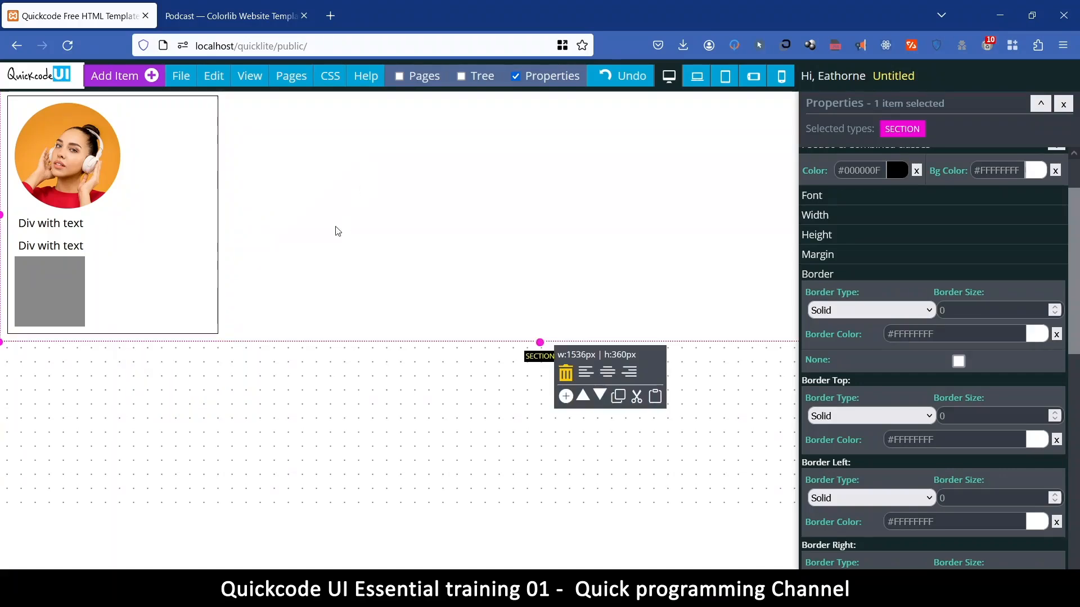
pyautogui.click(113, 75)
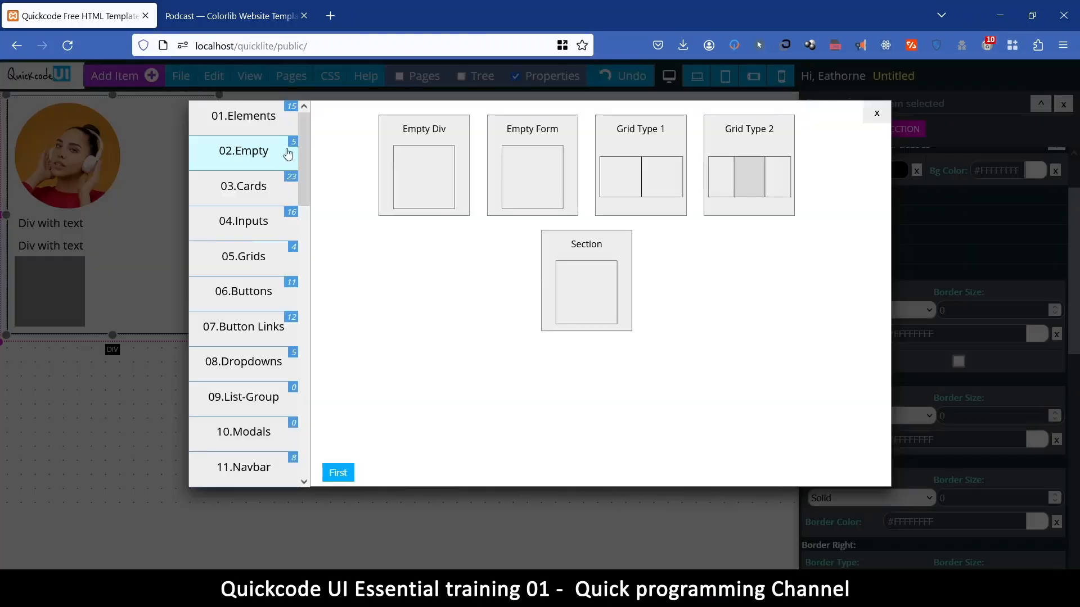
pyautogui.click(259, 225)
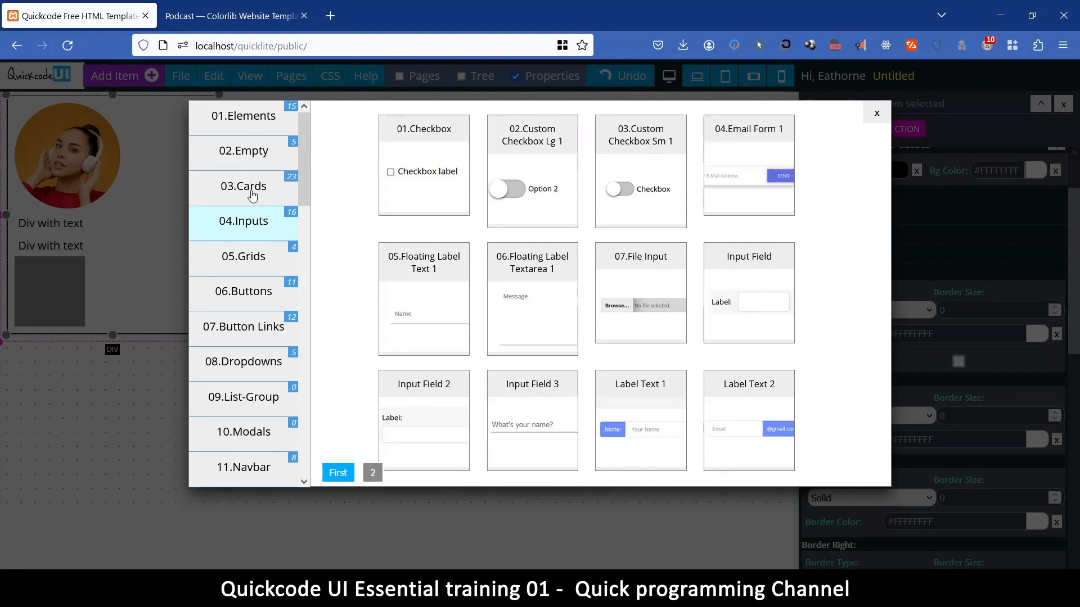
pyautogui.click(256, 293)
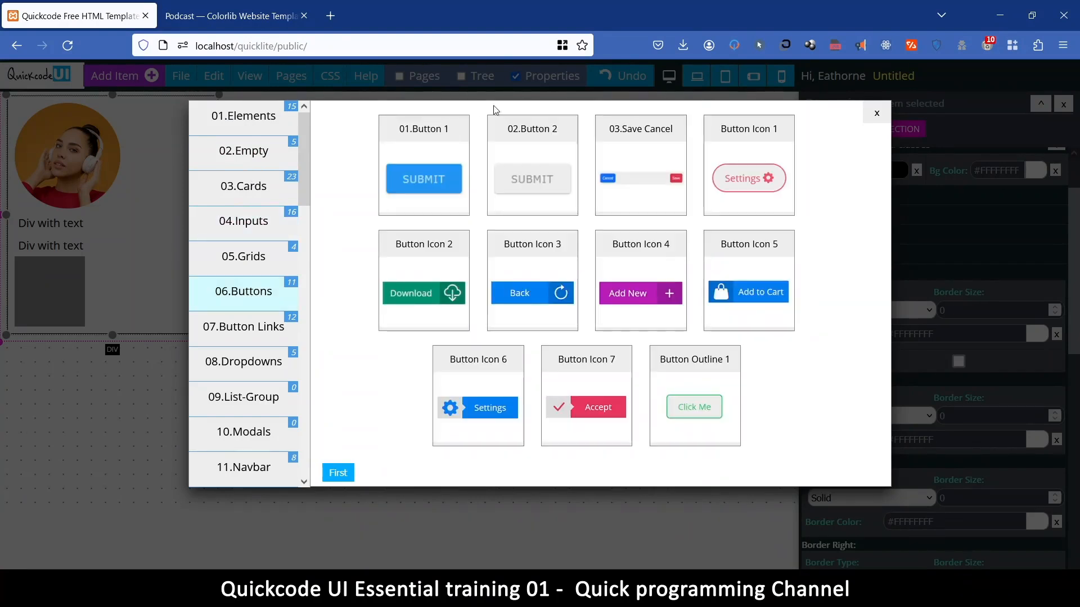
pyautogui.click(431, 133)
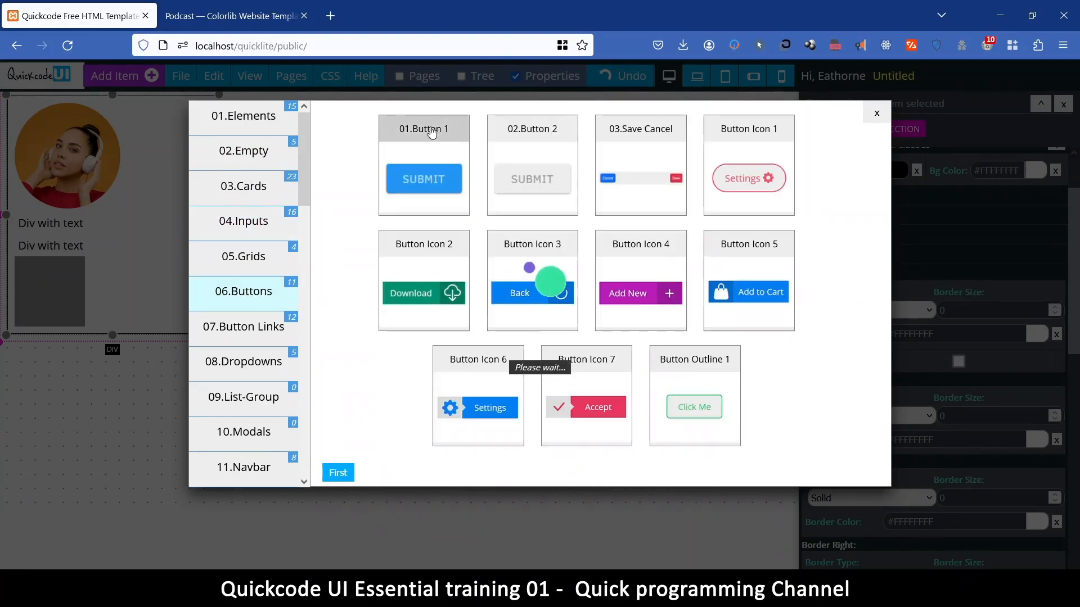
pyautogui.click(876, 115)
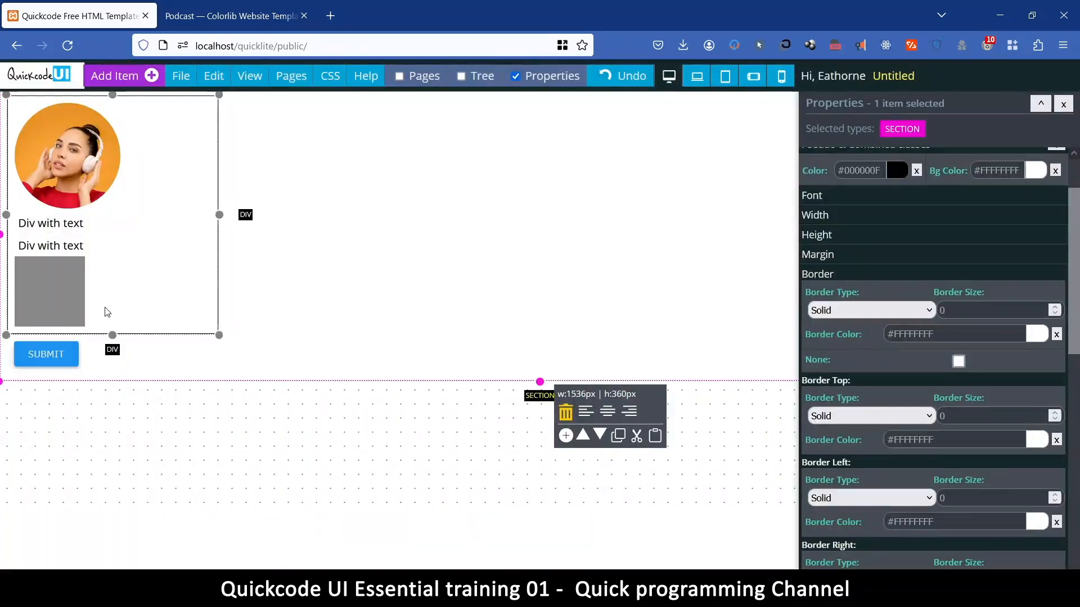
# Delete the Submit button below the card
pyautogui.click(62, 363)
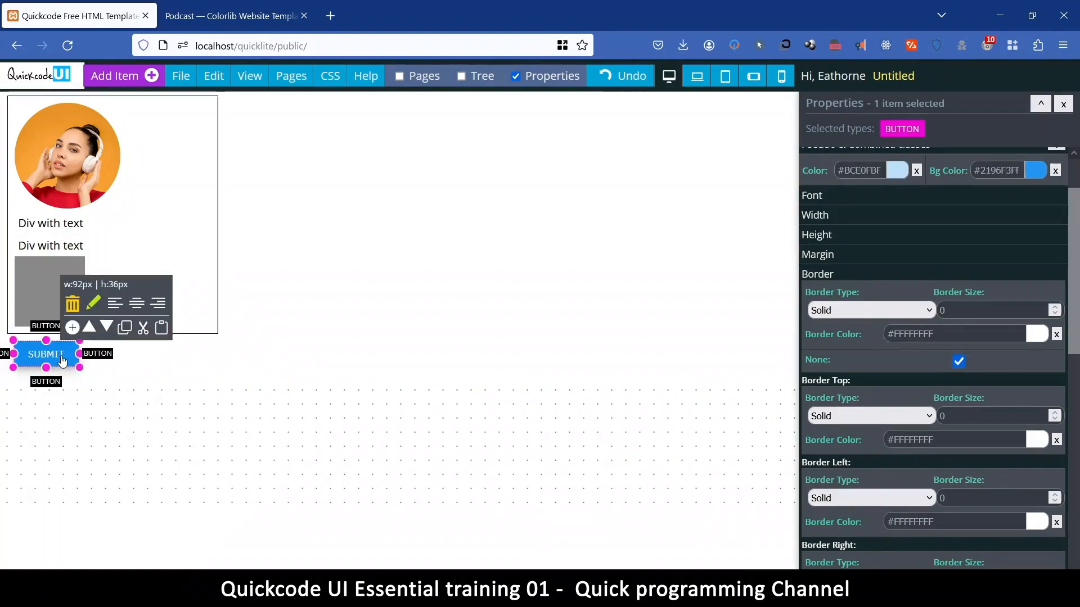
pyautogui.click(73, 303)
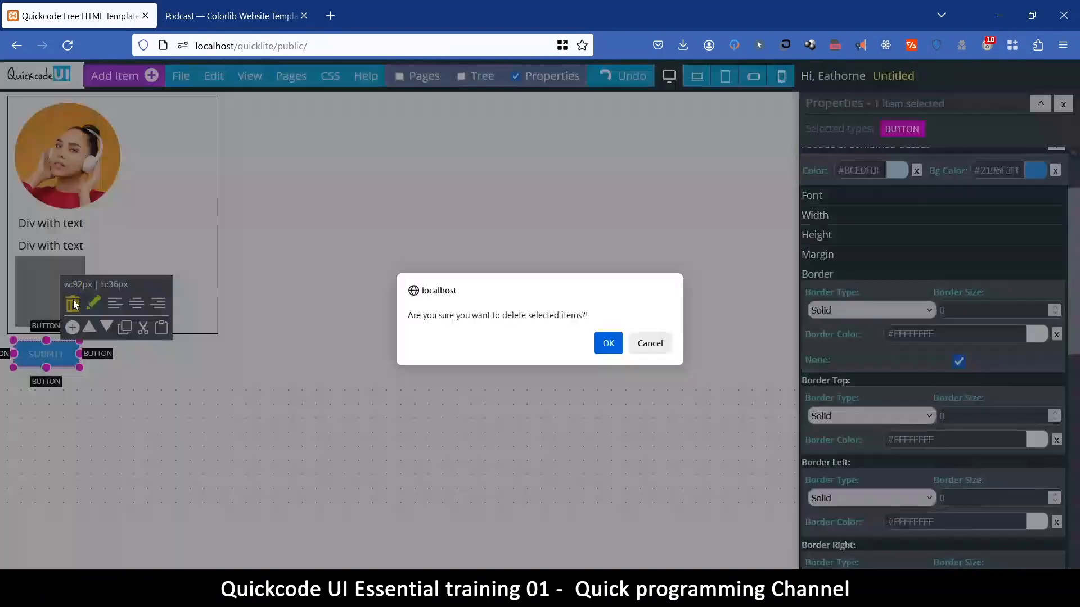
pyautogui.click(602, 345)
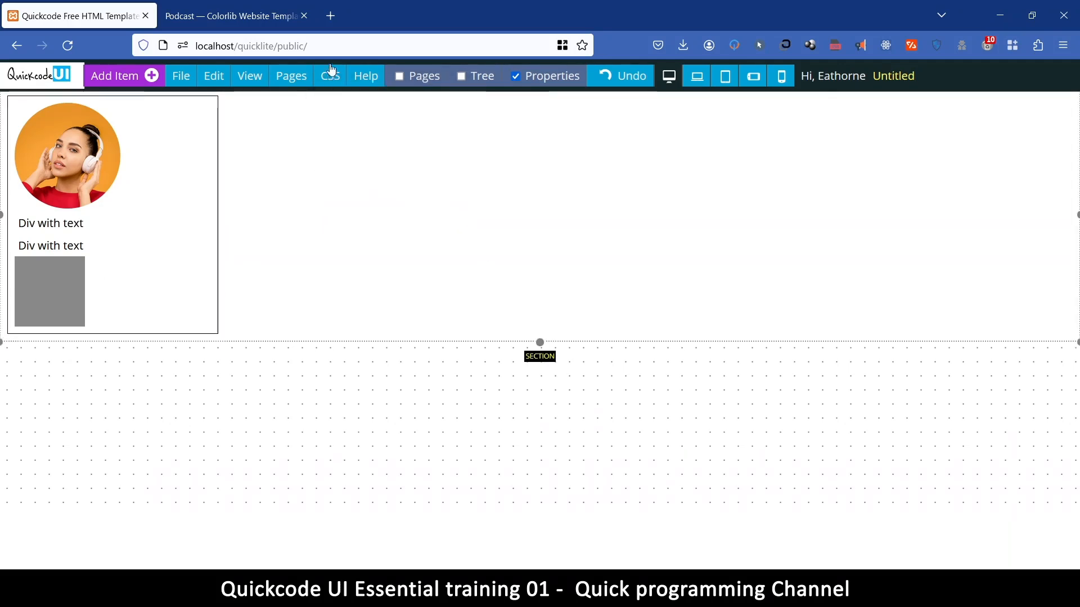
# Delete all orphaned CSS classes that are not attached to any element
pyautogui.moveTo(332, 76)
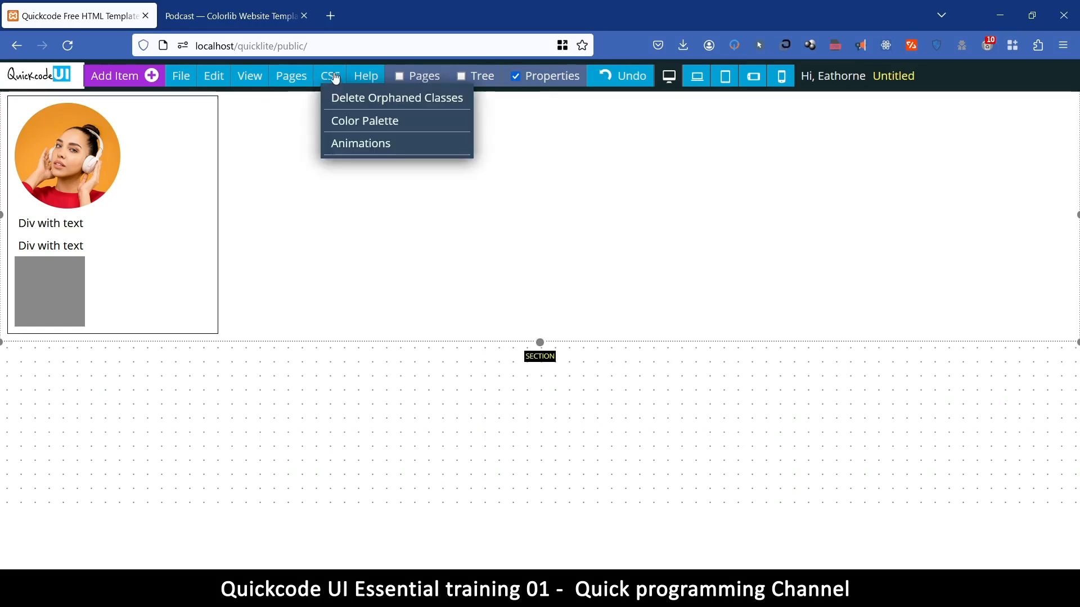
pyautogui.click(364, 105)
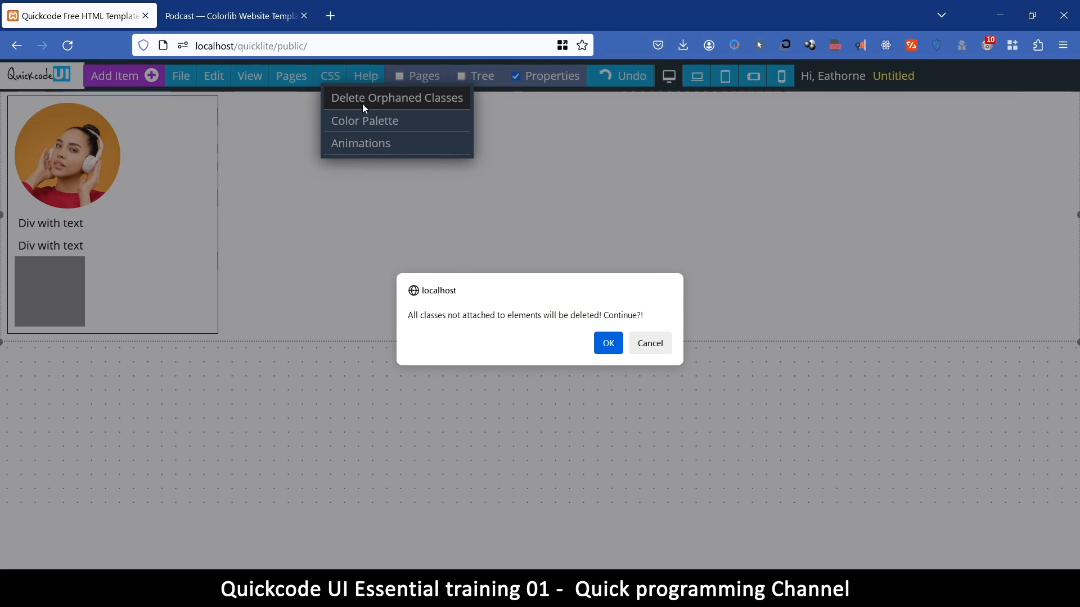
pyautogui.click(609, 344)
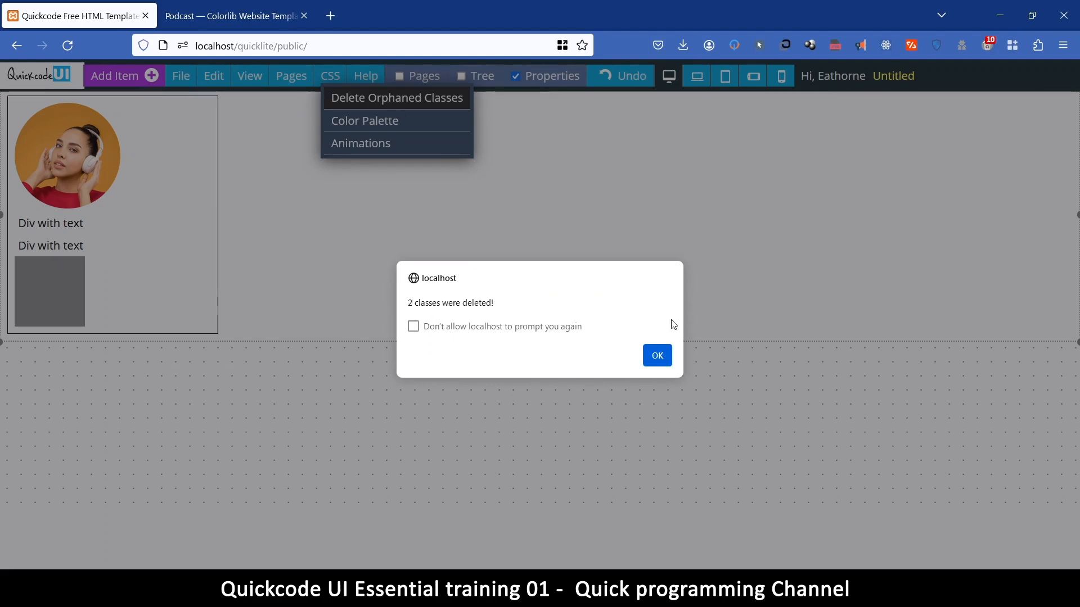
pyautogui.click(657, 356)
pyautogui.click(186, 304)
pyautogui.click(214, 75)
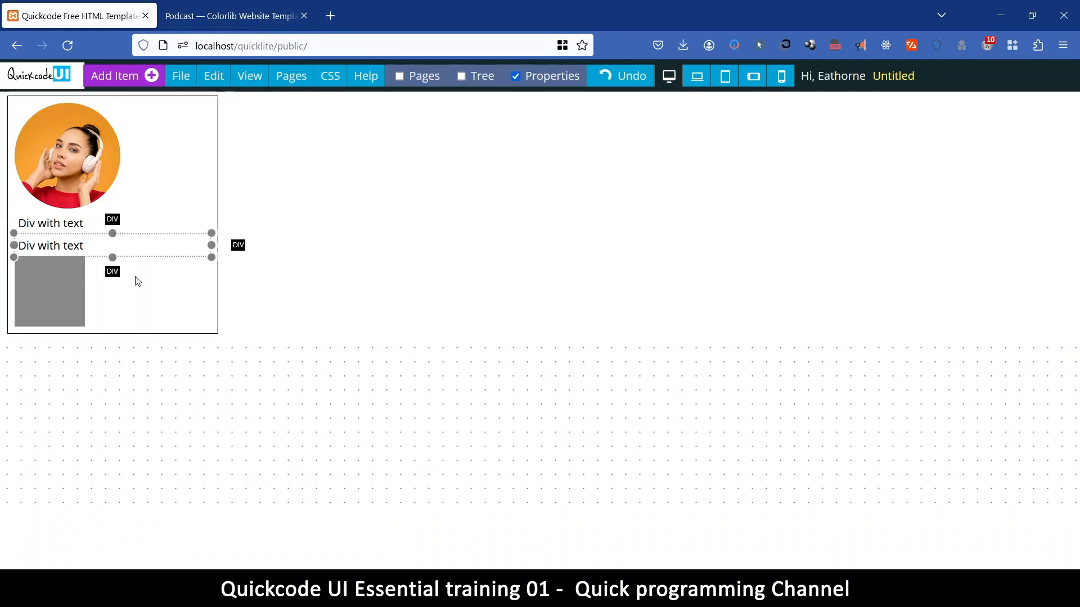
# Set the card div's text alignment to Center
pyautogui.click(183, 132)
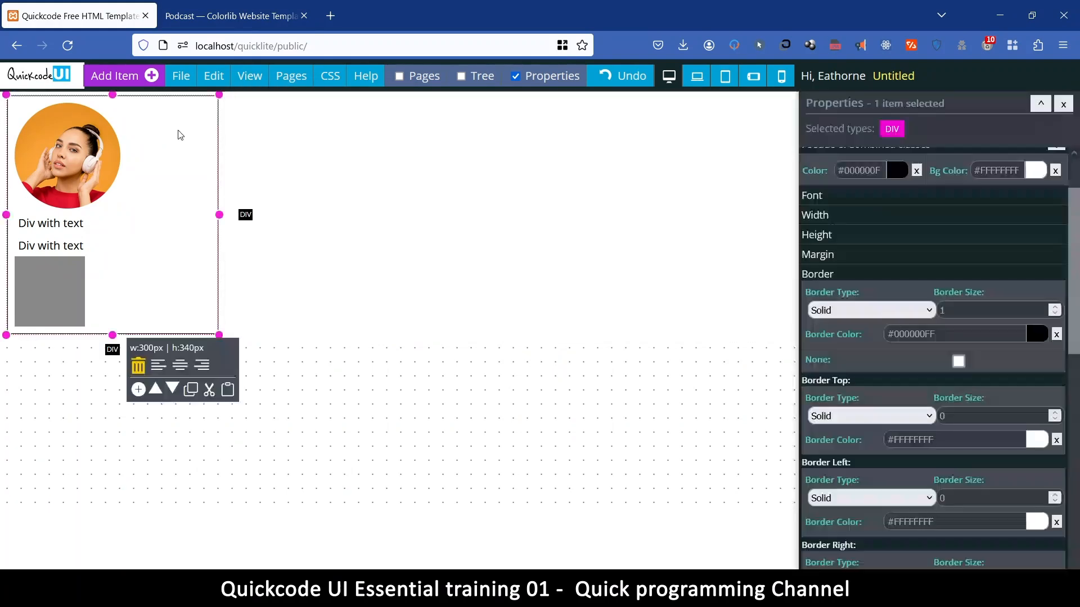
pyautogui.click(834, 197)
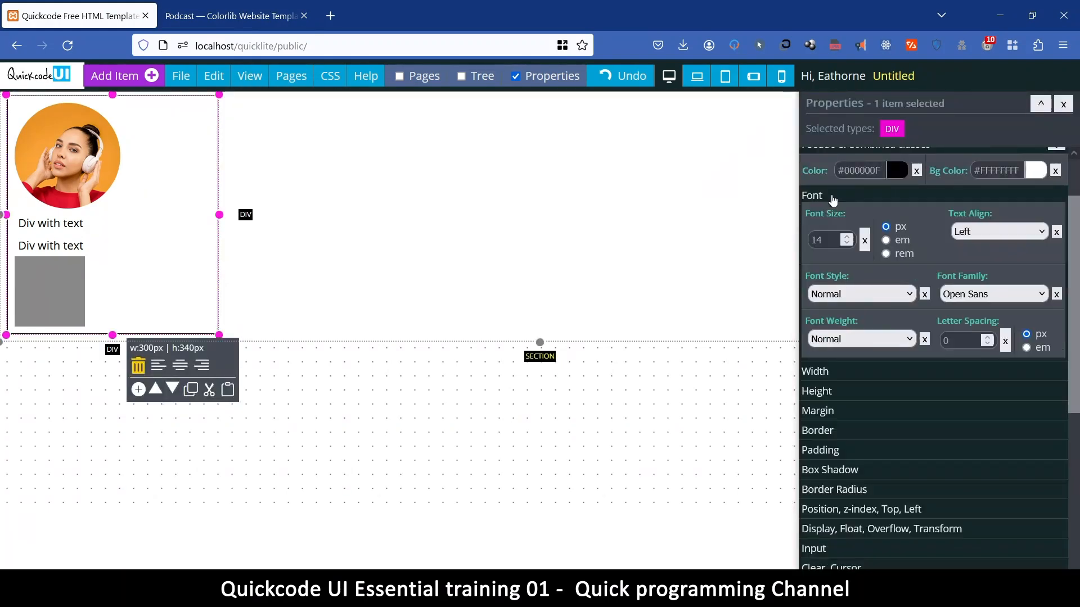
pyautogui.click(987, 237)
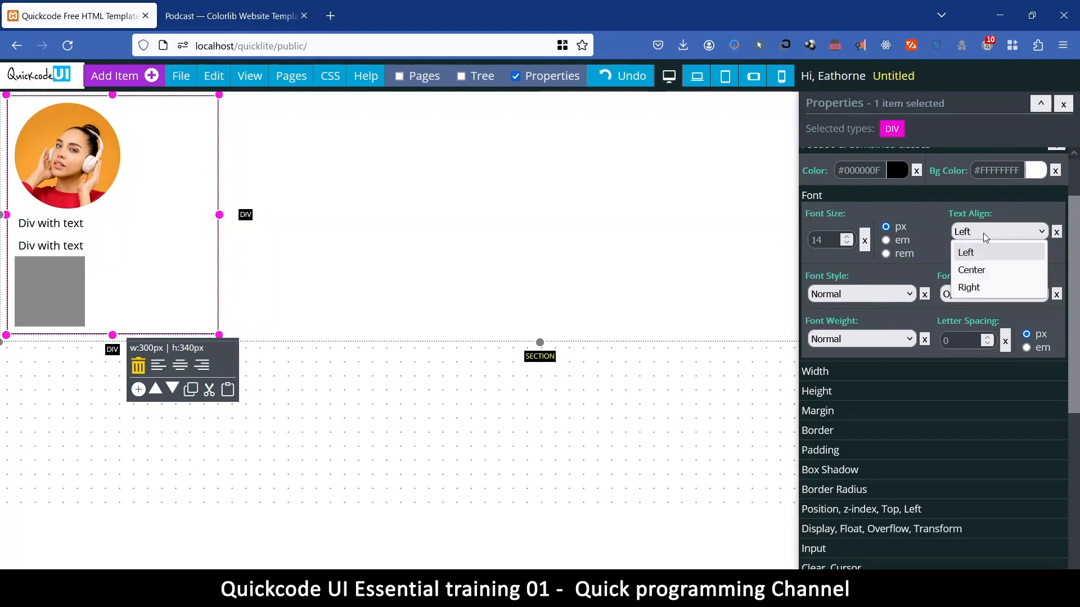
pyautogui.click(981, 268)
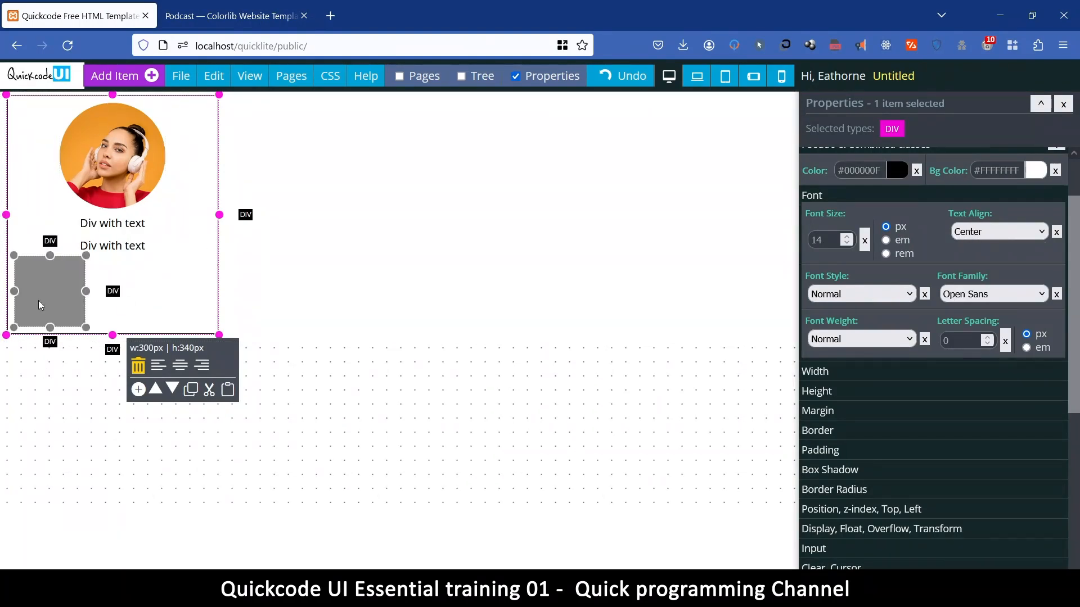
# Clear the fixed width and height of the grey div in the card
pyautogui.click(55, 279)
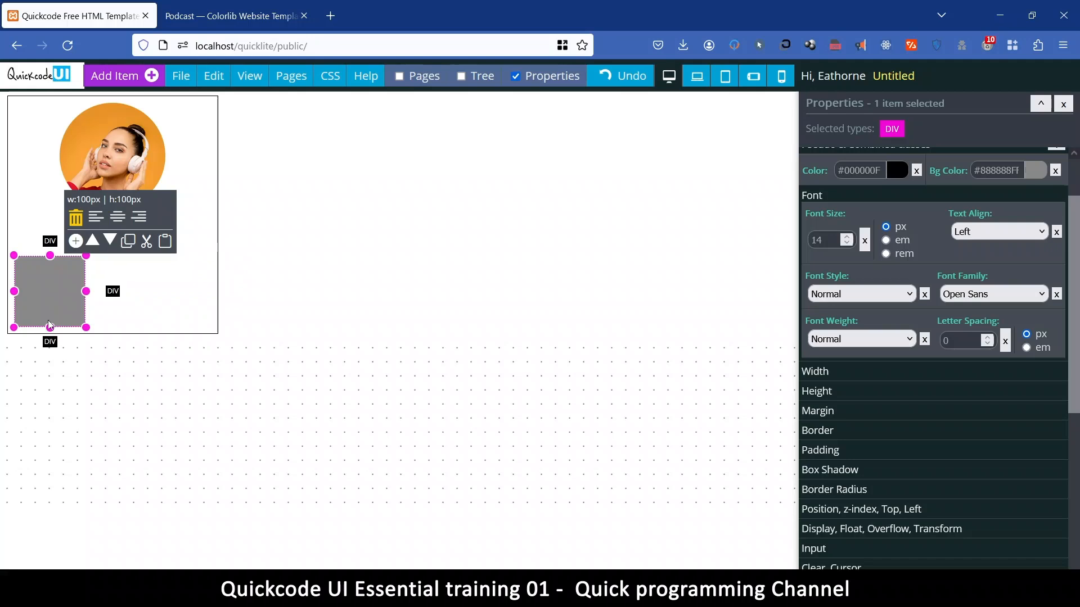
pyautogui.click(837, 374)
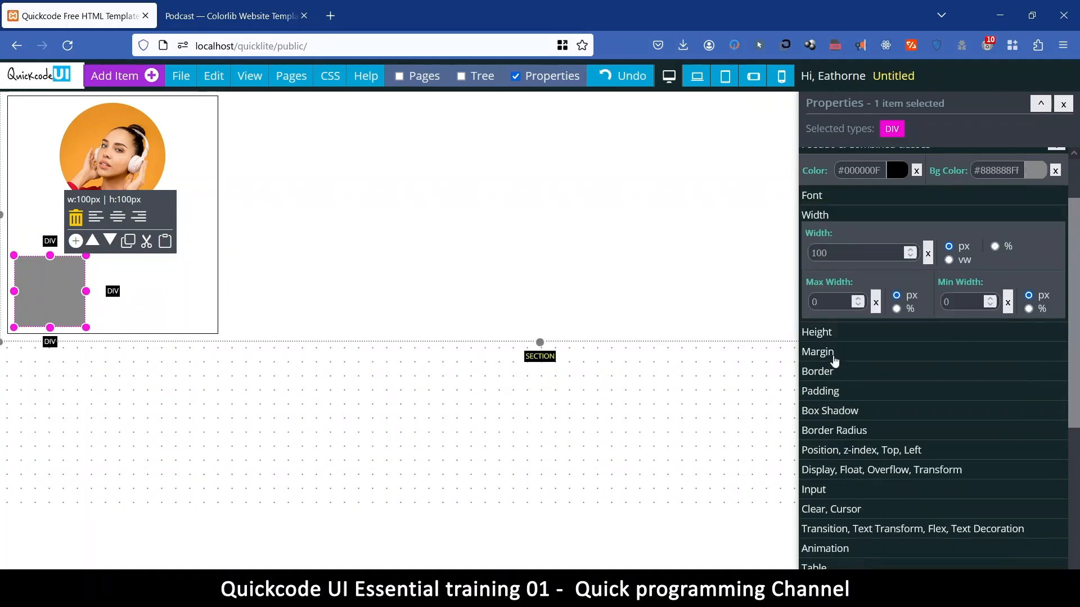
pyautogui.click(928, 253)
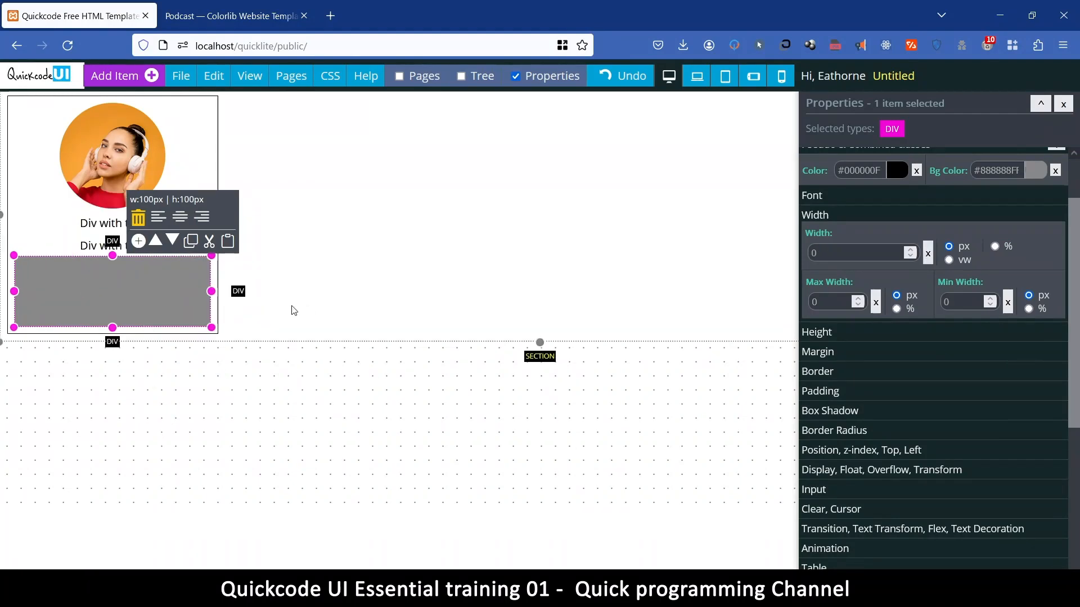
pyautogui.click(830, 333)
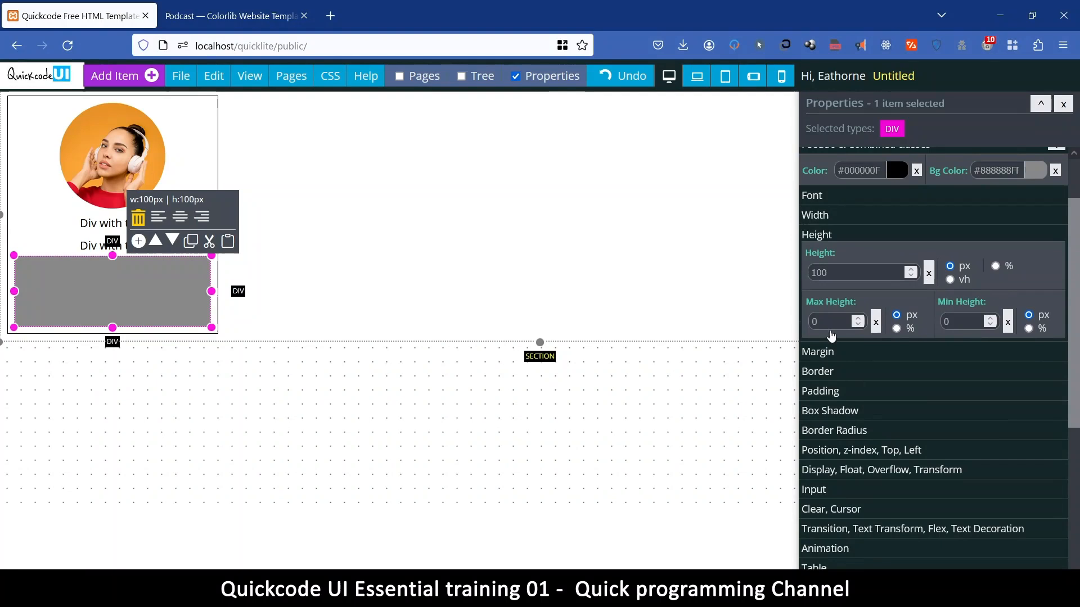
pyautogui.click(929, 275)
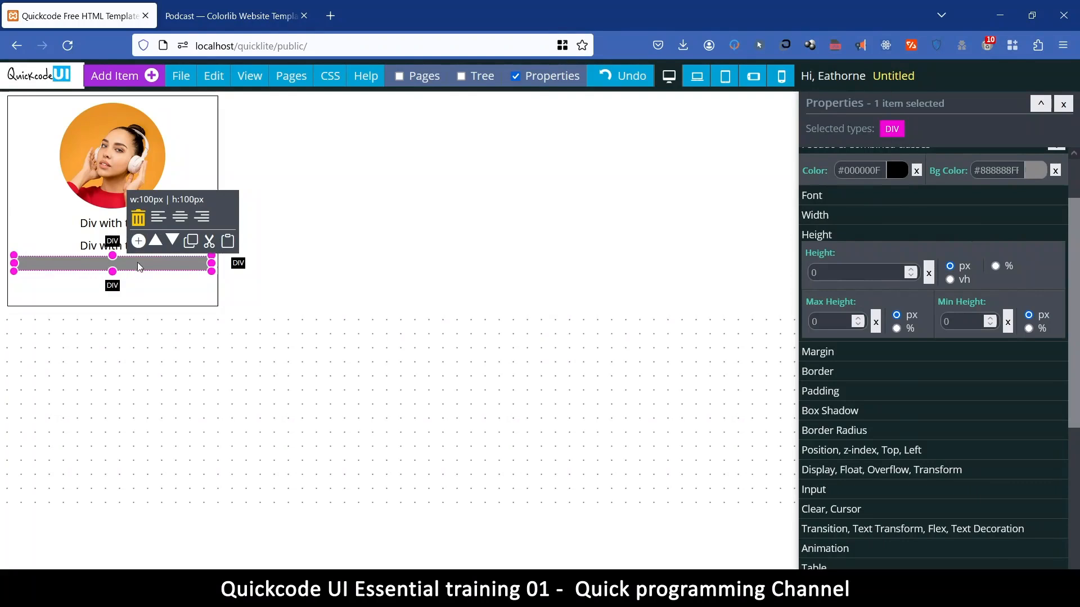
# Clear the padding of the grey div in the card
pyautogui.click(830, 393)
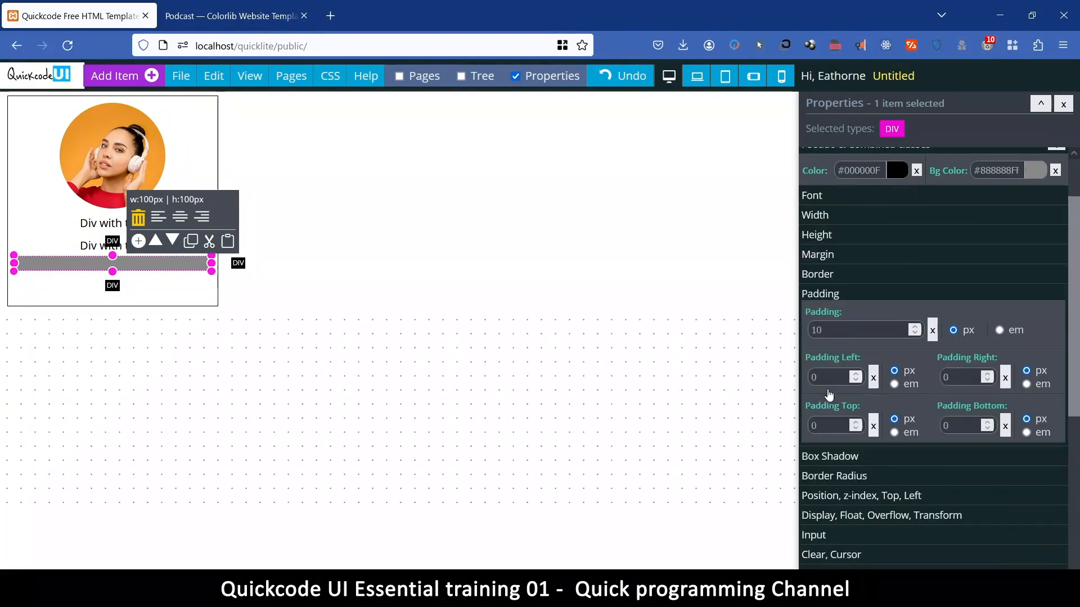
pyautogui.click(933, 333)
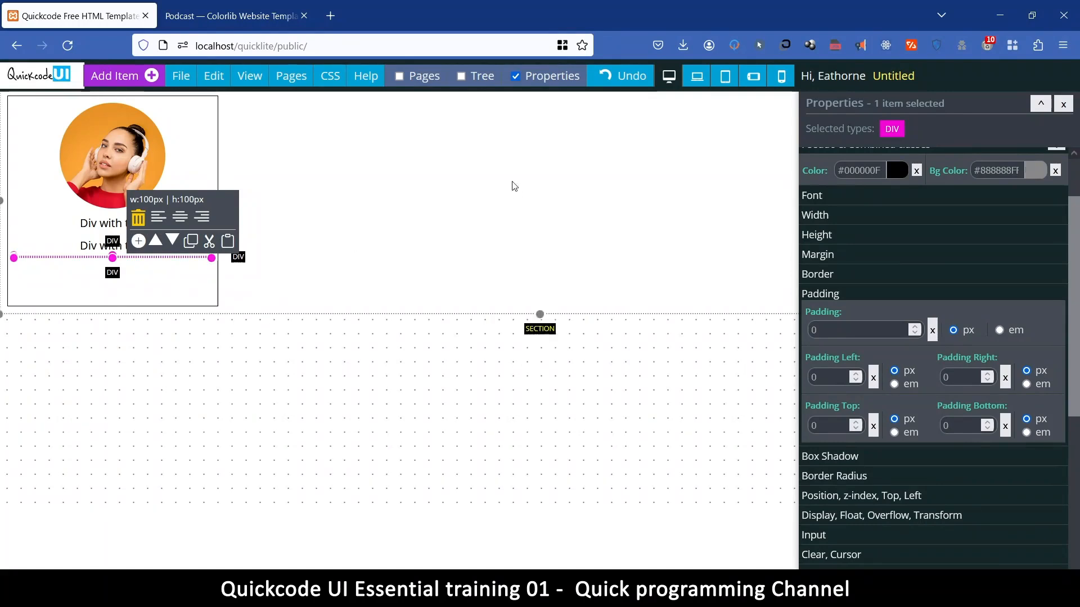
pyautogui.click(368, 358)
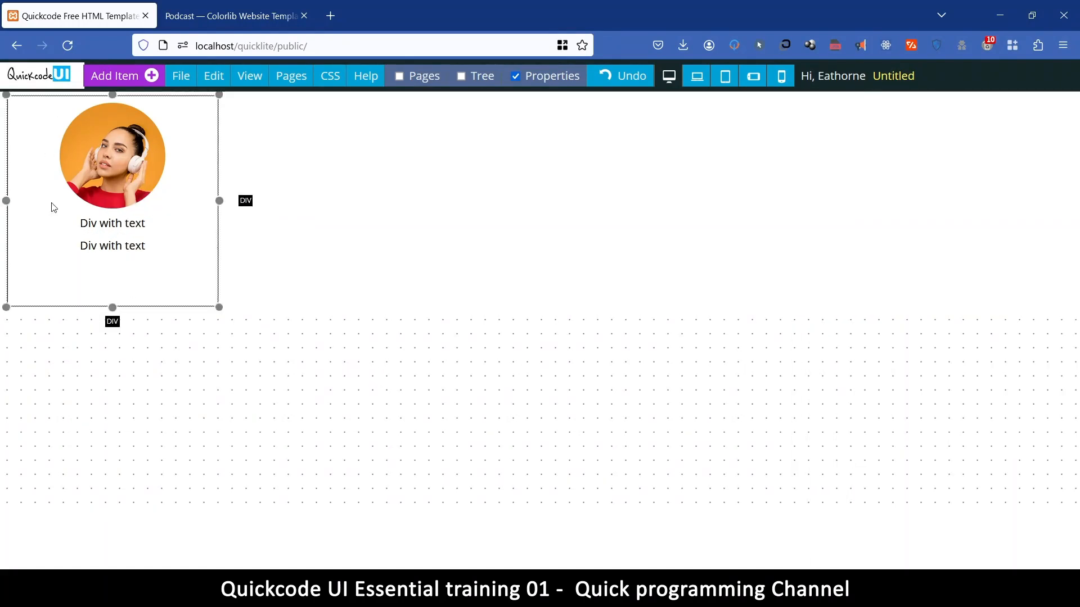
# Select the card's last child div through the tree view and set its padding to 10 px
pyautogui.click(63, 284)
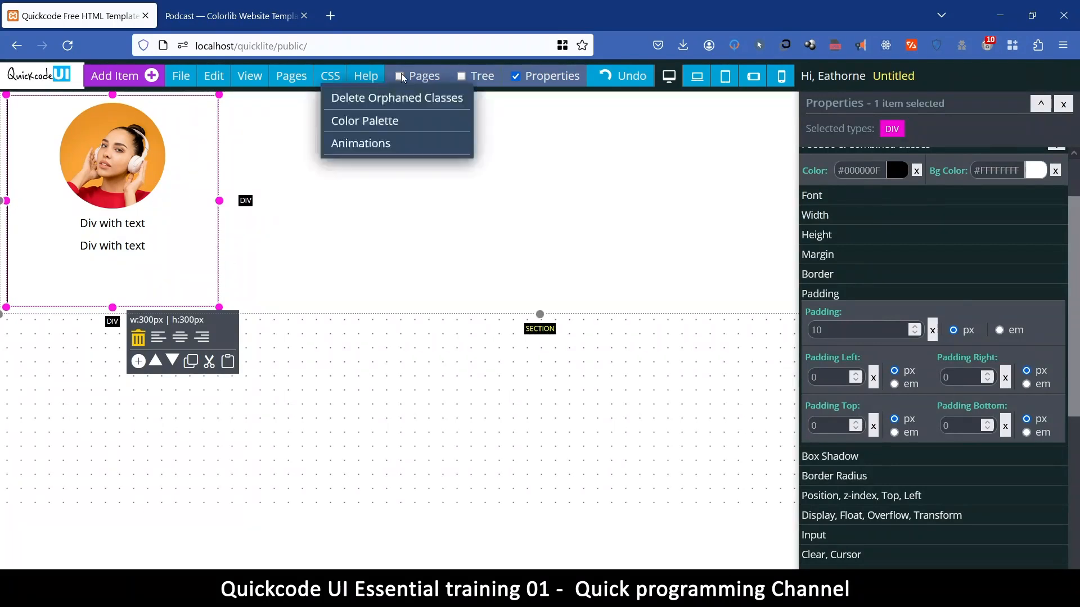
pyautogui.click(483, 82)
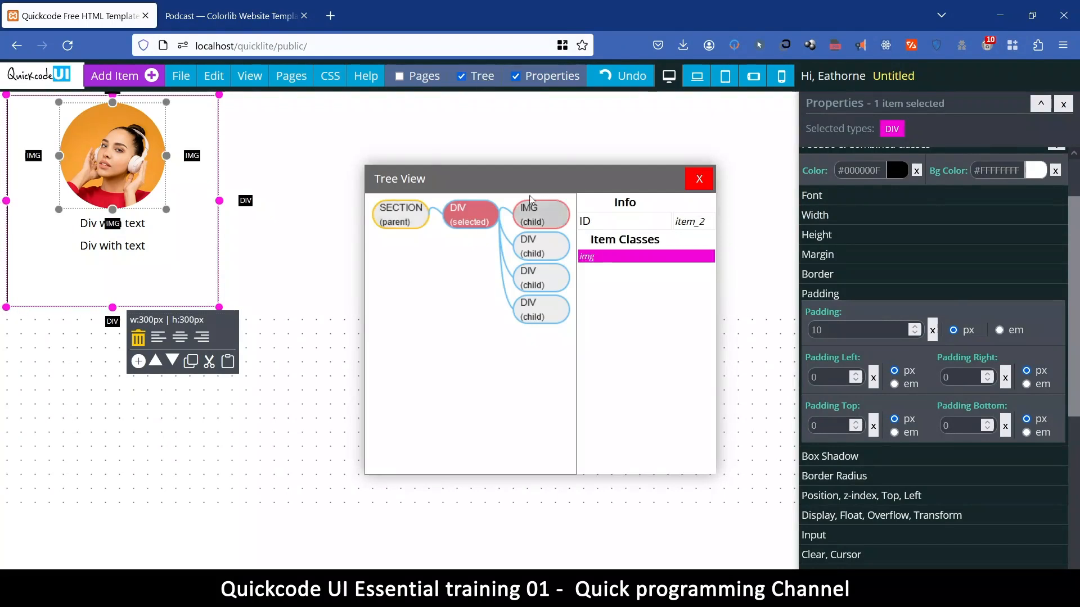
pyautogui.moveTo(533, 176); pyautogui.dragTo(492, 167)
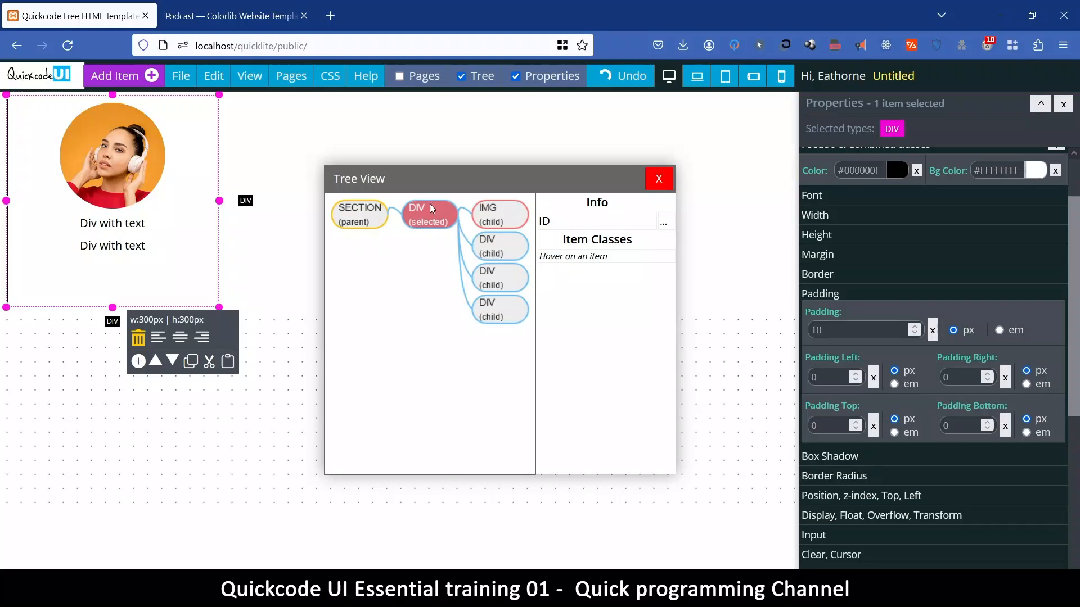
pyautogui.moveTo(364, 207)
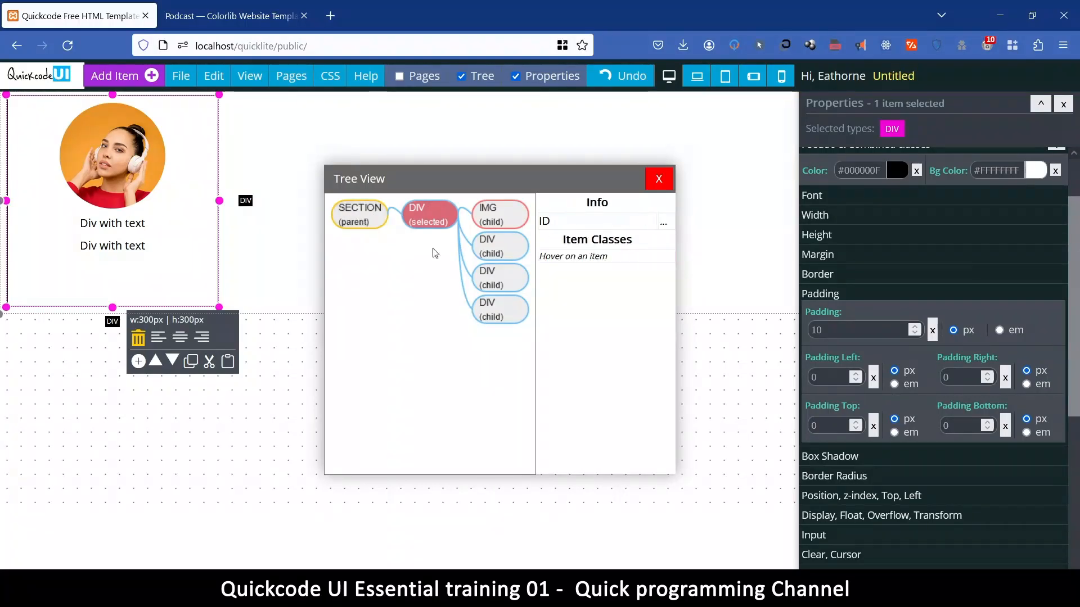
pyautogui.moveTo(509, 291)
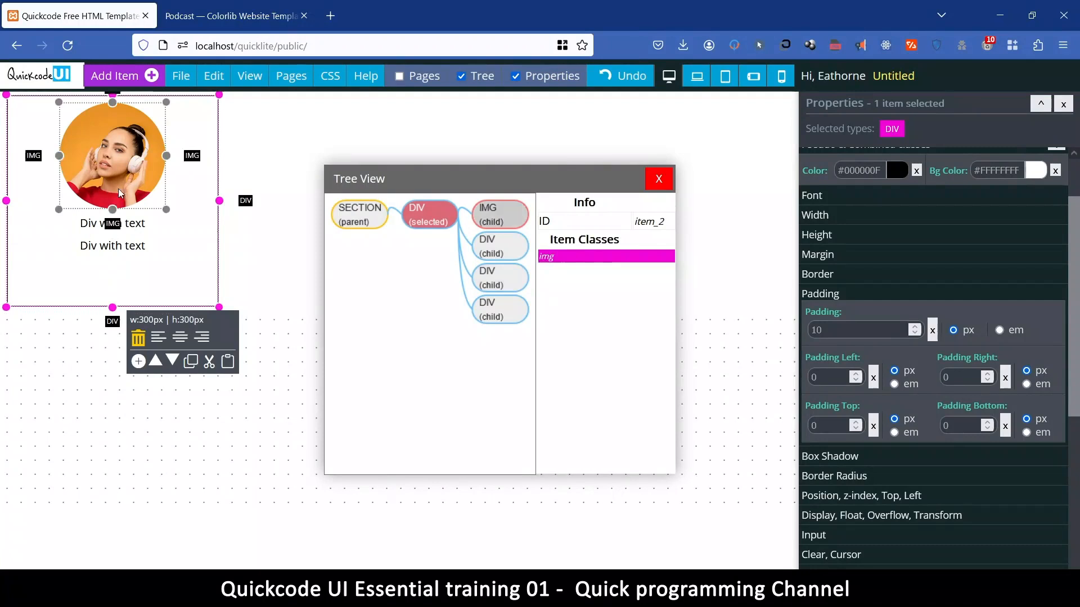
pyautogui.click(499, 315)
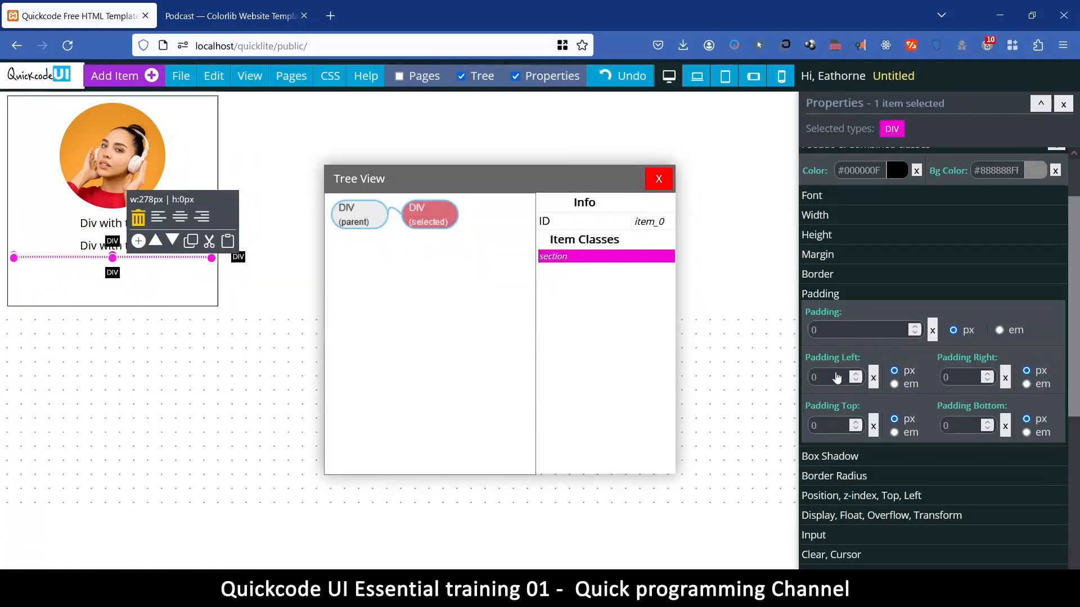
pyautogui.click(818, 334)
pyautogui.write('10')
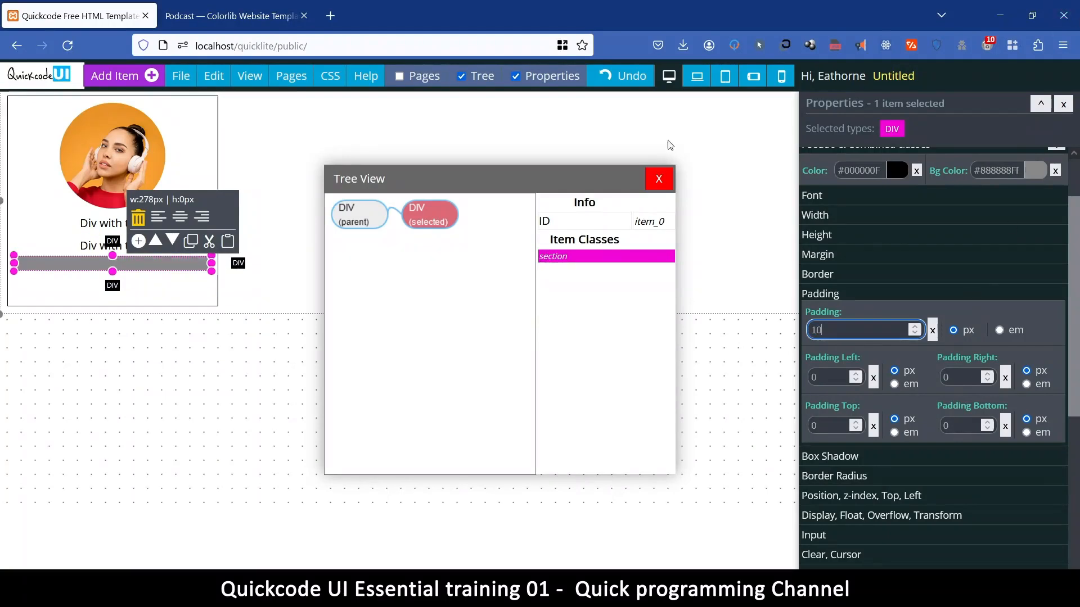
pyautogui.click(659, 178)
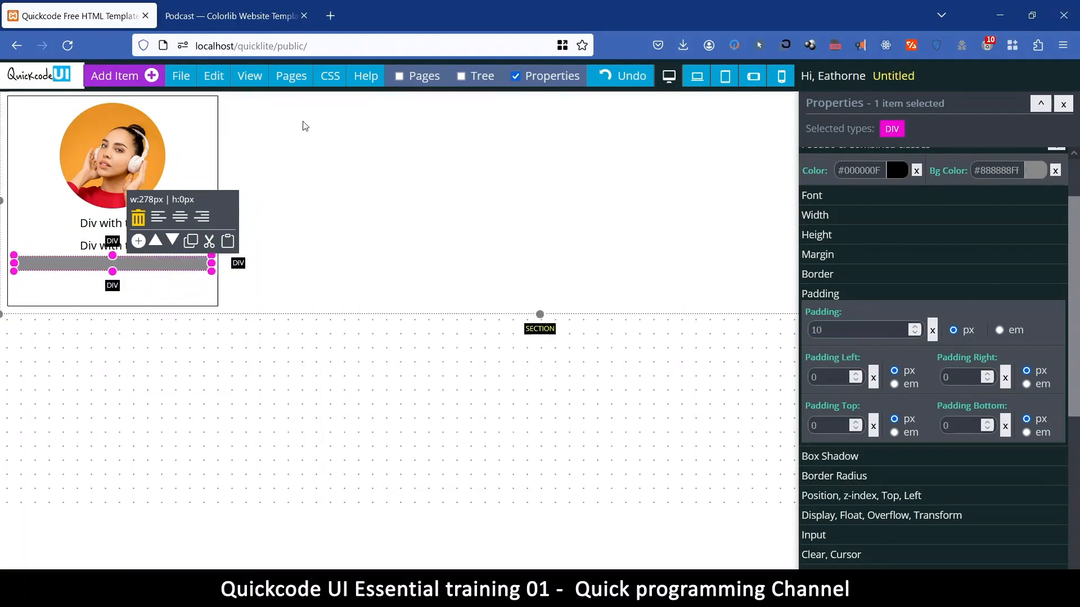
# Replace the card's round image with the smiling long-haired woman photo from the People image category
pyautogui.click(174, 115)
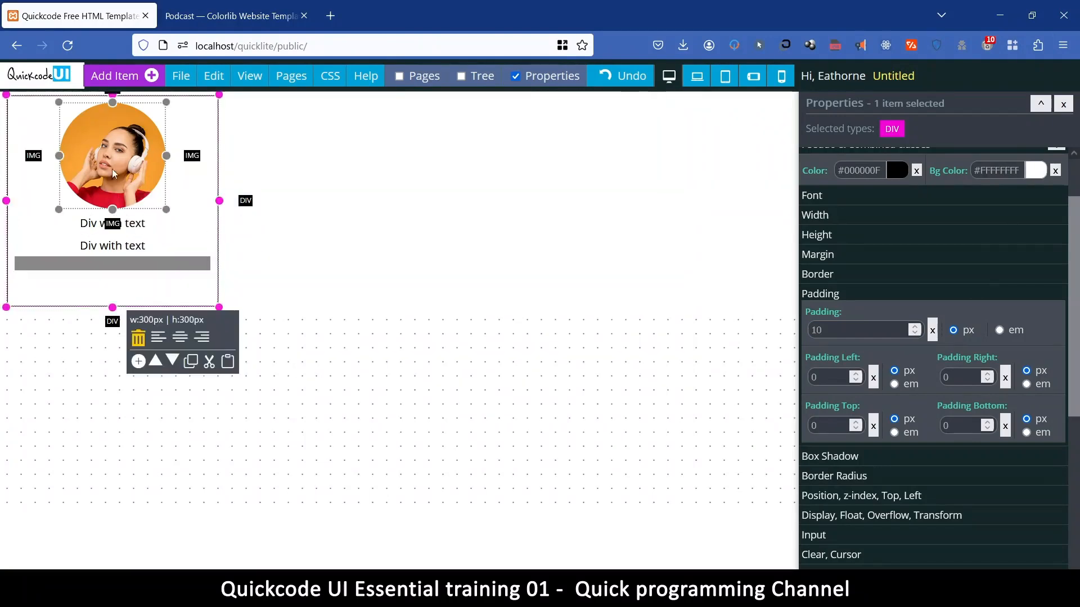
pyautogui.click(113, 146)
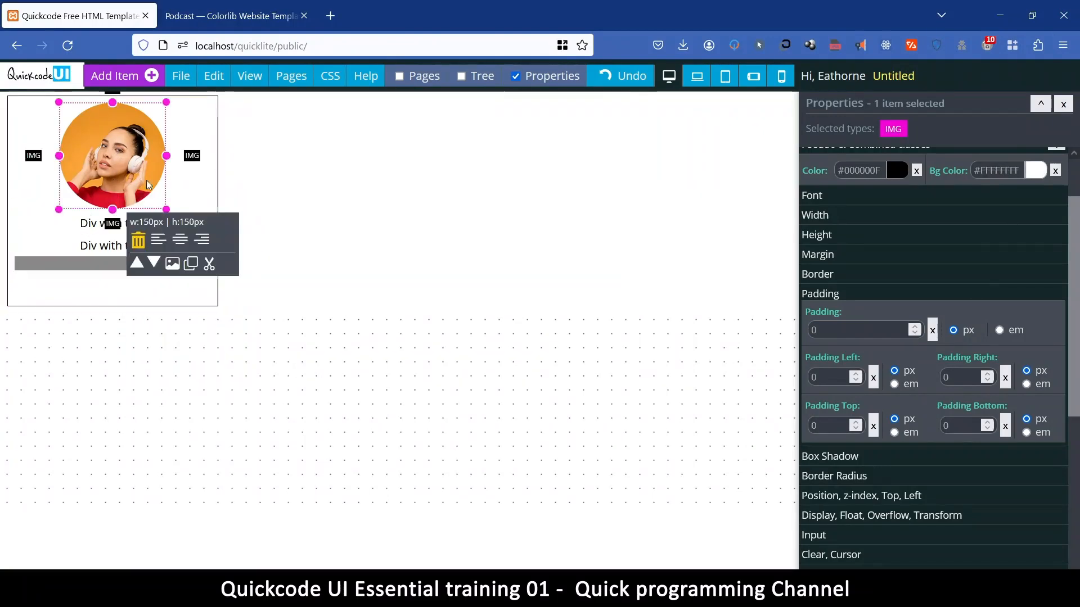
pyautogui.doubleClick(124, 140)
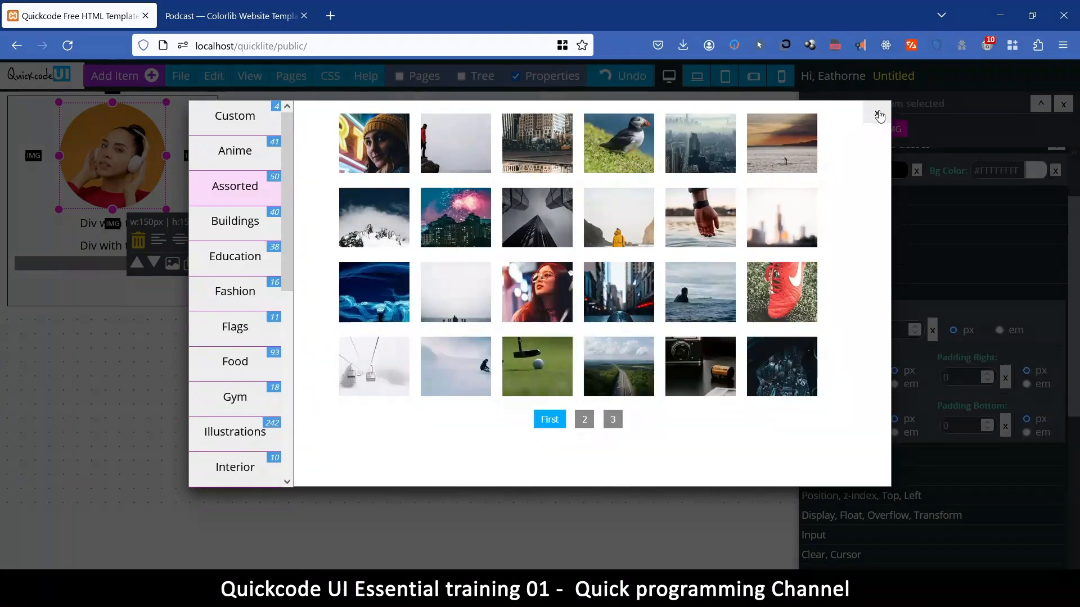
pyautogui.click(878, 115)
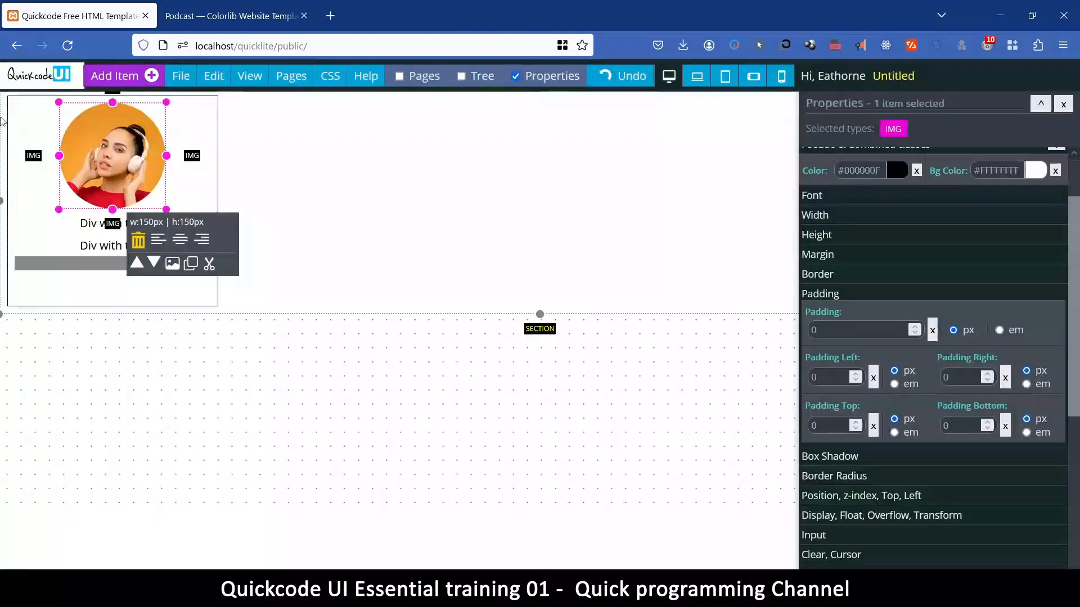
pyautogui.click(173, 265)
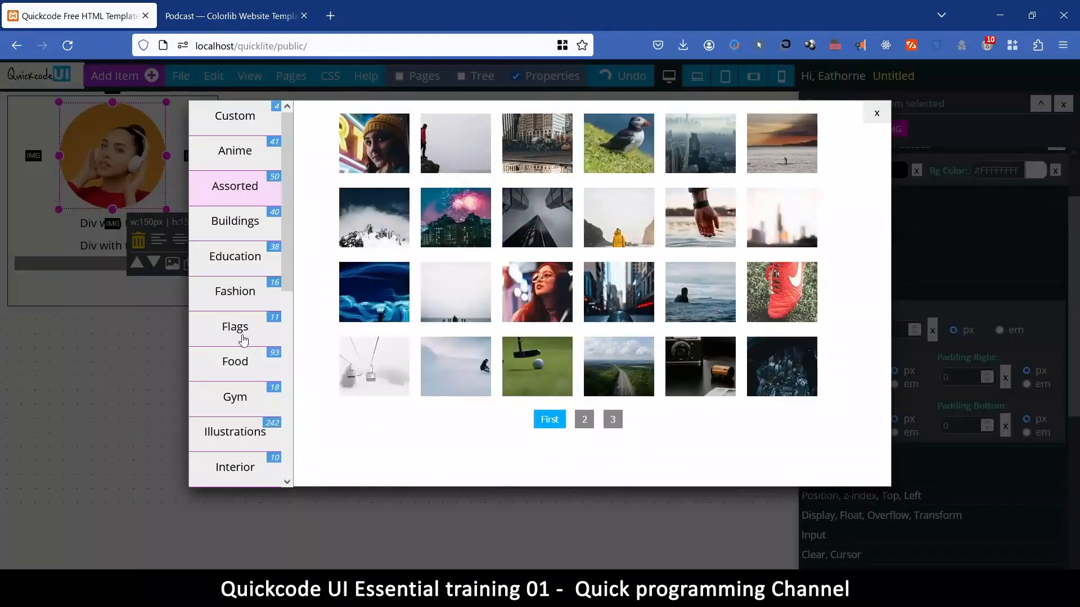
pyautogui.scroll(-5, 243, 340)
pyautogui.click(236, 303)
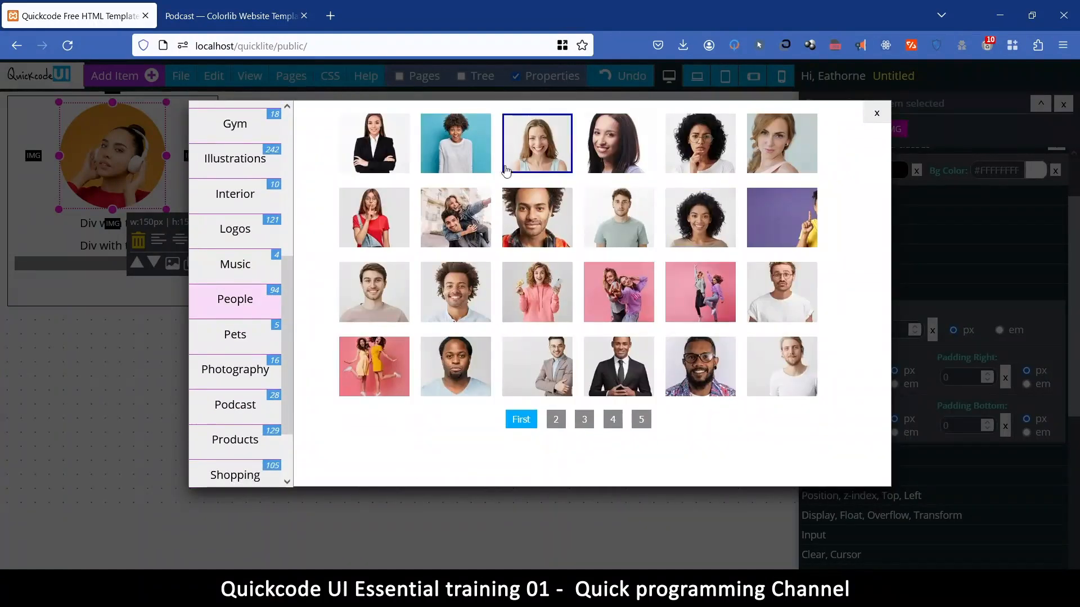
pyautogui.click(542, 141)
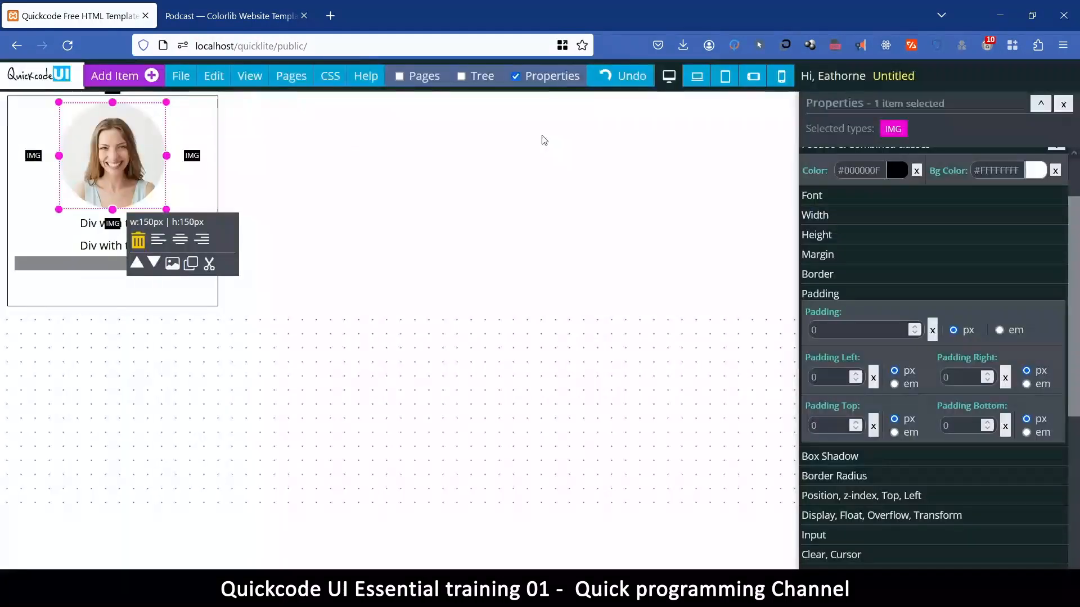
# Set the card div's padding to 2 em
pyautogui.click(206, 115)
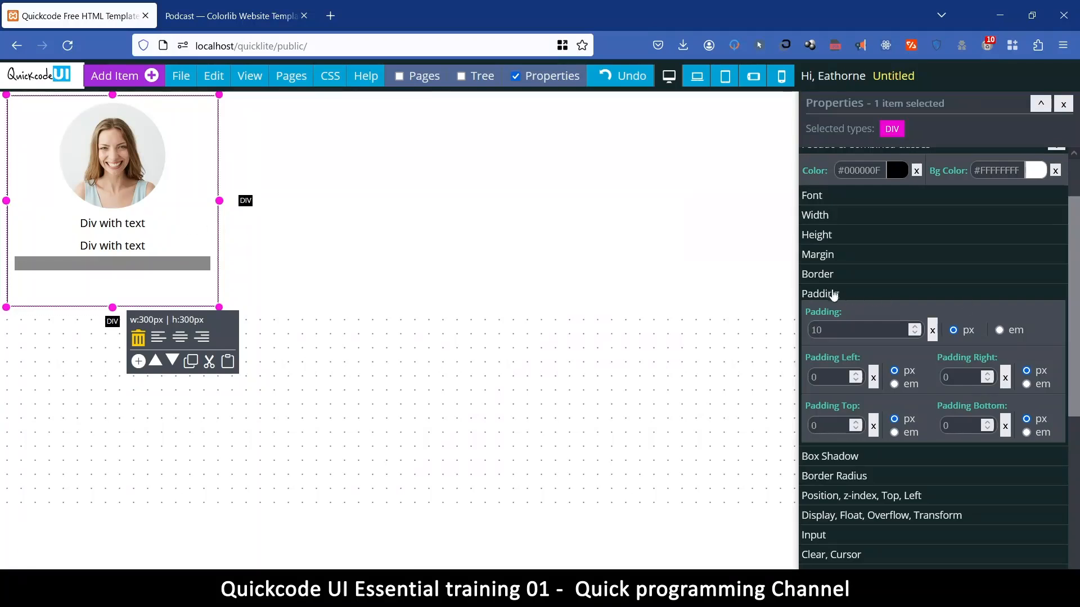
pyautogui.doubleClick(819, 330)
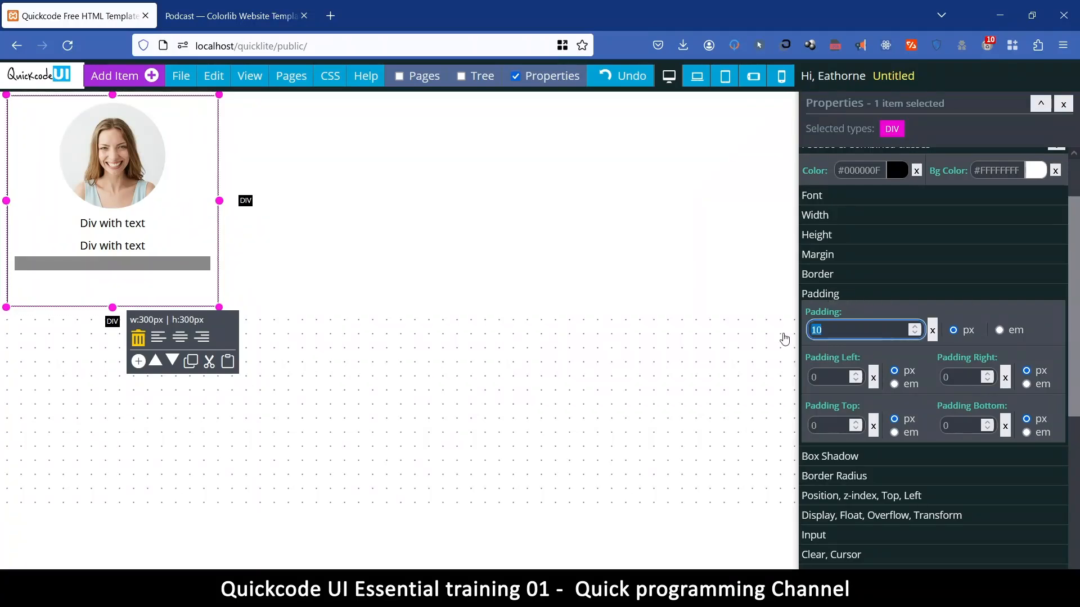
pyautogui.write('2')
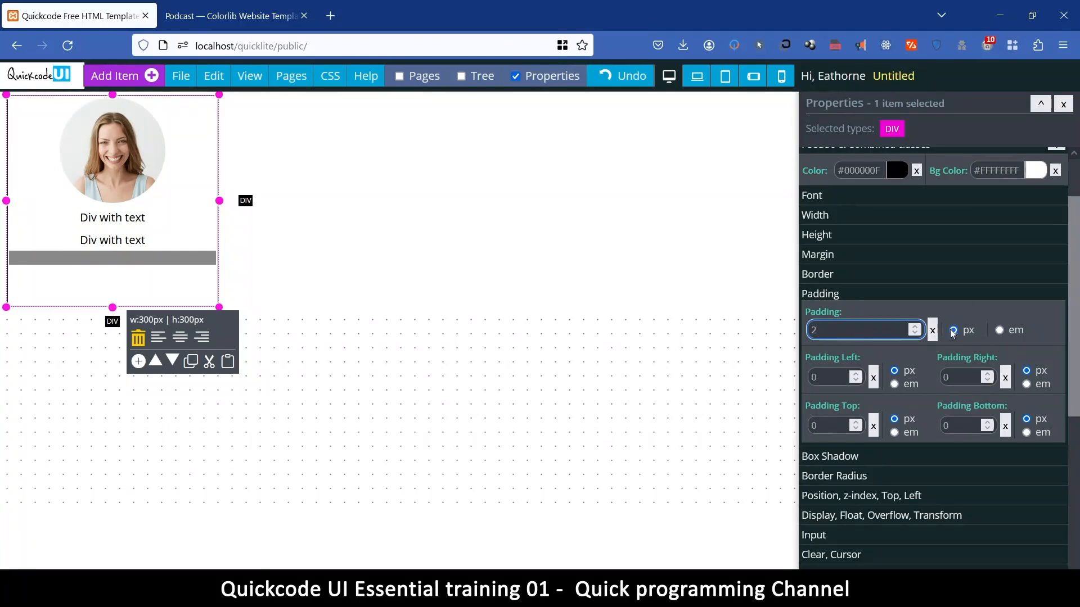
pyautogui.click(999, 331)
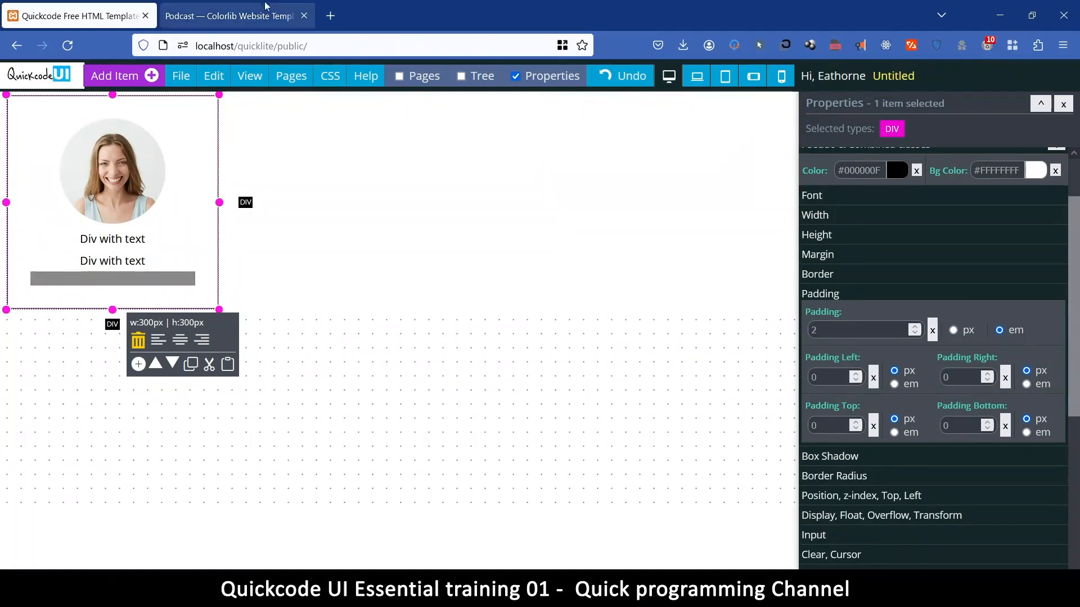
# Copy the first team member's name from the Podcast template page and paste it over the card's first text
pyautogui.click(232, 16)
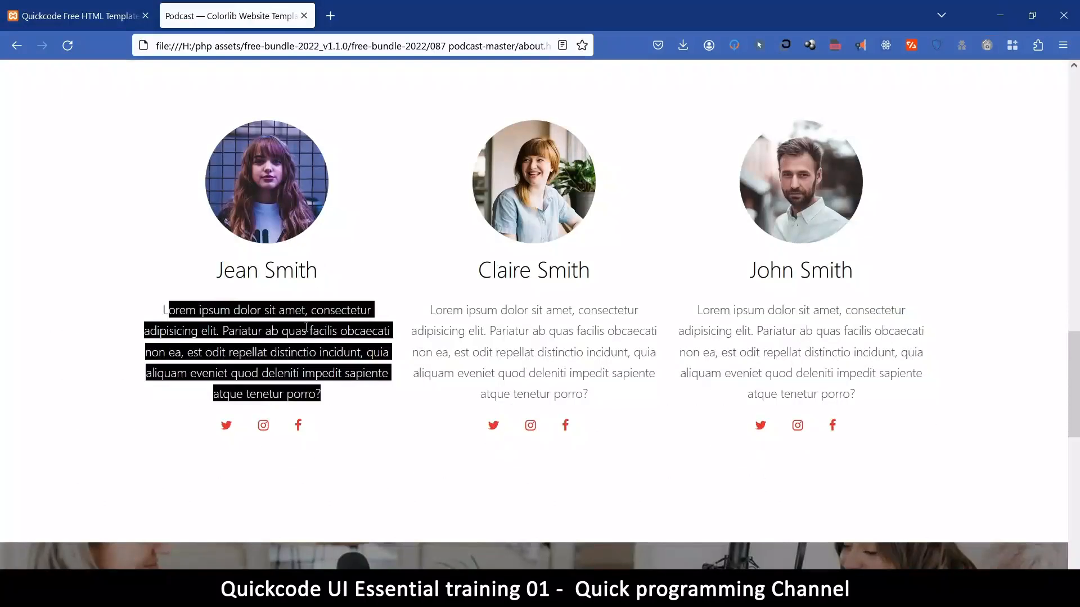
pyautogui.moveTo(317, 272); pyautogui.dragTo(217, 275)
pyautogui.hotkey('ctrl', 'c')
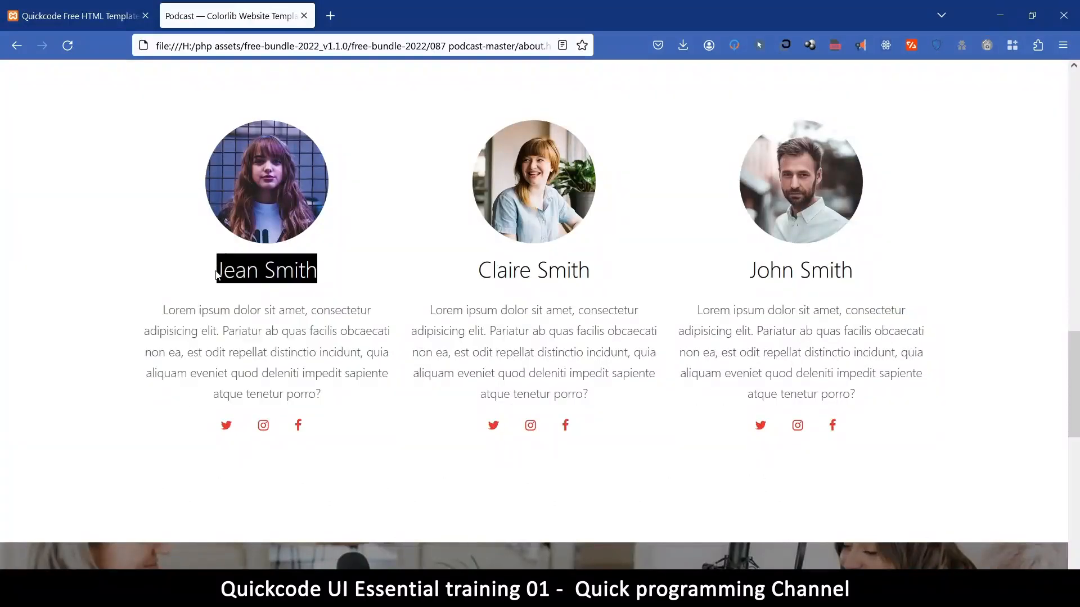
pyautogui.click(79, 16)
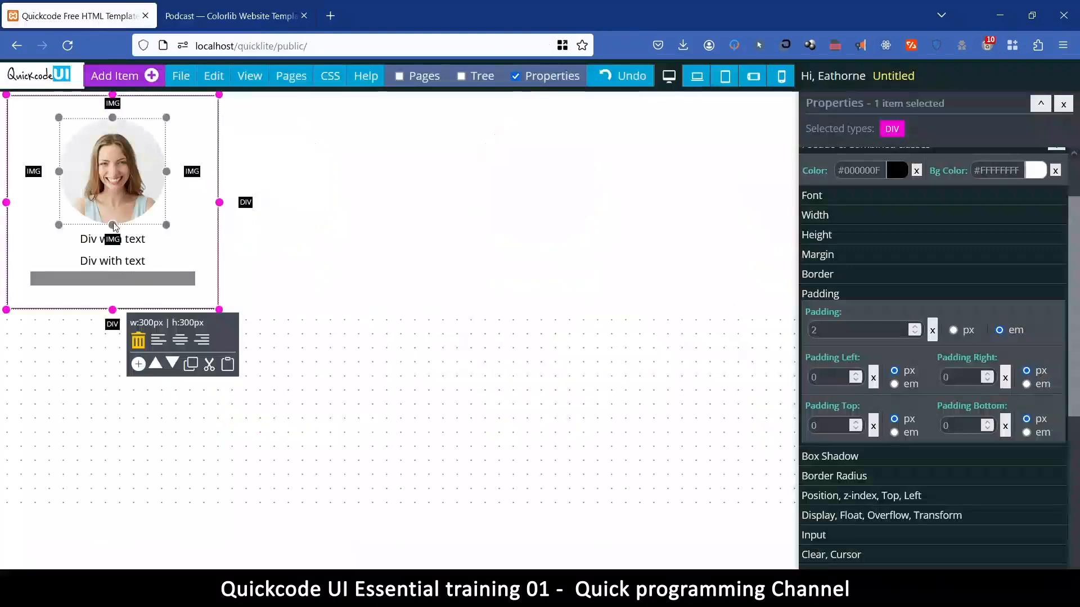
pyautogui.click(110, 238)
pyautogui.click(110, 238)
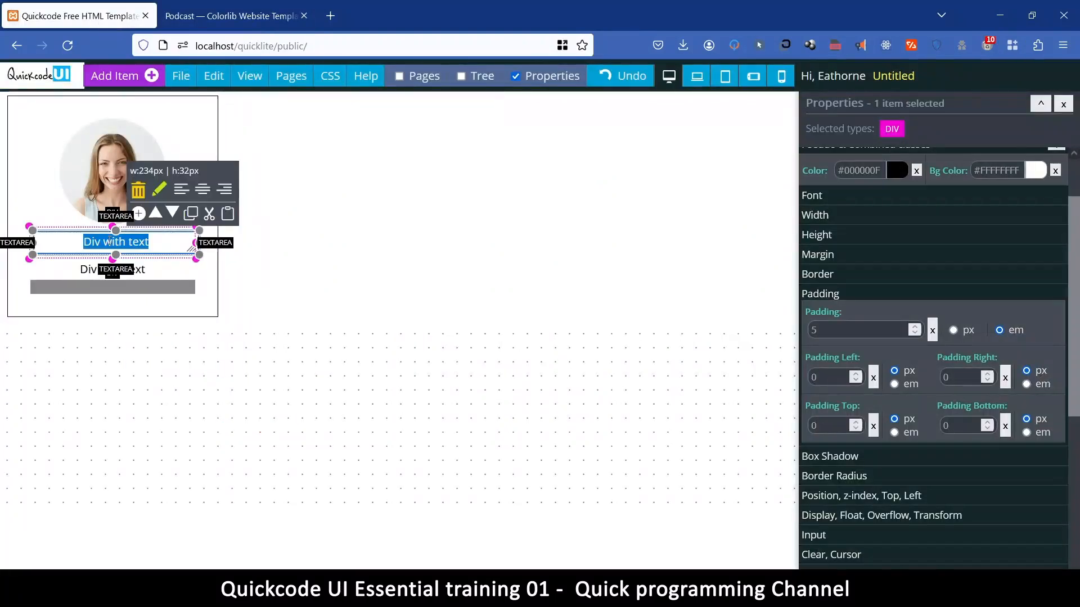
pyautogui.hotkey('ctrl', 'v')
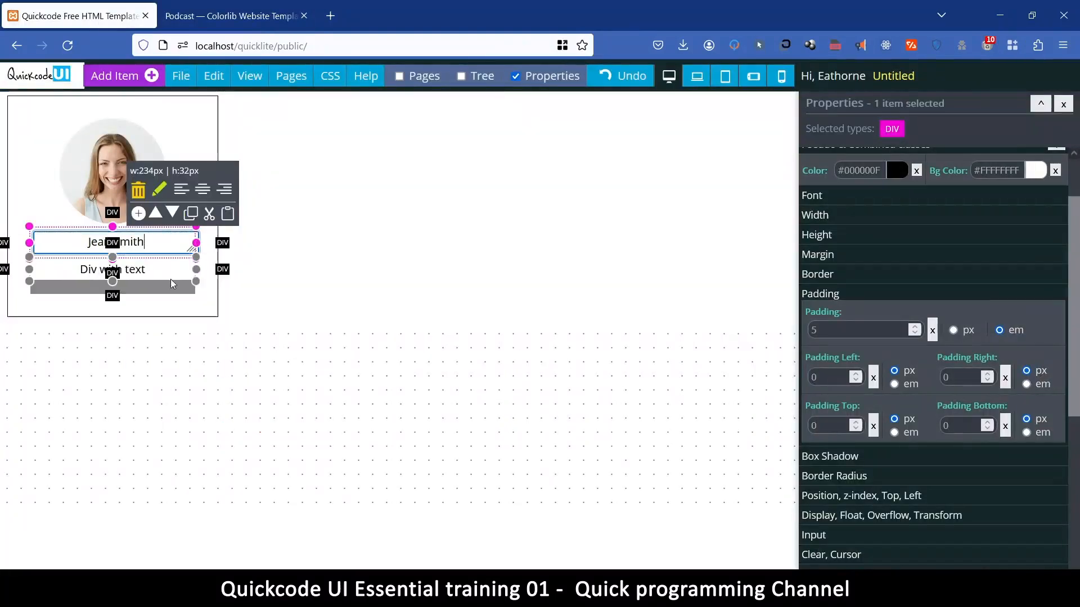
# Copy the first team member's Lorem ipsum description from the Podcast template page and paste it over the card's second text
pyautogui.click(234, 16)
pyautogui.moveTo(328, 400); pyautogui.dragTo(179, 311)
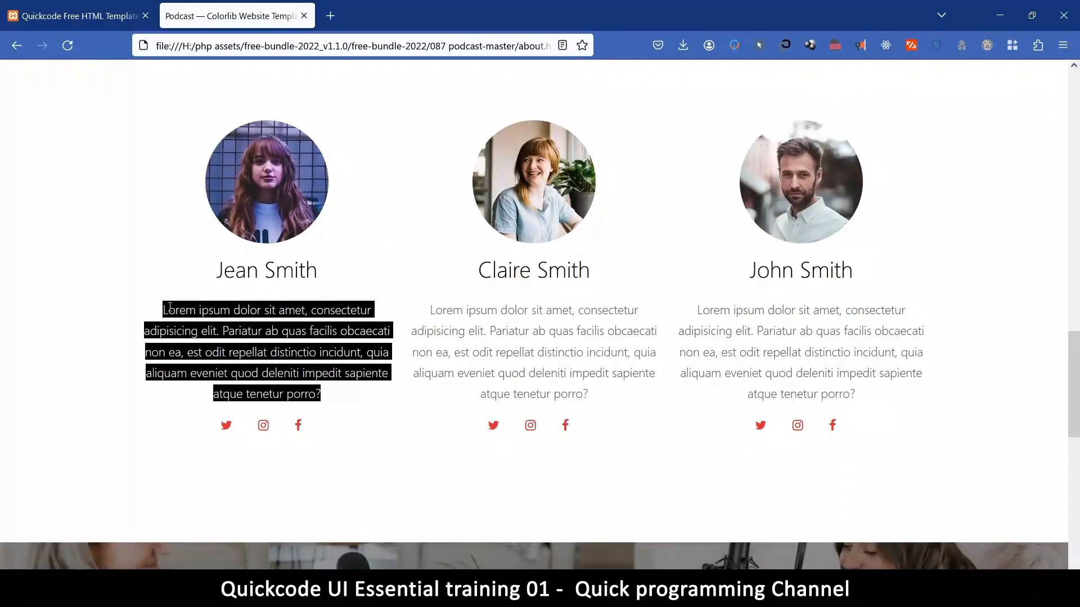
pyautogui.click(87, 15)
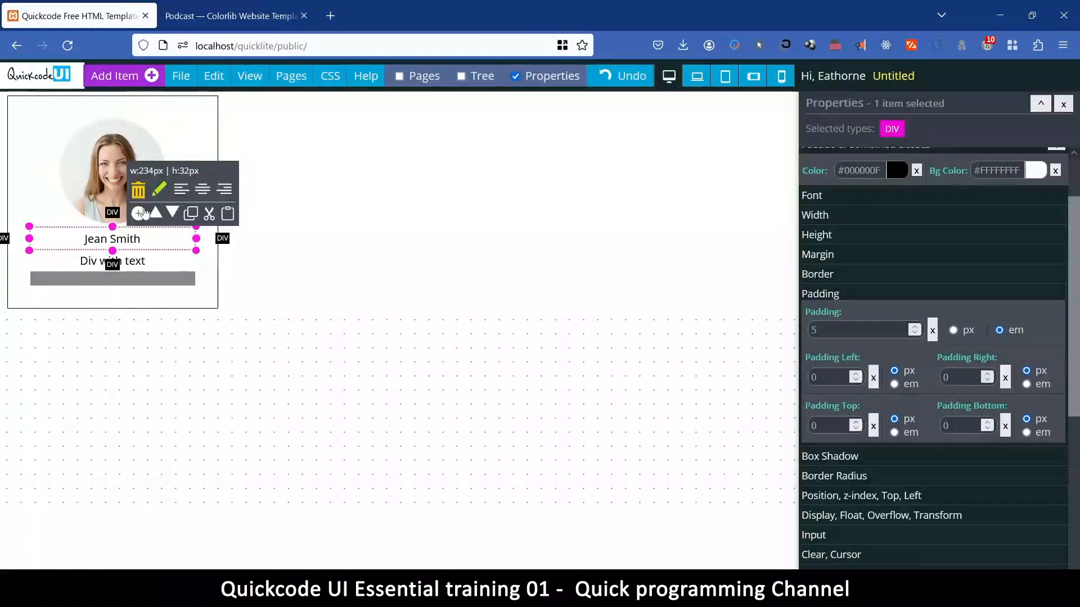
pyautogui.click(127, 260)
pyautogui.doubleClick(127, 261)
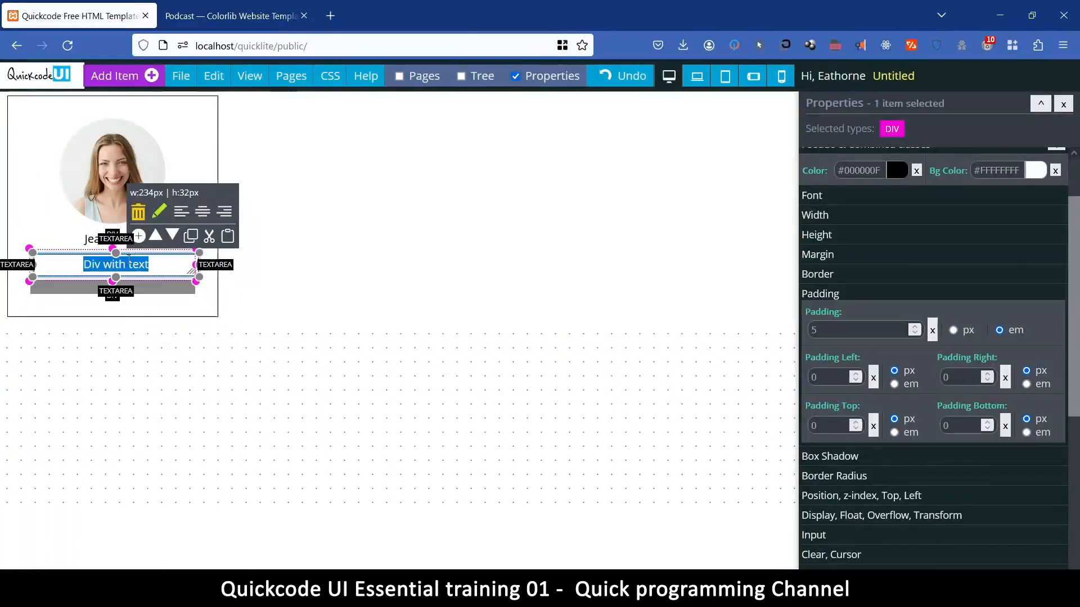
pyautogui.hotkey('ctrl', 'v')
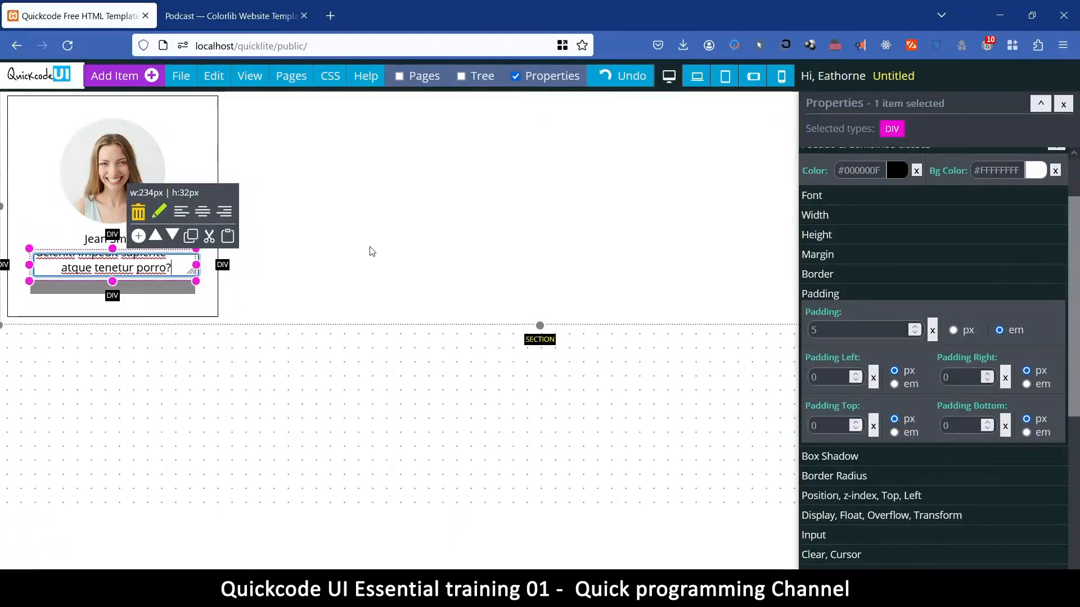
pyautogui.click(373, 247)
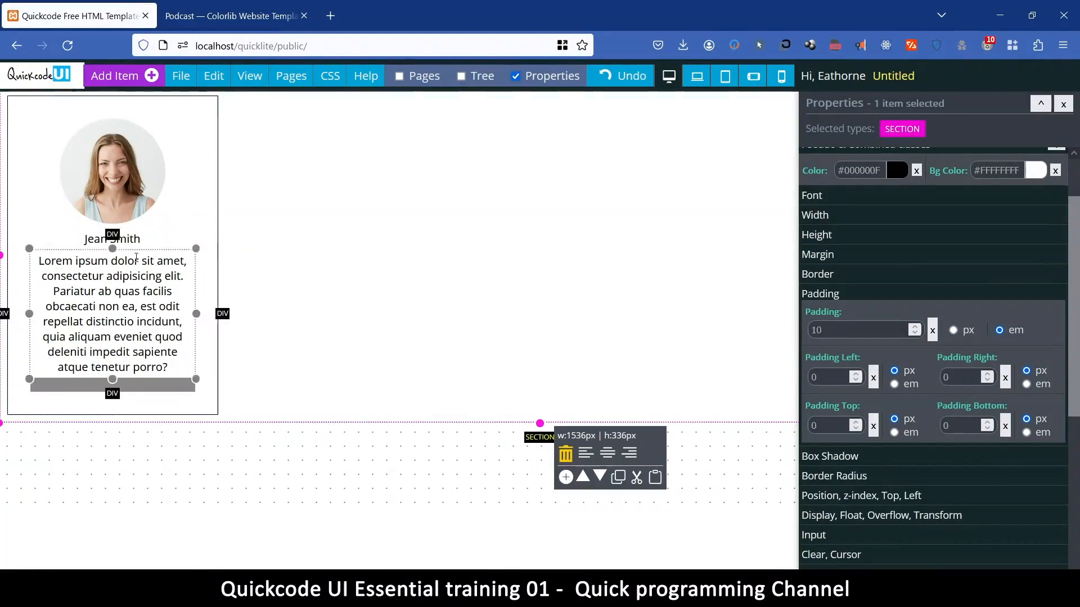
# Set the font size of the name text in the card to 20 px
pyautogui.click(169, 236)
pyautogui.click(838, 198)
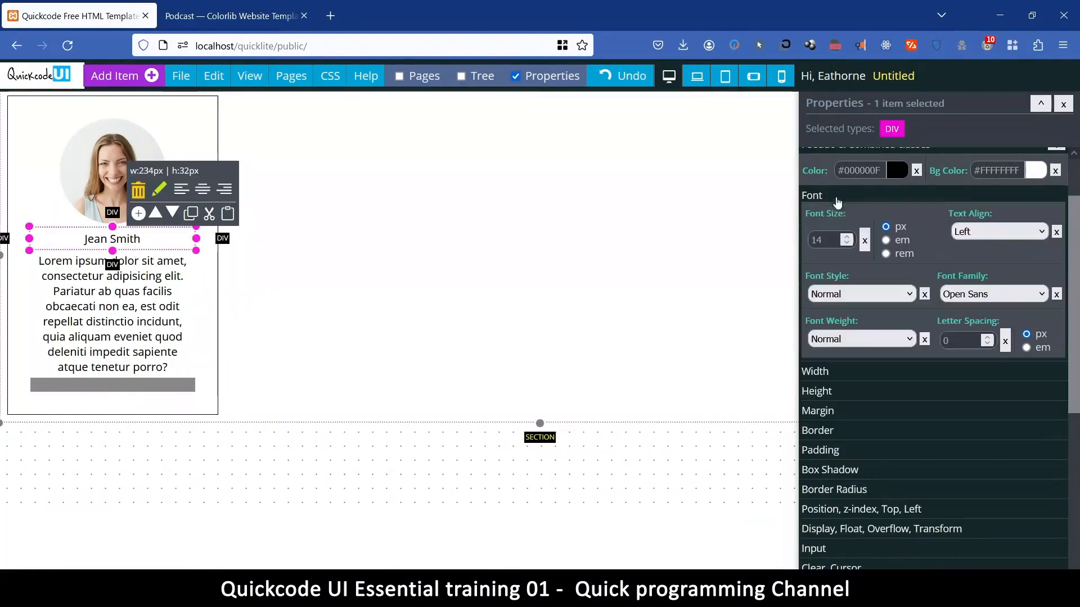
pyautogui.doubleClick(827, 240)
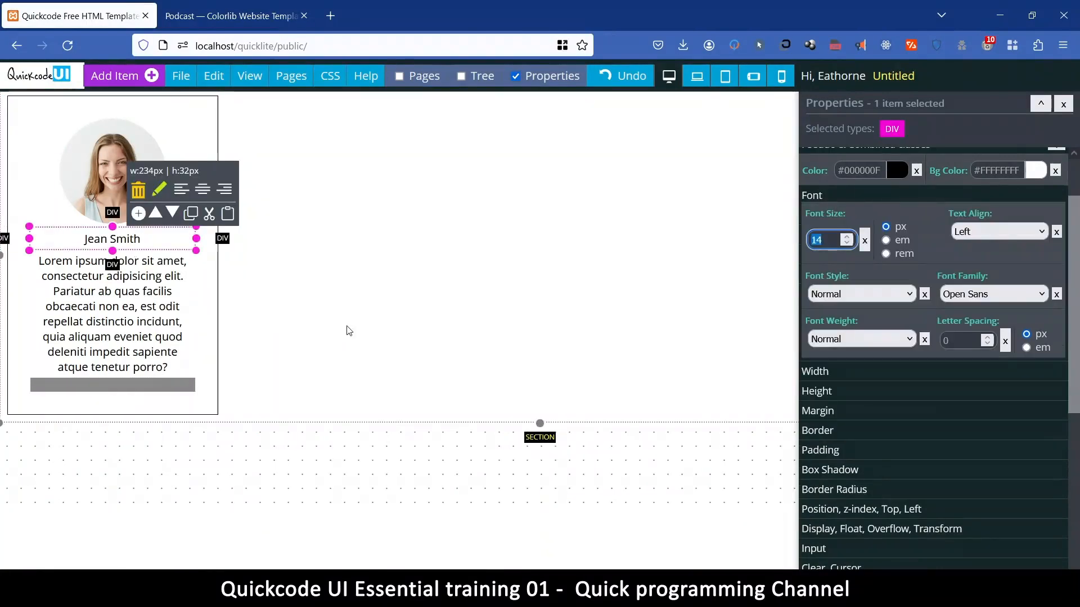
pyautogui.write('20')
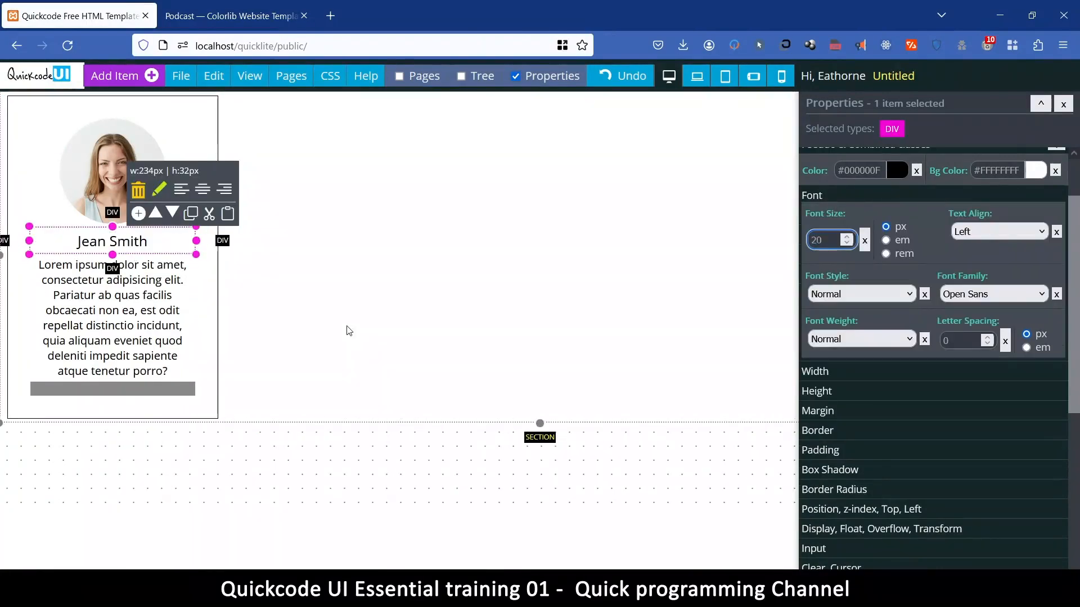
# Set the font size of the Lorem ipsum description in the card to 15 px
pyautogui.click(98, 277)
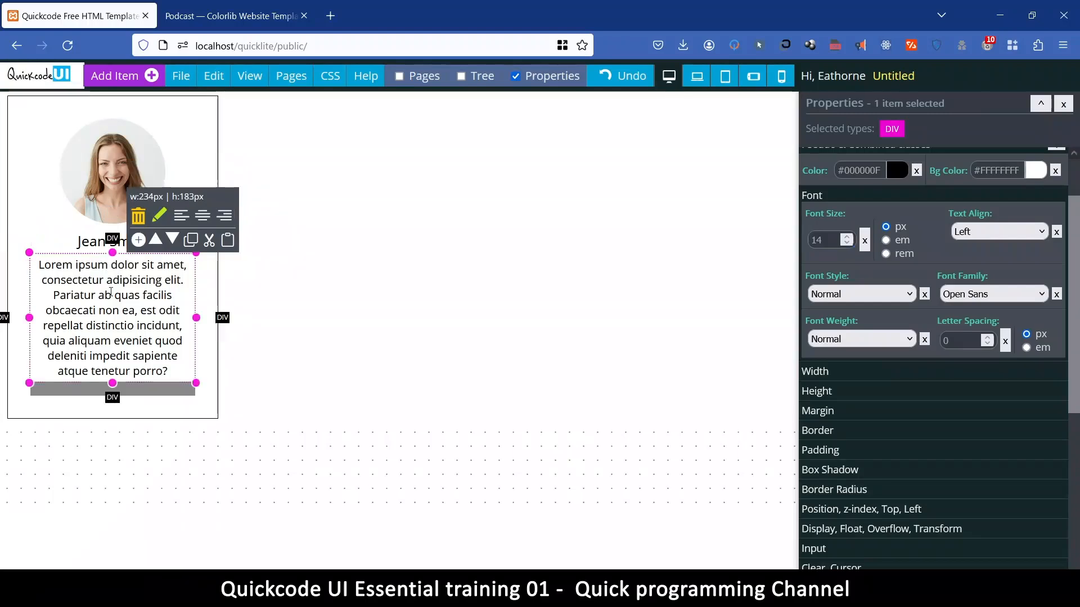
pyautogui.click(852, 245)
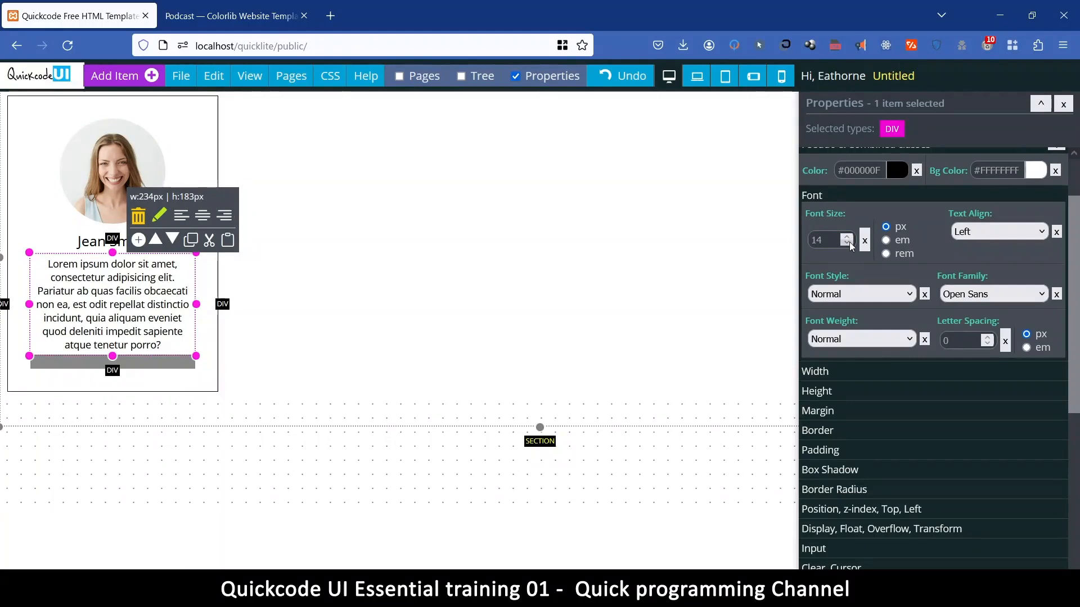
pyautogui.click(846, 237)
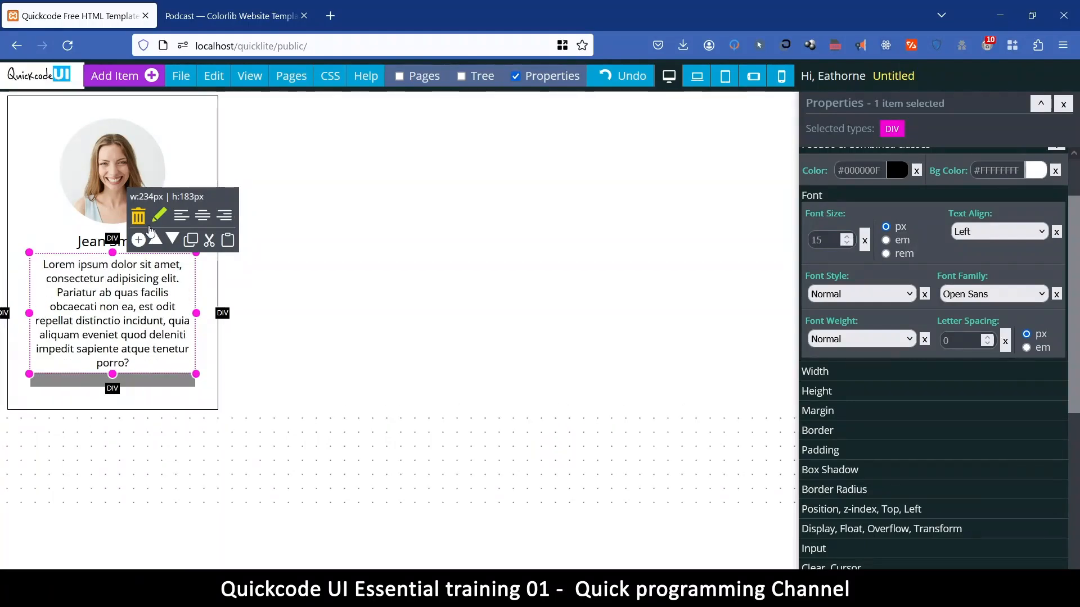
pyautogui.click(100, 235)
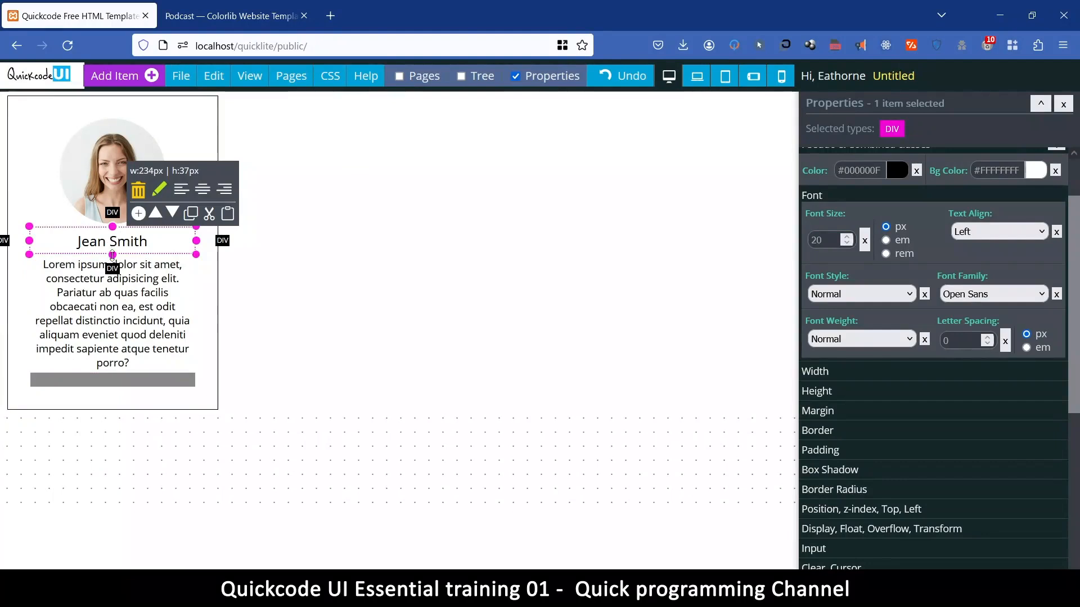
# Insert the People Icon from the Icons category into the gray container beneath the description
pyautogui.click(155, 383)
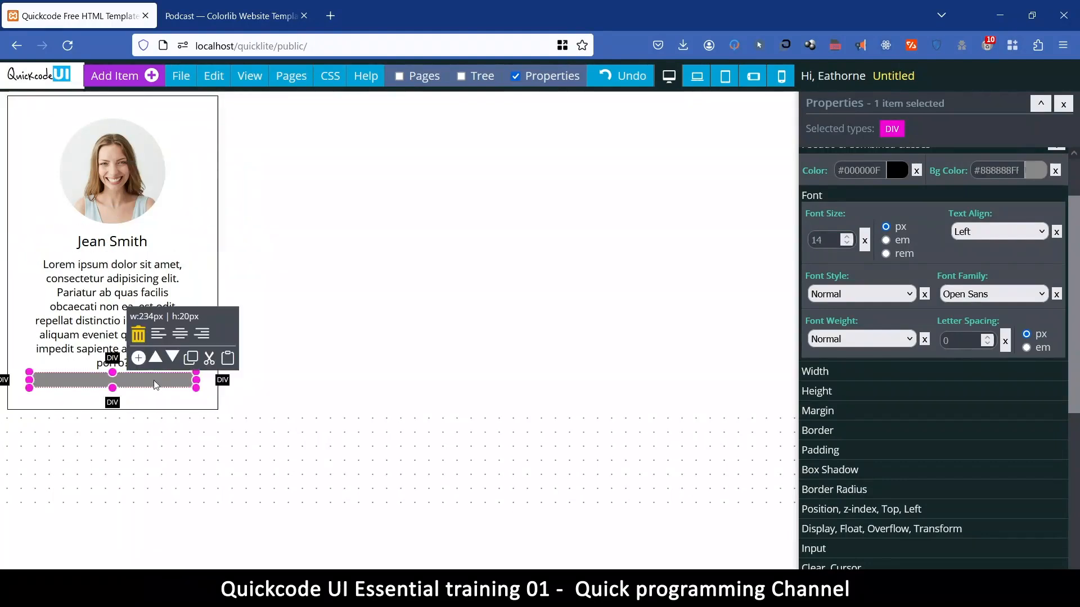
pyautogui.click(111, 78)
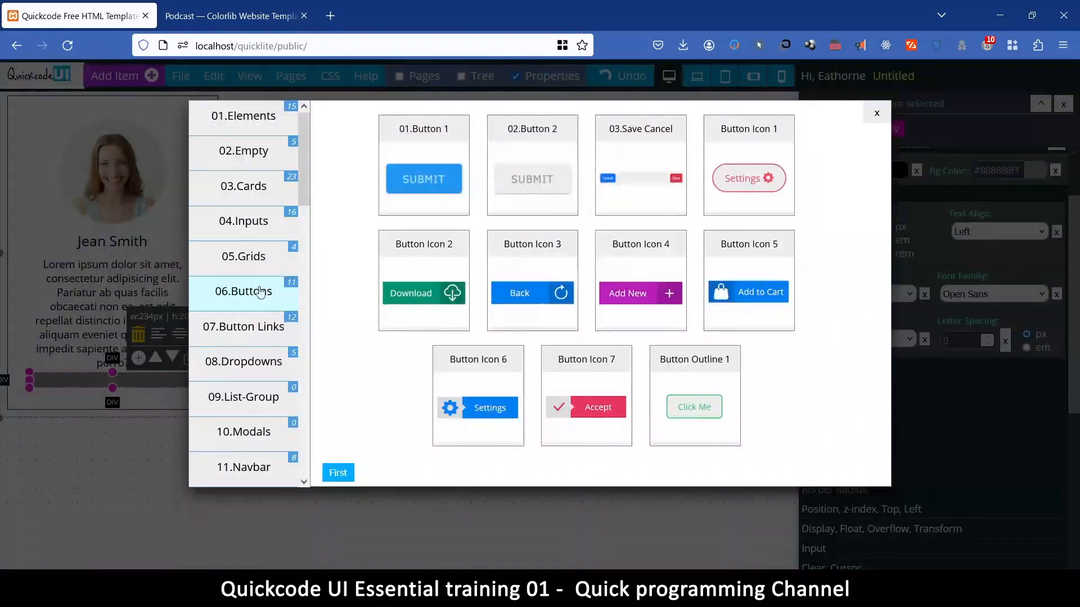
pyautogui.scroll(-10, 259, 291)
pyautogui.scroll(-5, 260, 308)
pyautogui.scroll(-5, 266, 324)
pyautogui.scroll(-1, 267, 327)
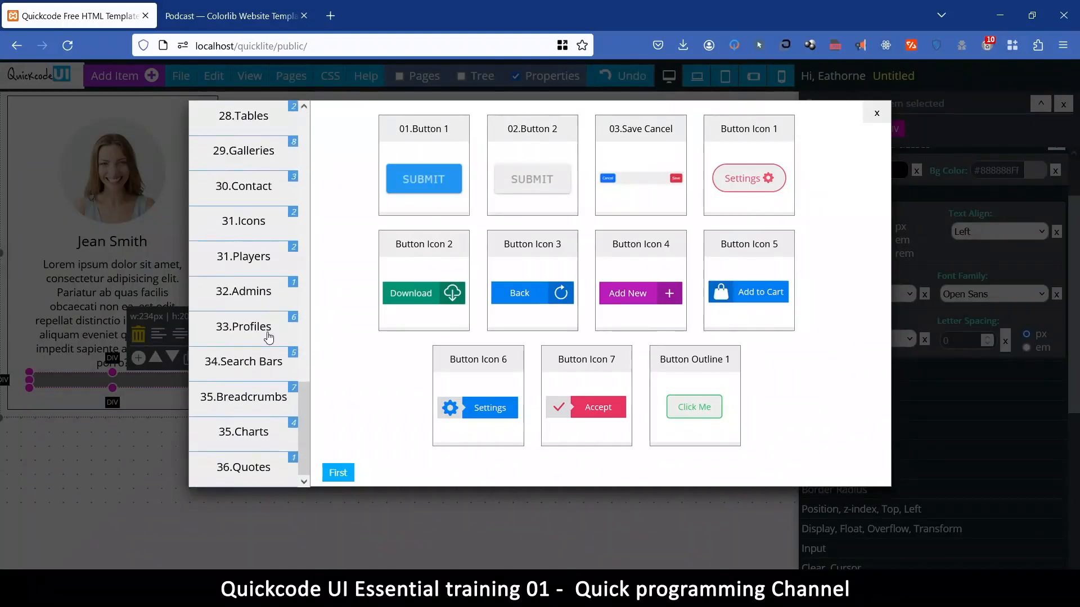
pyautogui.click(254, 227)
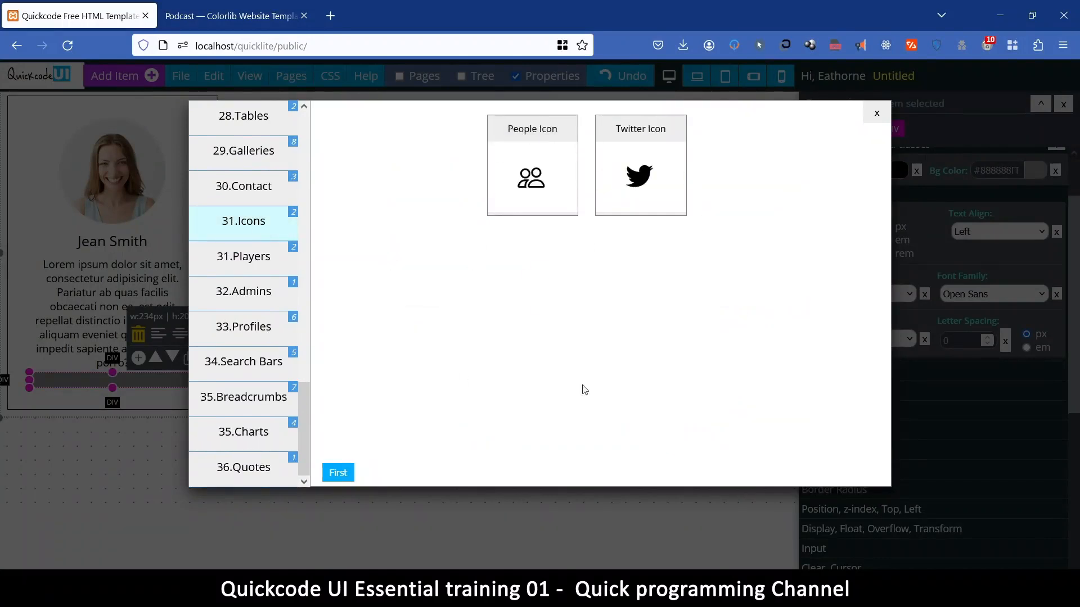
pyautogui.click(527, 133)
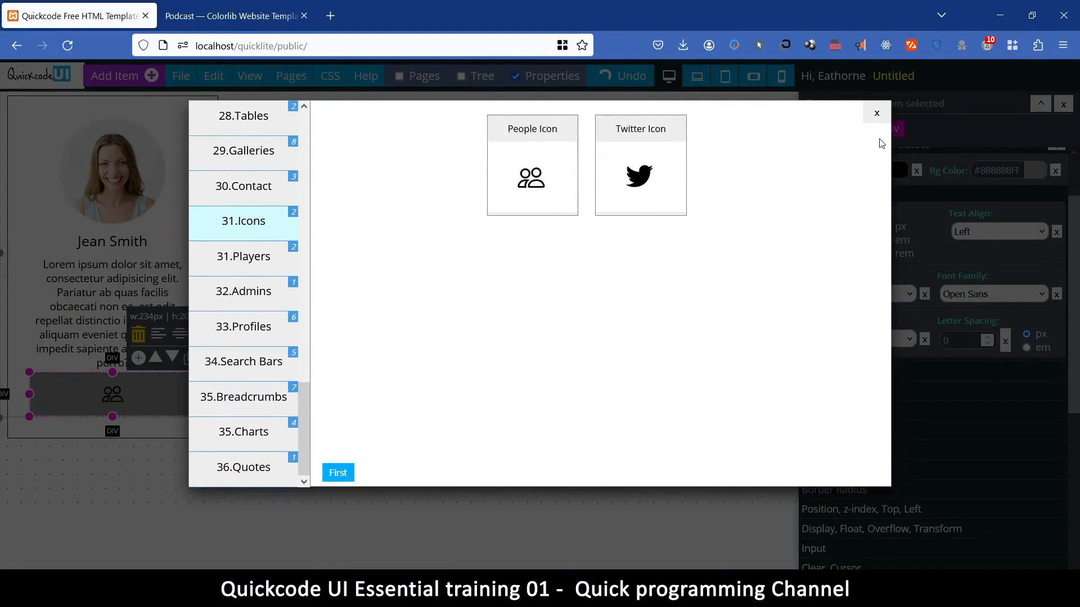
pyautogui.click(877, 114)
# Enable automatic closing of the item loader and clear the icon container's background color
pyautogui.click(250, 75)
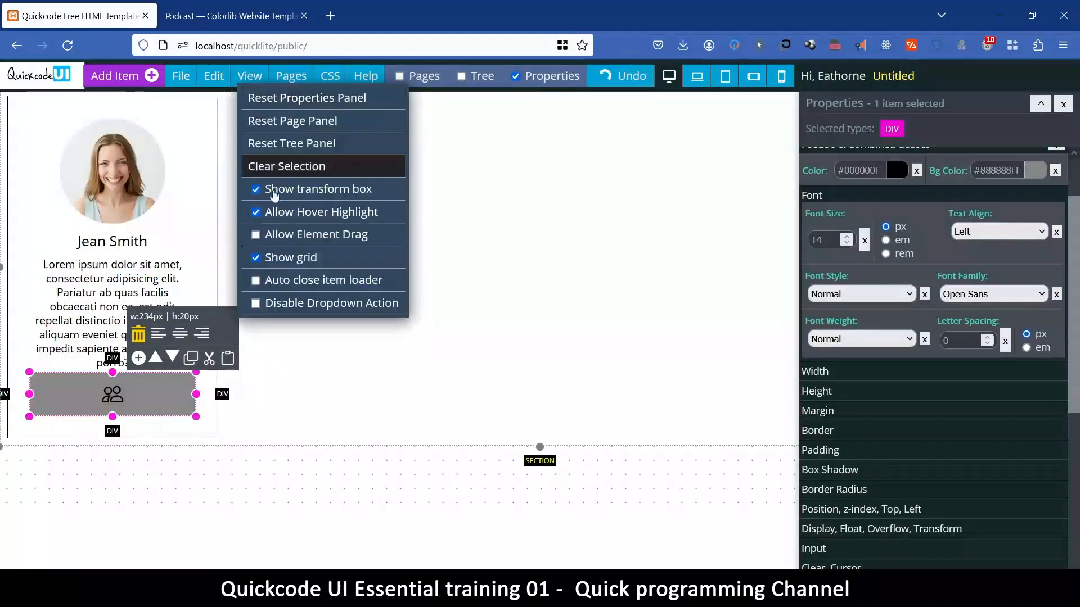
pyautogui.click(297, 281)
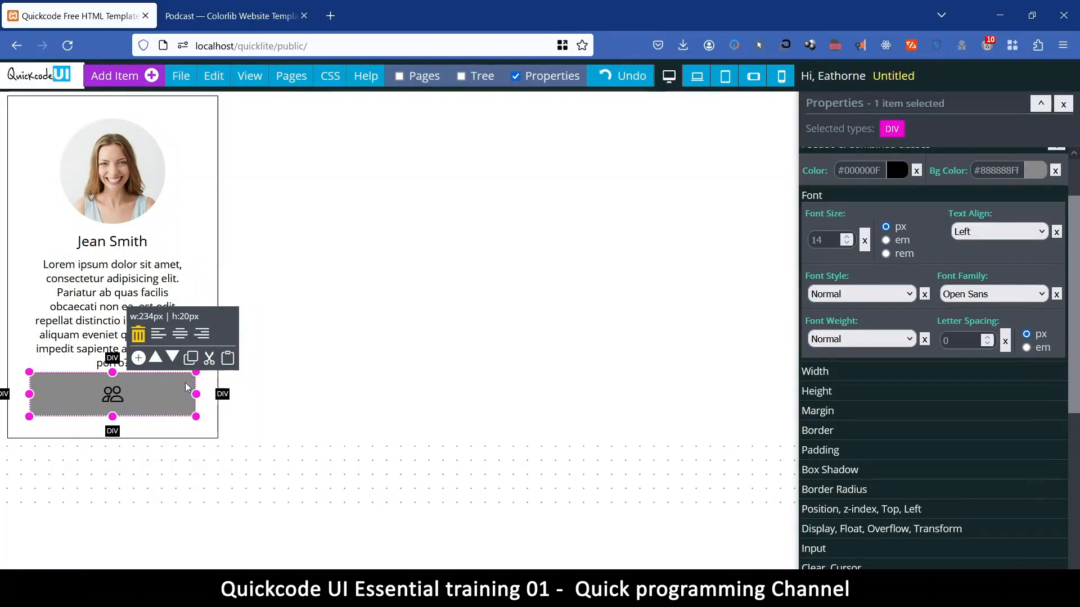
pyautogui.click(1055, 172)
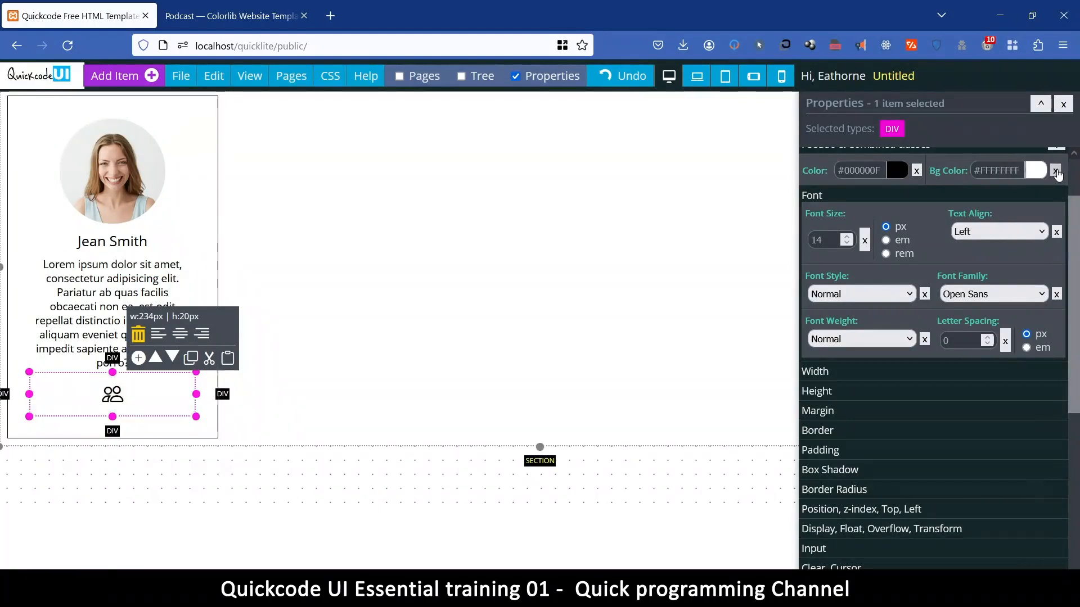
# Replace the people icon with the Twitter icon, matching the first social icon on the Podcast template page
pyautogui.click(115, 398)
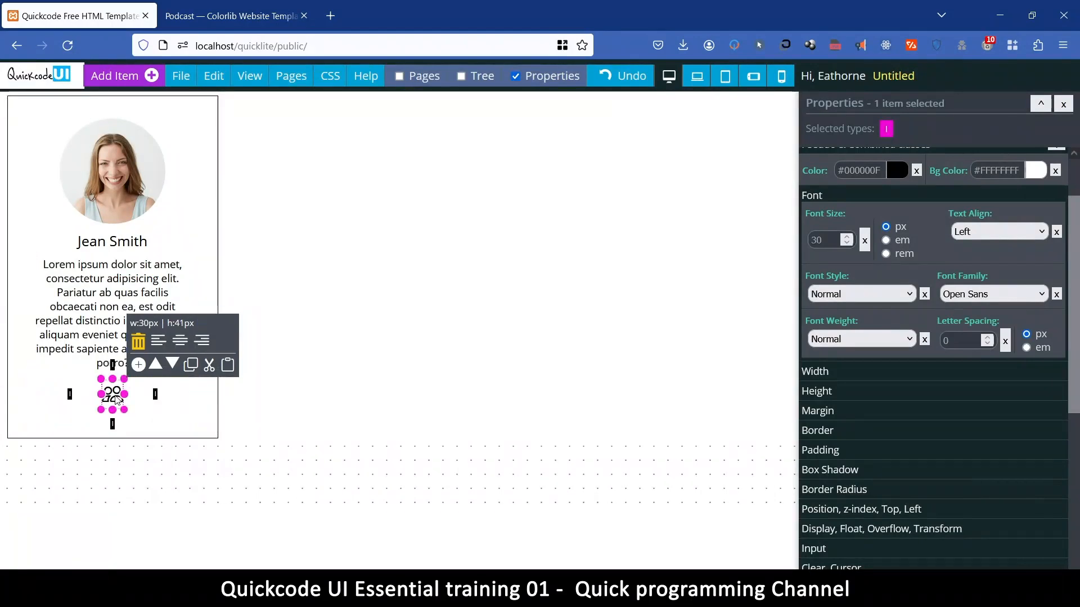
pyautogui.scroll(-5, 899, 337)
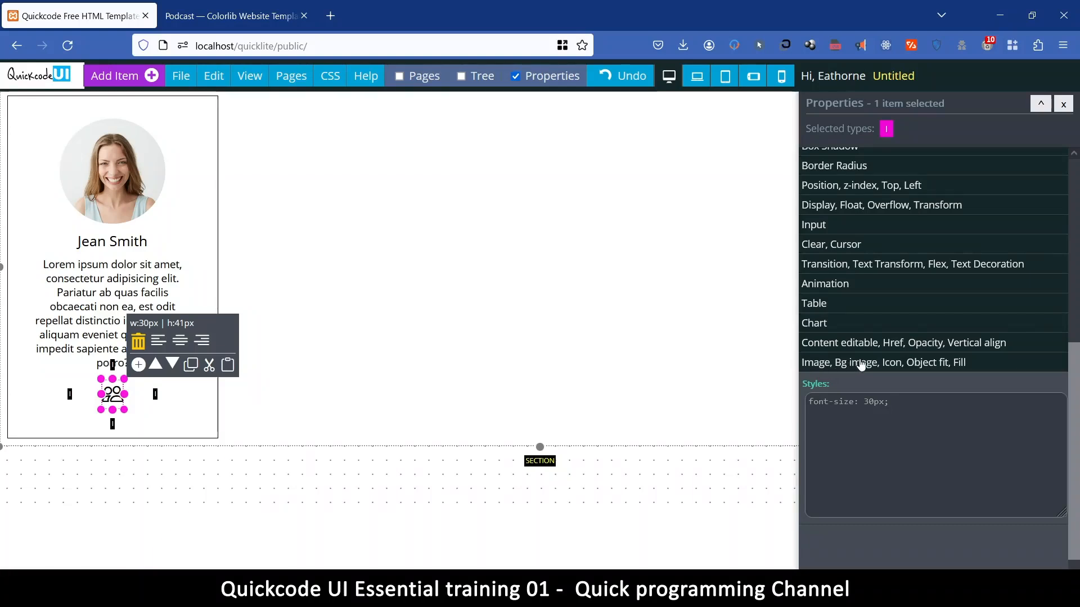
pyautogui.click(860, 365)
pyautogui.scroll(-5, 923, 320)
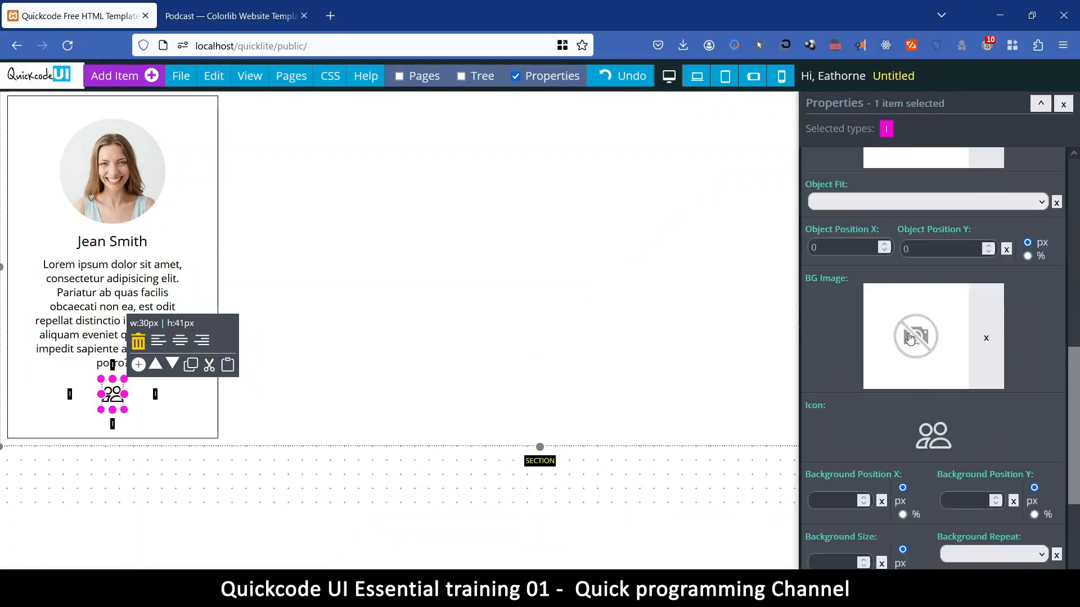
pyautogui.click(937, 439)
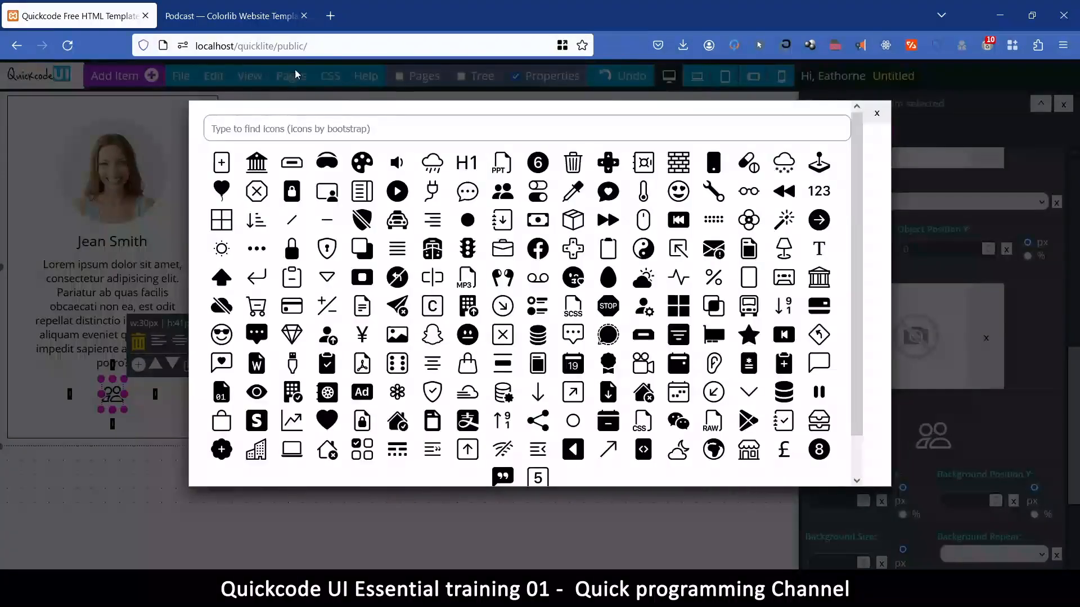
pyautogui.click(203, 13)
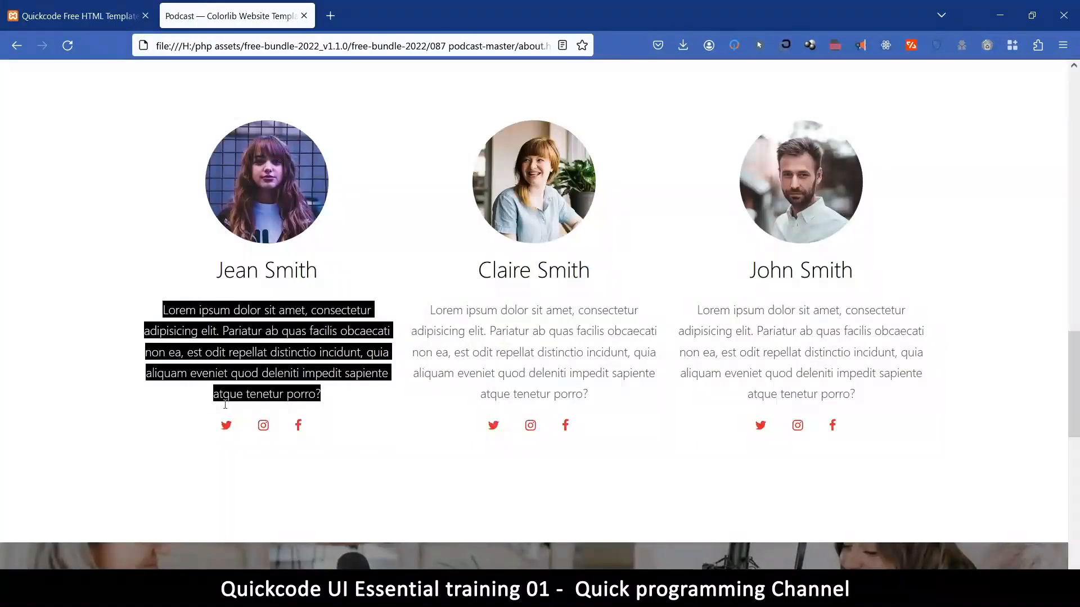
pyautogui.hotkey('ctrl', 'Tab')
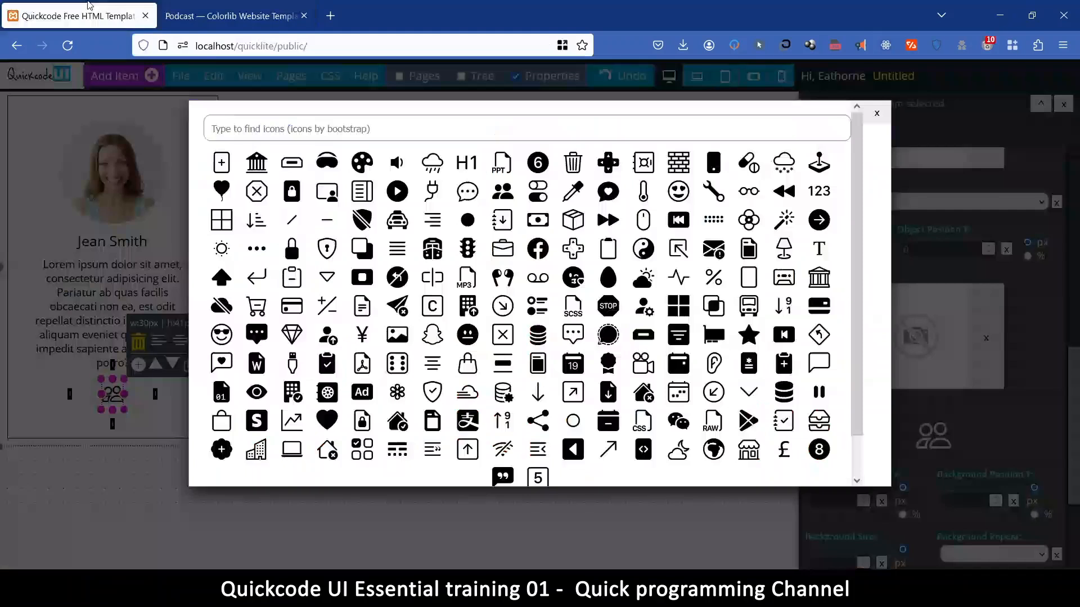
pyautogui.write('twi')
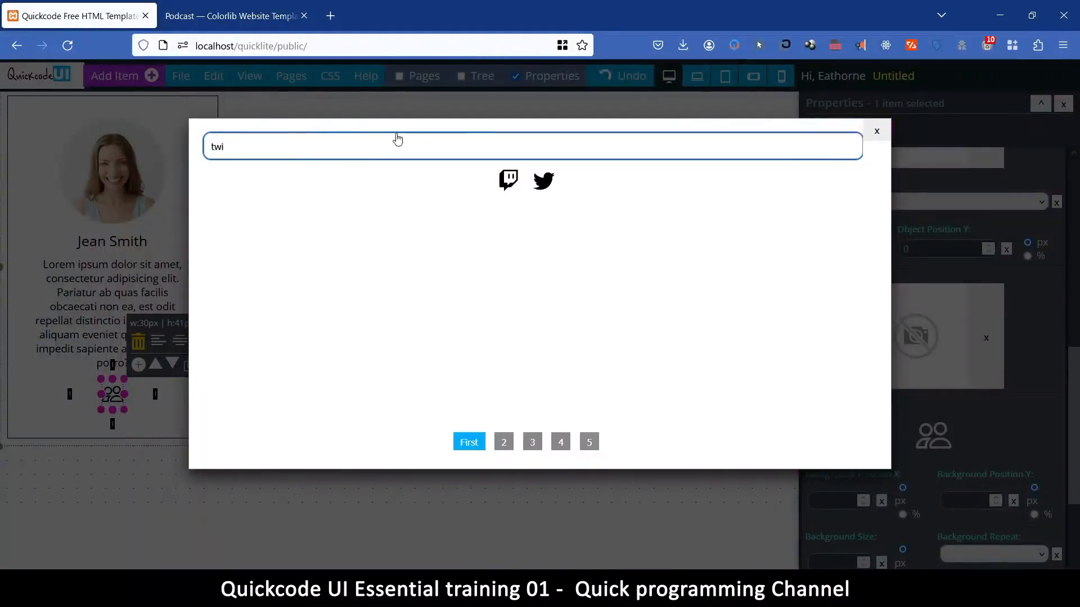
pyautogui.click(544, 182)
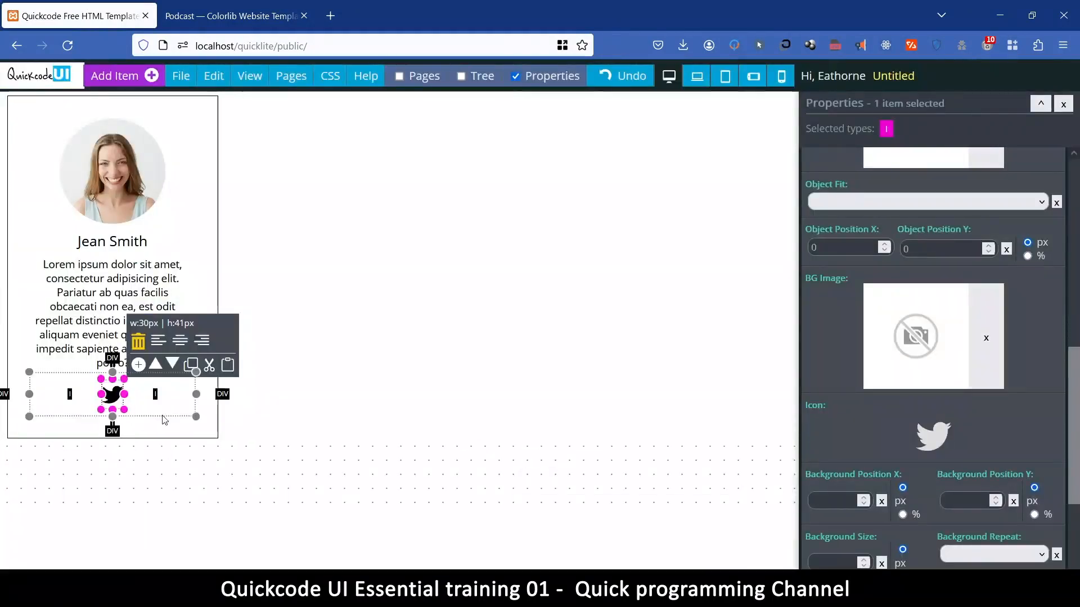
# Examine the bi and bi-twitter classes assigned to the Twitter icon
pyautogui.click(174, 413)
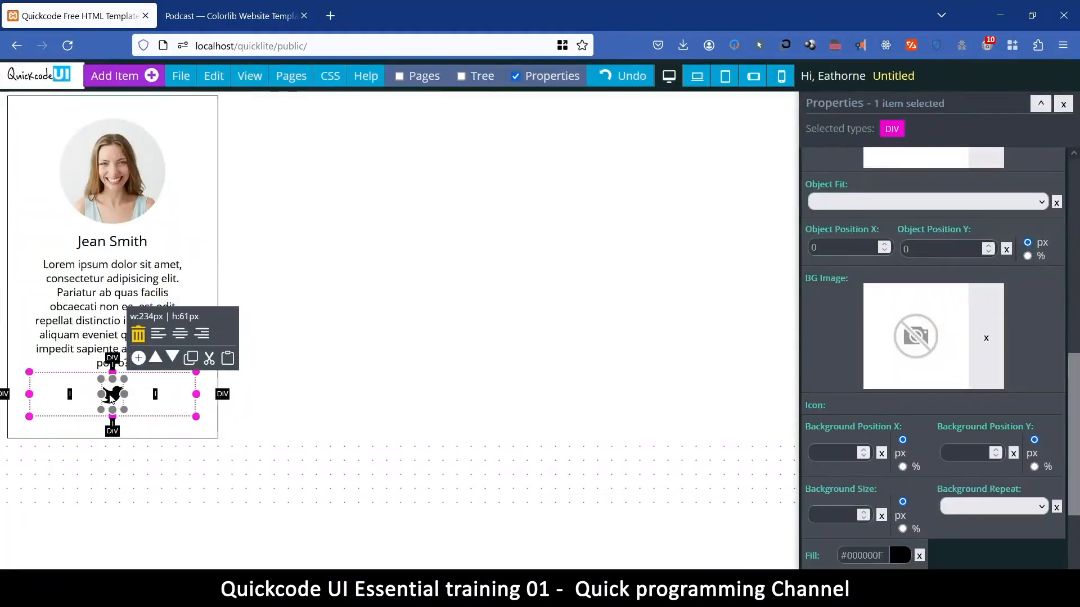
pyautogui.click(111, 397)
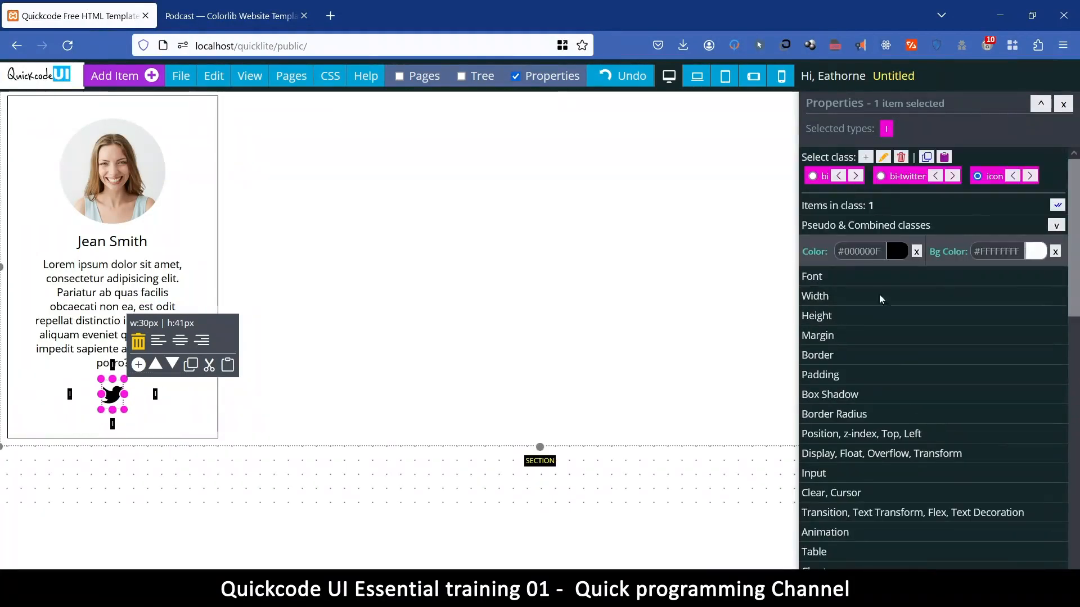
pyautogui.click(825, 178)
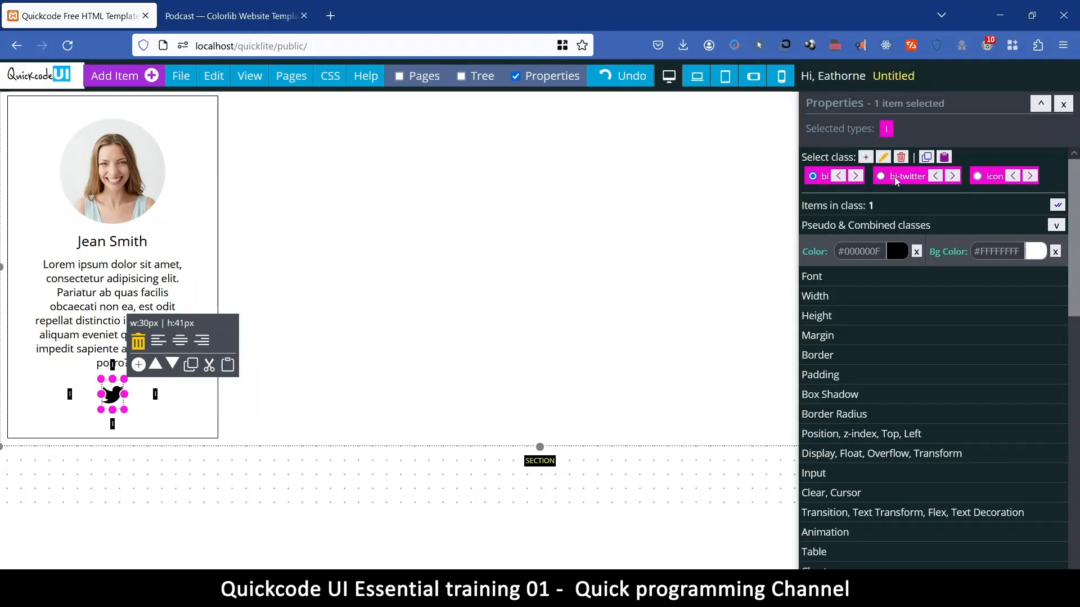
pyautogui.click(911, 180)
pyautogui.click(823, 178)
pyautogui.click(910, 177)
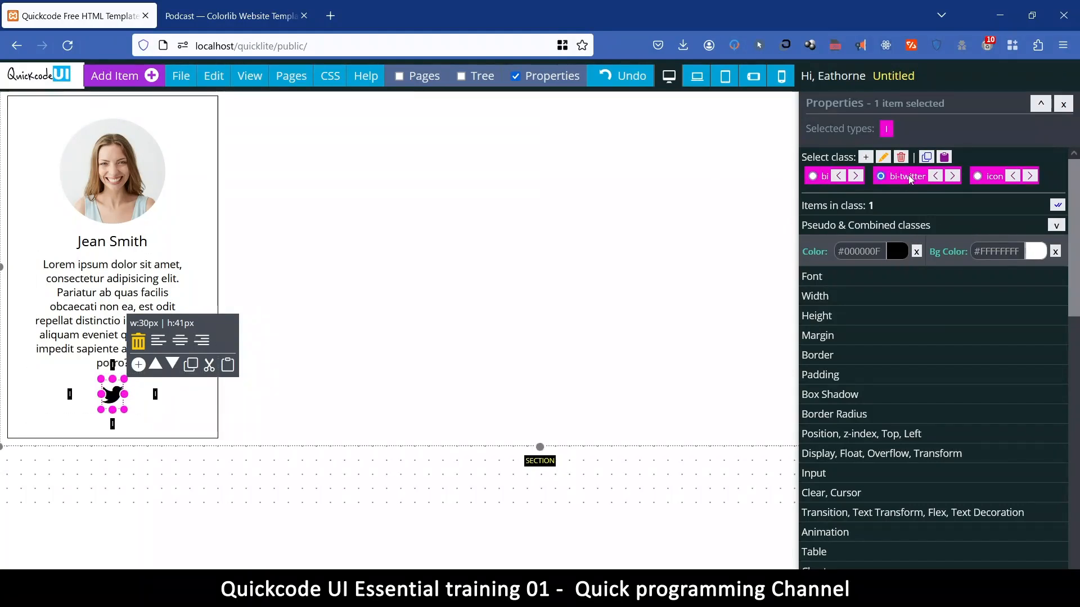
# Set the color of the Twitter icon's icon class to orange #FF7E26, checking the Podcast template's social icons for reference
pyautogui.click(993, 177)
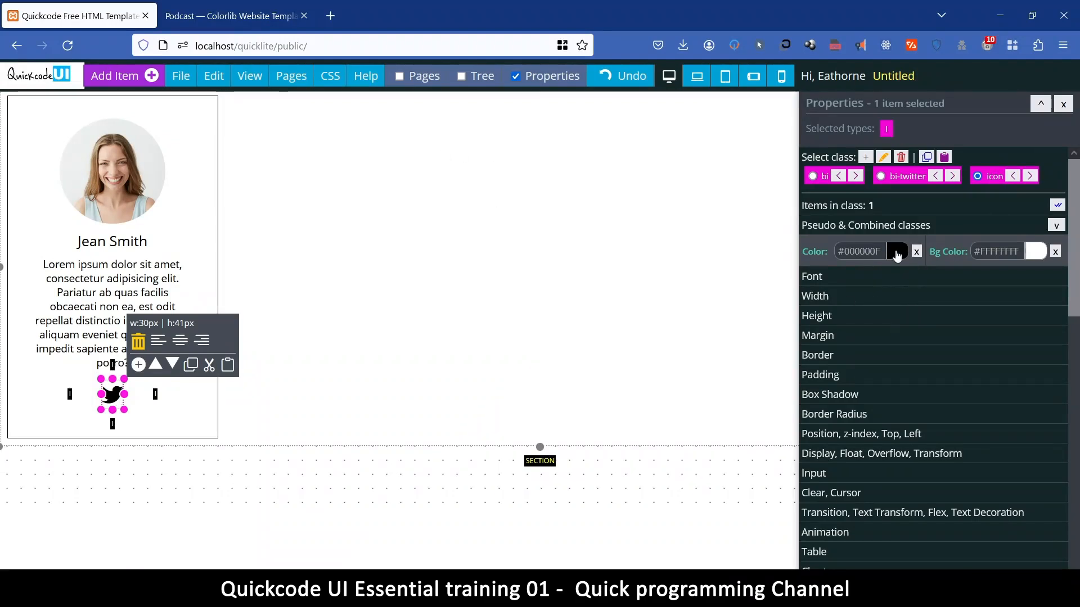
pyautogui.click(897, 254)
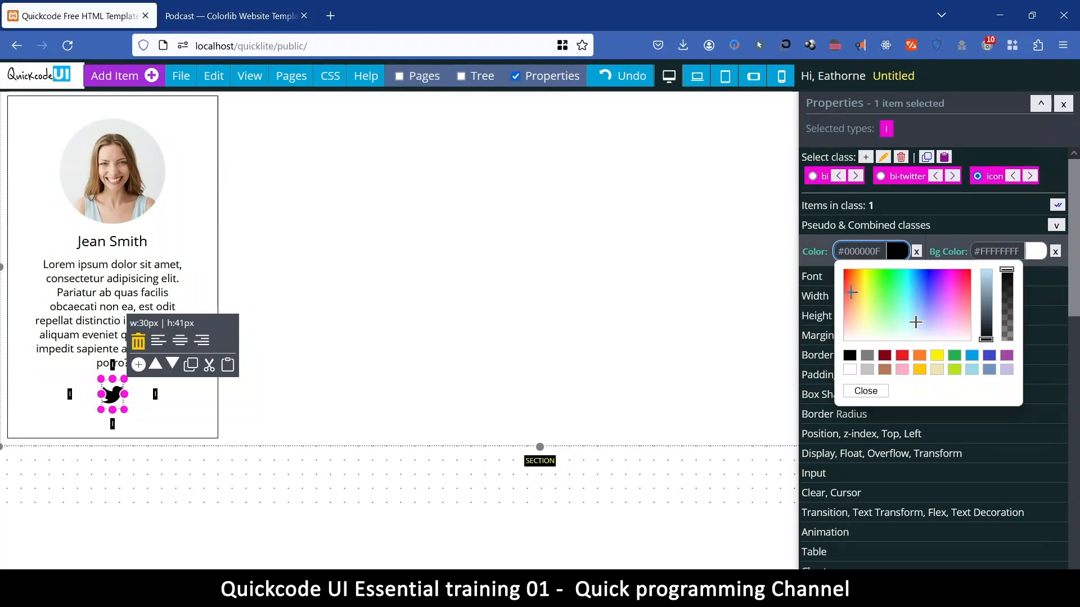
pyautogui.click(853, 286)
pyautogui.moveTo(853, 285); pyautogui.dragTo(850, 291)
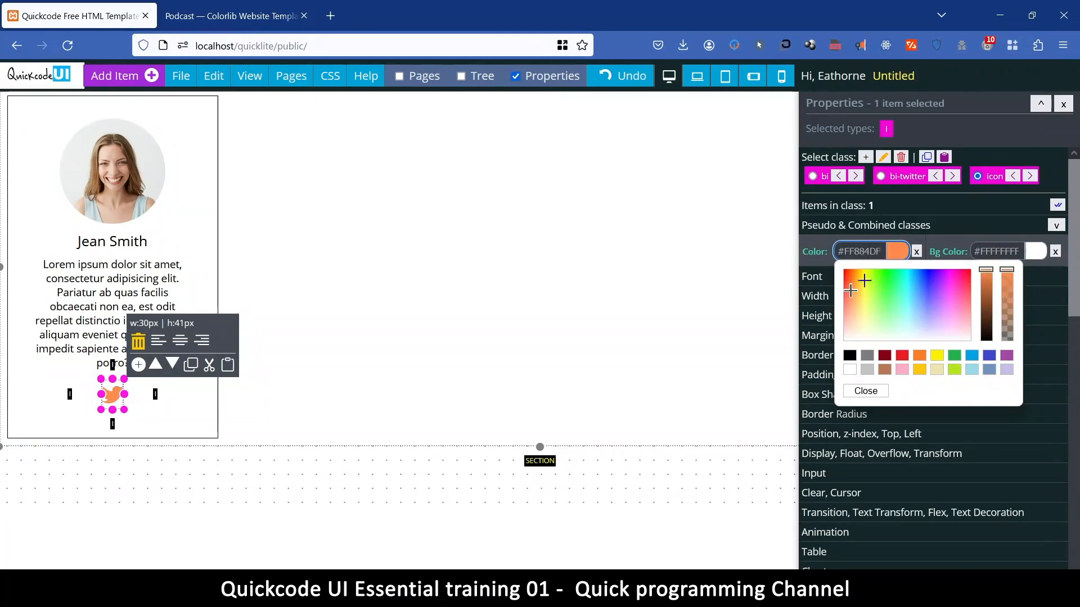
pyautogui.click(248, 16)
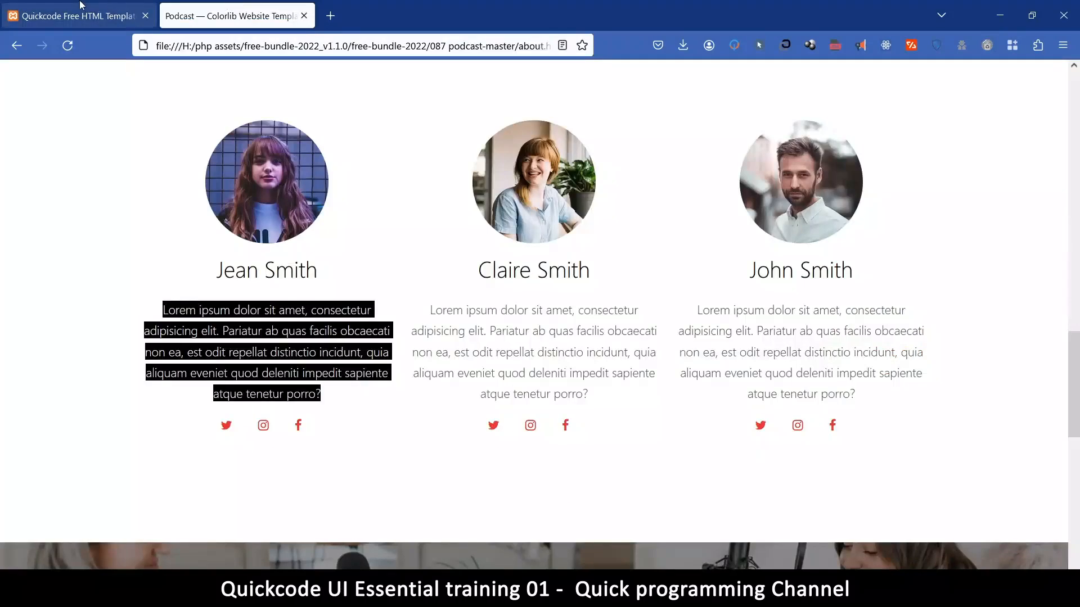
pyautogui.click(82, 6)
pyautogui.click(919, 358)
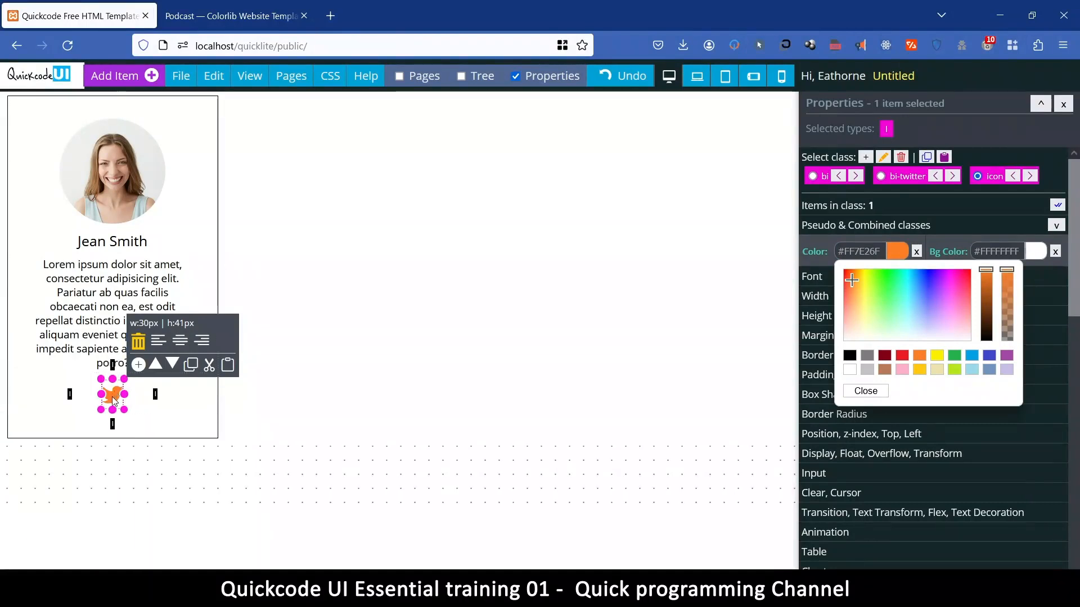
# Clone the orange Twitter icon twice inside its container
pyautogui.click(217, 75)
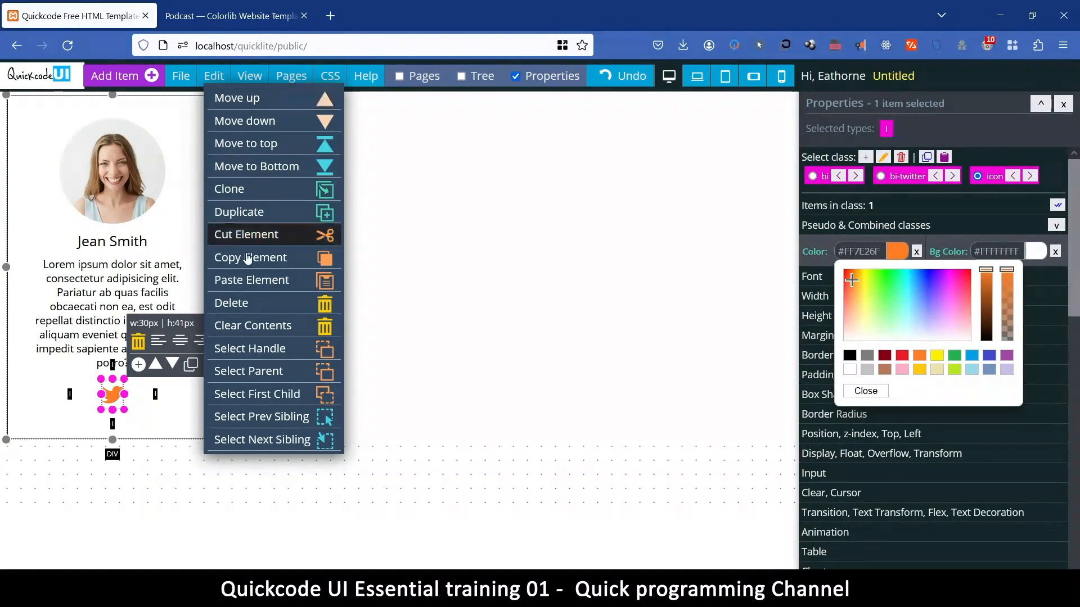
pyautogui.click(244, 192)
pyautogui.click(244, 192)
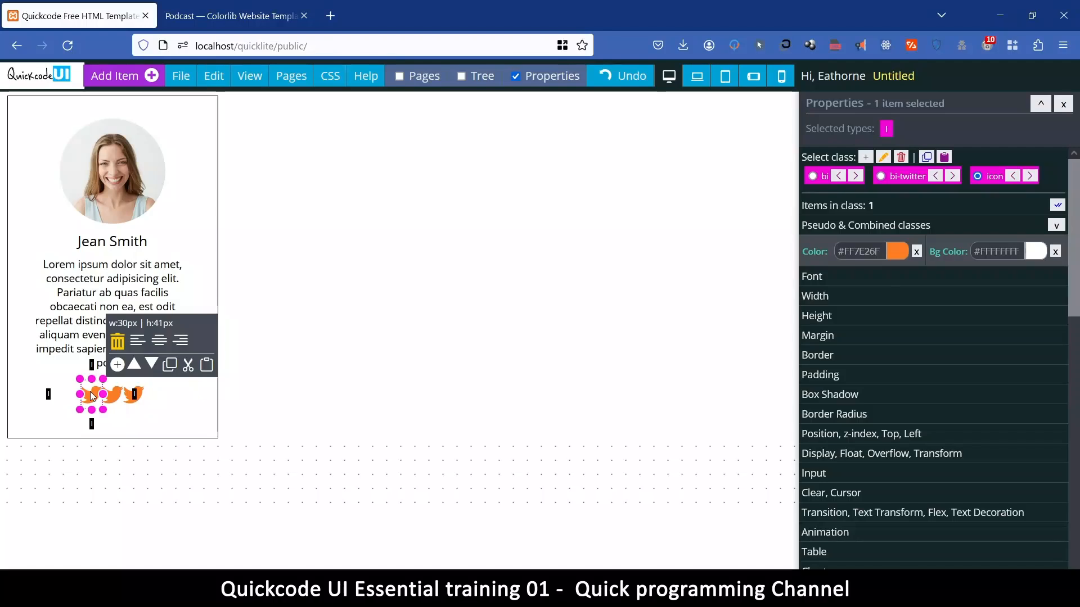
# Set the left and right margins of the icon class to 5 px each
pyautogui.click(835, 340)
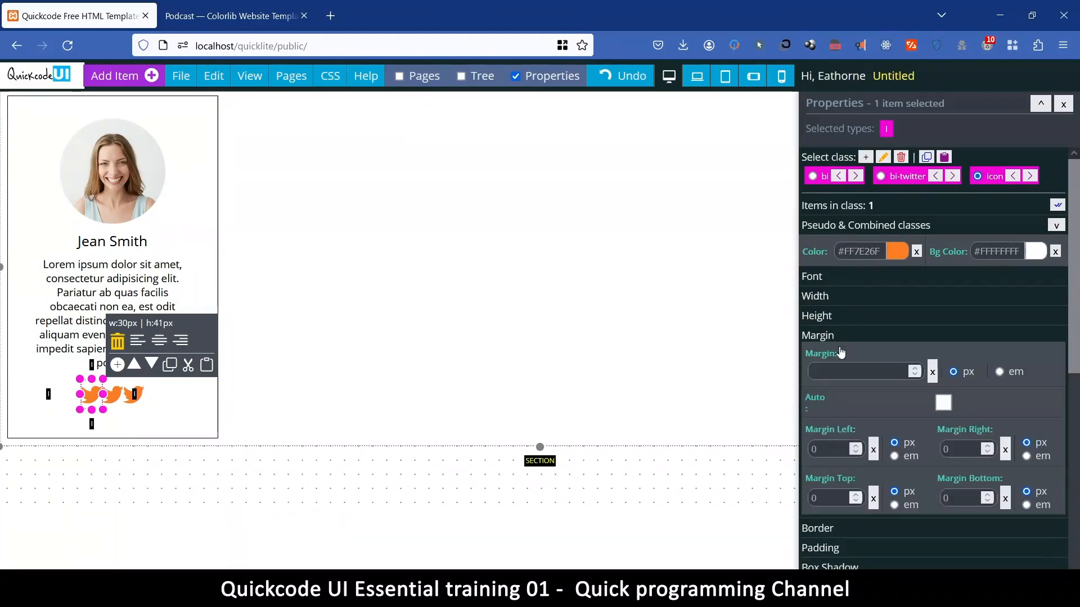
pyautogui.scroll(-2, 834, 467)
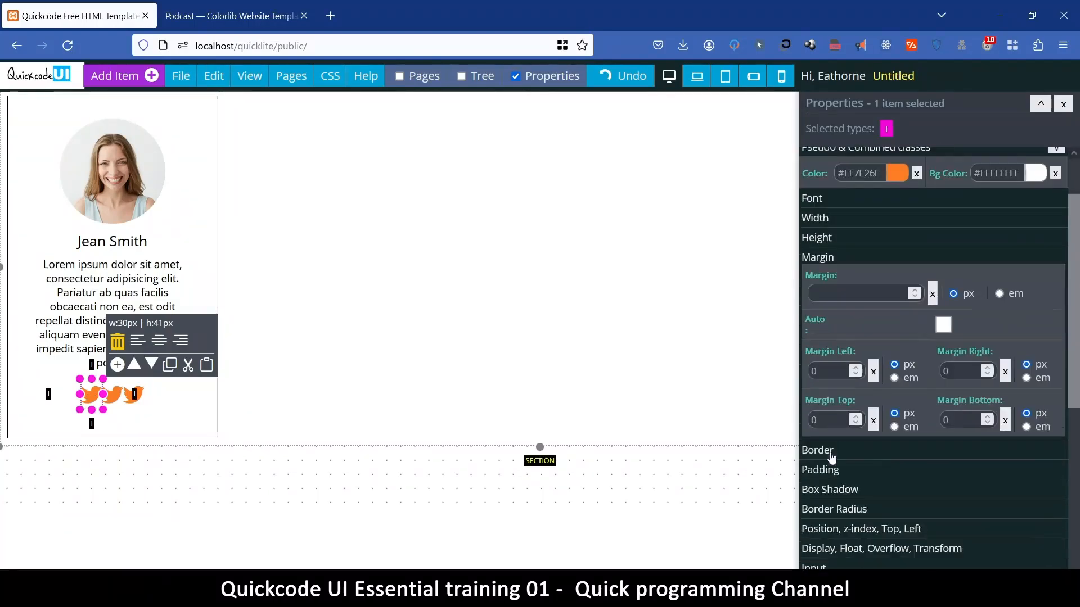
pyautogui.click(831, 367)
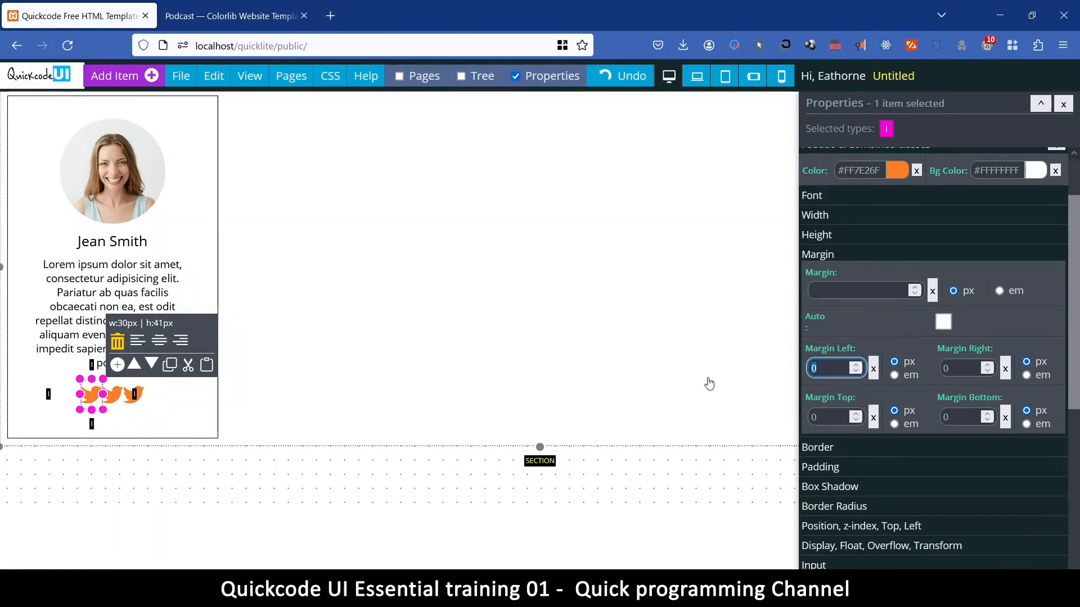
pyautogui.write('5')
pyautogui.click(964, 372)
pyautogui.write('5')
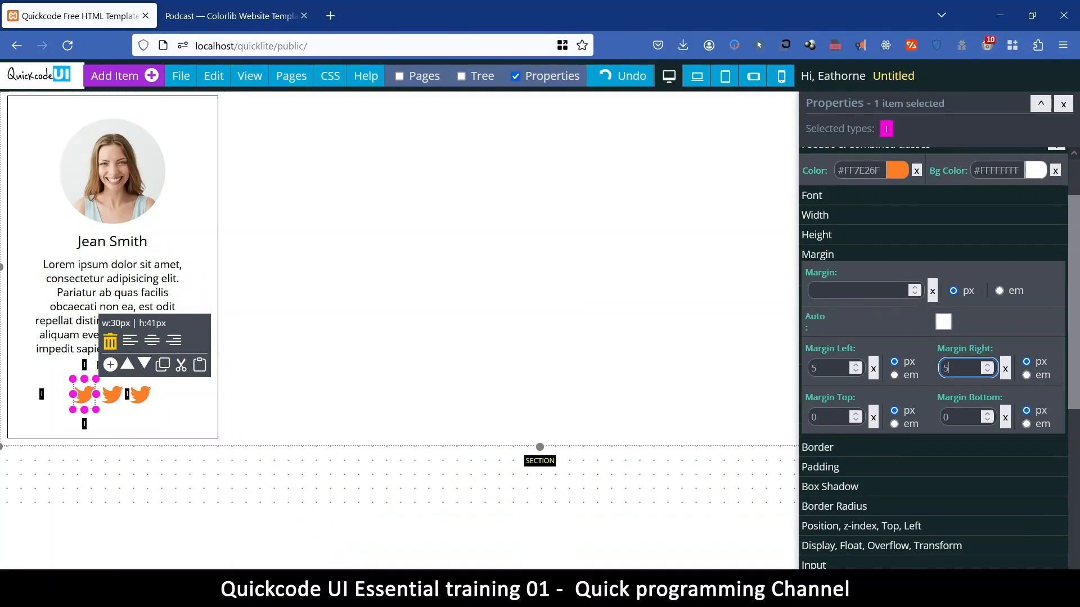
# Increase the icon class's left and right margins to 10 px each
pyautogui.click(822, 371)
pyautogui.write('10')
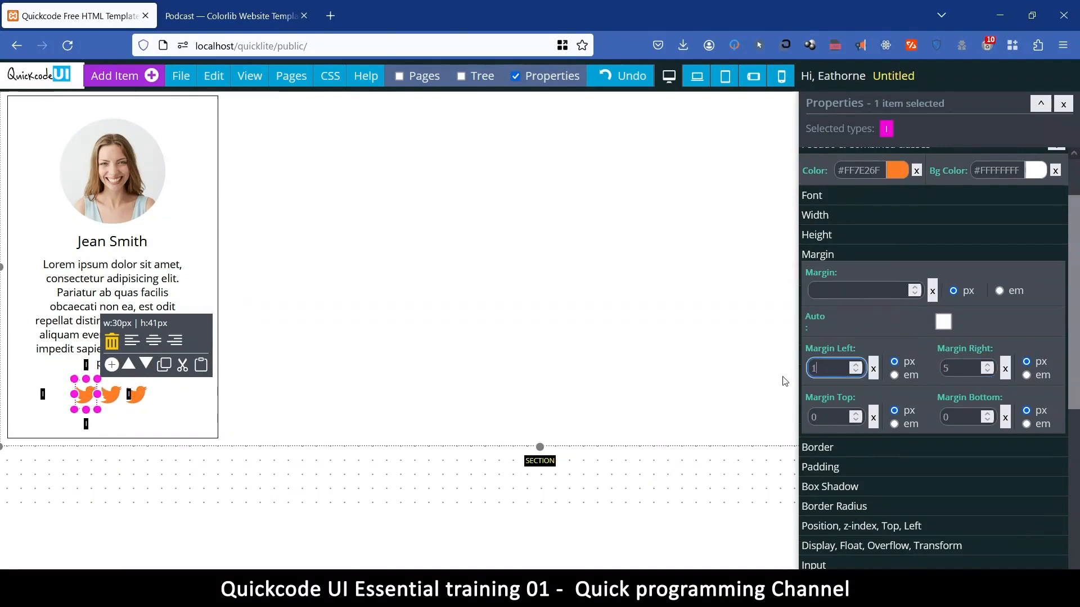
pyautogui.click(951, 370)
pyautogui.write('10')
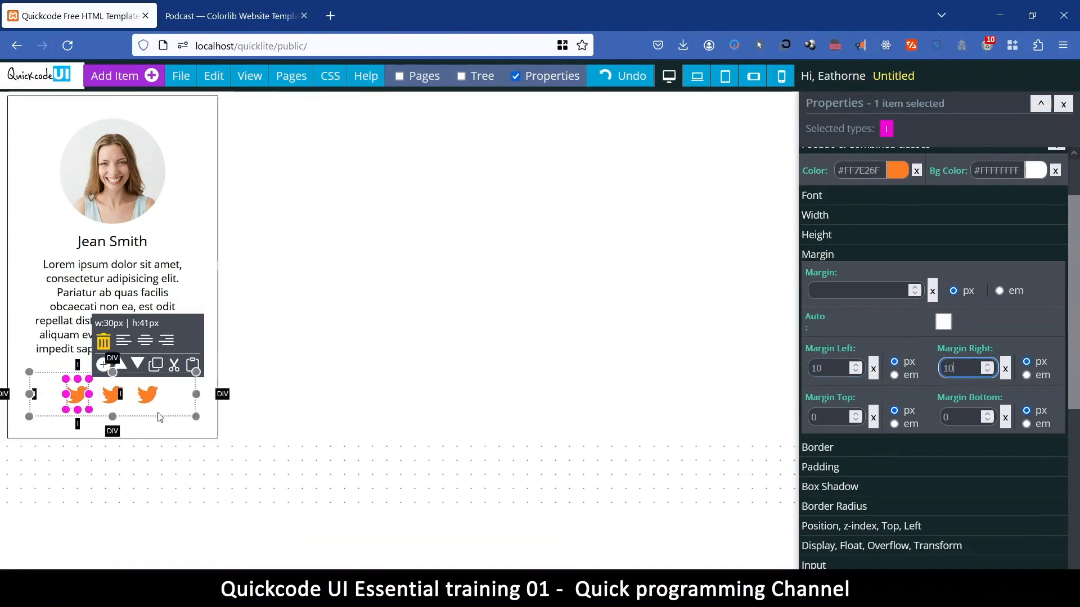
# Replace the middle social icon with the Instagram icon, searching the icon library for "ins"
pyautogui.click(111, 395)
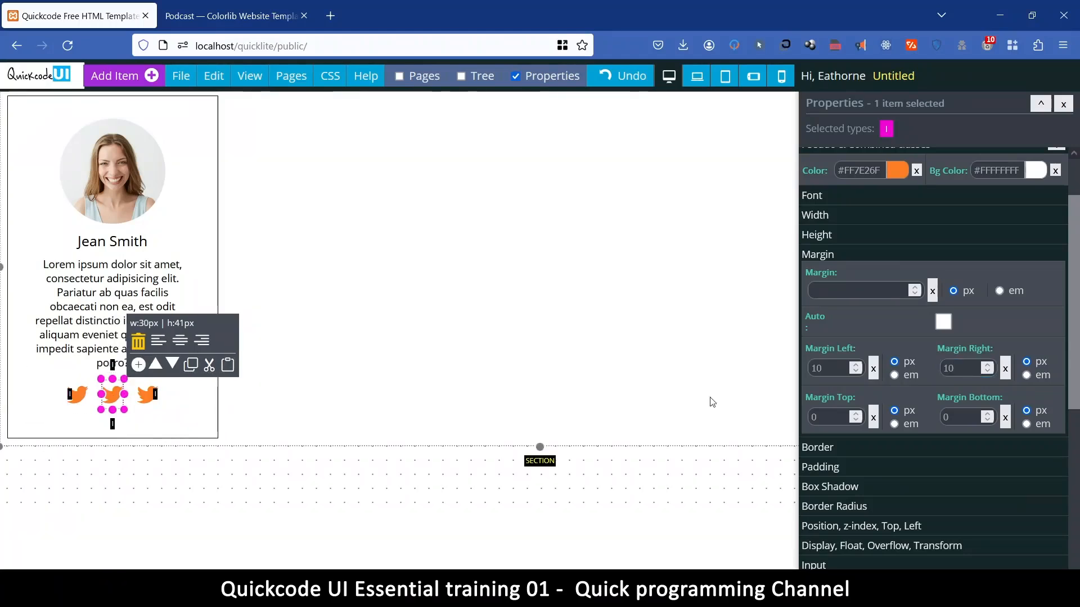
pyautogui.scroll(-5, 899, 396)
pyautogui.click(908, 380)
pyautogui.scroll(-3, 922, 427)
pyautogui.click(932, 370)
pyautogui.click(398, 127)
pyautogui.write('ins')
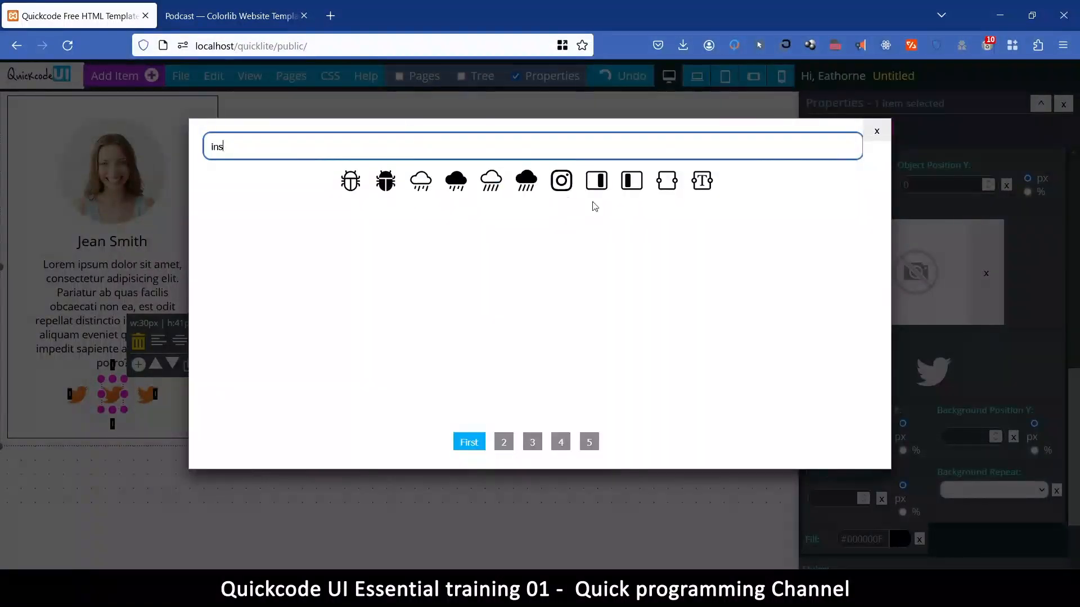
pyautogui.click(562, 180)
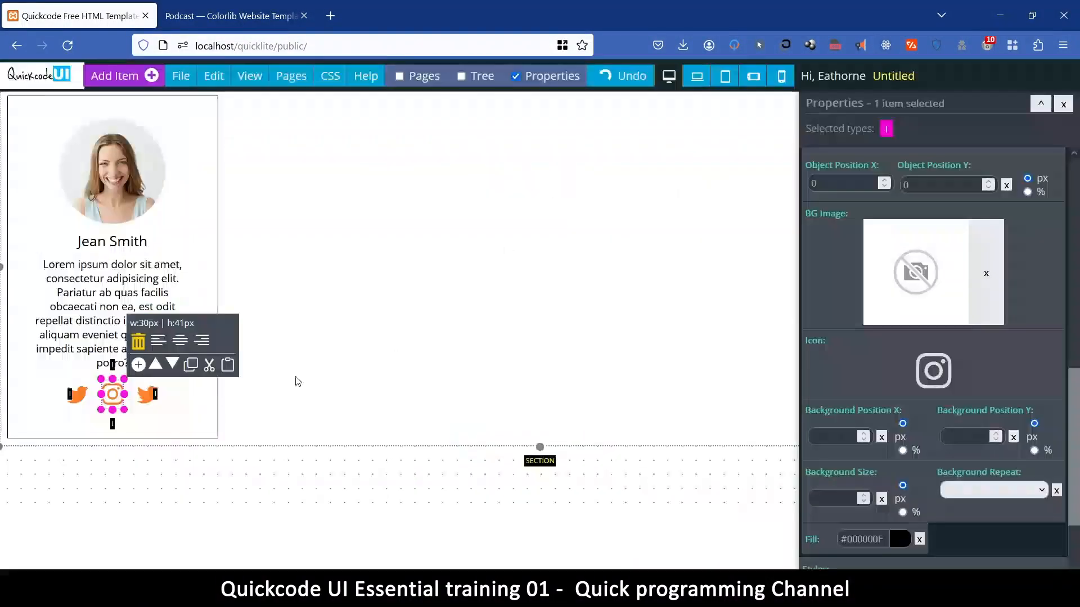
# Replace the third social icon with the round Facebook icon, searching the icon library for "fa"
pyautogui.click(148, 394)
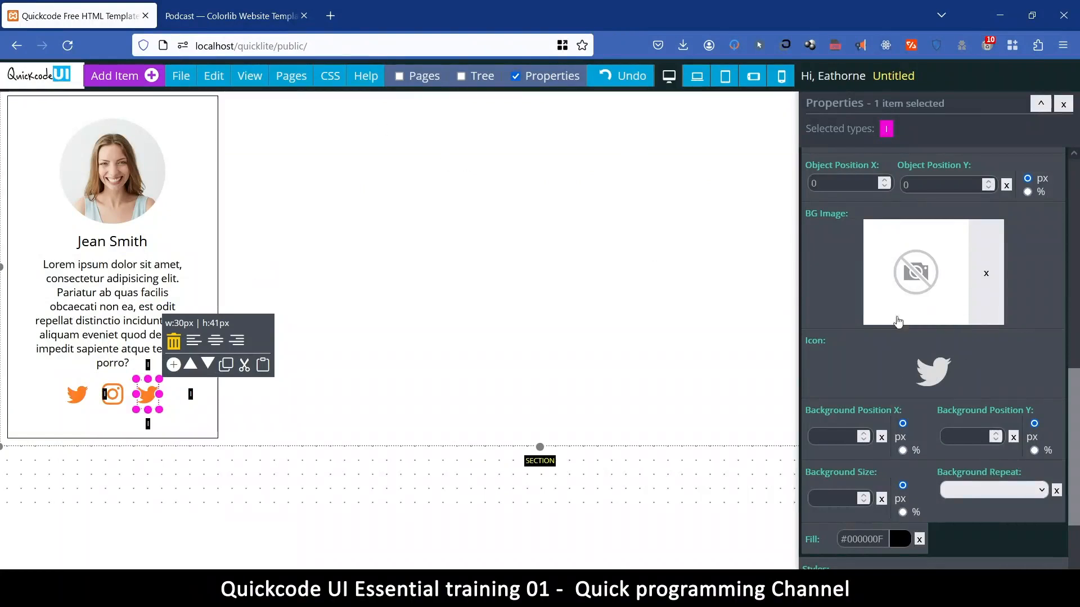
pyautogui.click(927, 371)
pyautogui.click(444, 145)
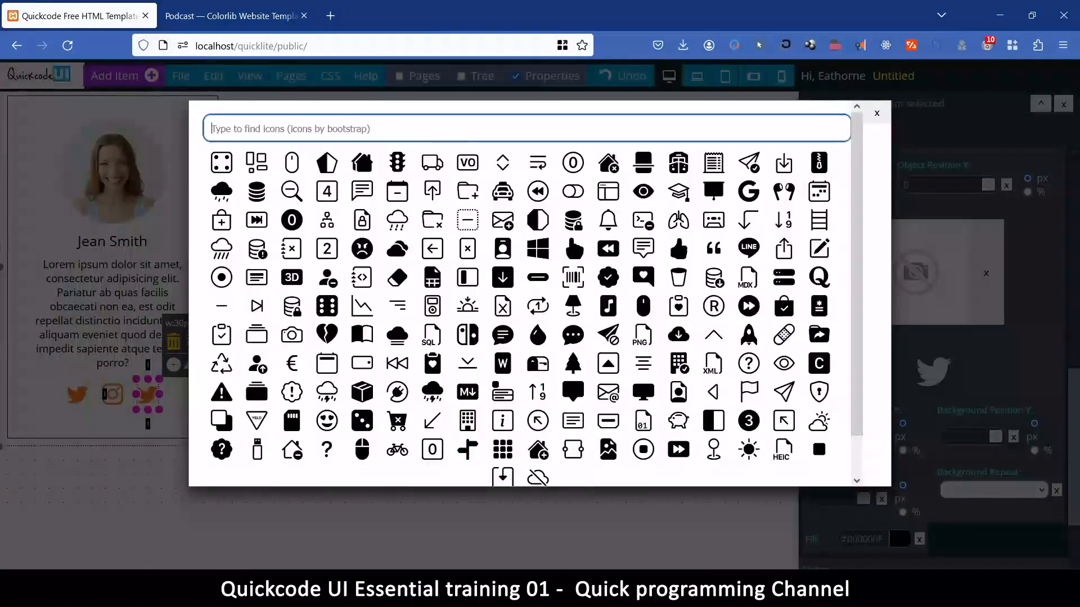
pyautogui.write('fa')
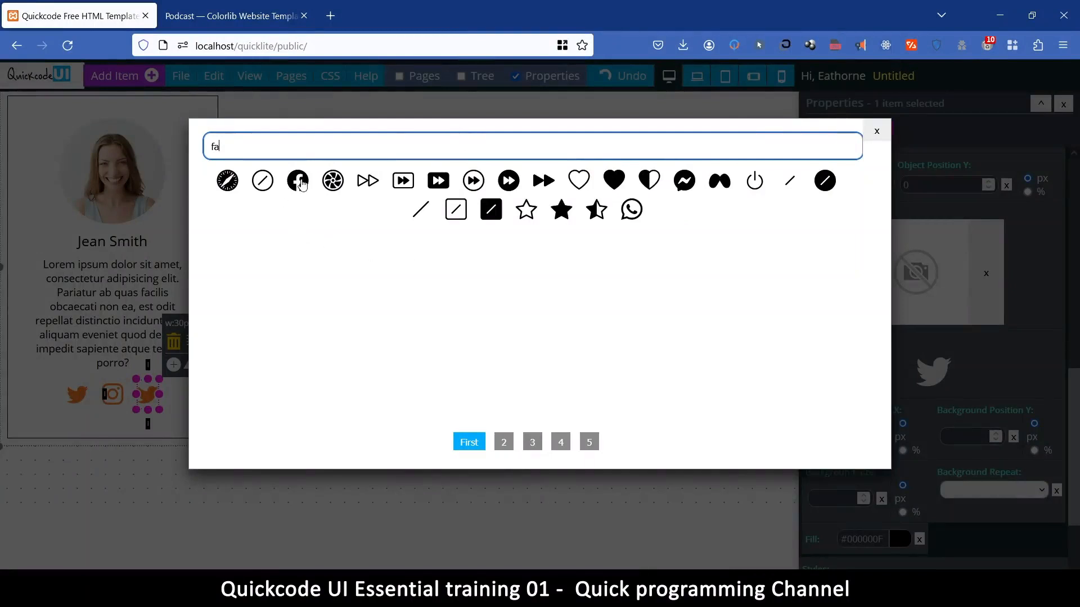
pyautogui.click(298, 181)
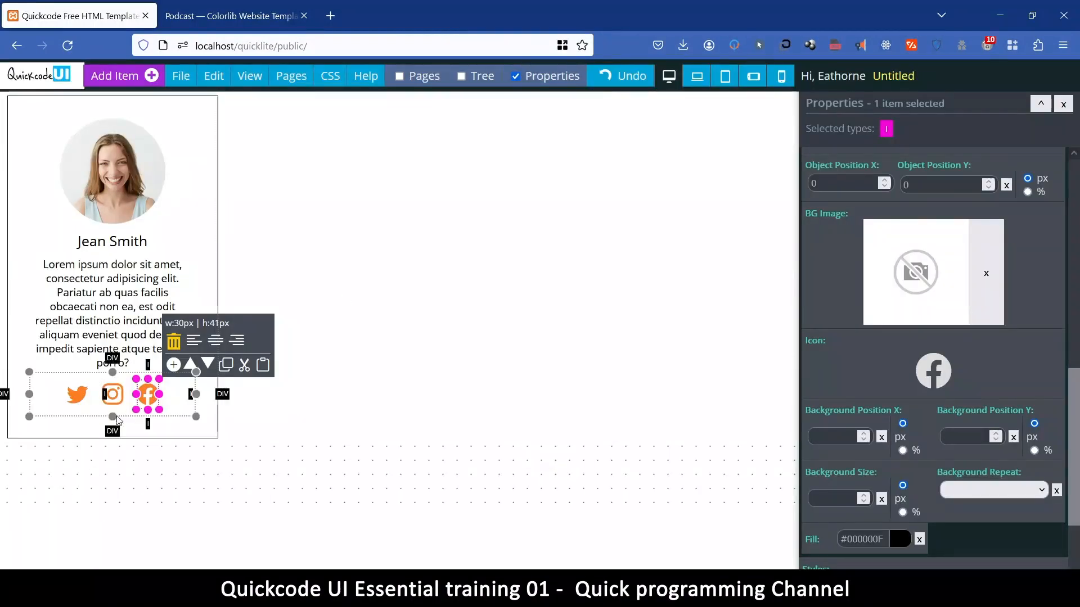
# Set the font size of the social icons' icon class to 20 px
pyautogui.scroll(2, 947, 331)
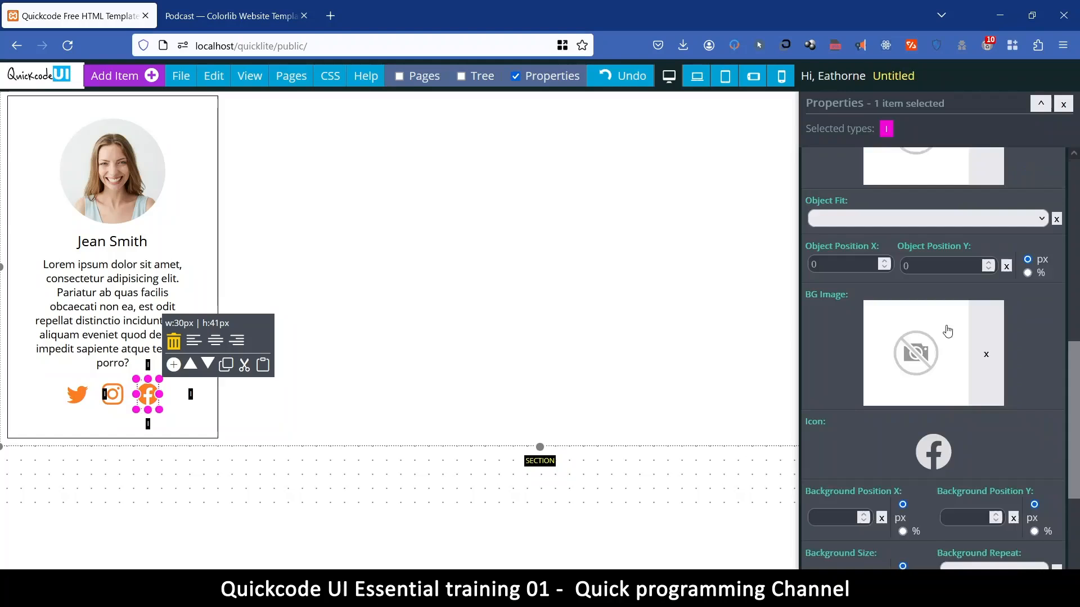
pyautogui.scroll(-3, 947, 330)
pyautogui.scroll(10, 945, 343)
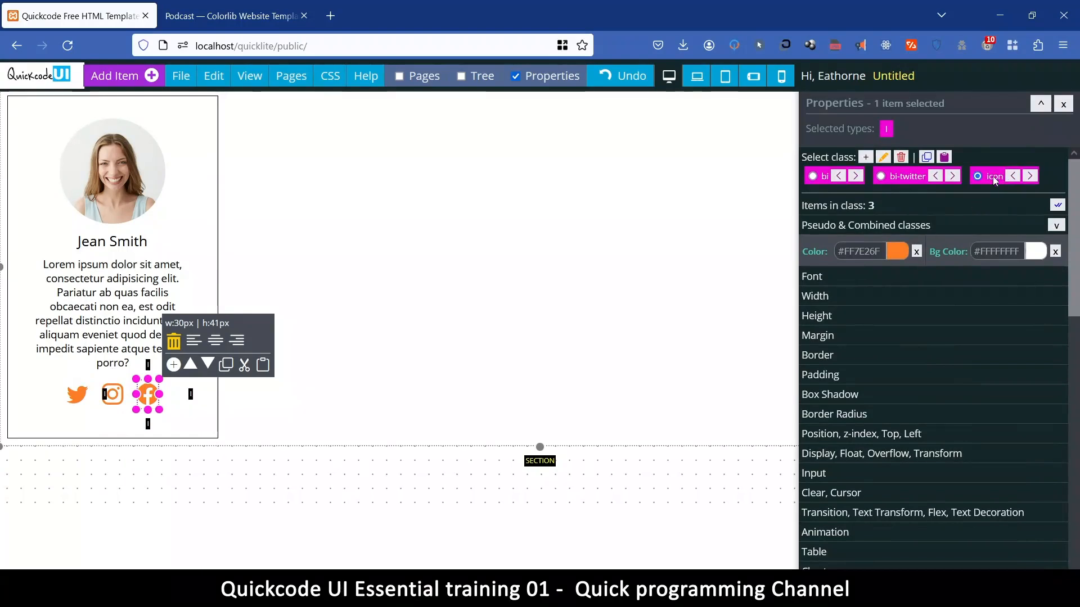
pyautogui.click(844, 283)
pyautogui.click(847, 324)
pyautogui.click(847, 325)
pyautogui.click(847, 324)
pyautogui.click(847, 325)
pyautogui.click(847, 324)
pyautogui.click(847, 325)
pyautogui.click(847, 324)
pyautogui.click(847, 325)
pyautogui.click(847, 324)
pyautogui.click(847, 325)
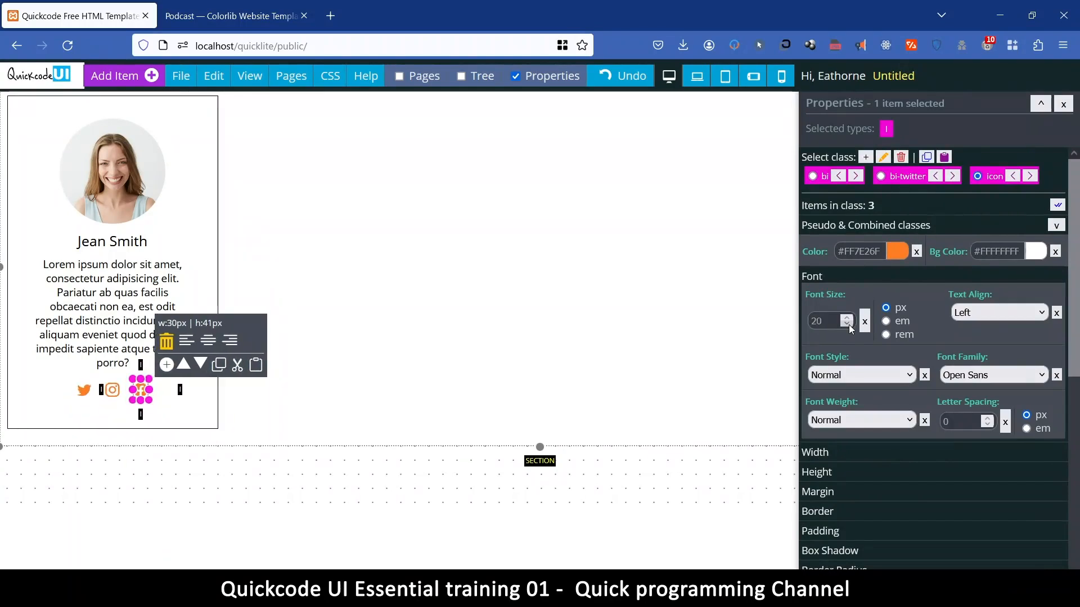
# Set the font size of the name under the photo to 25 px, checking the Podcast template for reference
pyautogui.click(211, 17)
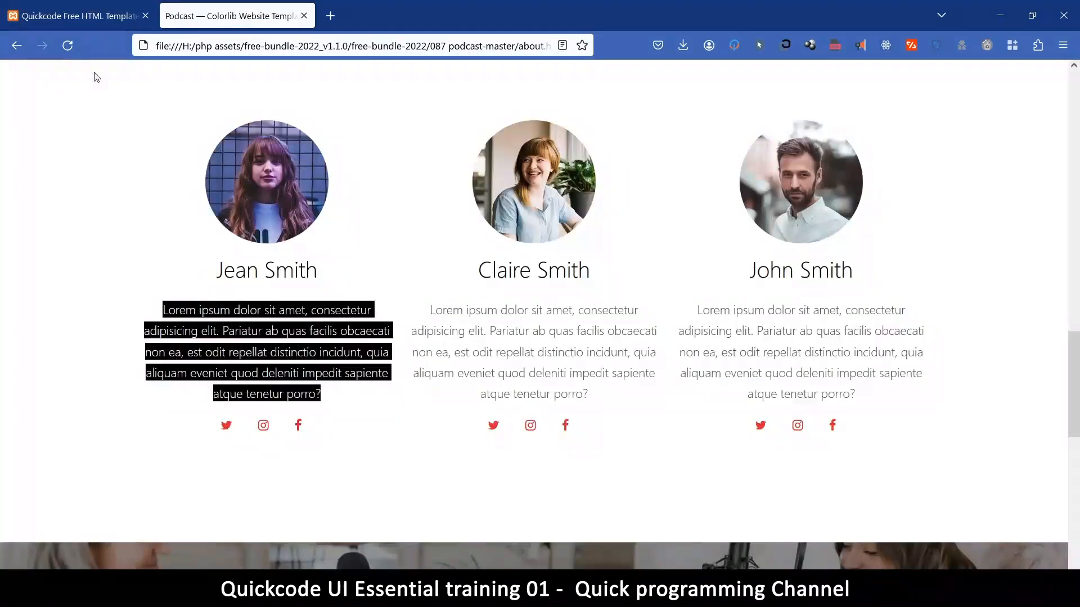
pyautogui.click(73, 15)
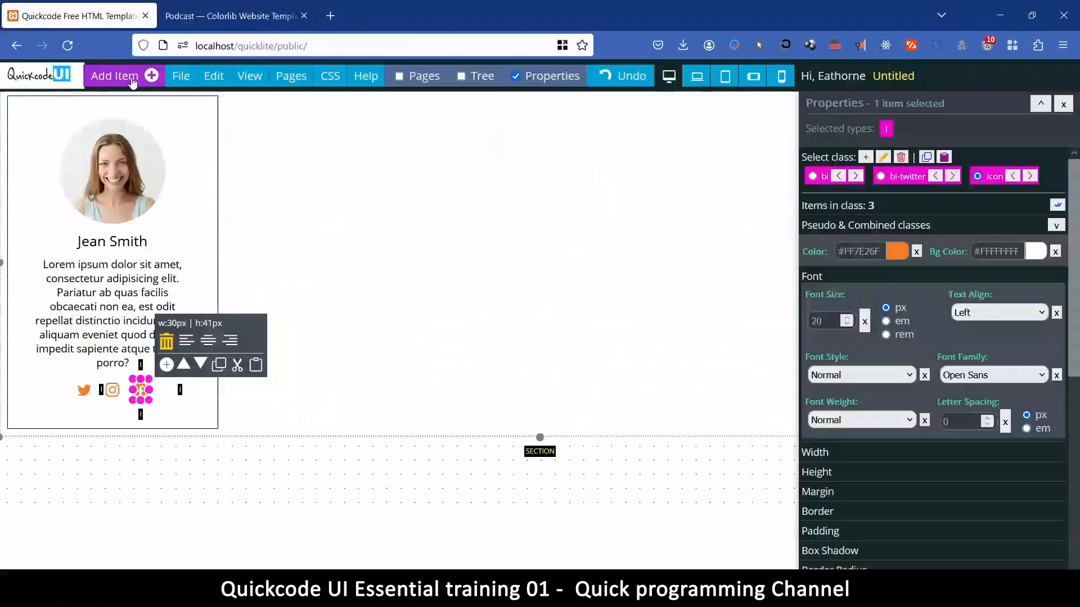
pyautogui.click(91, 239)
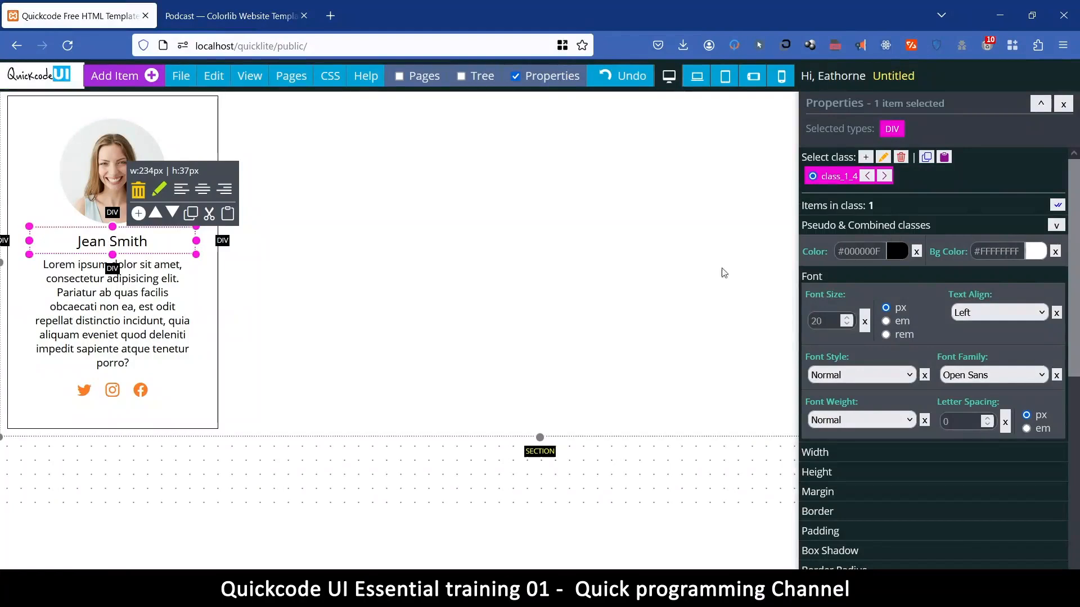
pyautogui.click(848, 318)
pyautogui.click(848, 317)
pyautogui.click(848, 318)
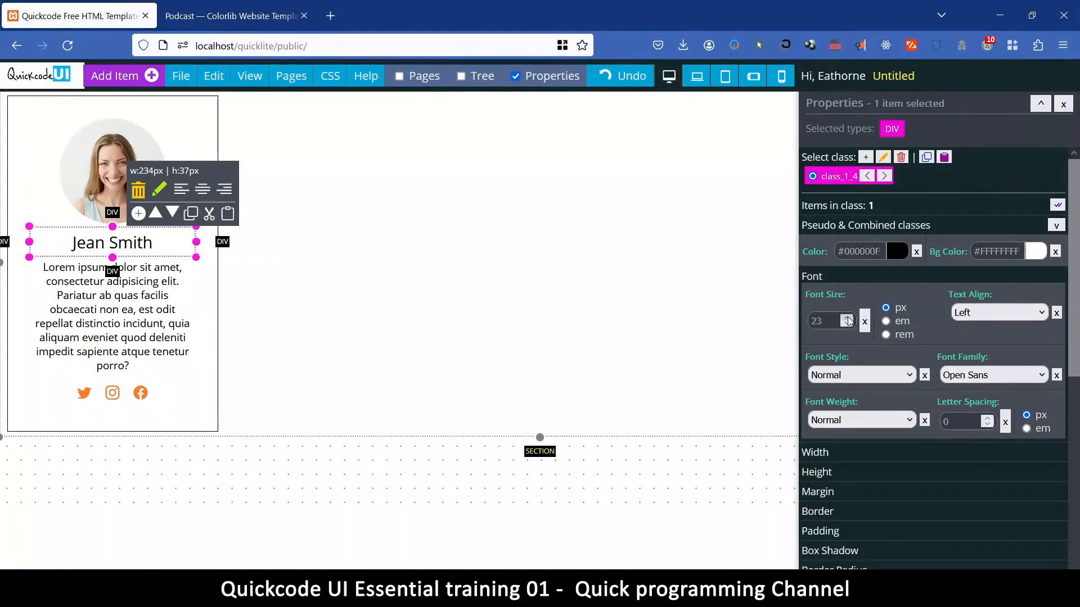
pyautogui.click(848, 318)
pyautogui.click(847, 318)
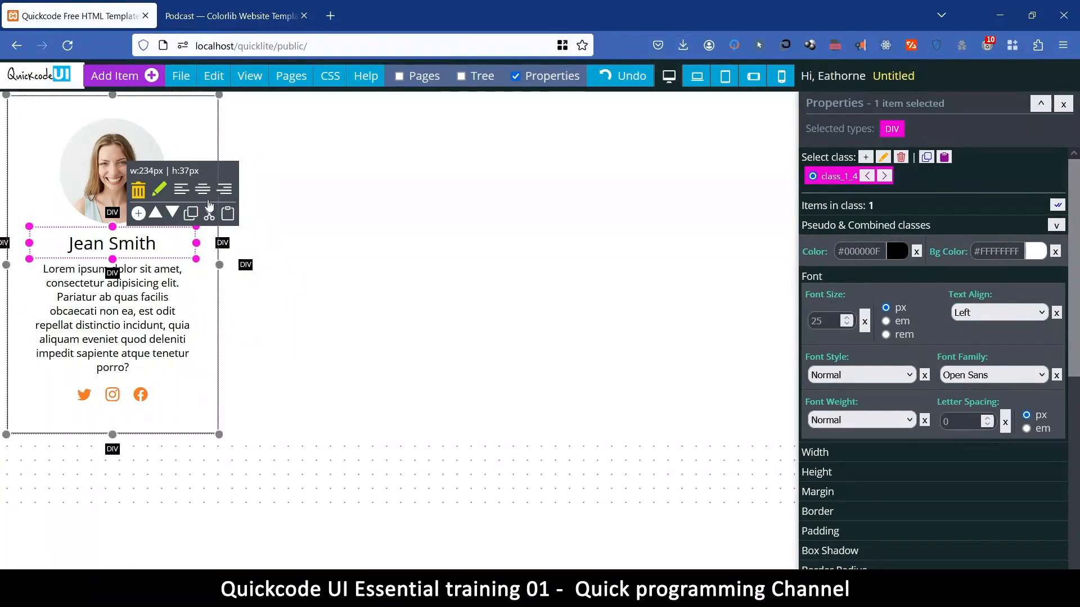
# Set the description text's color to grey #828282, comparing it with the Podcast template's descriptions
pyautogui.click(128, 342)
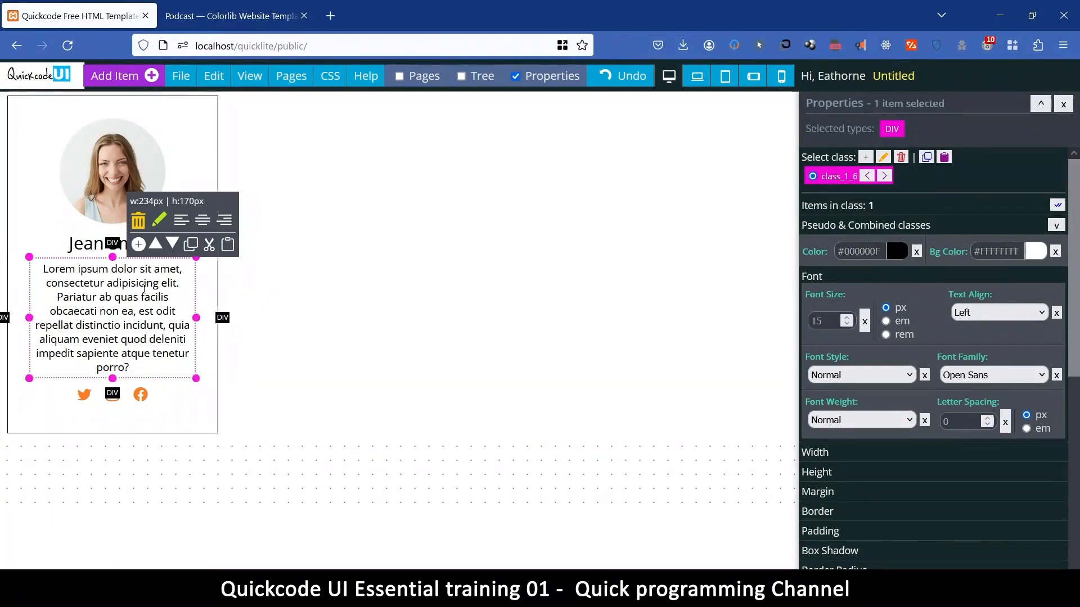
pyautogui.hotkey('ctrl', 'Tab')
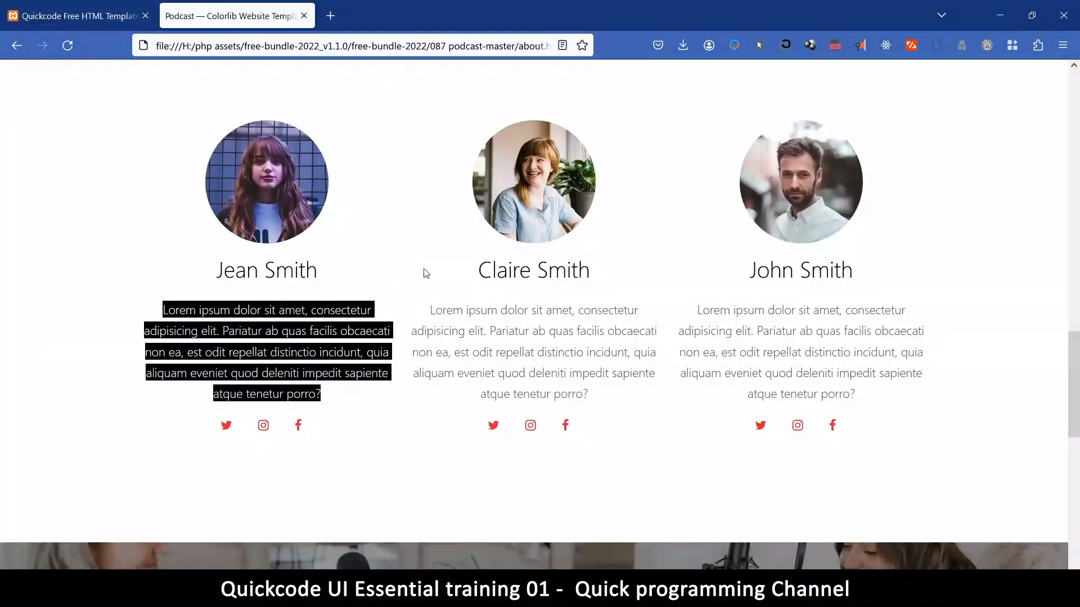
pyautogui.click(426, 251)
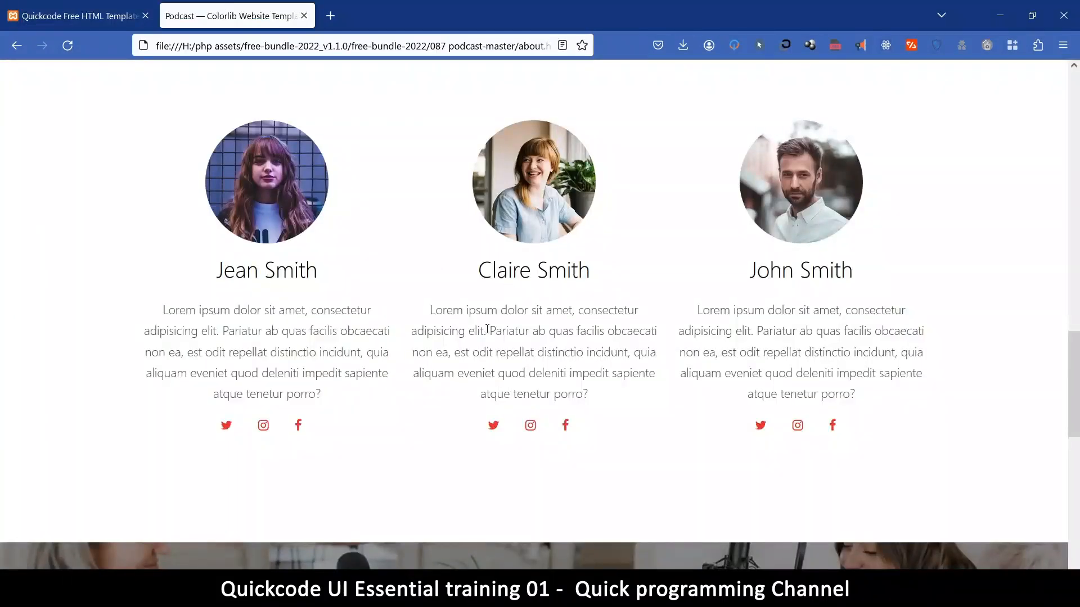
pyautogui.hotkey('ctrl', 'Tab')
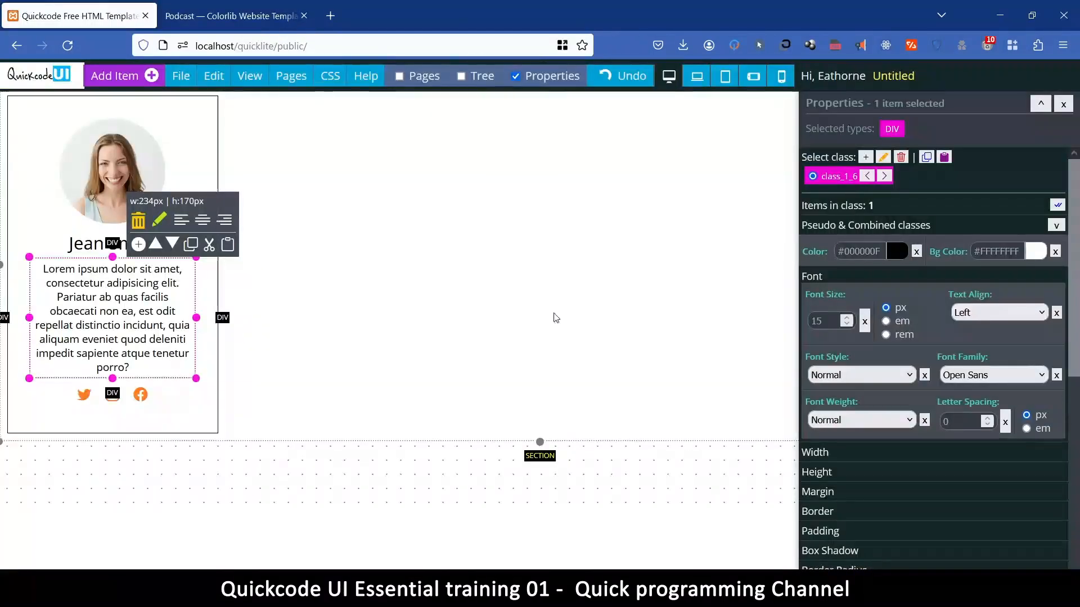
pyautogui.click(896, 253)
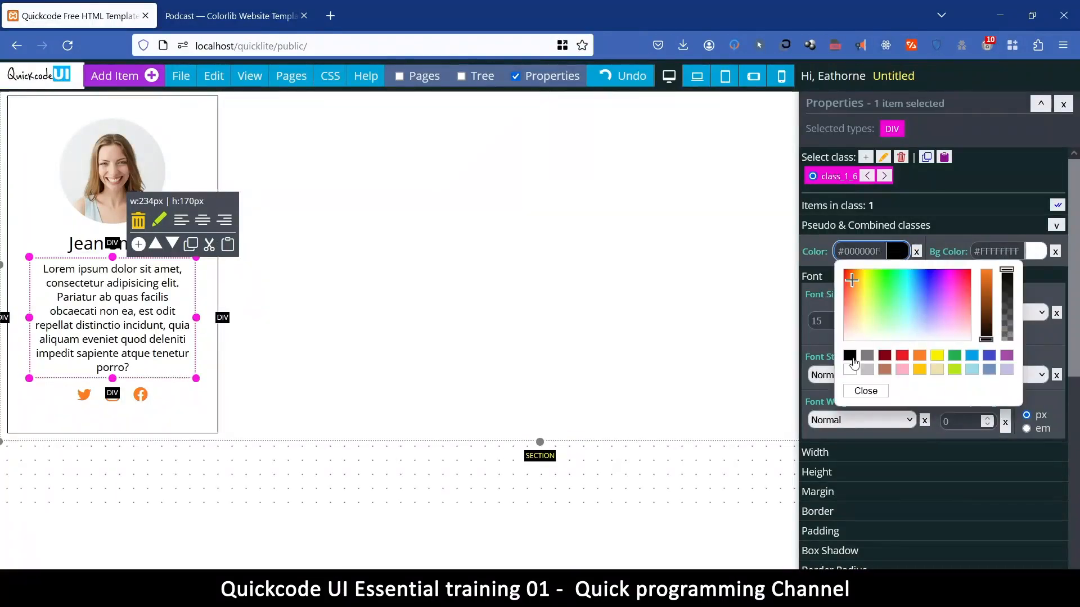
pyautogui.click(849, 356)
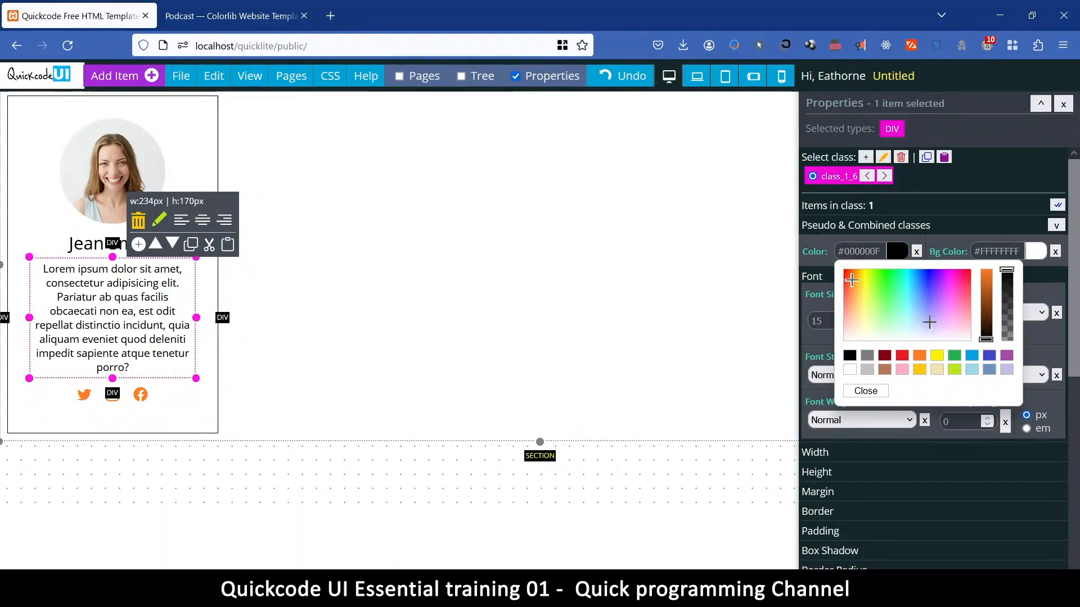
pyautogui.click(865, 359)
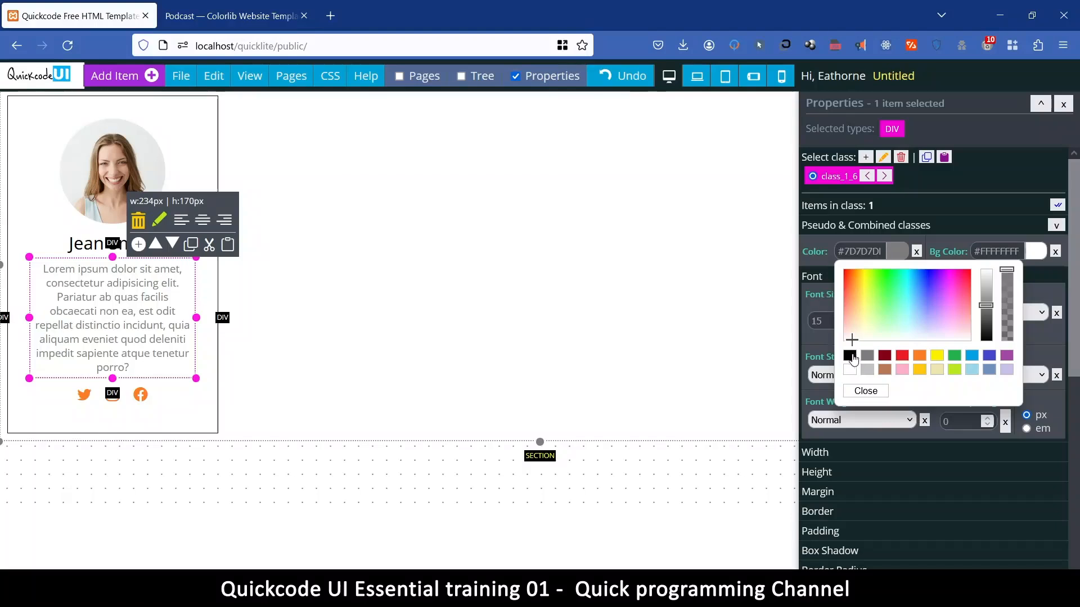
pyautogui.click(849, 356)
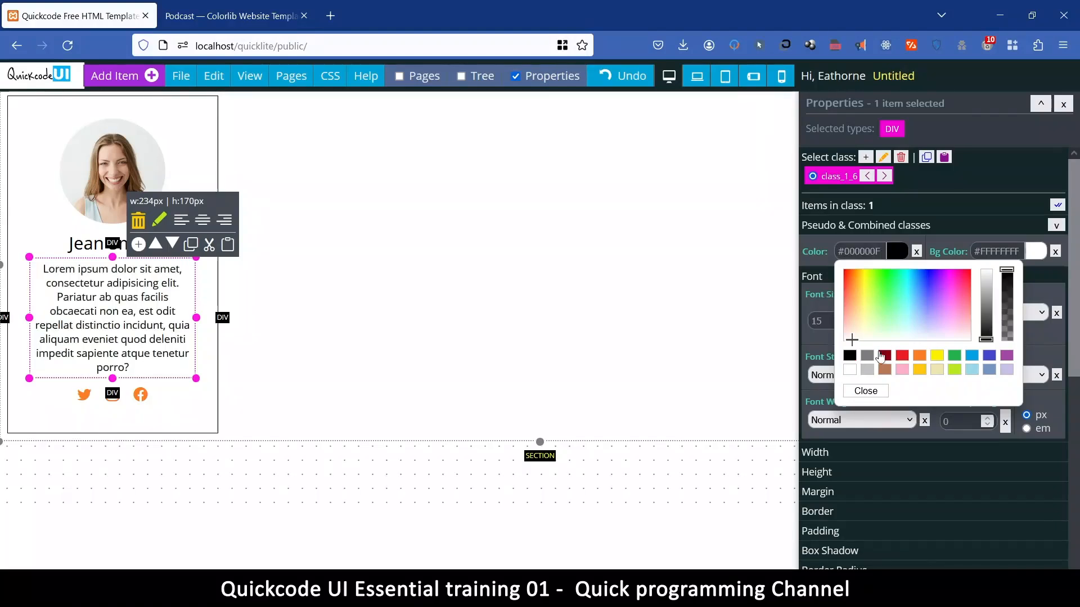
pyautogui.click(868, 357)
pyautogui.moveTo(988, 314); pyautogui.dragTo(989, 341)
pyautogui.moveTo(987, 339); pyautogui.dragTo(995, 306)
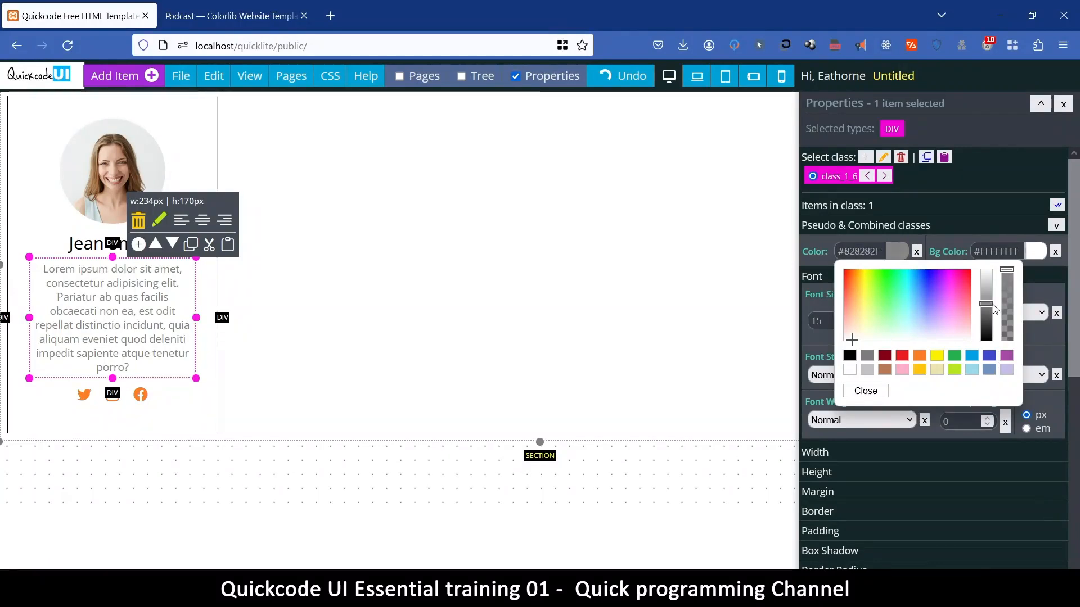
pyautogui.click(858, 394)
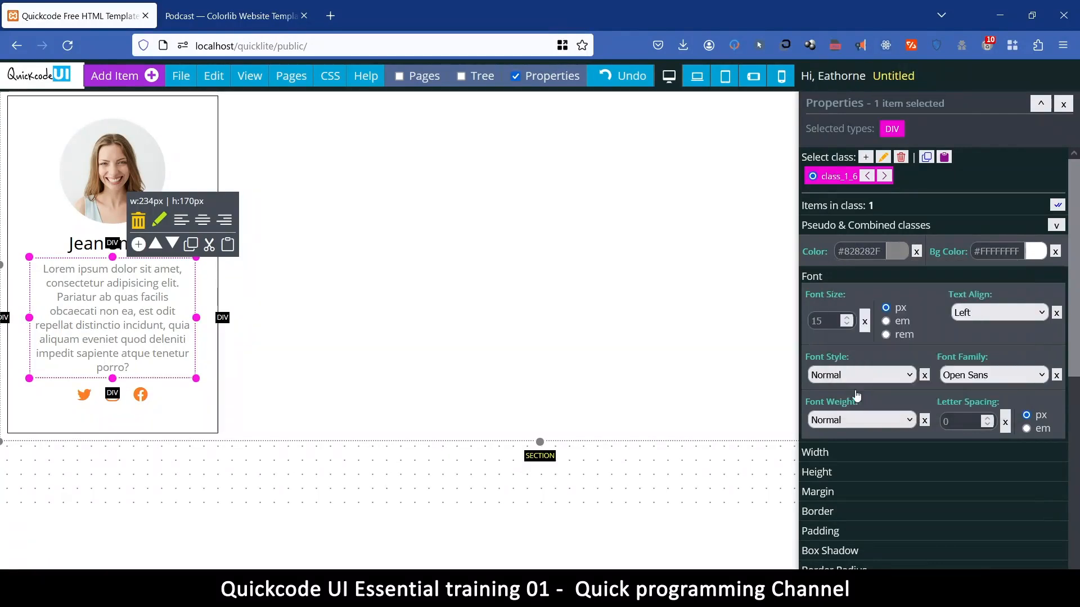
# Set a margin of 10 px on the outer card container
pyautogui.click(184, 411)
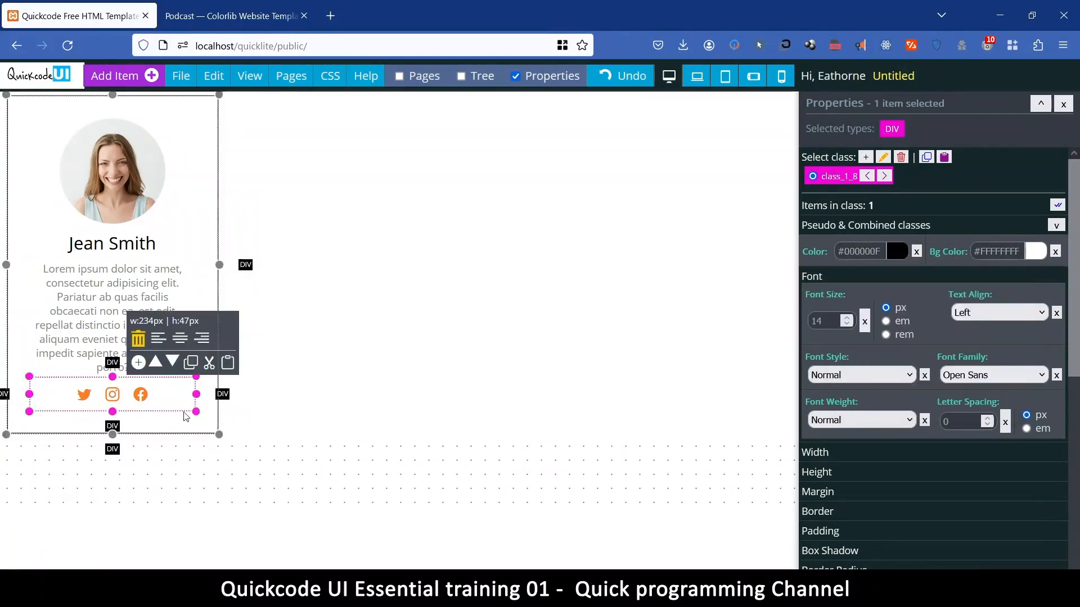
pyautogui.click(201, 135)
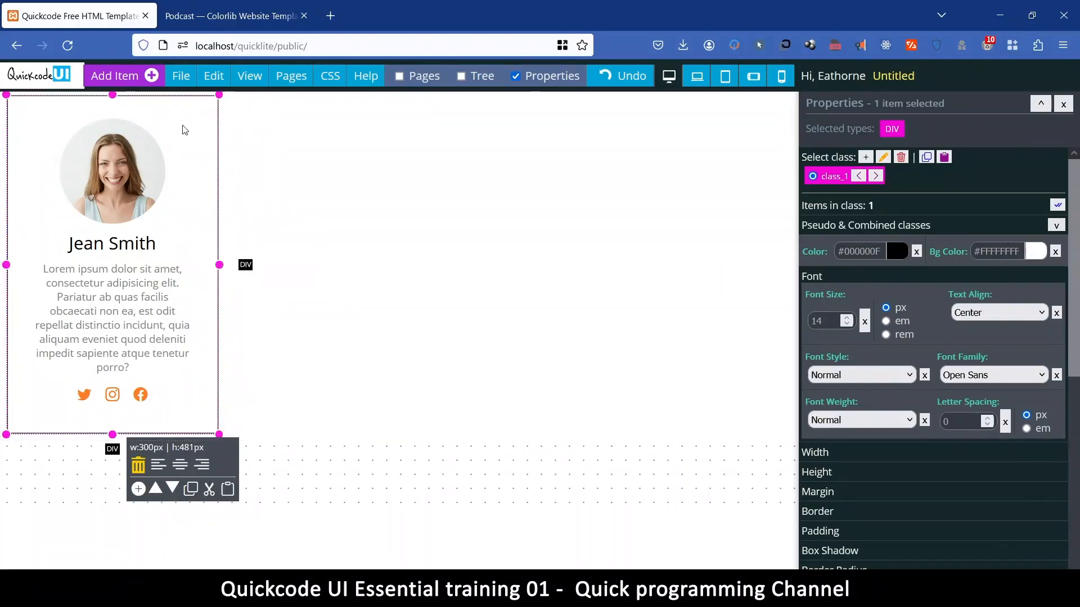
pyautogui.scroll(-2, 886, 374)
pyautogui.scroll(-1, 886, 374)
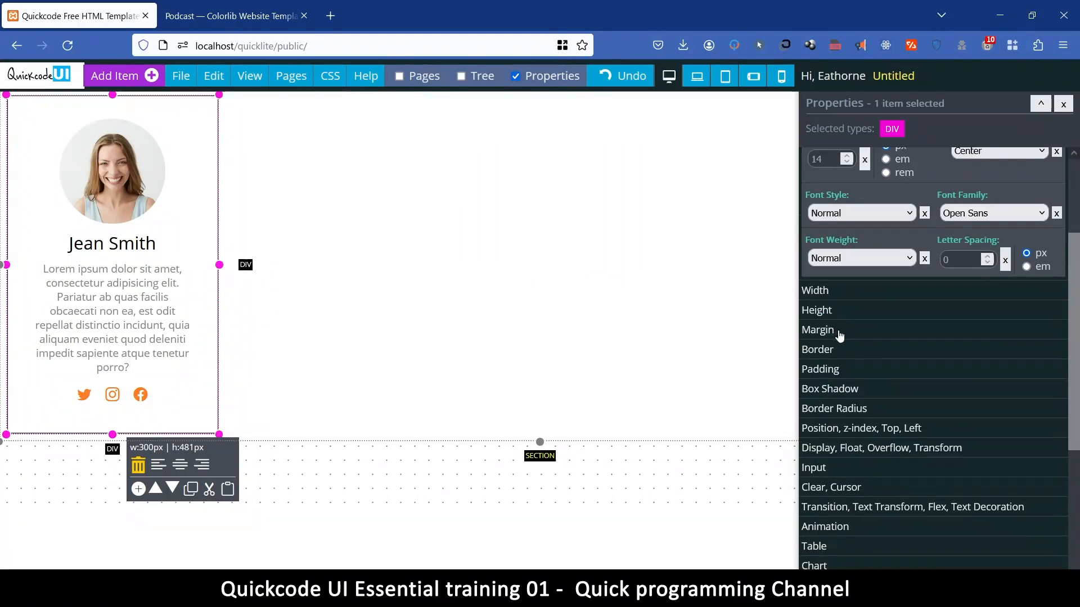
pyautogui.click(837, 331)
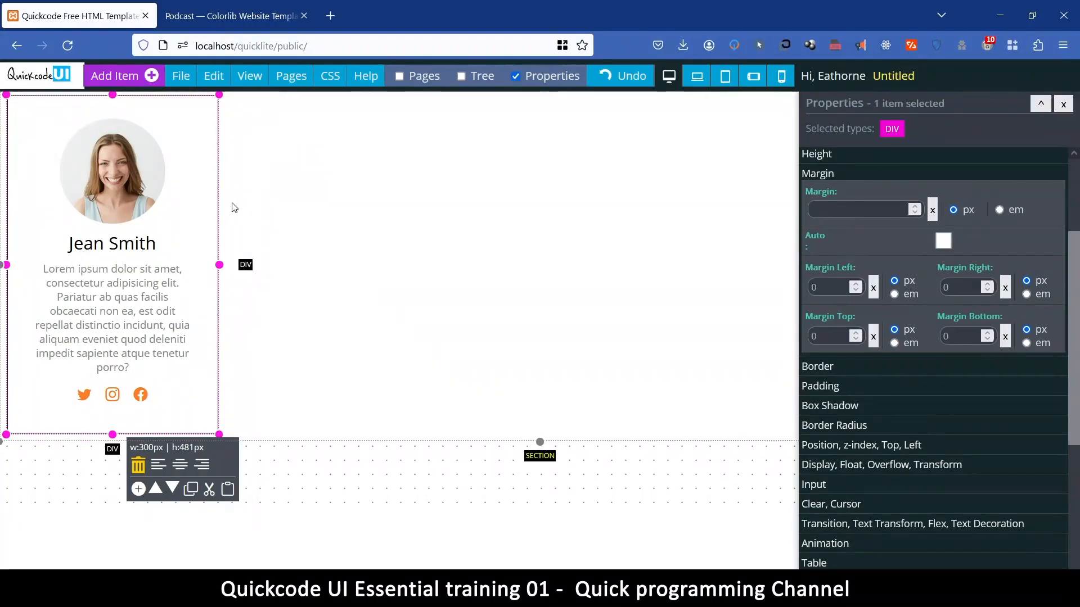
pyautogui.click(833, 210)
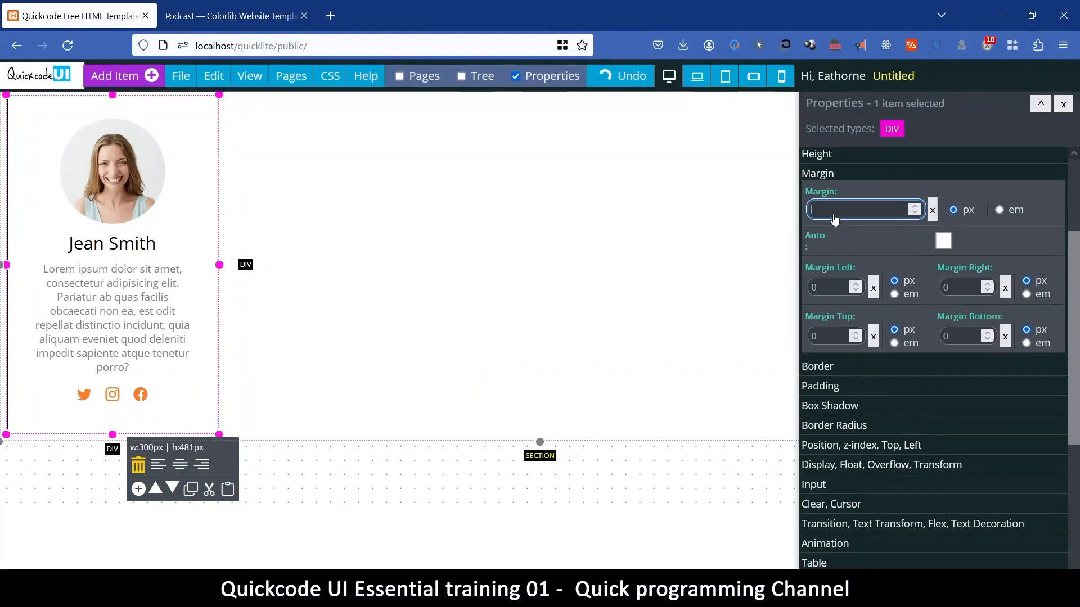
pyautogui.write('10')
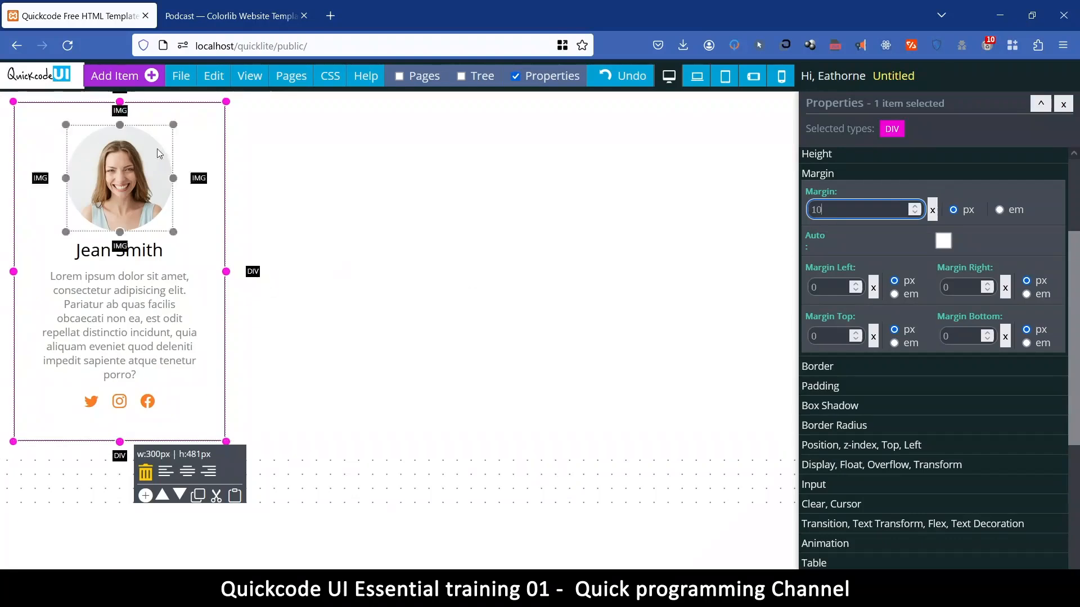
# Select the section around the card and switch to the Podcast template to compare its team layout
pyautogui.click(582, 214)
pyautogui.moveTo(251, 76)
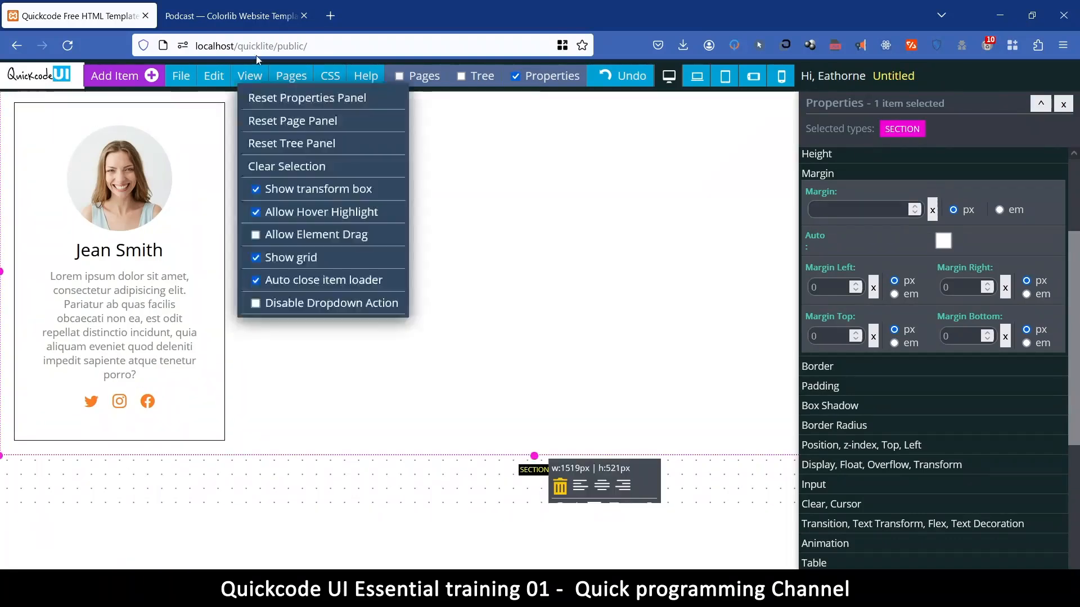
pyautogui.click(251, 15)
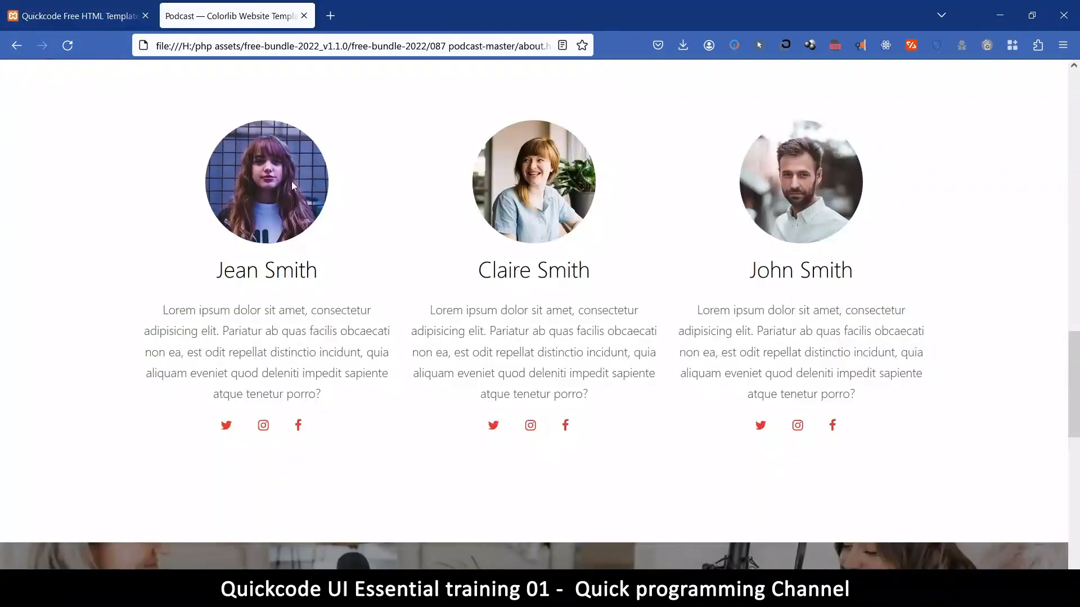
# Switch back to the Quickcode editor and open the width settings of the outer card container
pyautogui.click(82, 17)
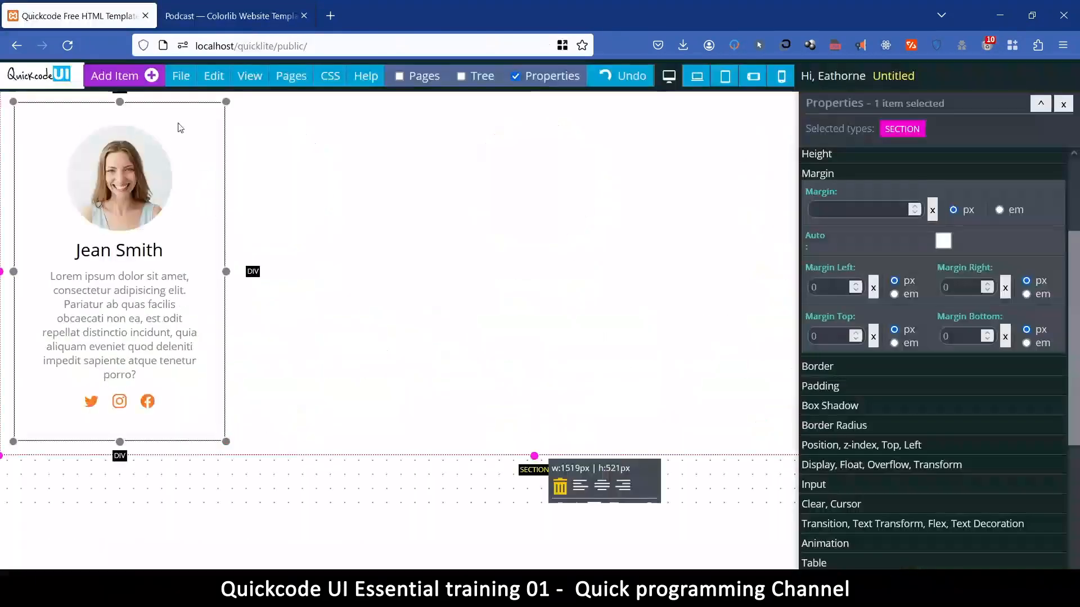
pyautogui.scroll(3, 858, 242)
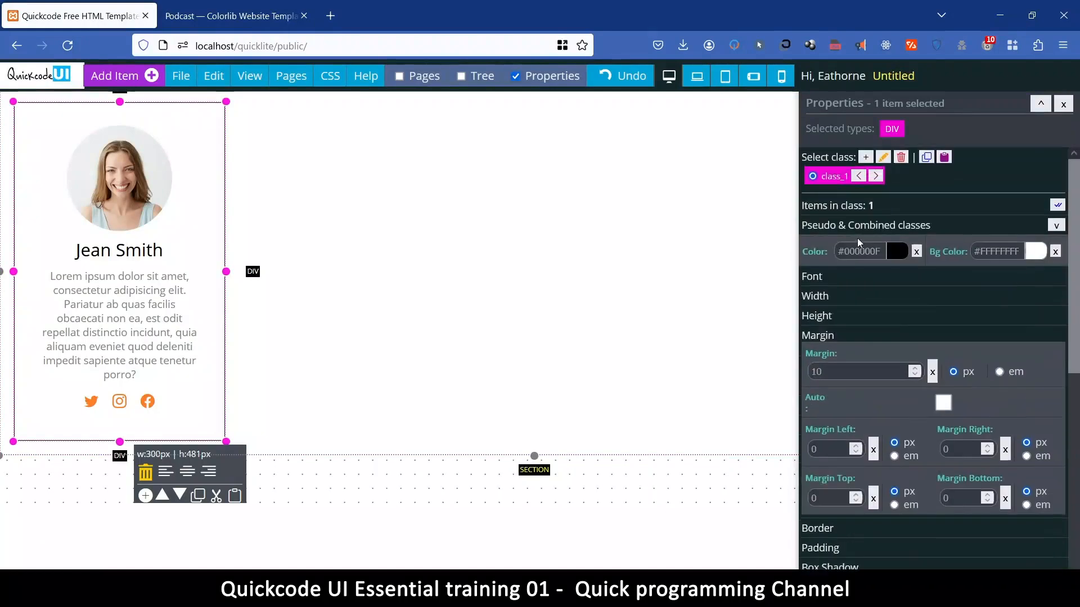
pyautogui.click(825, 297)
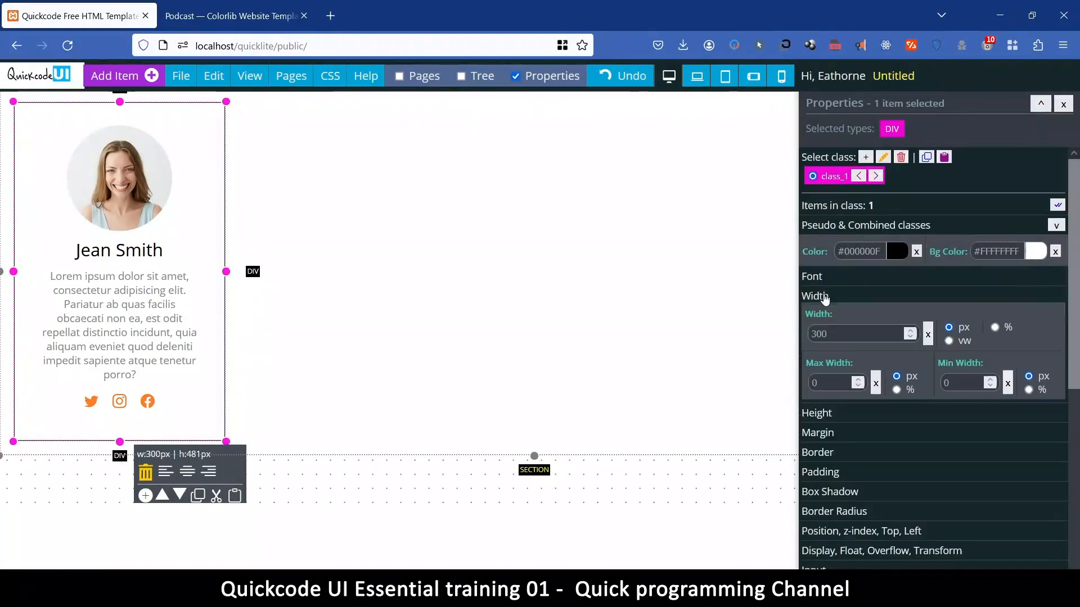
# Try a width of 400 px and then 350 px on the outer card container
pyautogui.click(817, 335)
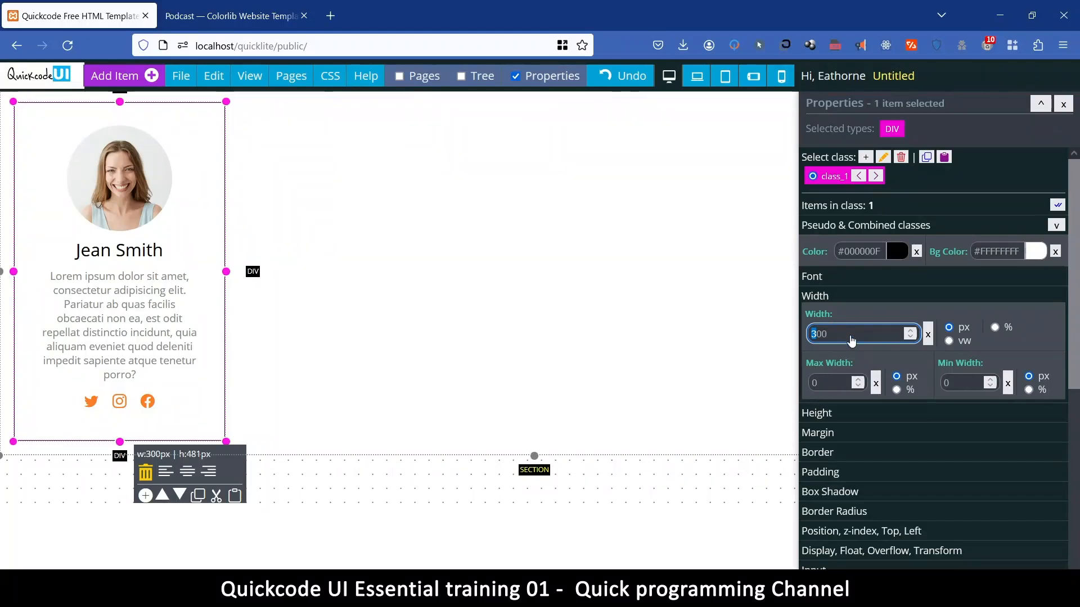
pyautogui.write('4')
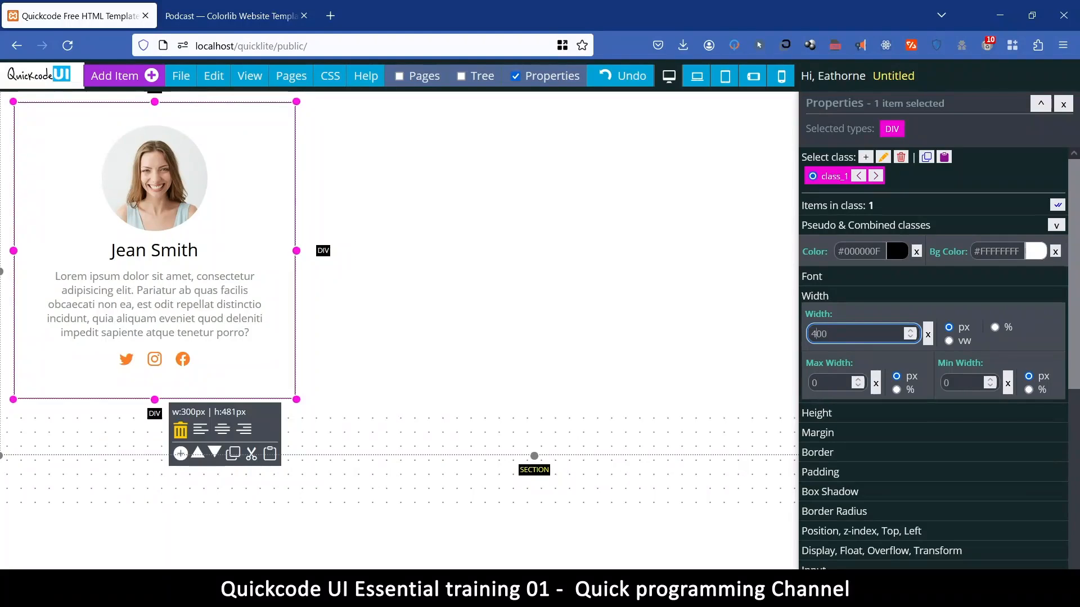
pyautogui.moveTo(832, 336); pyautogui.dragTo(765, 329)
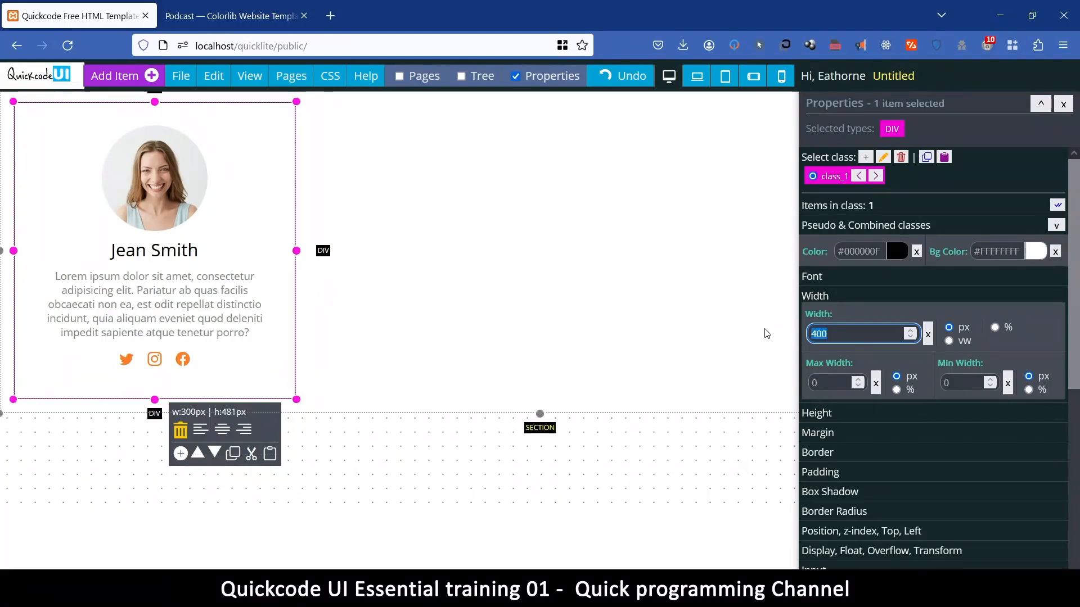
pyautogui.write('350')
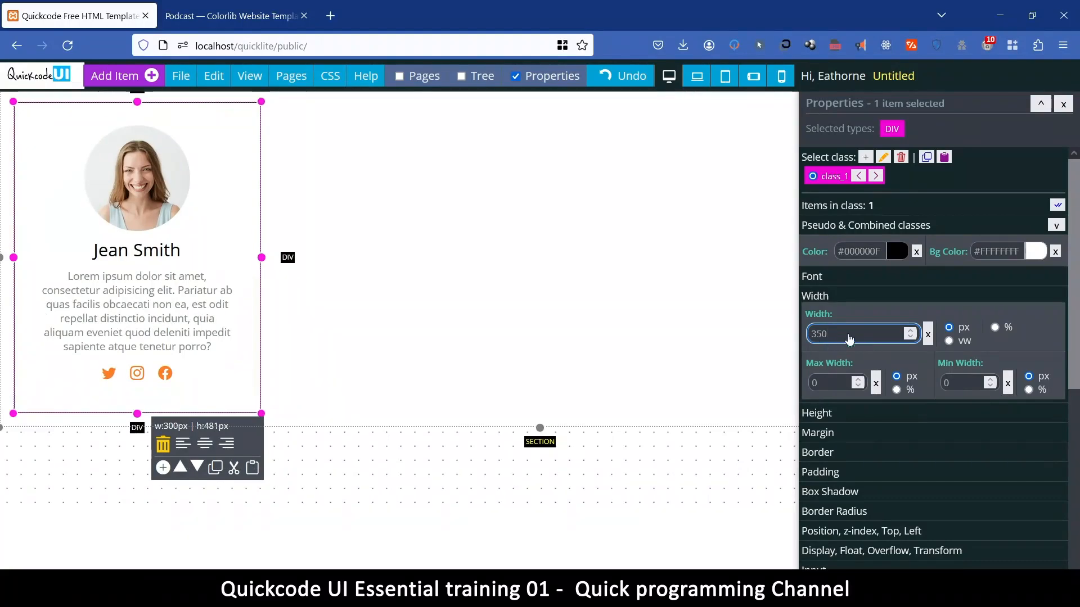
# Set the outer card container's width to 100 %
pyautogui.press('BackSpace')
pyautogui.press('BackSpace')
pyautogui.press('BackSpace')
pyautogui.write('100')
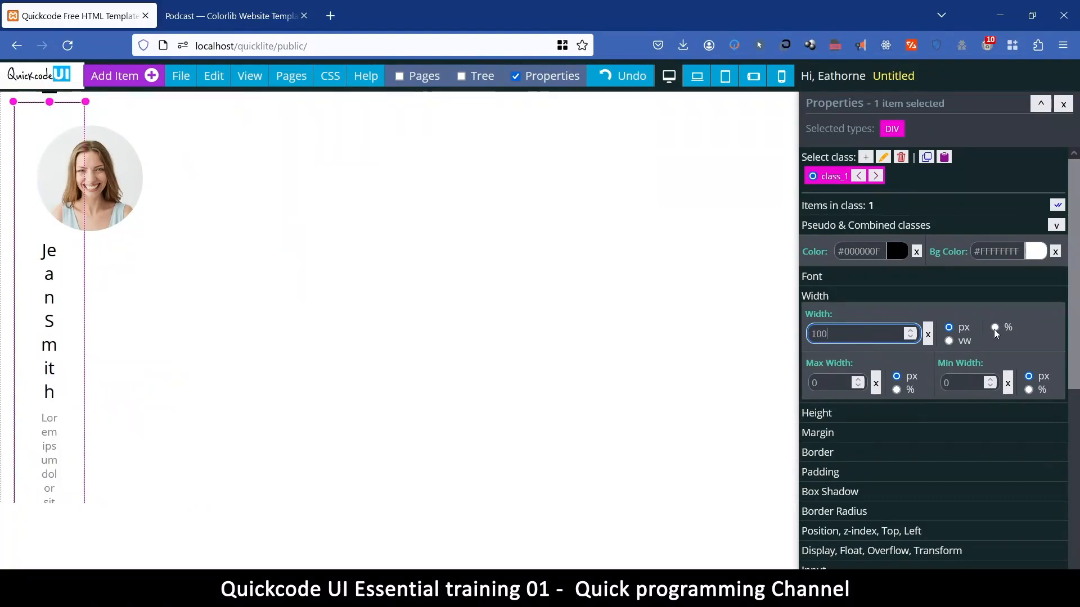
pyautogui.click(994, 328)
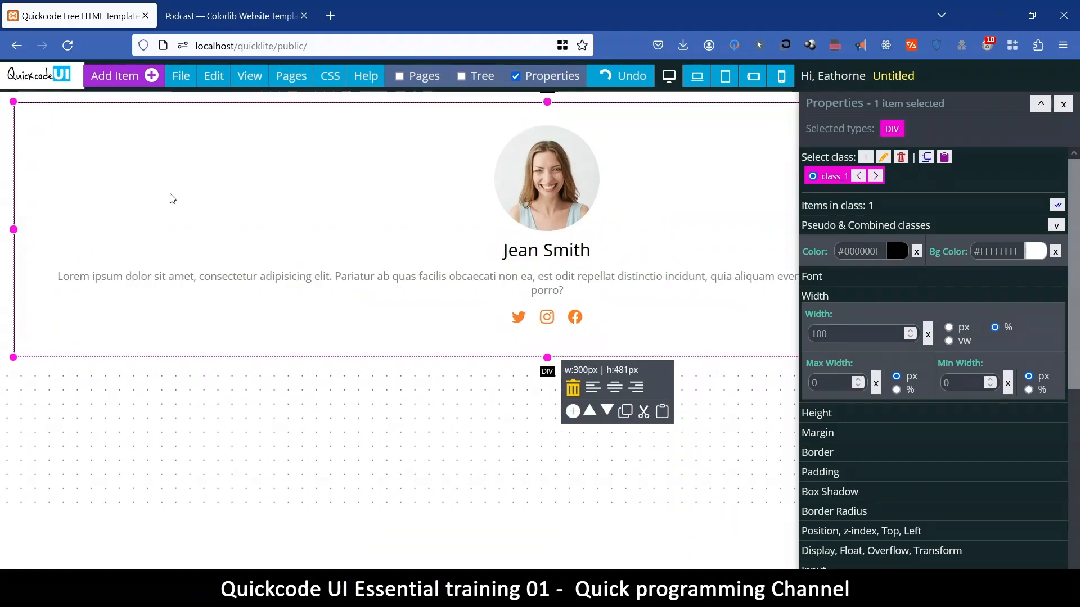
# Open the outer card container's maximum width value for editing
pyautogui.click(828, 388)
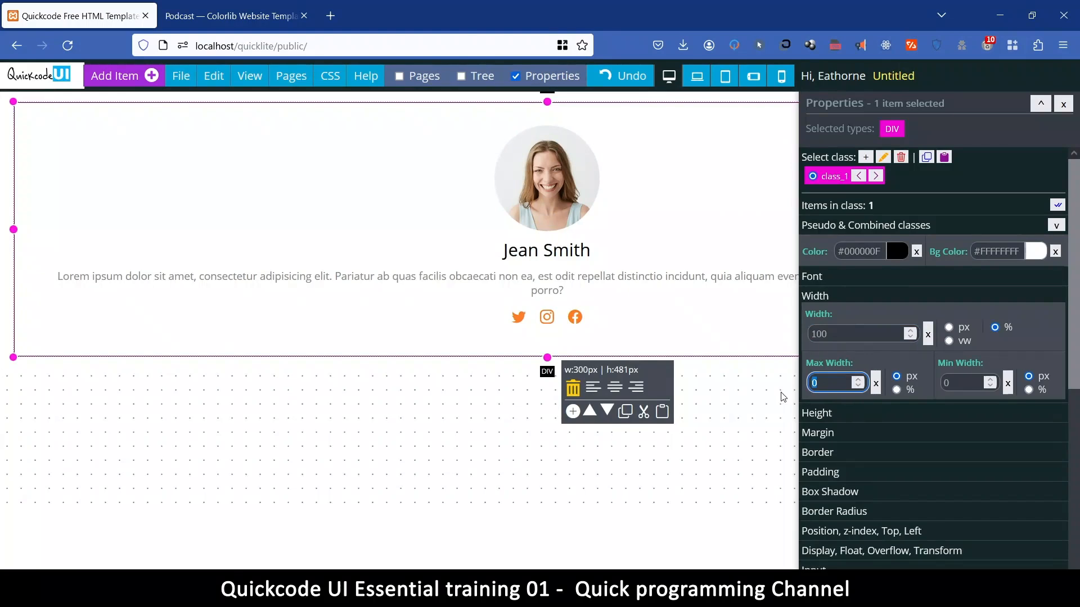
# Try a 350 px maximum width on the profile card, clear it and give the card a fixed width of 350 px instead
pyautogui.write('350')
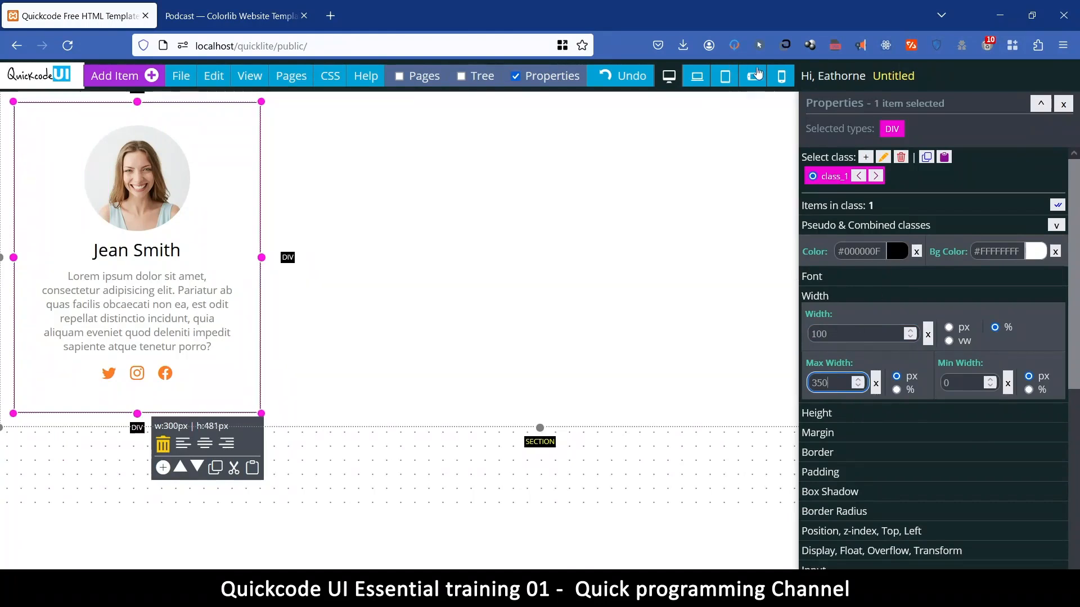
pyautogui.click(877, 385)
pyautogui.moveTo(845, 341); pyautogui.dragTo(783, 338)
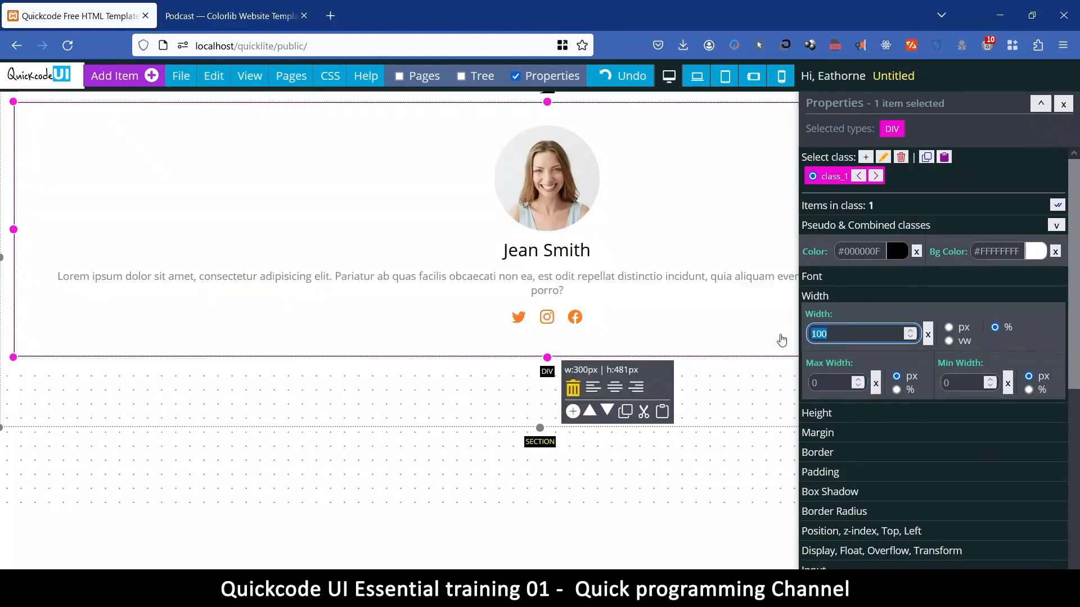
pyautogui.write('350')
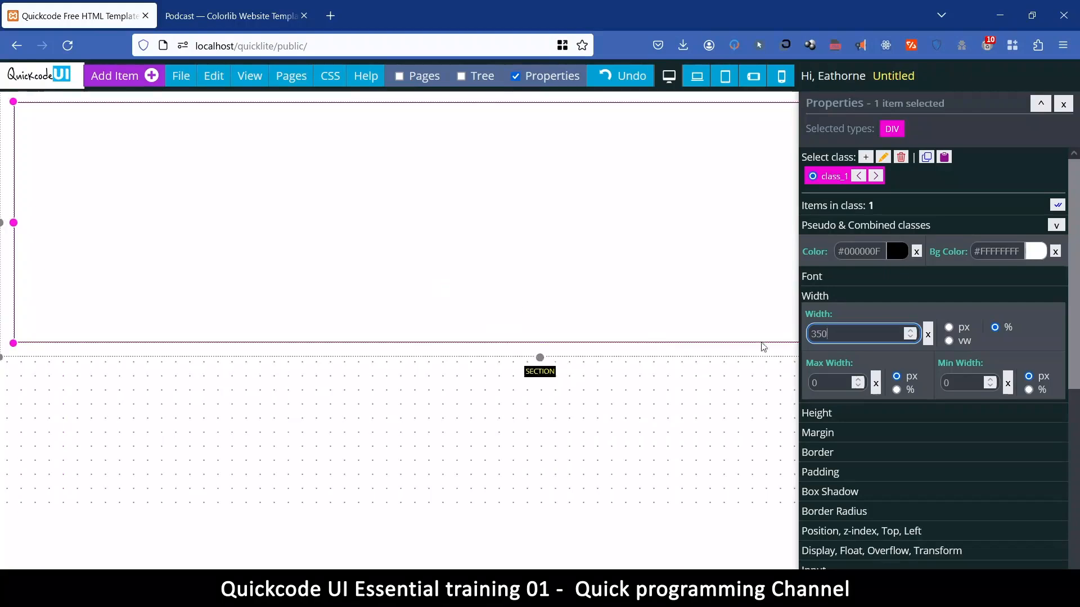
pyautogui.click(949, 327)
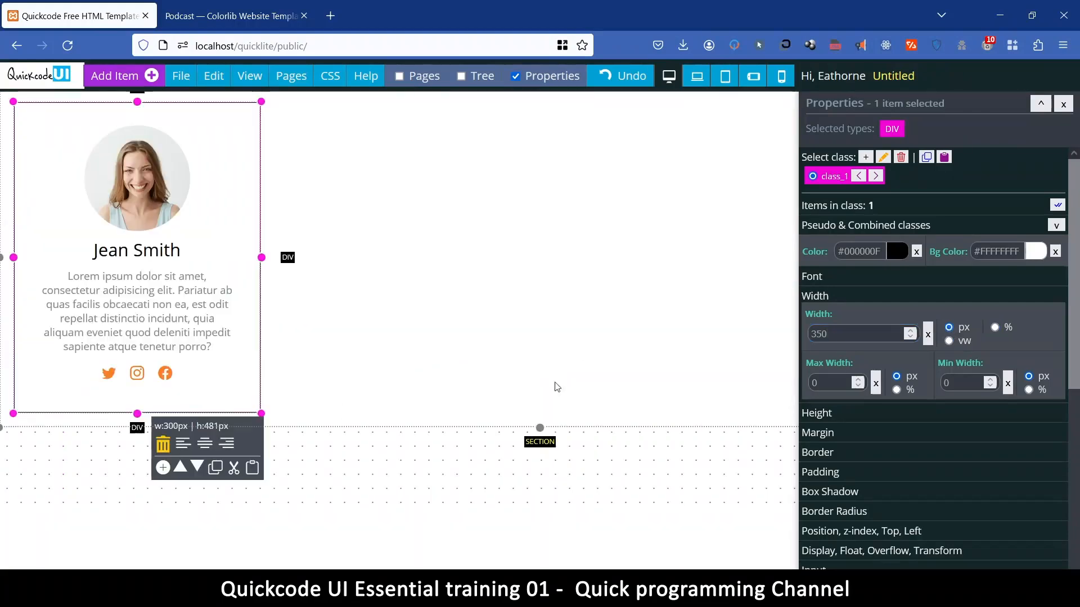
# Preview the fixed-width card at the desktop, laptop, tablet and phone screen sizes and examine its Styles code at each size
pyautogui.click(727, 79)
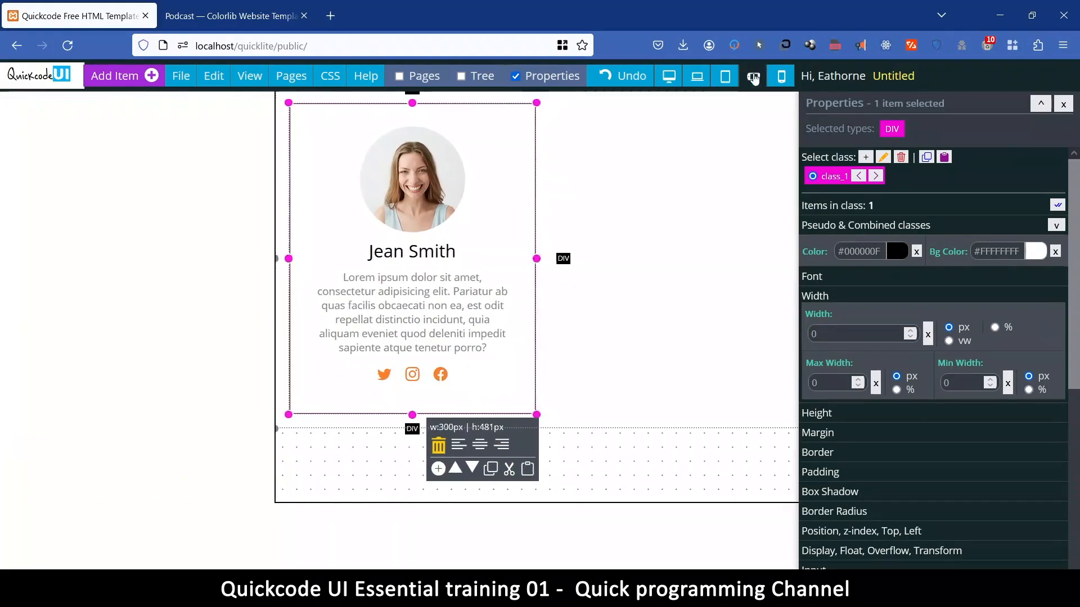
pyautogui.click(780, 78)
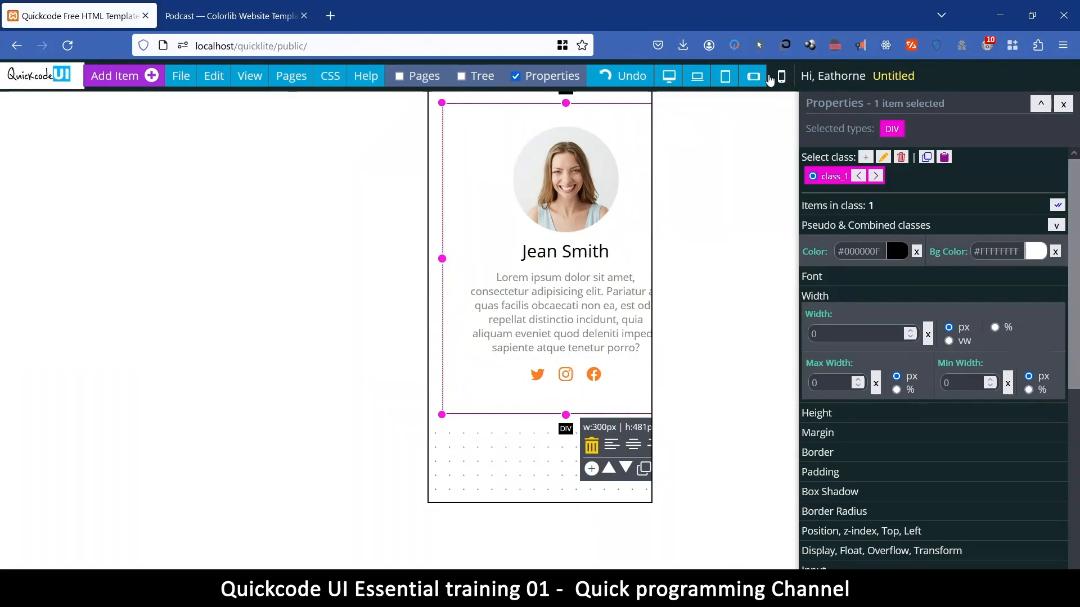
pyautogui.scroll(-10, 908, 331)
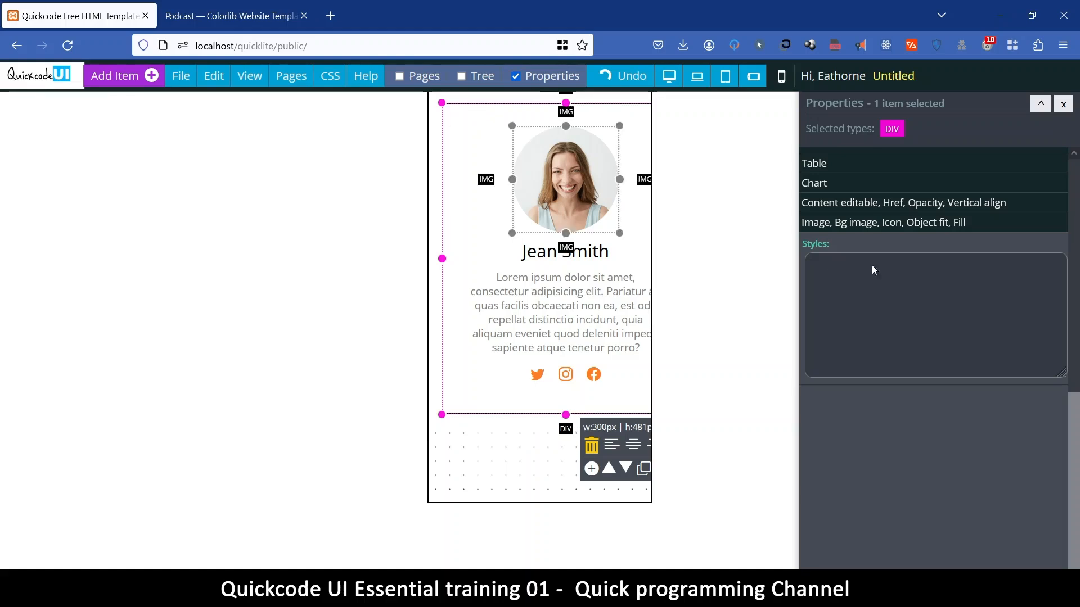
pyautogui.click(666, 77)
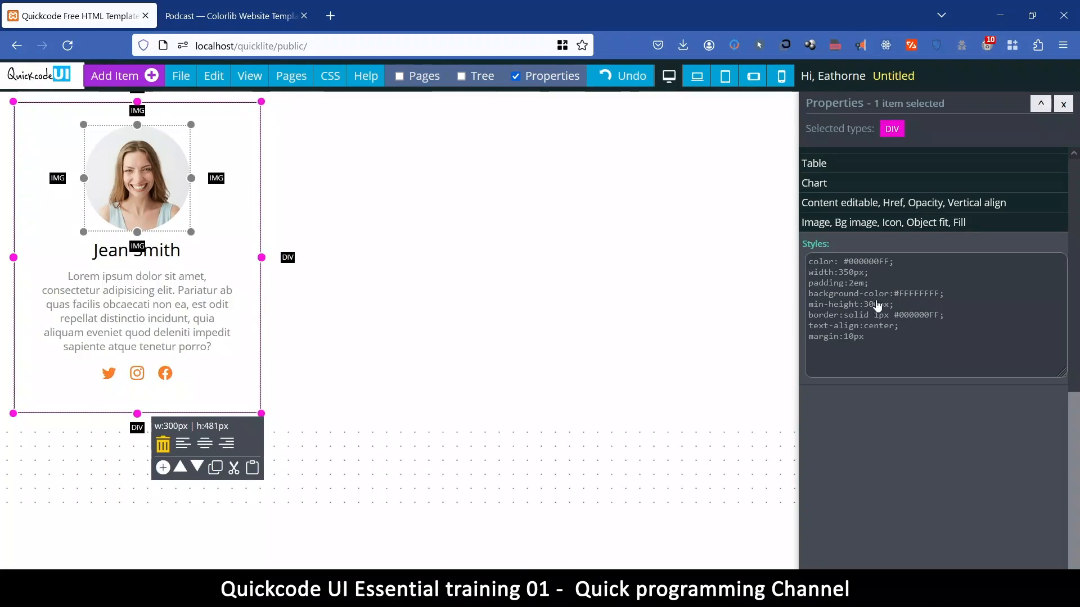
pyautogui.click(693, 78)
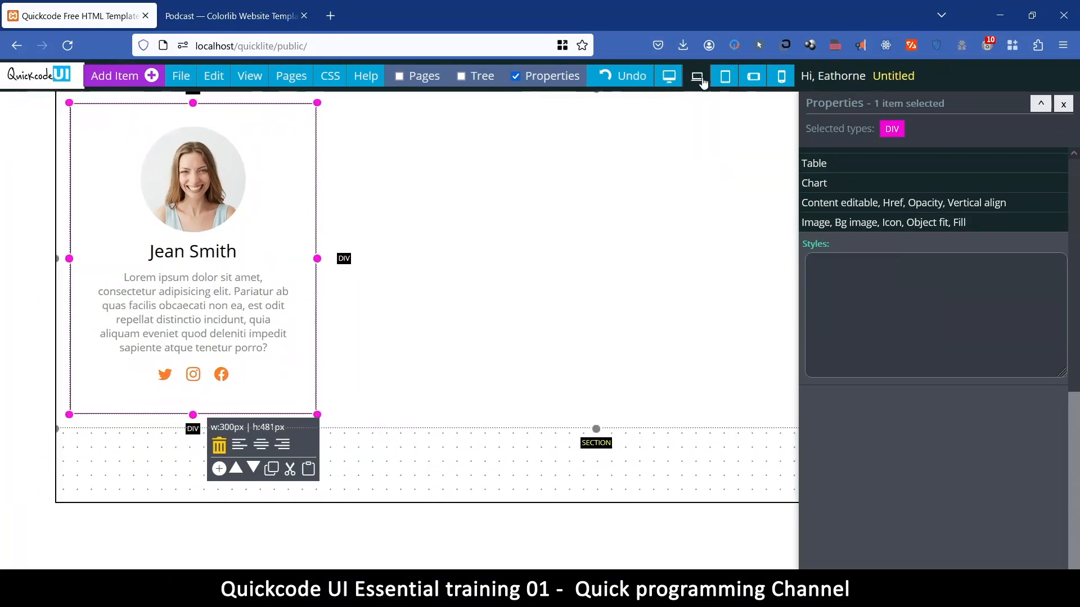
pyautogui.click(744, 80)
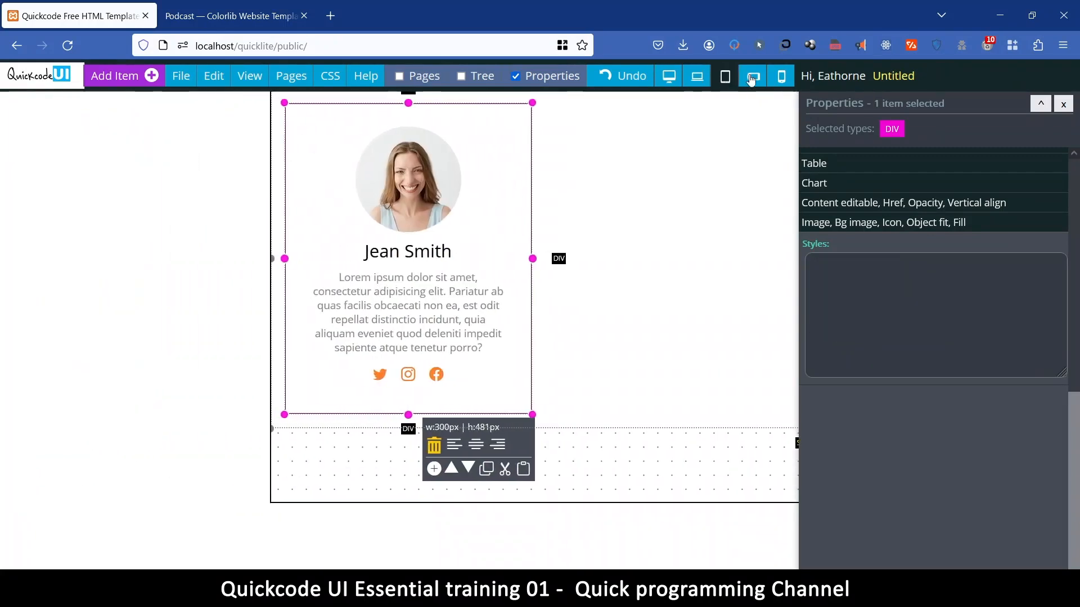
pyautogui.click(780, 77)
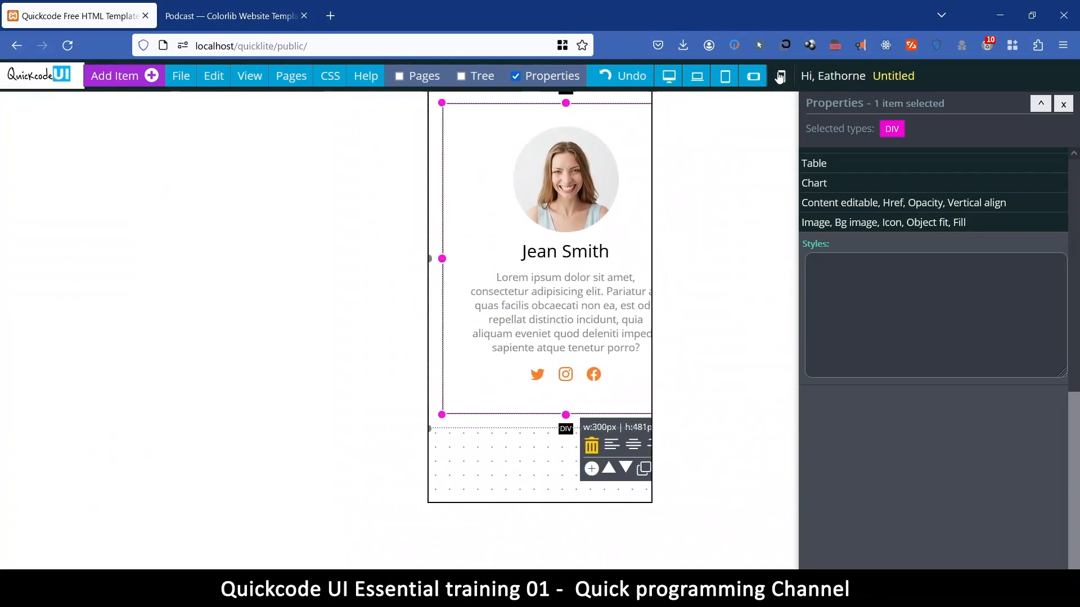
pyautogui.click(698, 77)
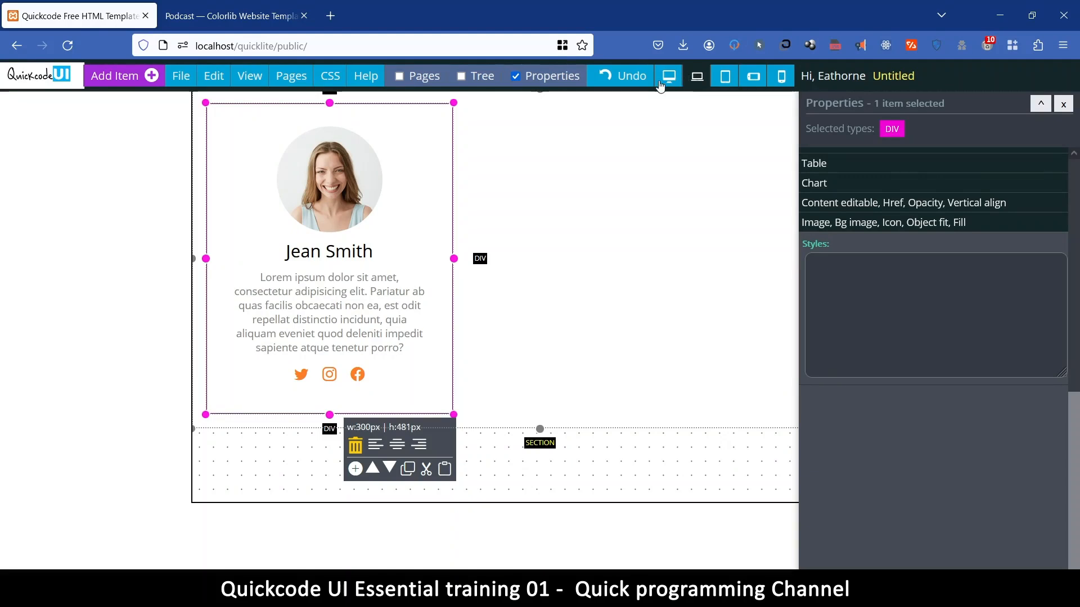
pyautogui.click(730, 80)
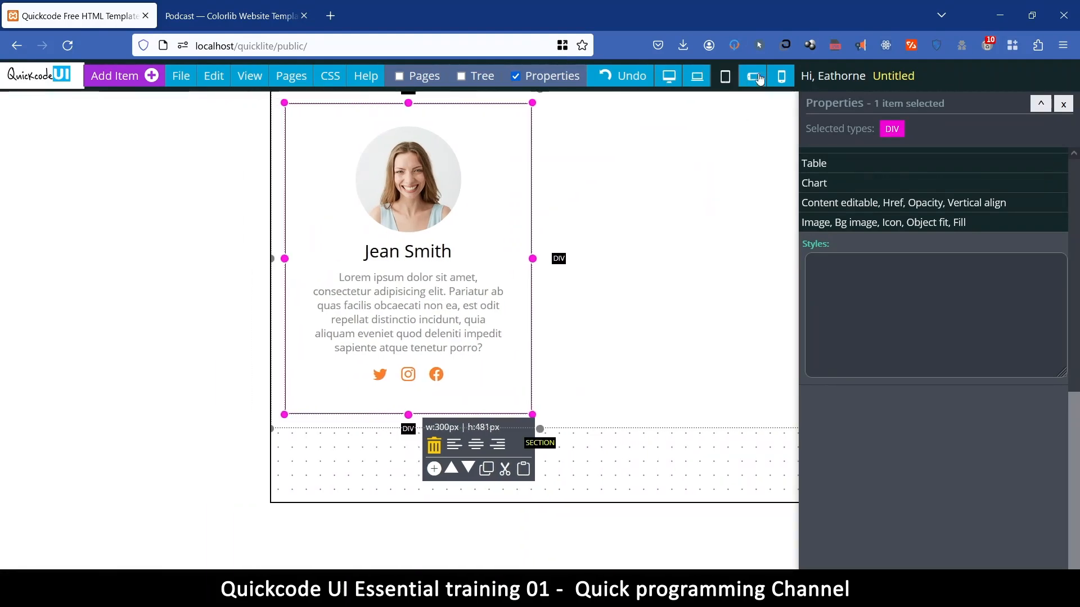
pyautogui.click(781, 77)
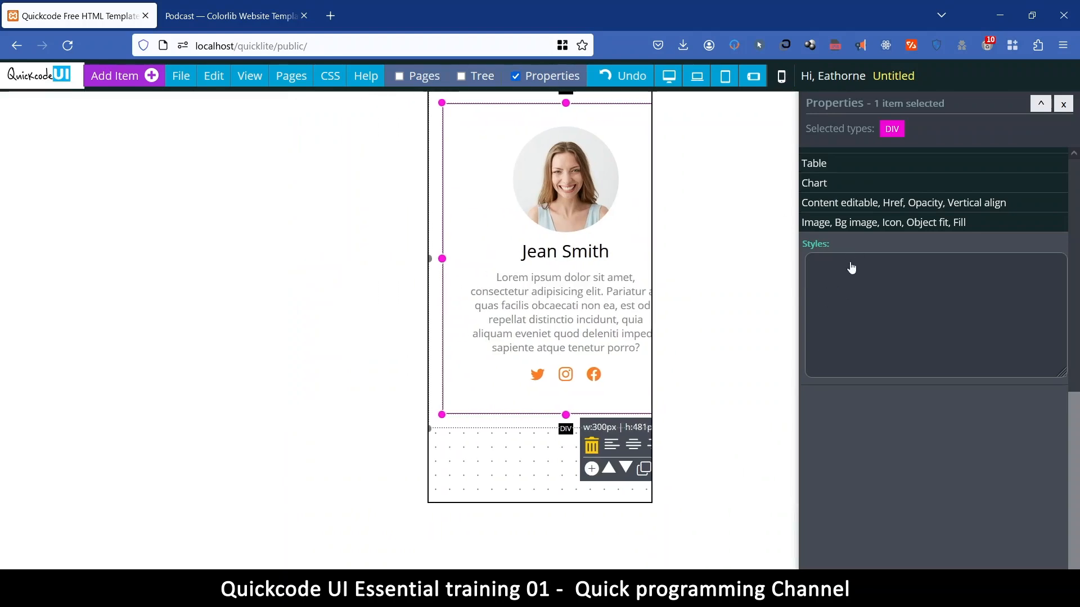
pyautogui.click(669, 77)
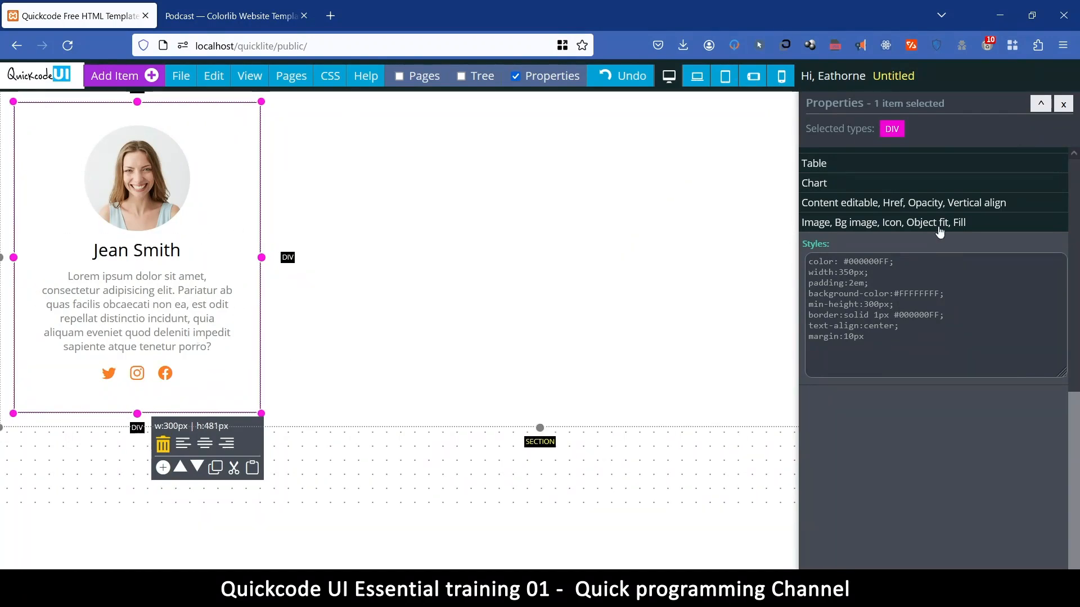
# For the desktop size, set the profile card's width to 100% and its maximum width to 350 px
pyautogui.scroll(5, 940, 237)
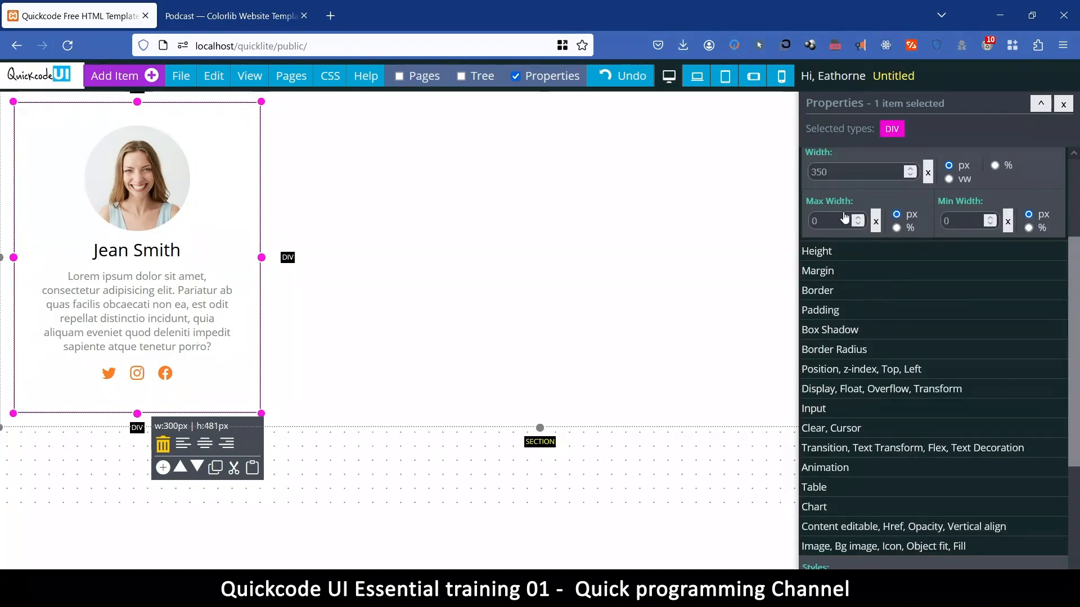
pyautogui.moveTo(841, 176); pyautogui.dragTo(774, 188)
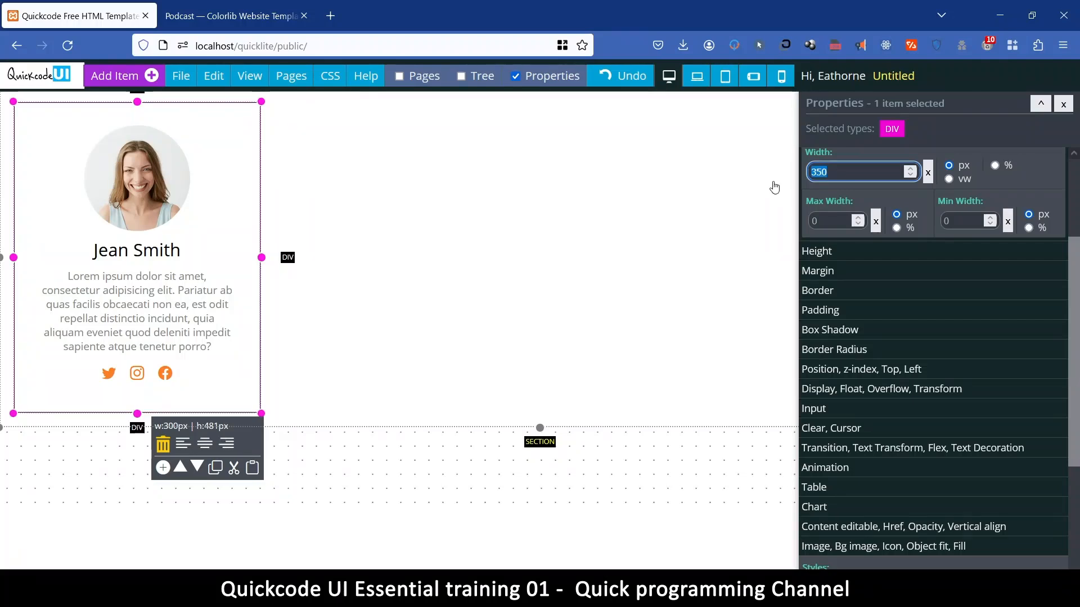
pyautogui.write('100')
pyautogui.click(995, 165)
pyautogui.click(830, 221)
pyautogui.write('350')
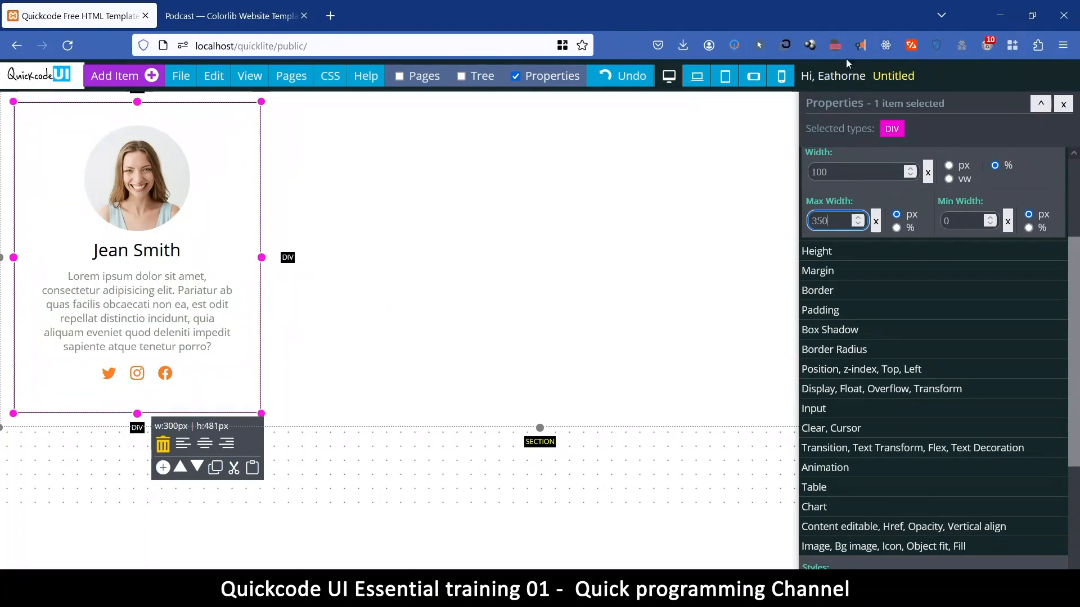
# Preview the profile card at the tablet, portrait phone and landscape phone screen sizes
pyautogui.click(726, 79)
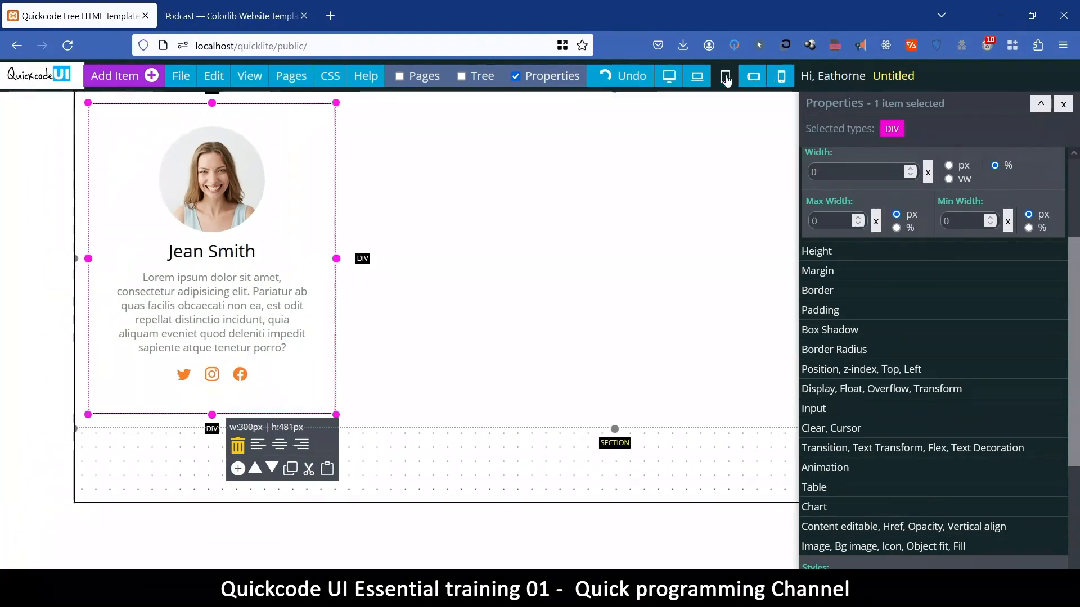
pyautogui.click(776, 78)
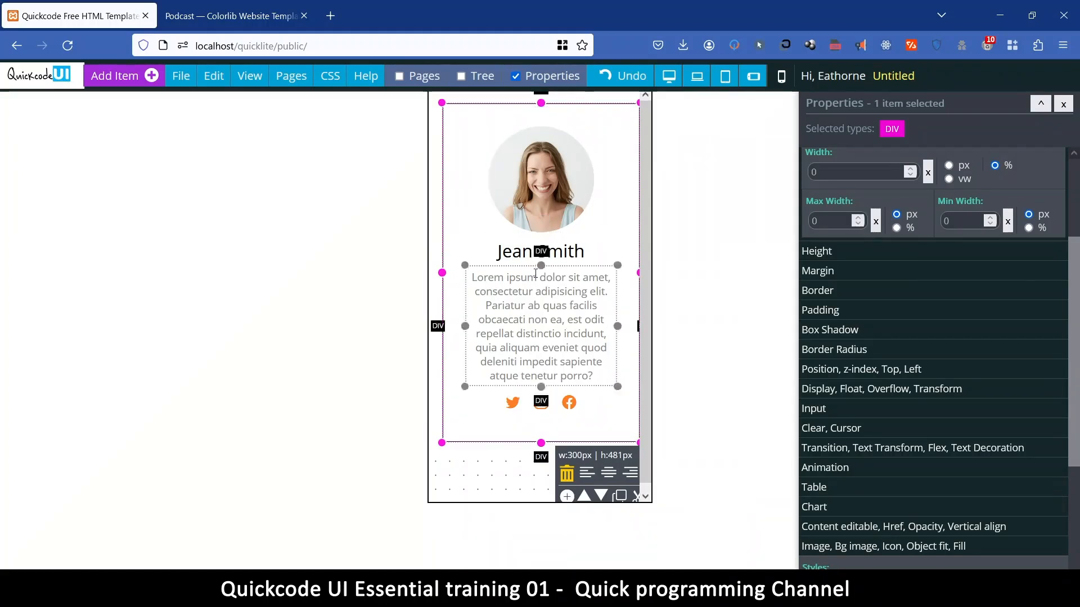
pyautogui.click(753, 77)
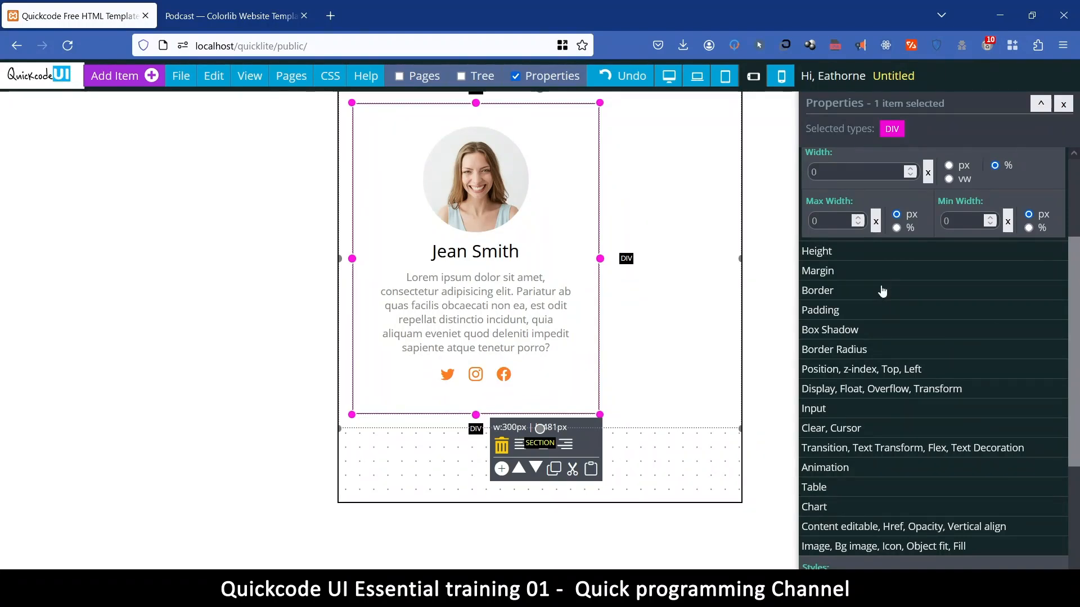
# Set the profile card's overall margin to 0 px for the landscape phone size
pyautogui.click(819, 271)
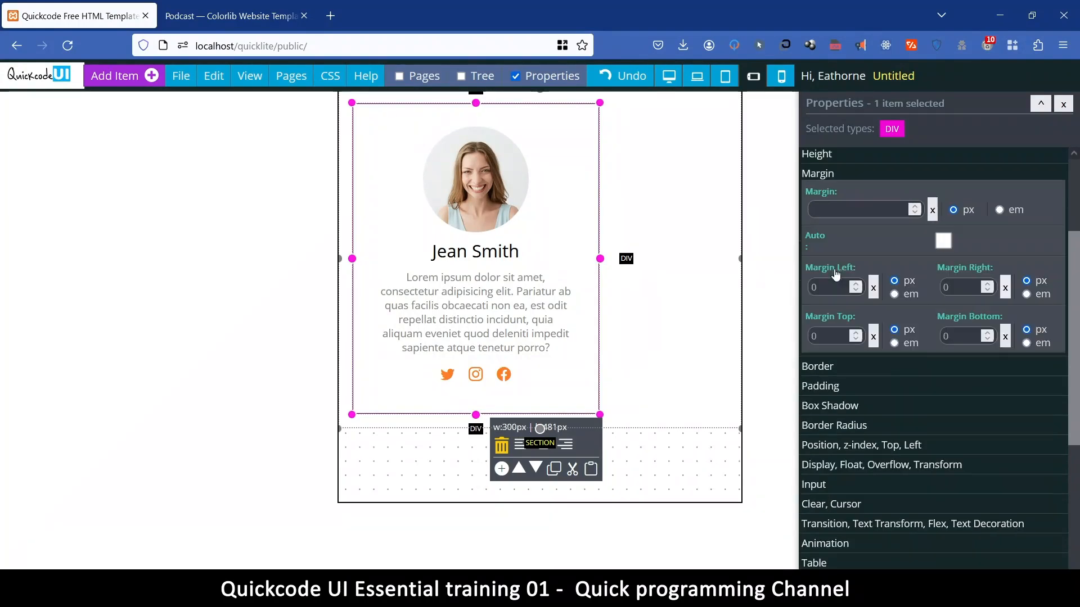
pyautogui.click(839, 212)
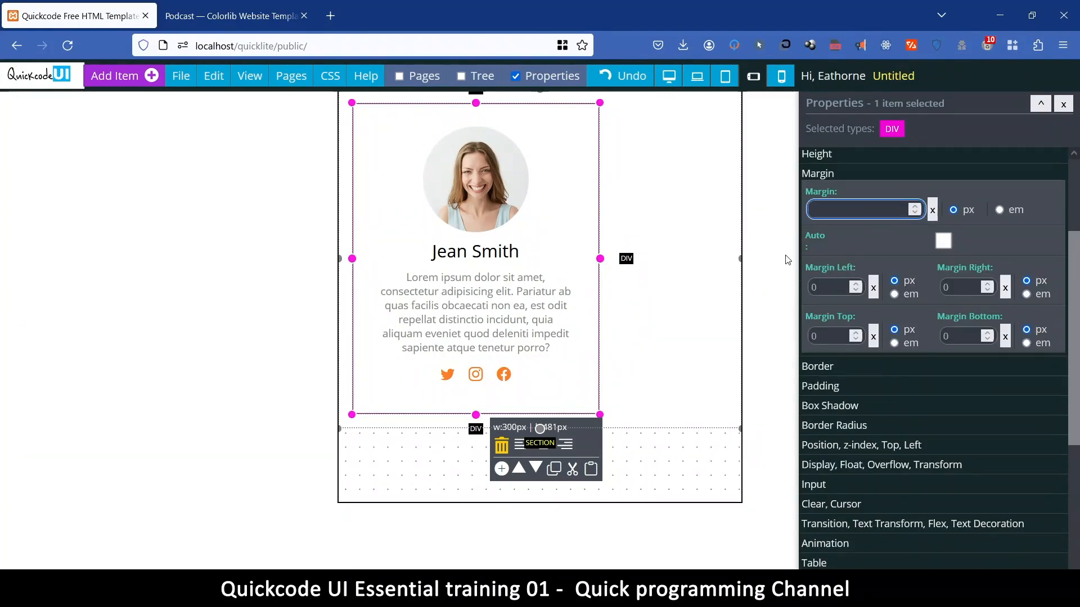
pyautogui.write('0')
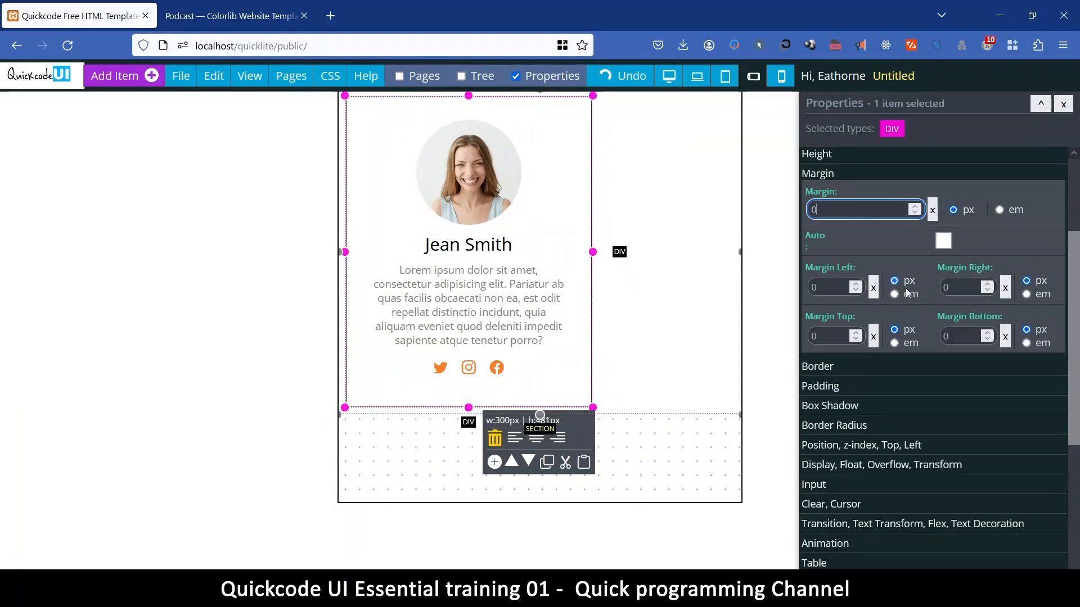
# For the landscape phone size, set the profile card's width to 100% and its maximum width to 100%
pyautogui.scroll(3, 843, 161)
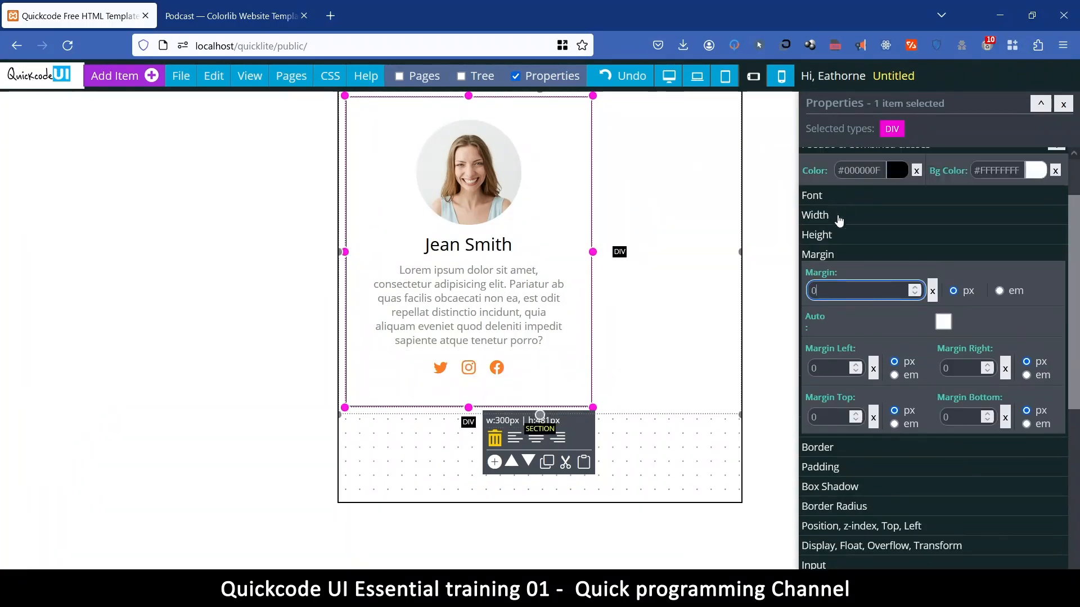
pyautogui.click(838, 216)
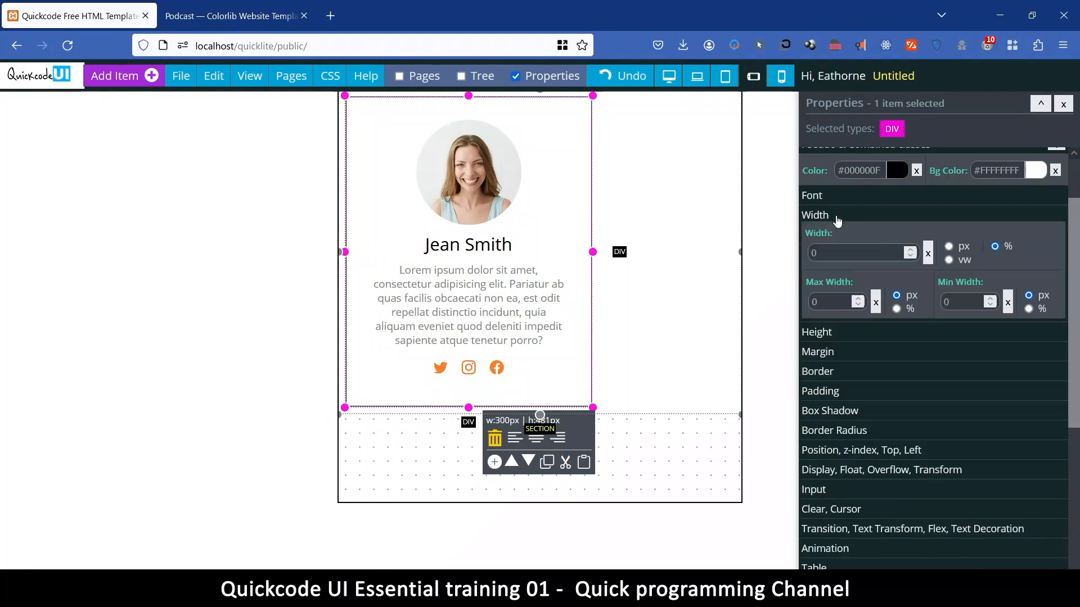
pyautogui.click(834, 253)
pyautogui.write('100')
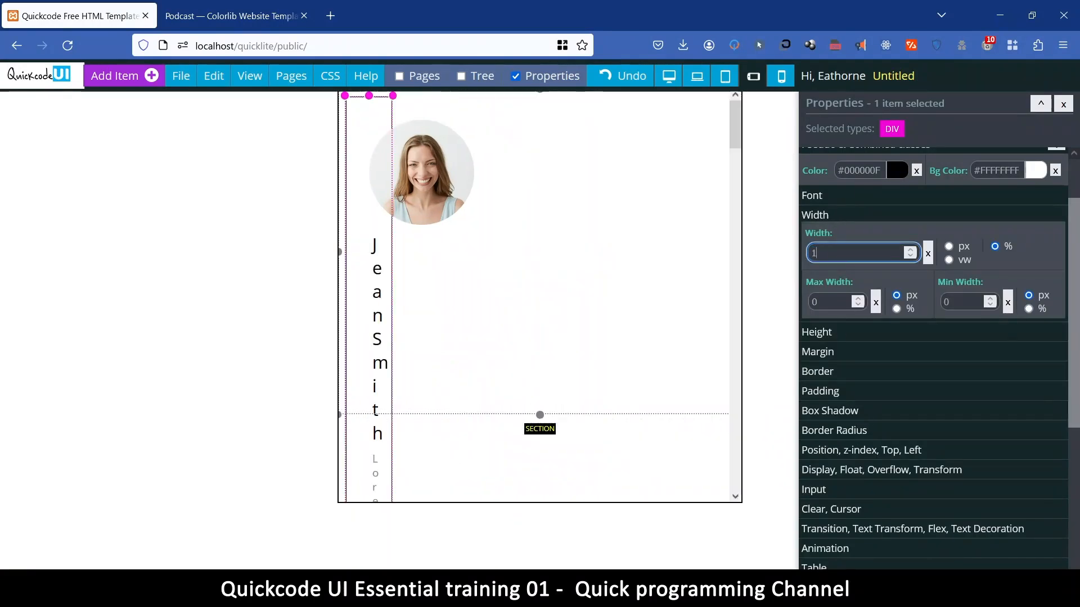
pyautogui.click(949, 247)
pyautogui.click(995, 247)
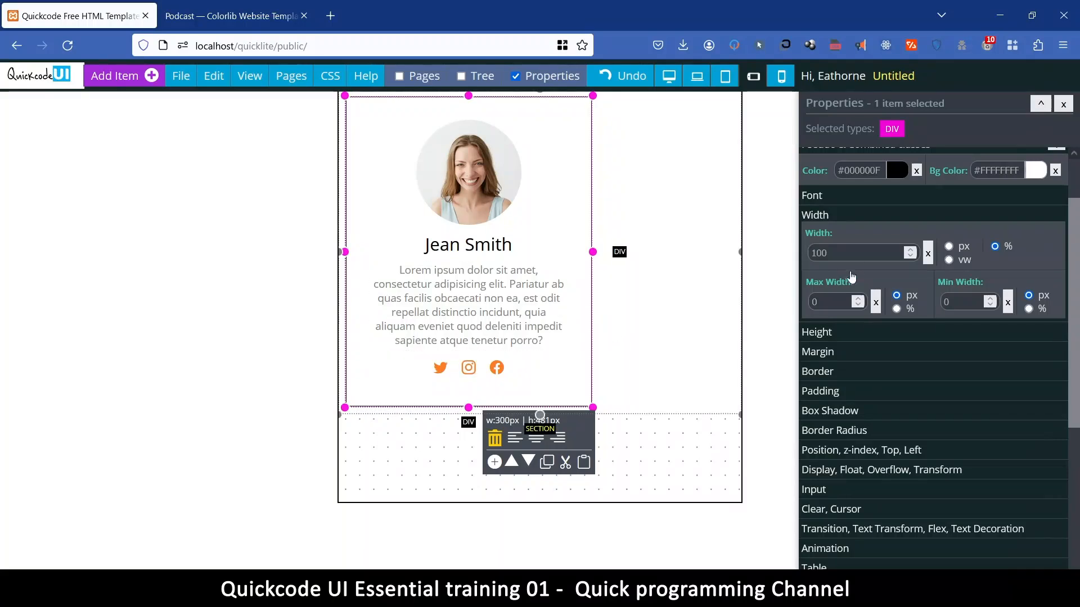
pyautogui.doubleClick(831, 304)
pyautogui.write('100')
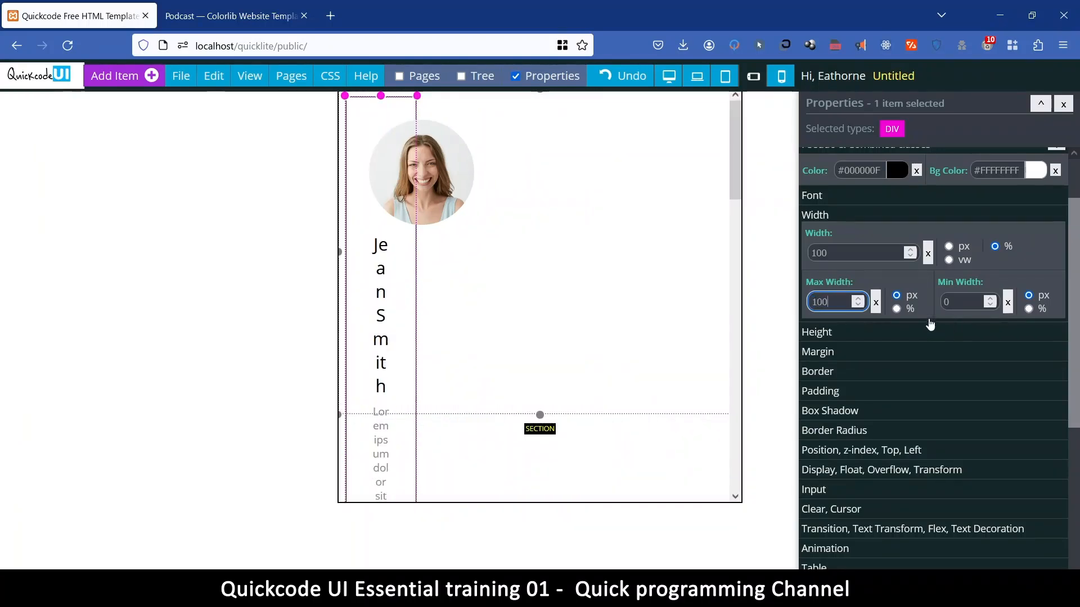
pyautogui.click(896, 309)
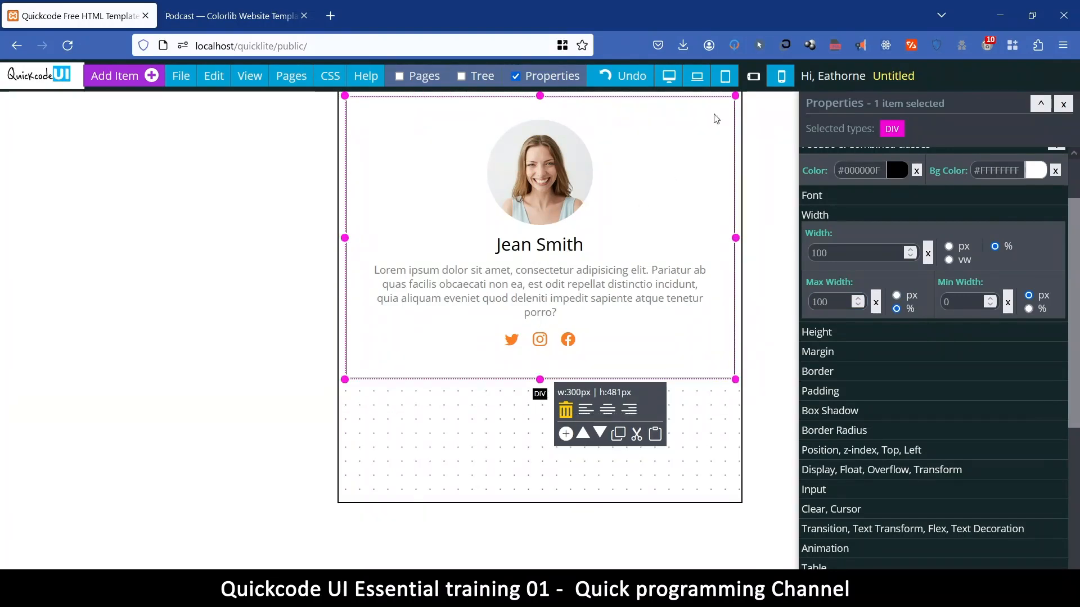
# Check the card's layout at the tablet, portrait phone and desktop sizes, and reselect the card inside its section
pyautogui.click(754, 77)
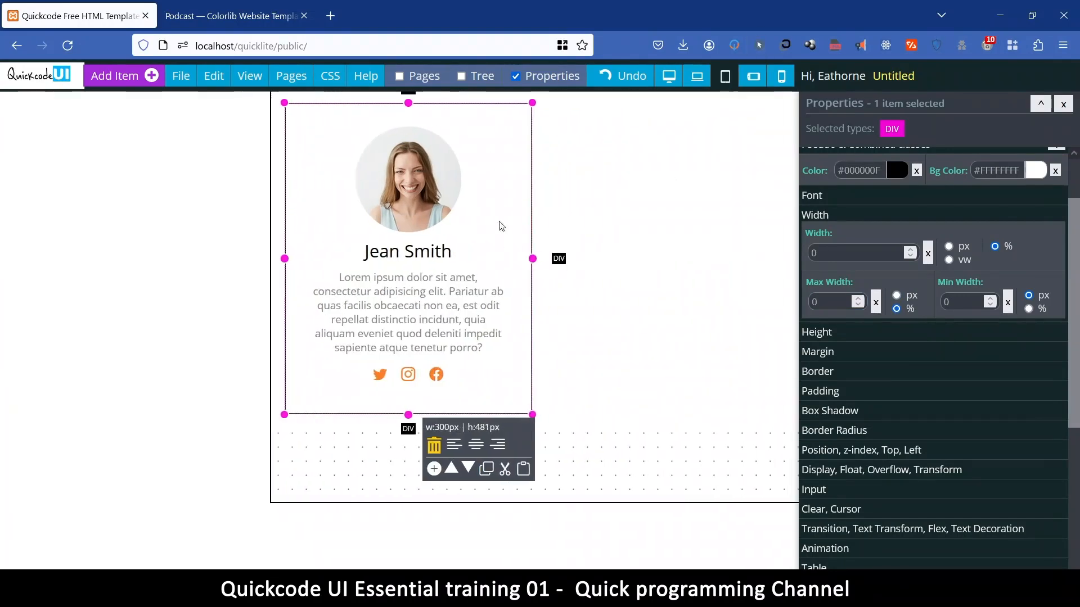
pyautogui.click(781, 77)
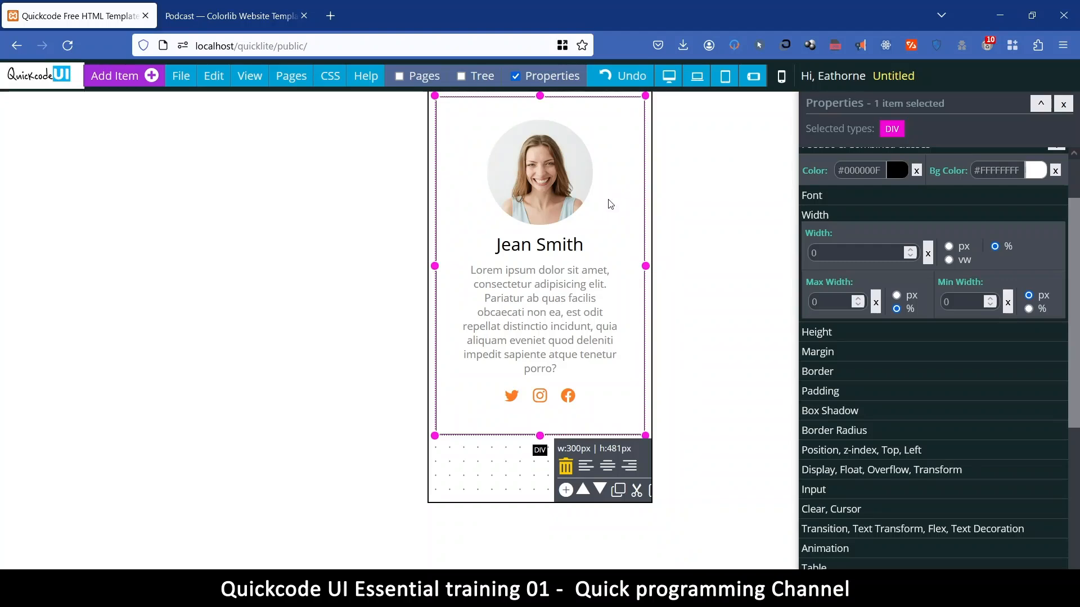
pyautogui.click(668, 78)
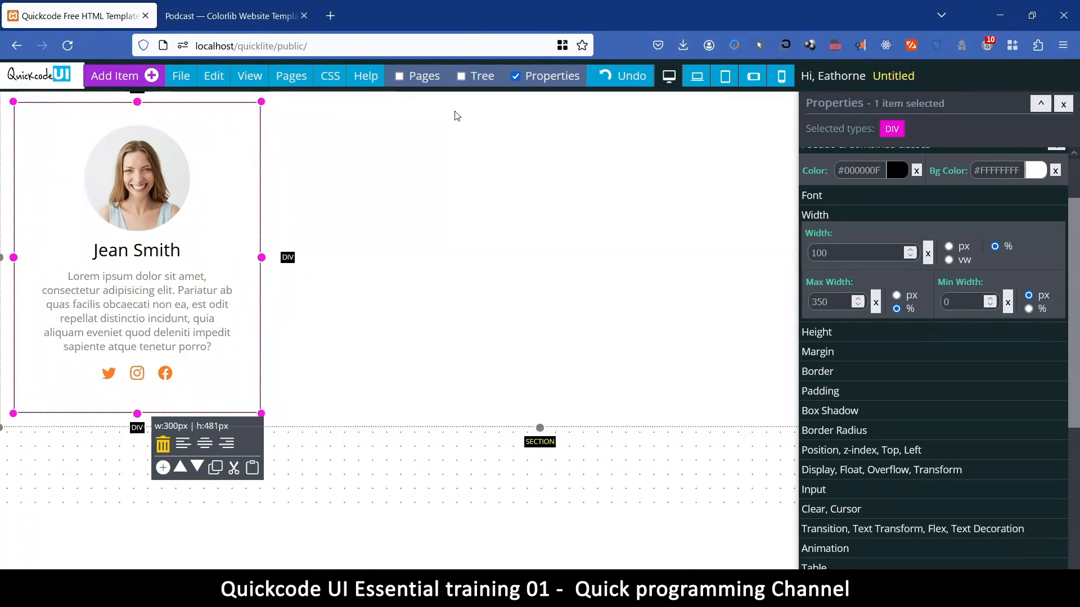
pyautogui.click(349, 180)
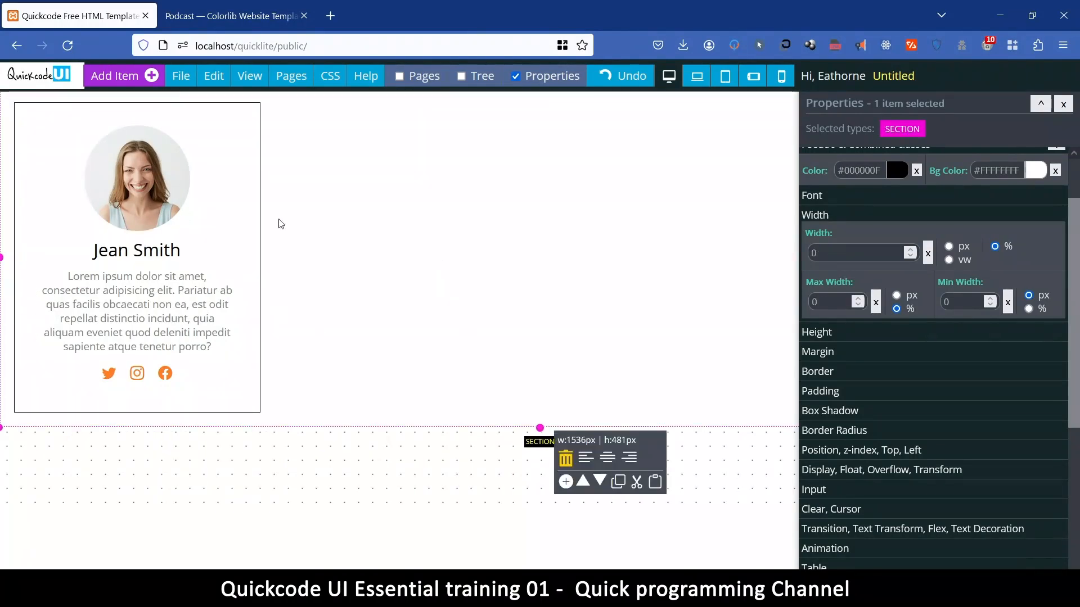
pyautogui.click(240, 150)
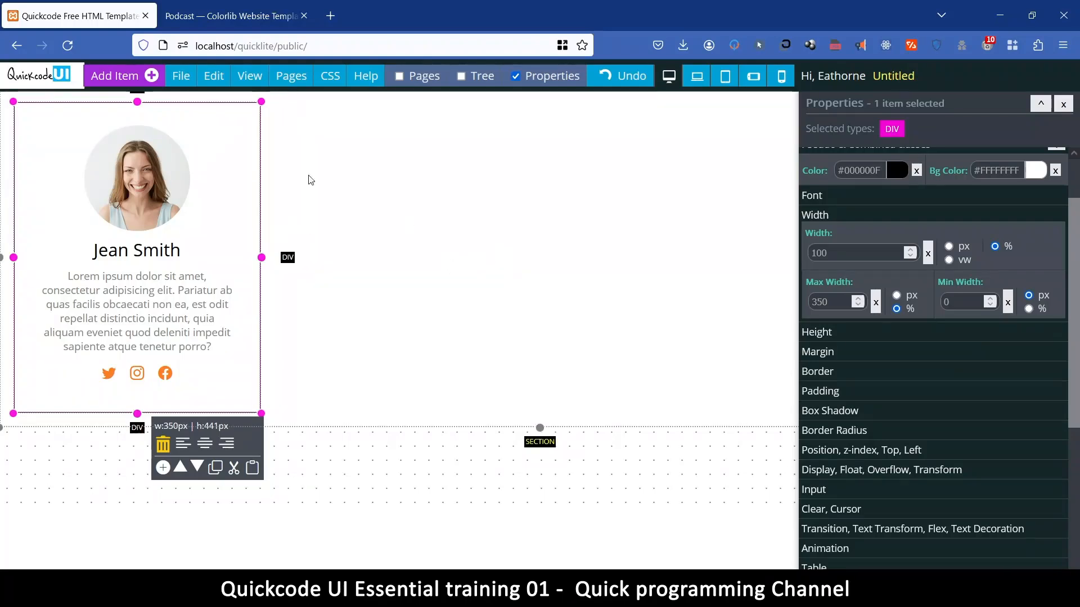
# Clone the selected profile card so that a second card sits below it in the same section
pyautogui.click(214, 74)
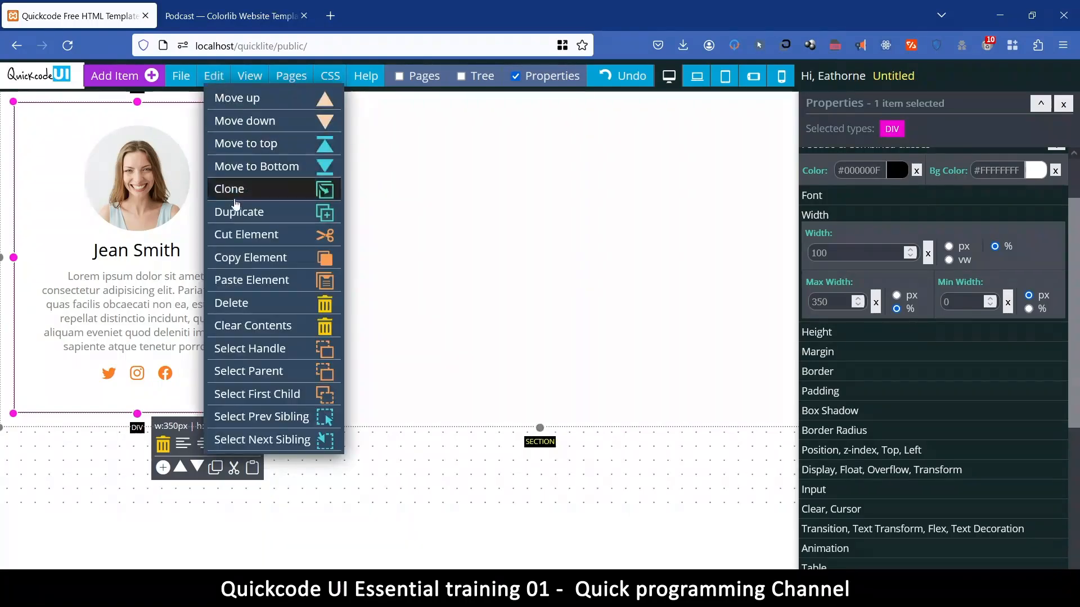
pyautogui.click(214, 75)
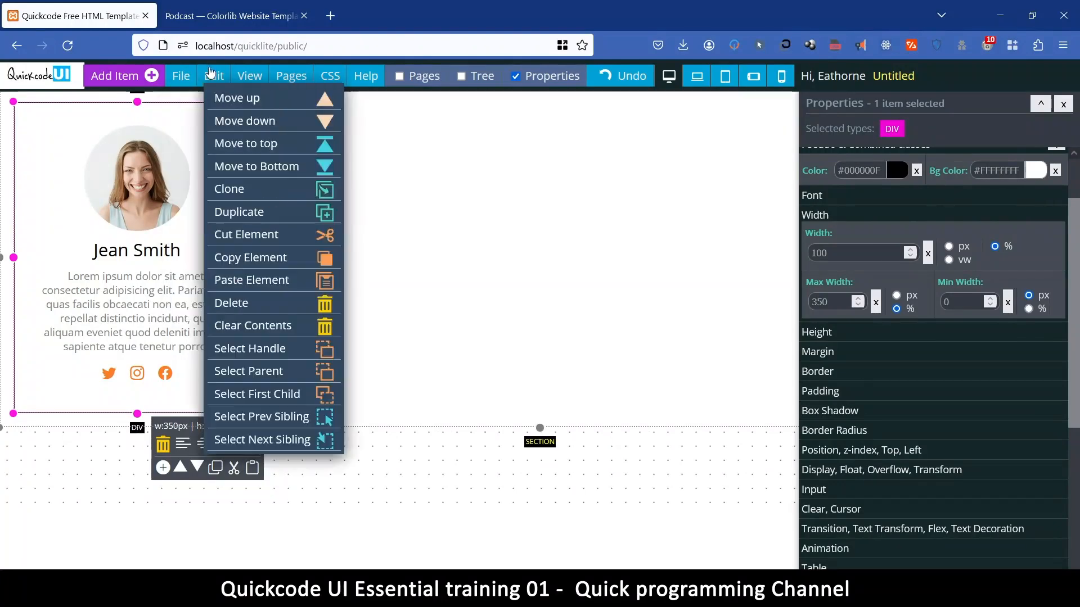
pyautogui.click(229, 191)
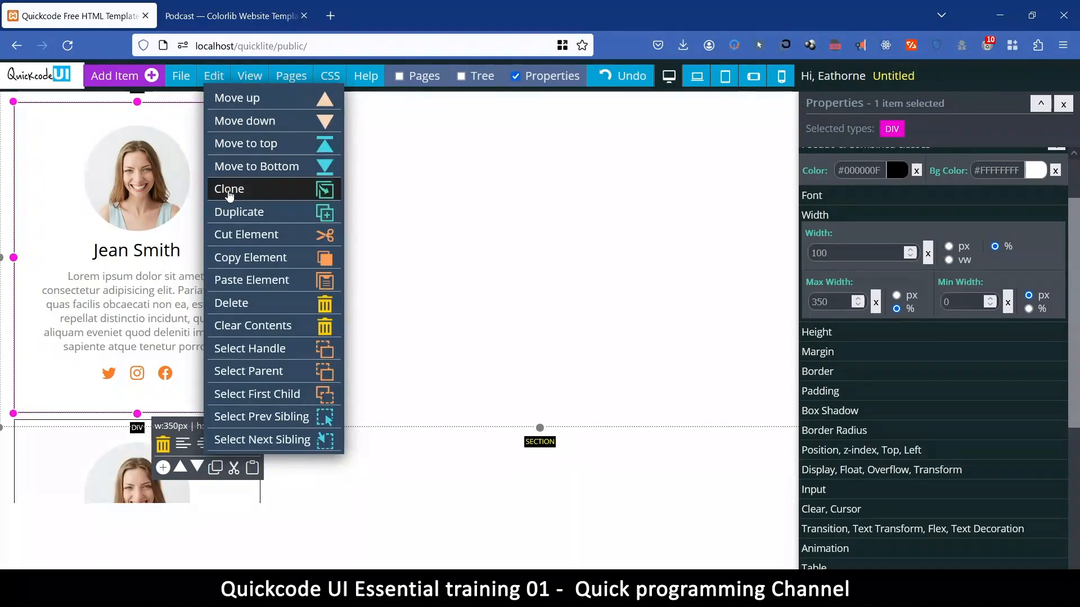
pyautogui.scroll(-8, 515, 282)
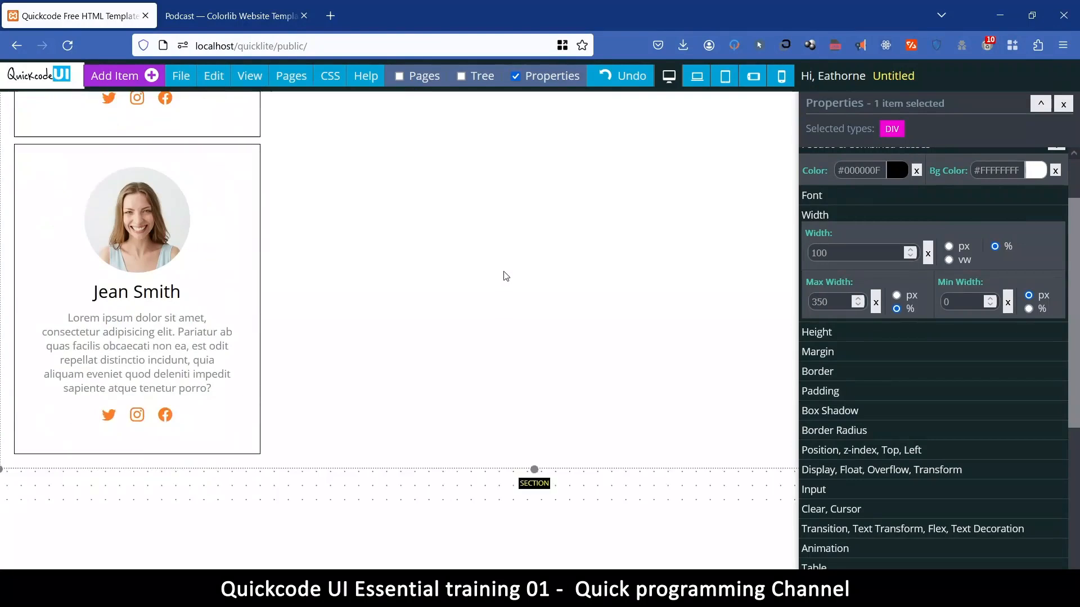
pyautogui.scroll(5, 194, 315)
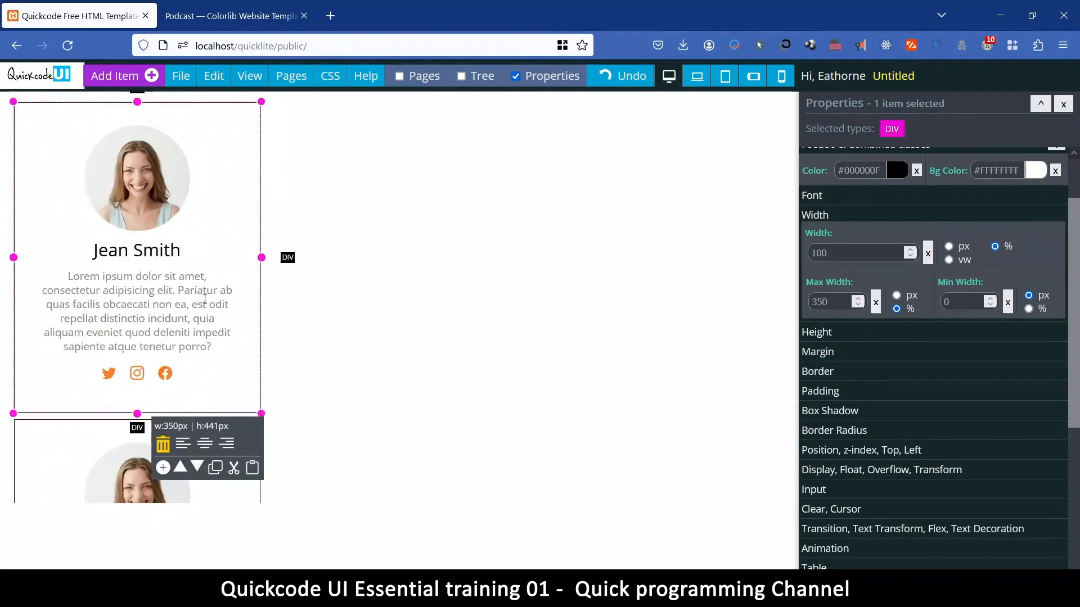
# Inspect the section, the original profile card and its copy by selecting each of them in turn
pyautogui.click(424, 200)
pyautogui.scroll(-10, 415, 316)
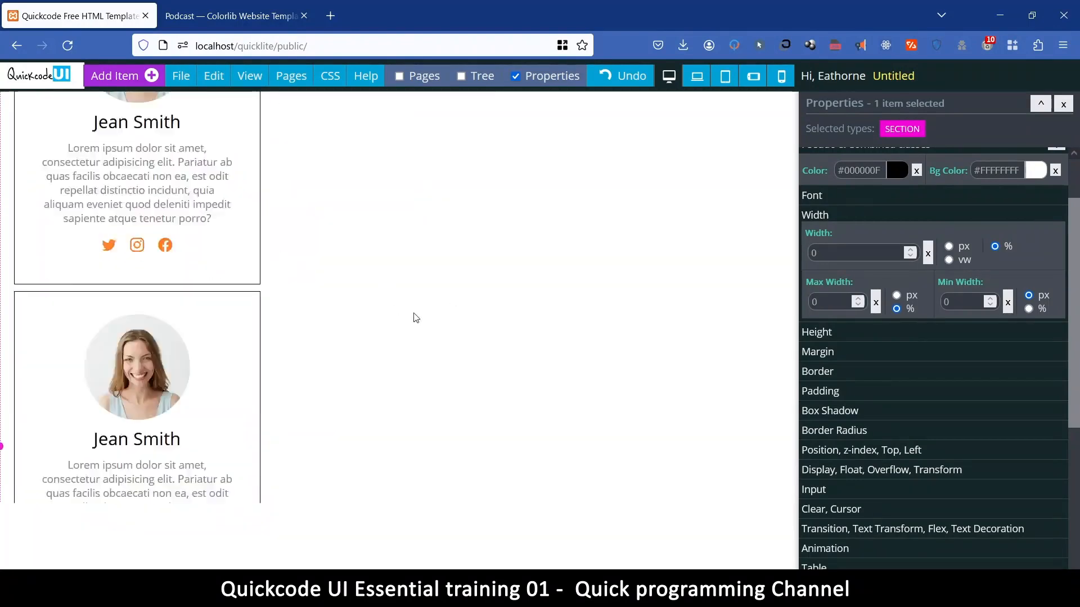
pyautogui.scroll(5, 381, 278)
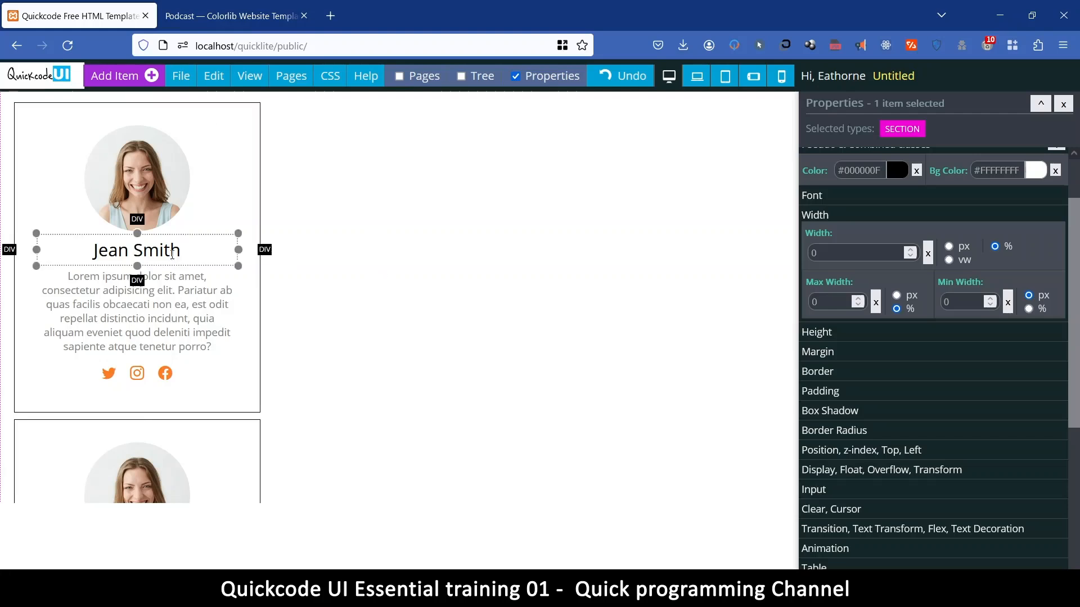
pyautogui.click(222, 116)
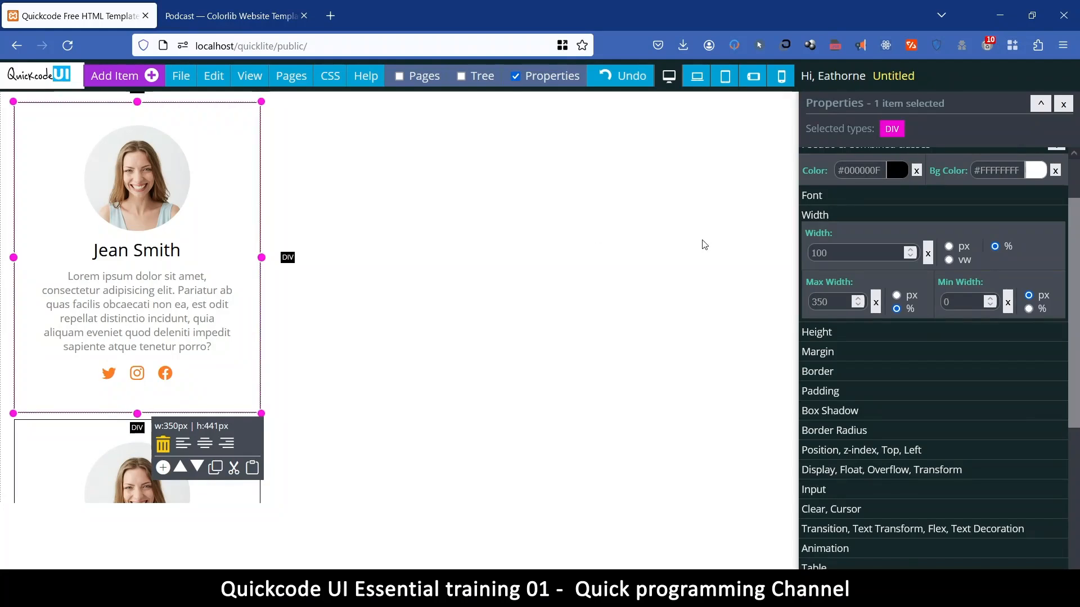
pyautogui.scroll(-2, 320, 237)
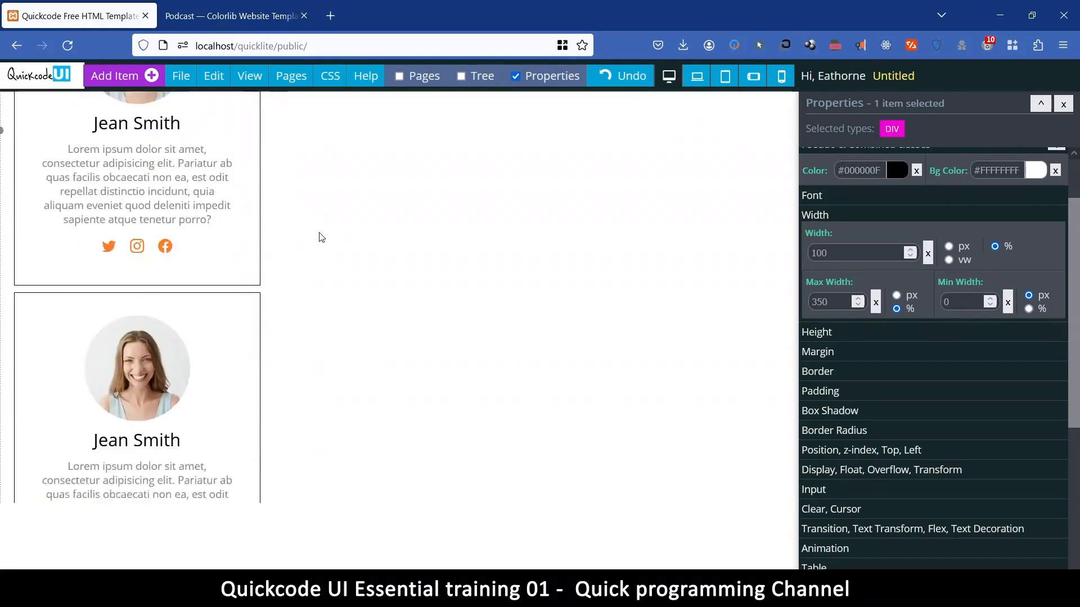
pyautogui.scroll(-2, 320, 236)
pyautogui.click(248, 181)
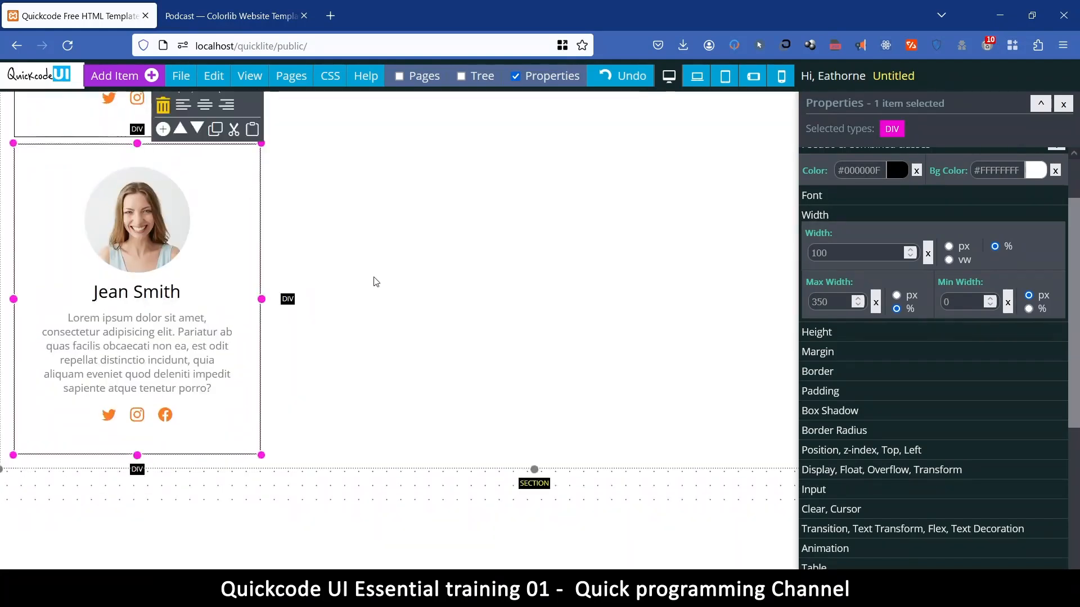
# Clone the first profile card again to add a third card to the section, and check the stacked cards
pyautogui.scroll(4, 376, 282)
pyautogui.click(244, 141)
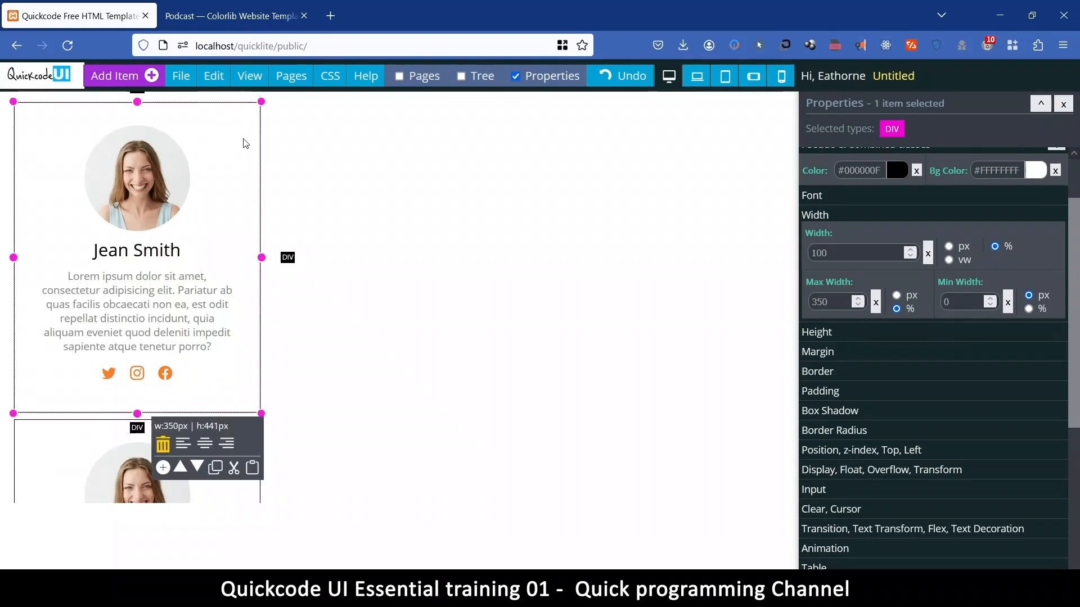
pyautogui.scroll(-5, 401, 363)
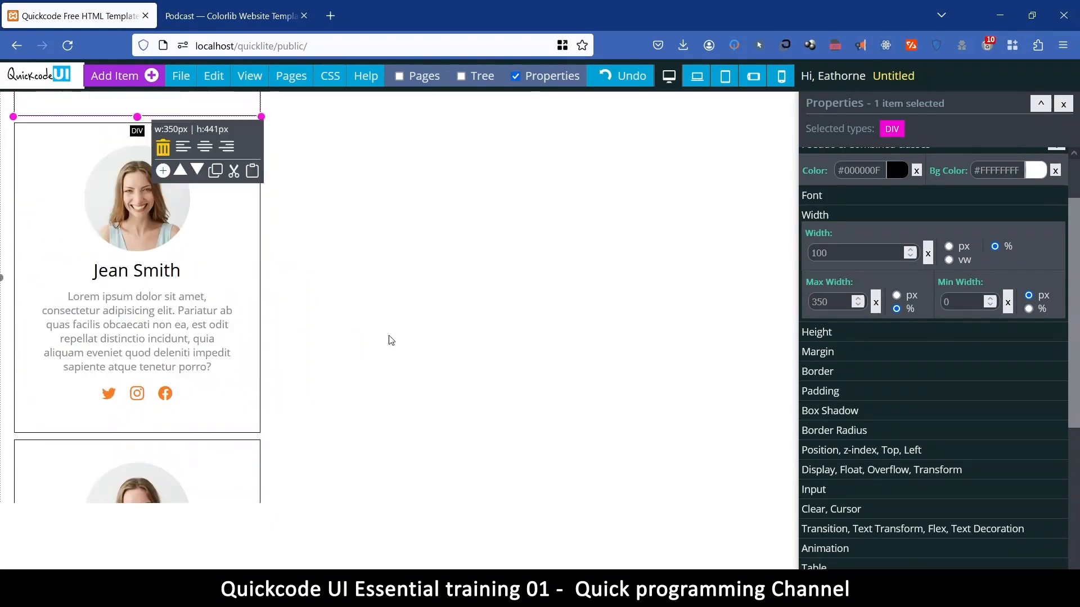
pyautogui.click(251, 236)
pyautogui.scroll(-5, 338, 368)
pyautogui.click(251, 212)
pyautogui.scroll(10, 399, 264)
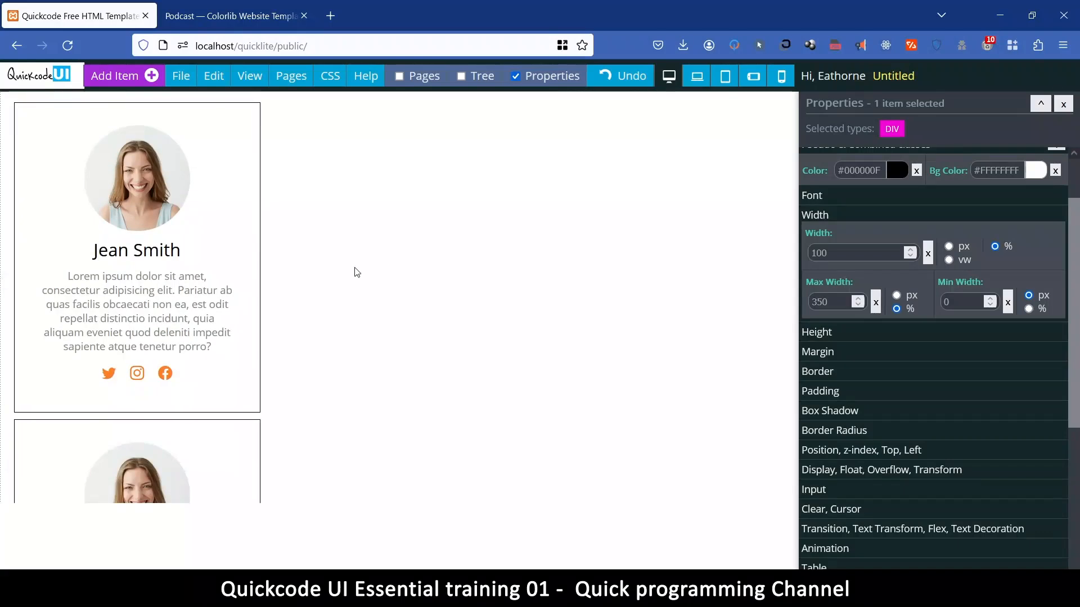
pyautogui.click(238, 125)
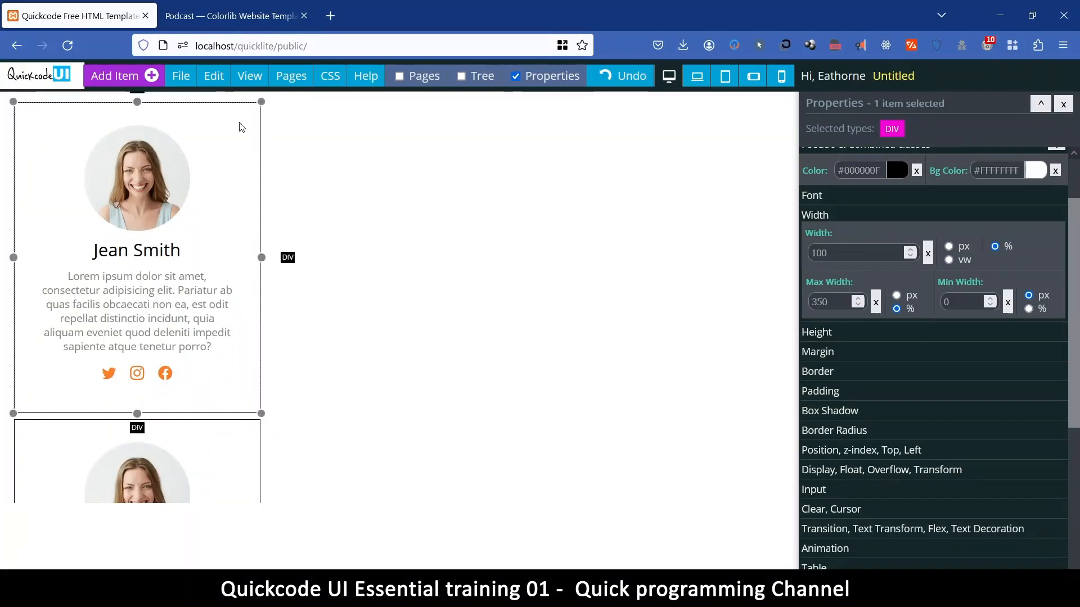
pyautogui.click(214, 76)
pyautogui.click(240, 193)
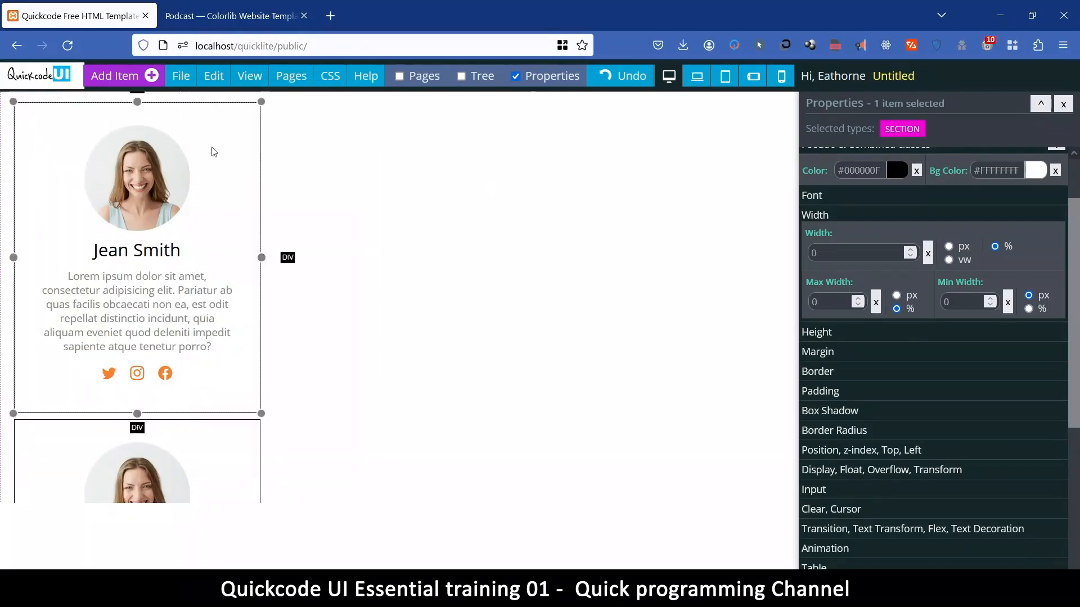
# Try the Inline display on the profile cards' shared style, and set the display to Inline-block
pyautogui.click(213, 122)
pyautogui.scroll(-5, 889, 326)
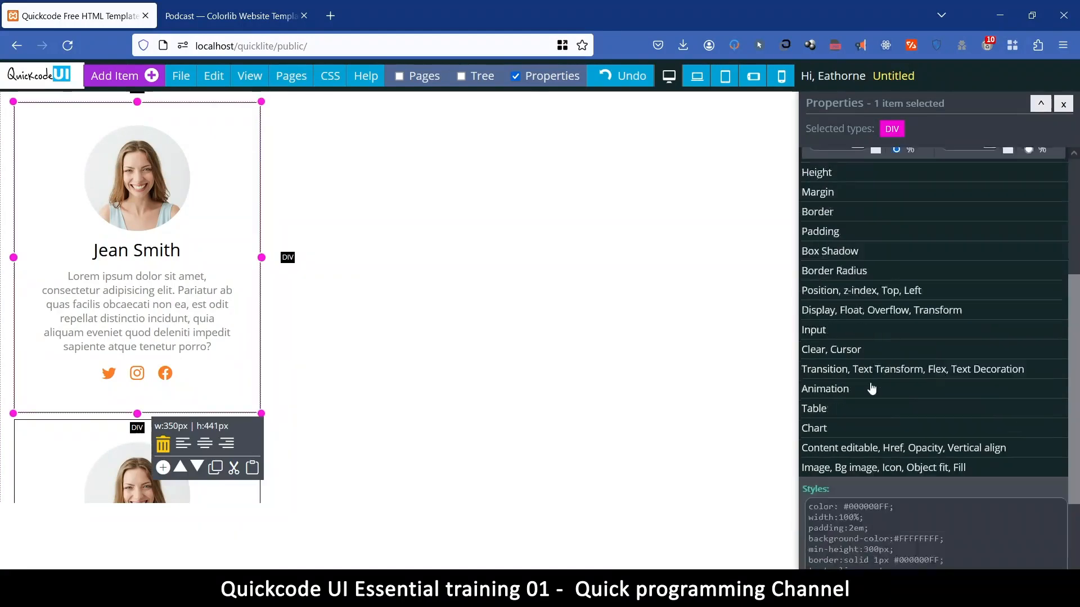
pyautogui.click(840, 228)
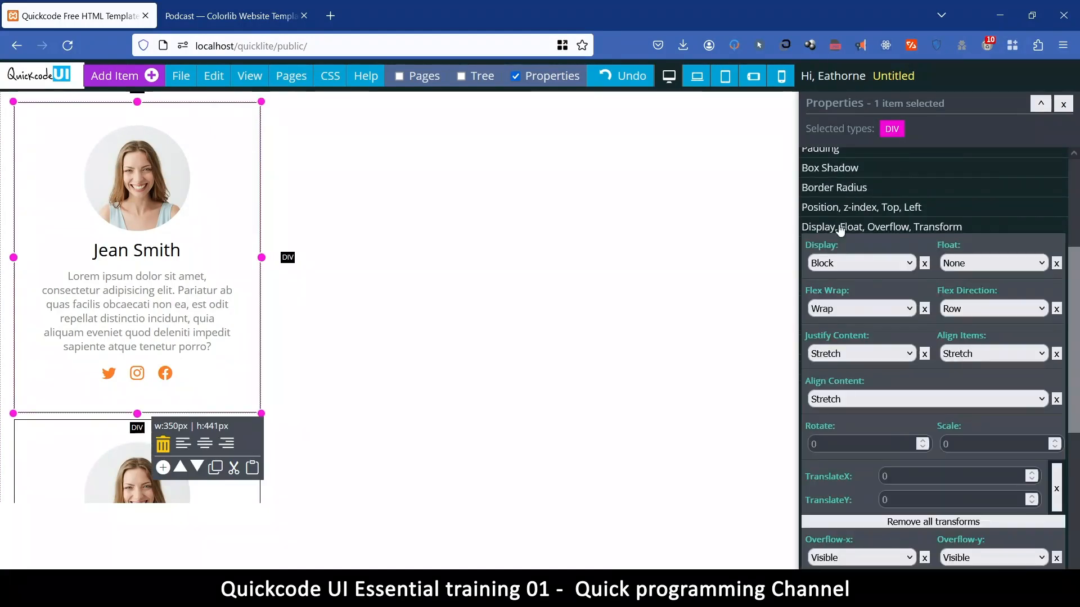
pyautogui.click(863, 272)
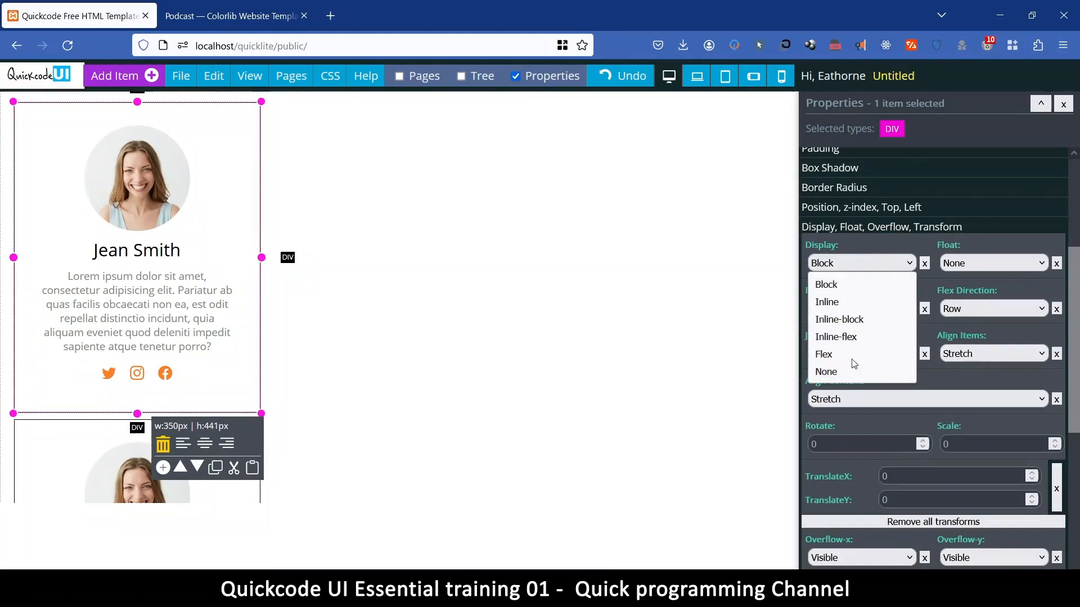
pyautogui.click(843, 304)
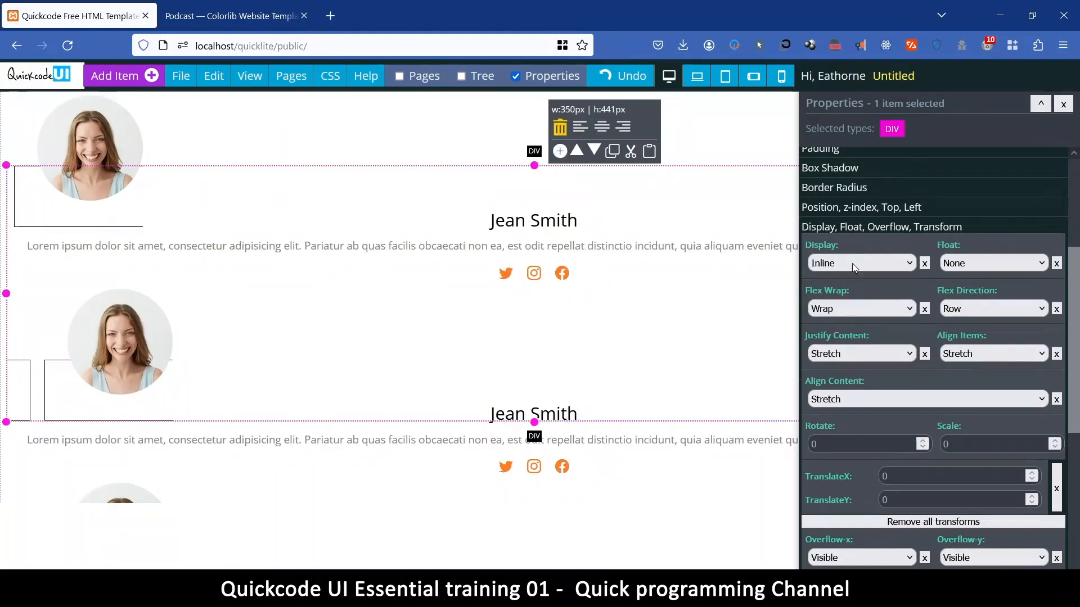
pyautogui.click(853, 264)
pyautogui.click(852, 319)
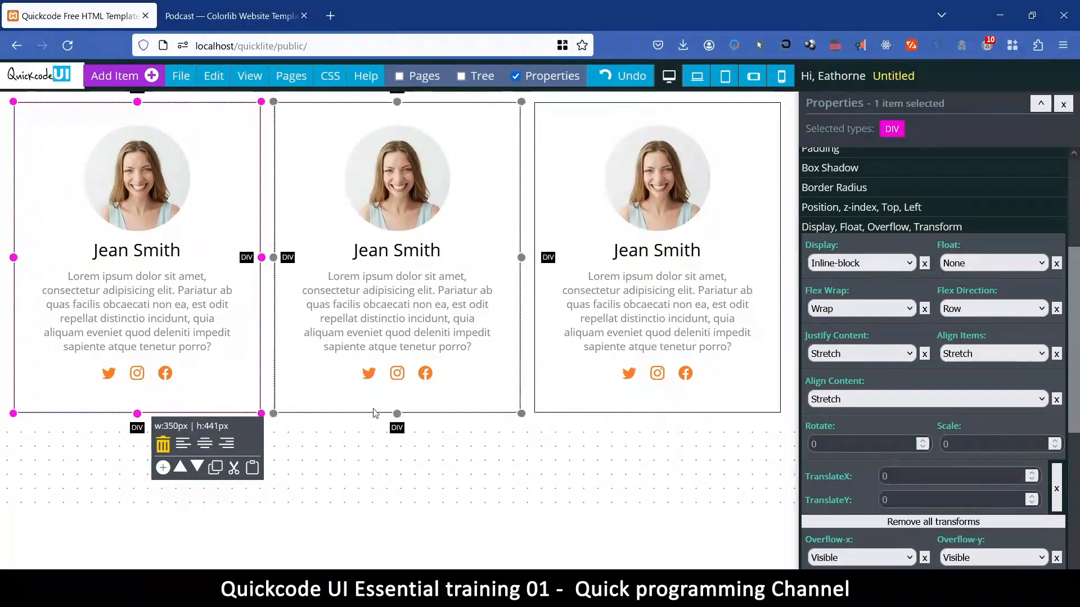
# Set the text alignment of the section containing the three profile cards to Center
pyautogui.click(355, 426)
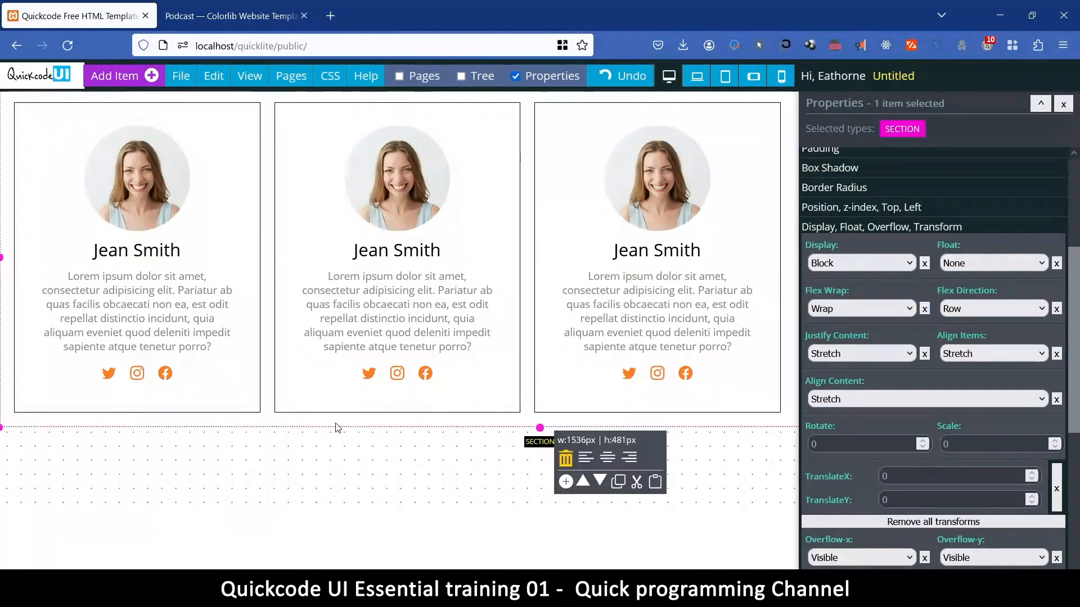
pyautogui.scroll(4, 946, 239)
pyautogui.click(865, 276)
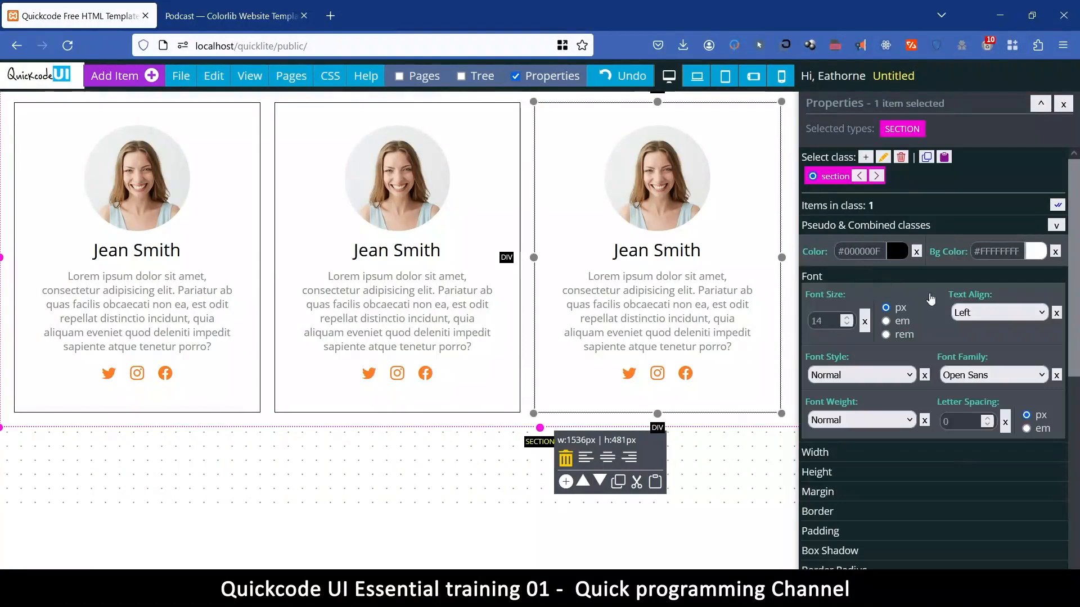
pyautogui.click(988, 315)
pyautogui.click(981, 351)
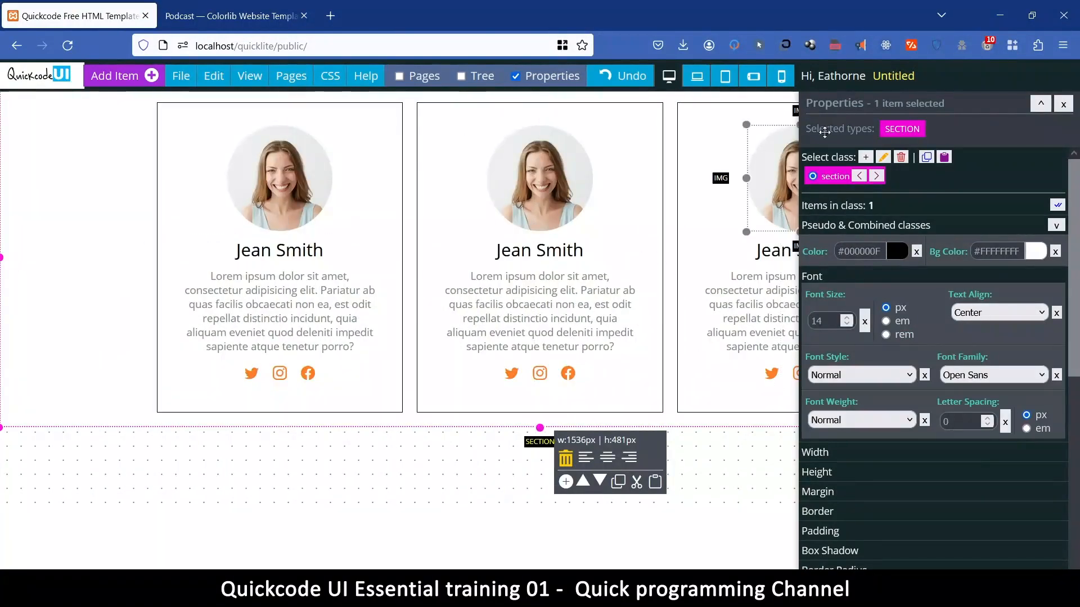
# Move the Properties window off the cards and preview them at the laptop, tablet, landscape phone and portrait phone sizes, returning to desktop
pyautogui.moveTo(951, 103); pyautogui.dragTo(500, 413)
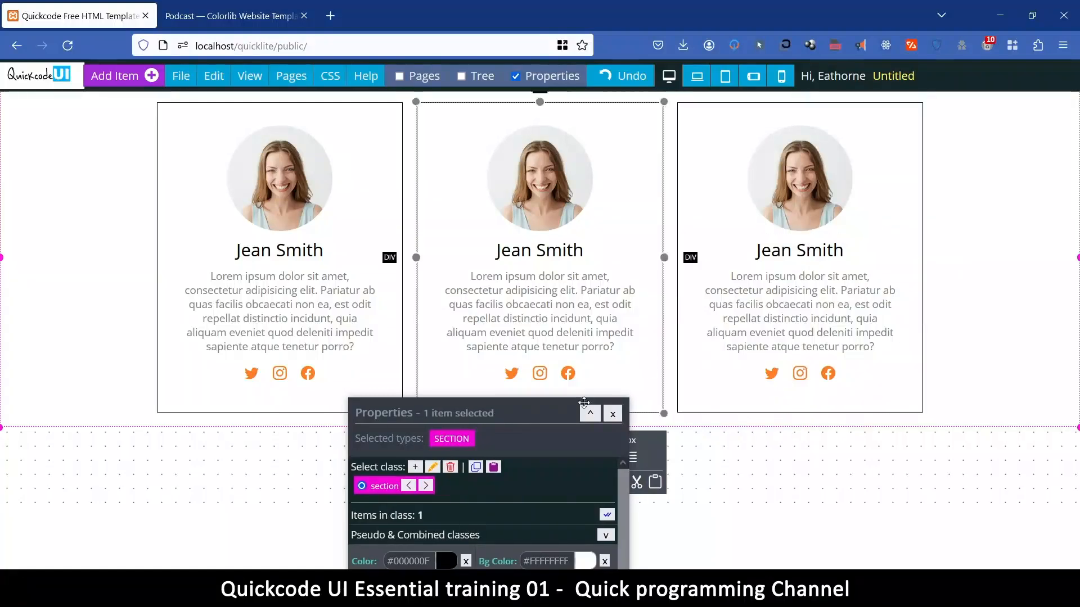
pyautogui.click(697, 77)
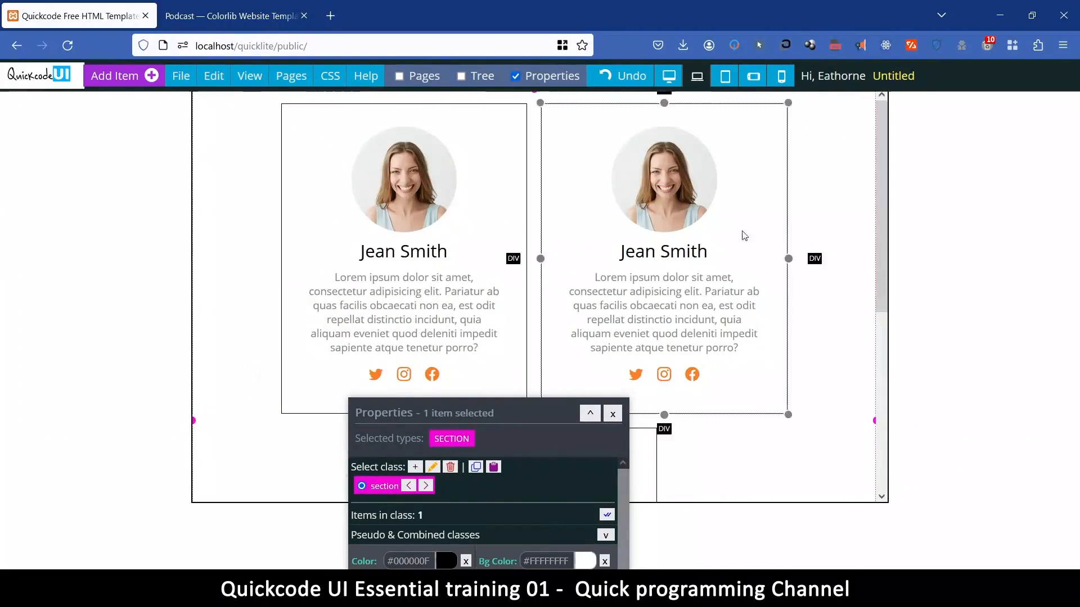
pyautogui.scroll(-3, 743, 232)
pyautogui.scroll(-1, 744, 232)
pyautogui.scroll(2, 745, 214)
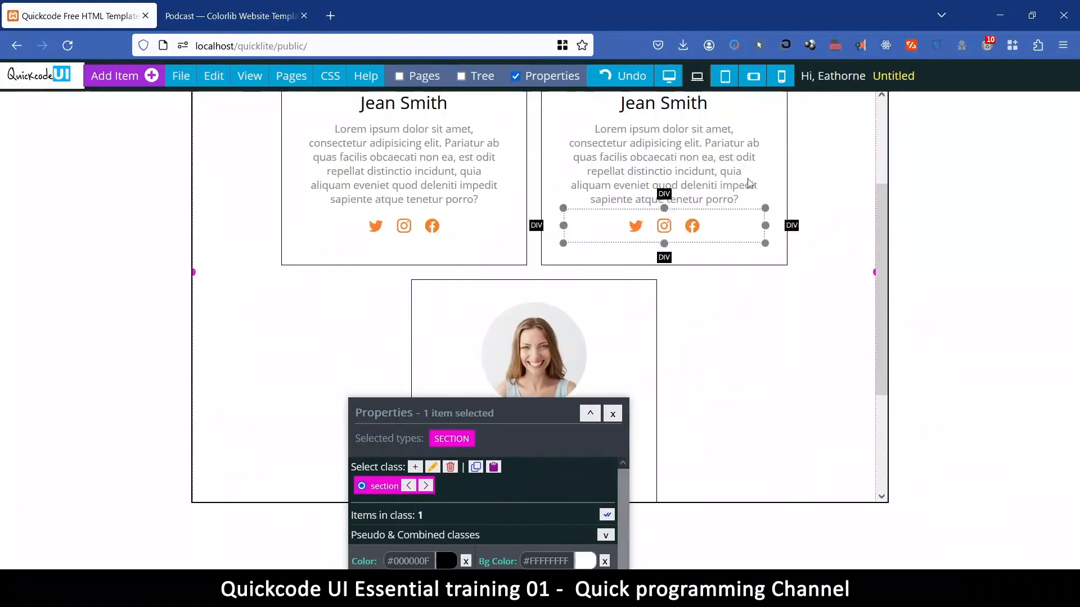
pyautogui.click(725, 77)
pyautogui.scroll(-3, 748, 264)
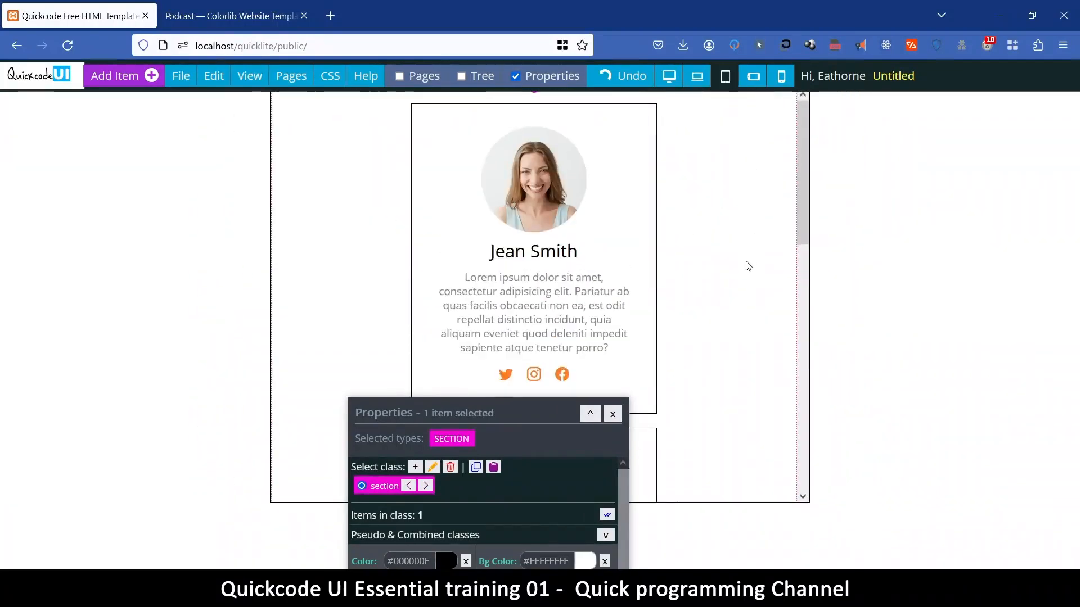
pyautogui.click(760, 83)
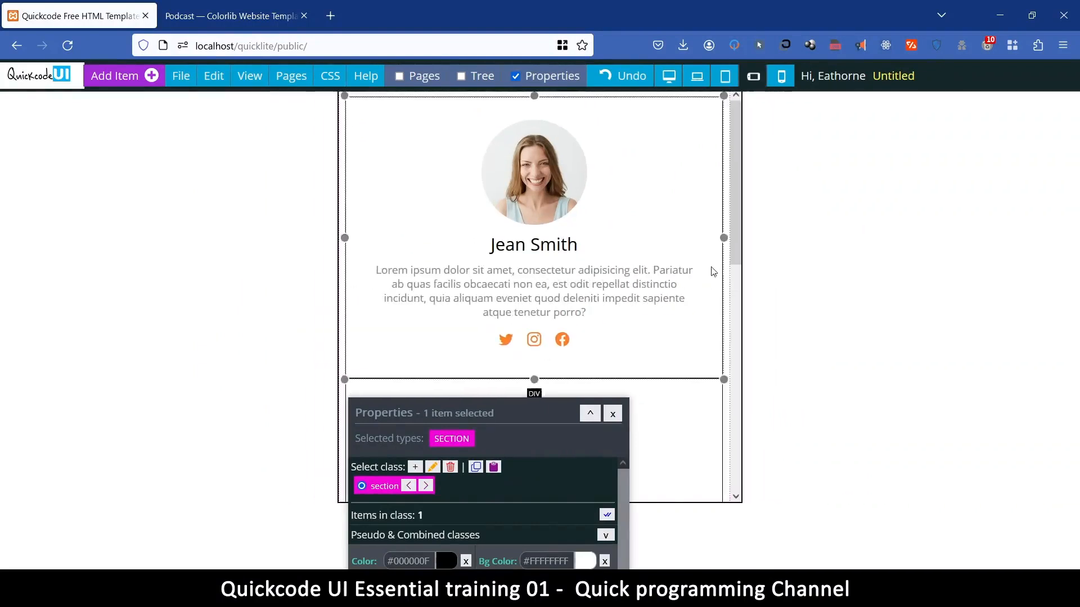
pyautogui.scroll(-2, 661, 278)
pyautogui.scroll(-1, 662, 281)
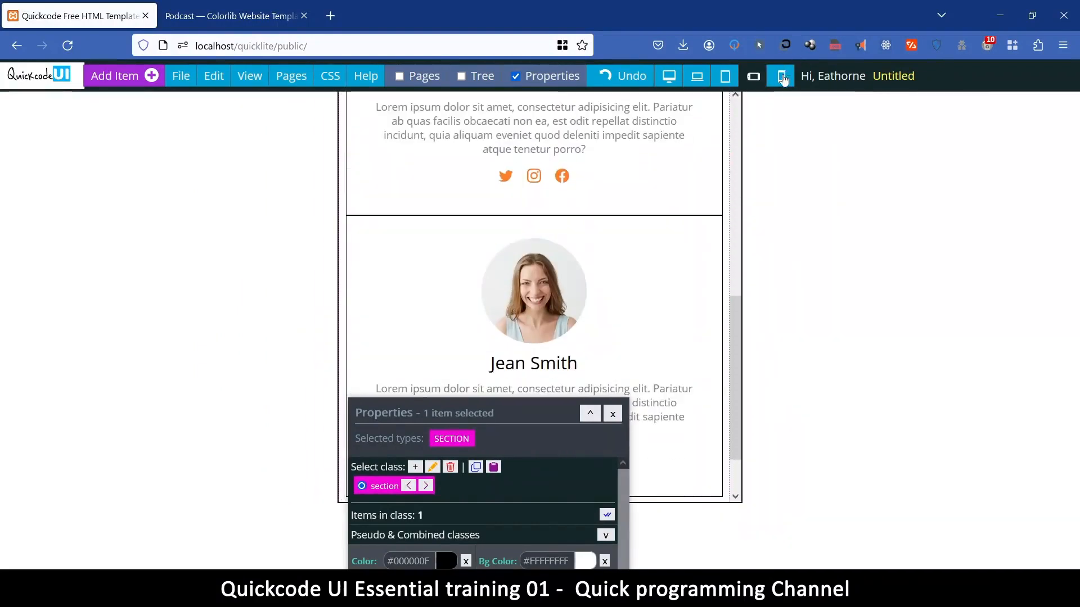
pyautogui.click(781, 77)
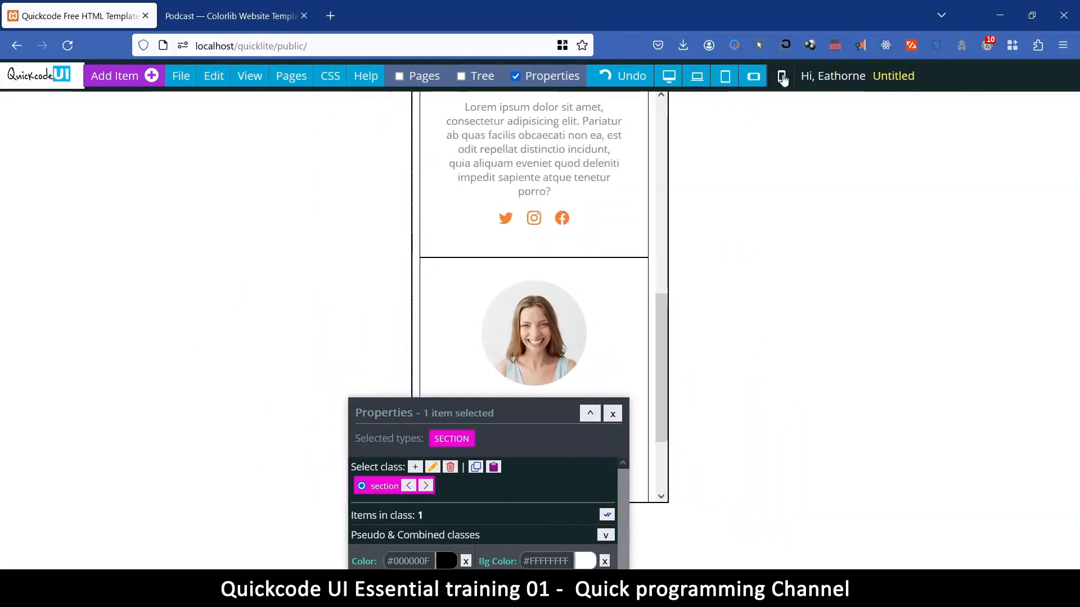
pyautogui.click(672, 78)
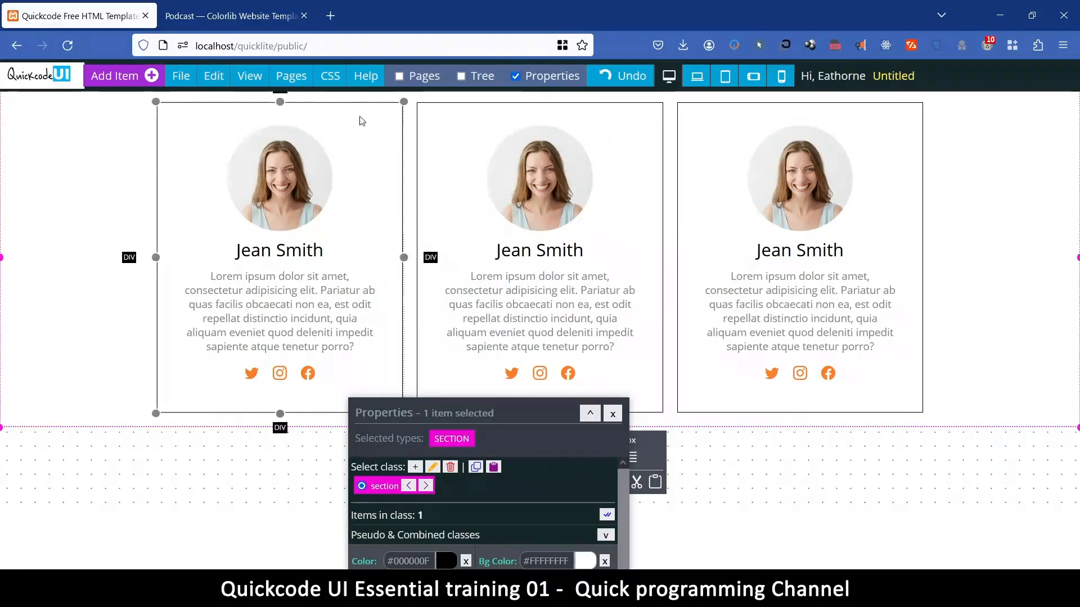
# Check the class shared by the profile cards and rename the middle card's class to user-card
pyautogui.click(426, 115)
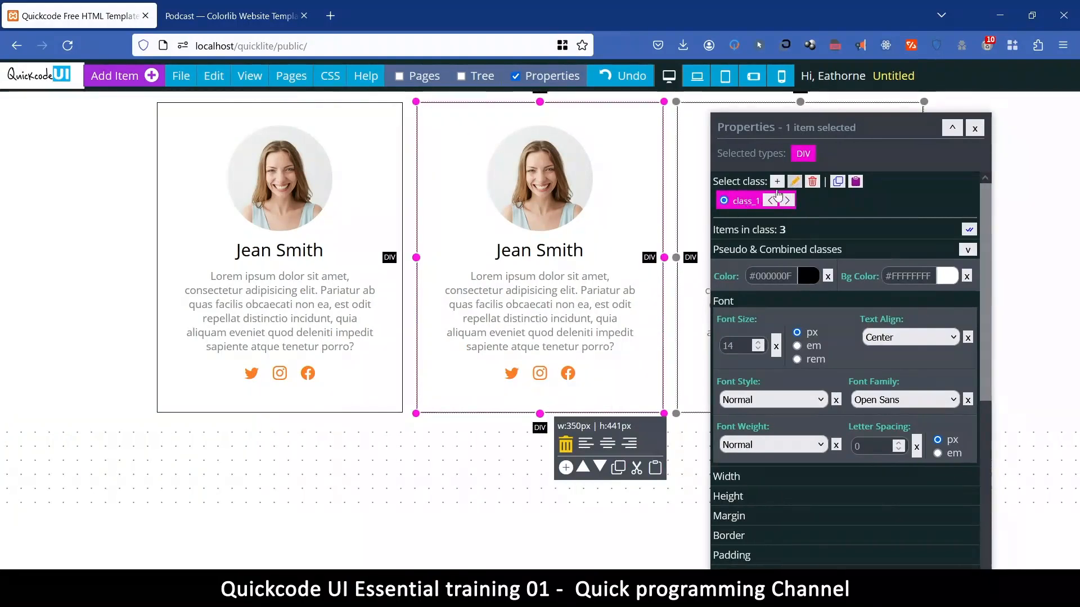
pyautogui.click(370, 132)
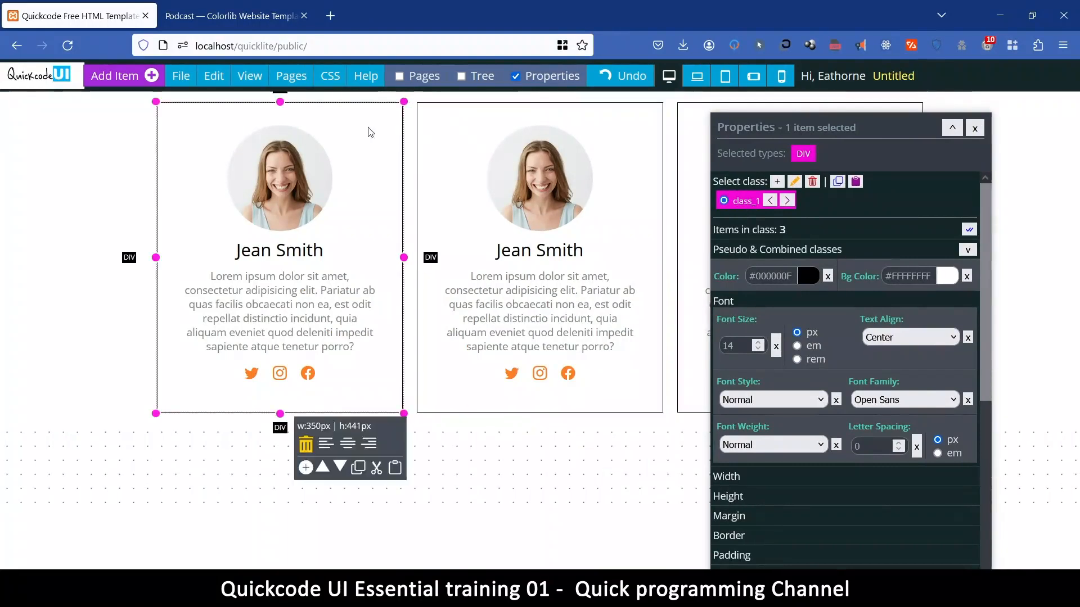
pyautogui.click(454, 131)
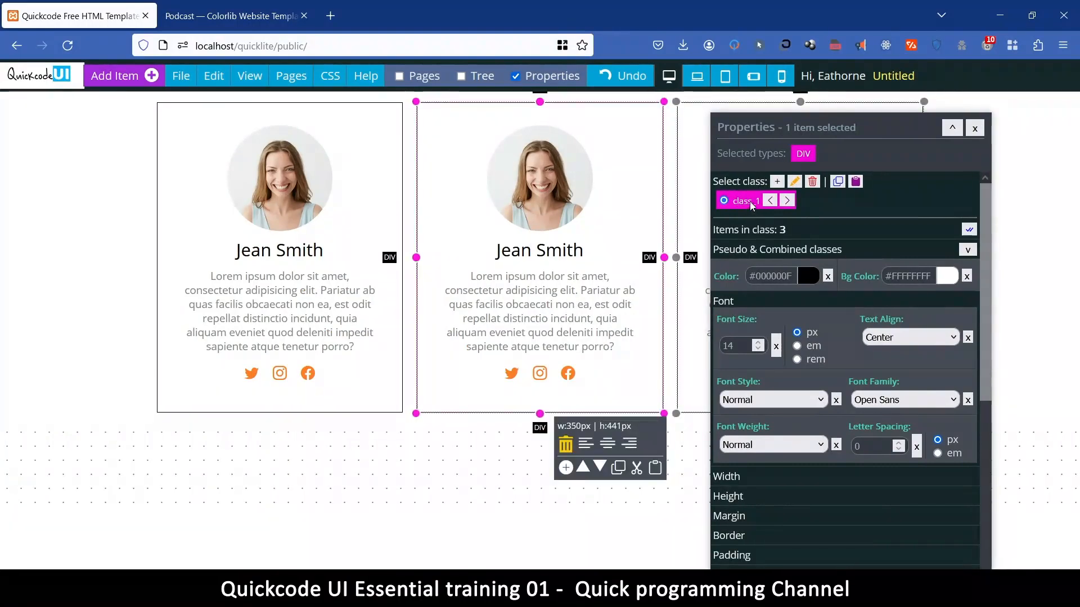
pyautogui.click(795, 184)
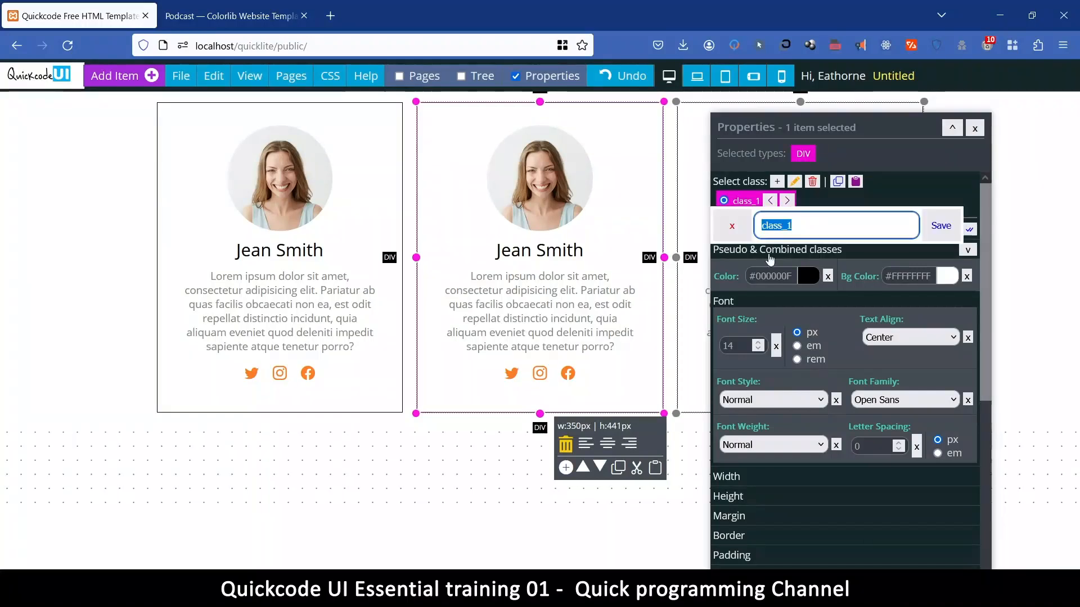
pyautogui.write('user-card')
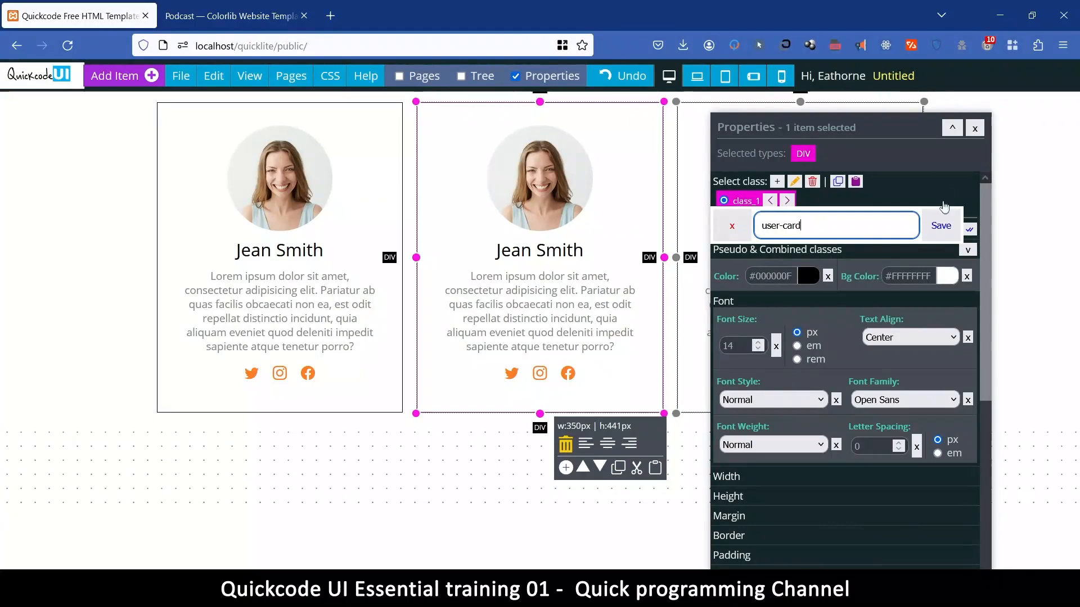
pyautogui.click(942, 226)
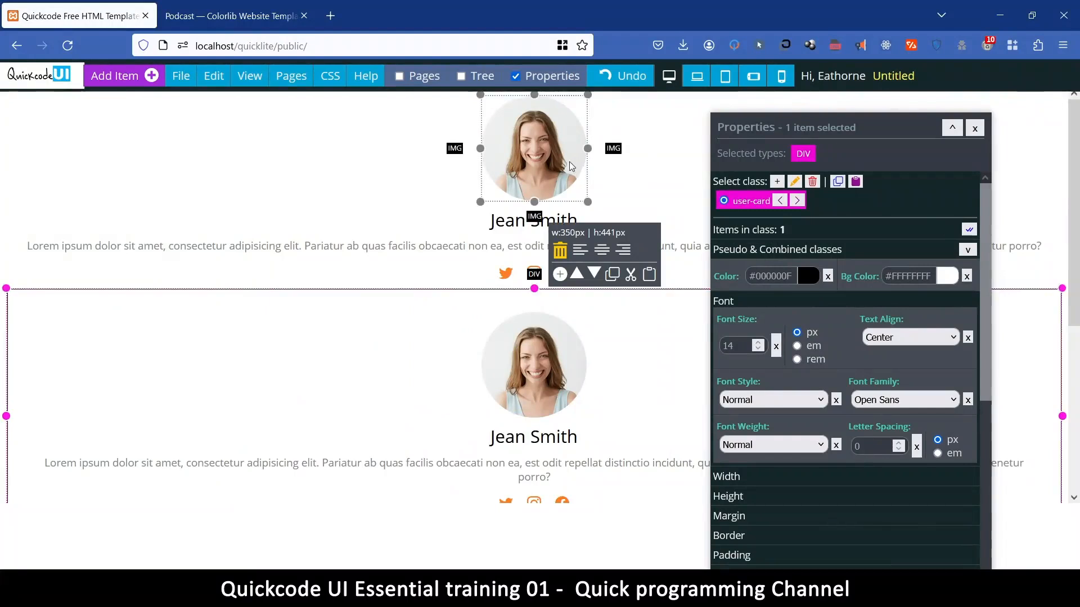
# Inspect the stacked cards, and rename the first profile card's class to user-card
pyautogui.scroll(-3, 324, 436)
pyautogui.scroll(-2, 324, 436)
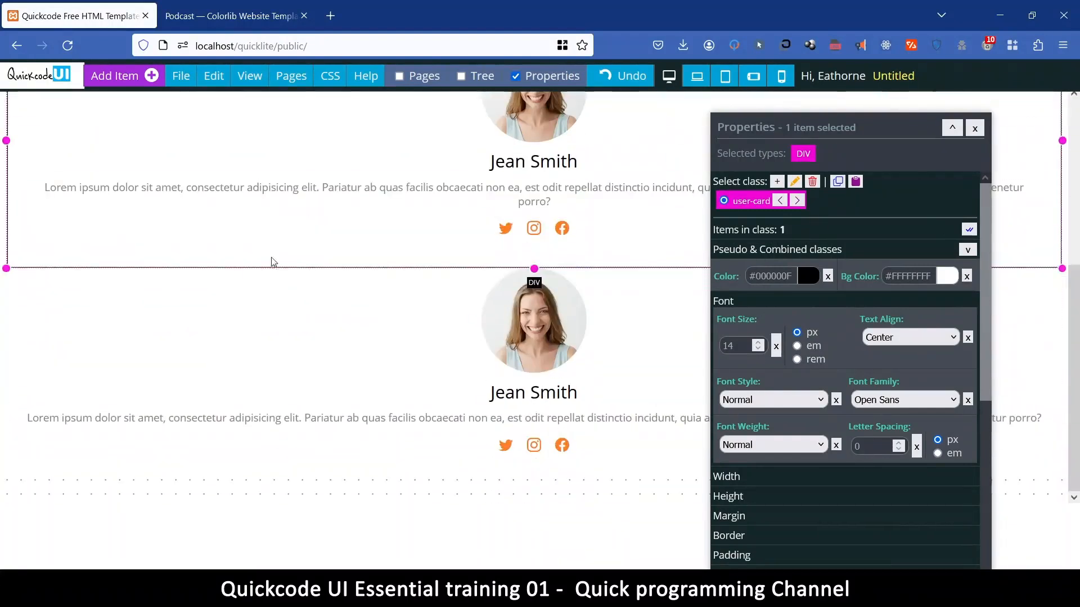
pyautogui.moveTo(400, 187); pyautogui.dragTo(316, 314)
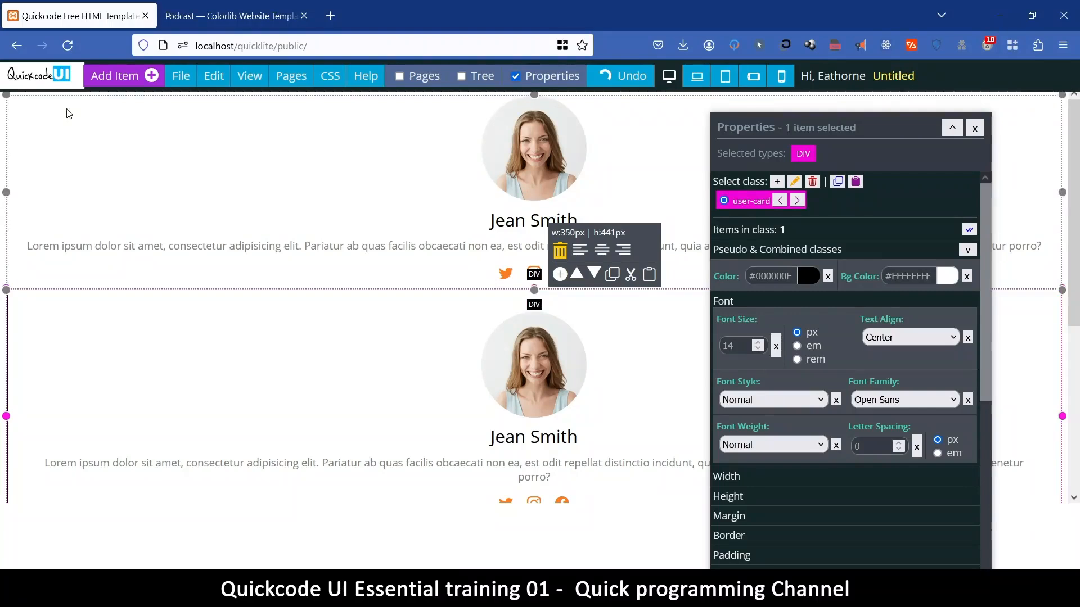
pyautogui.click(69, 113)
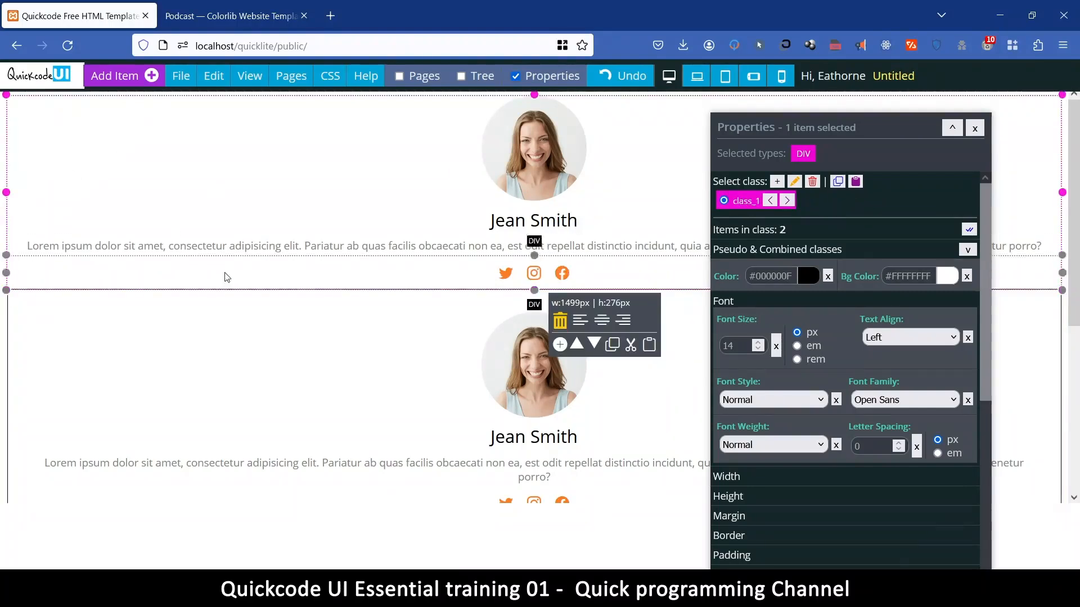
pyautogui.scroll(-3, 217, 339)
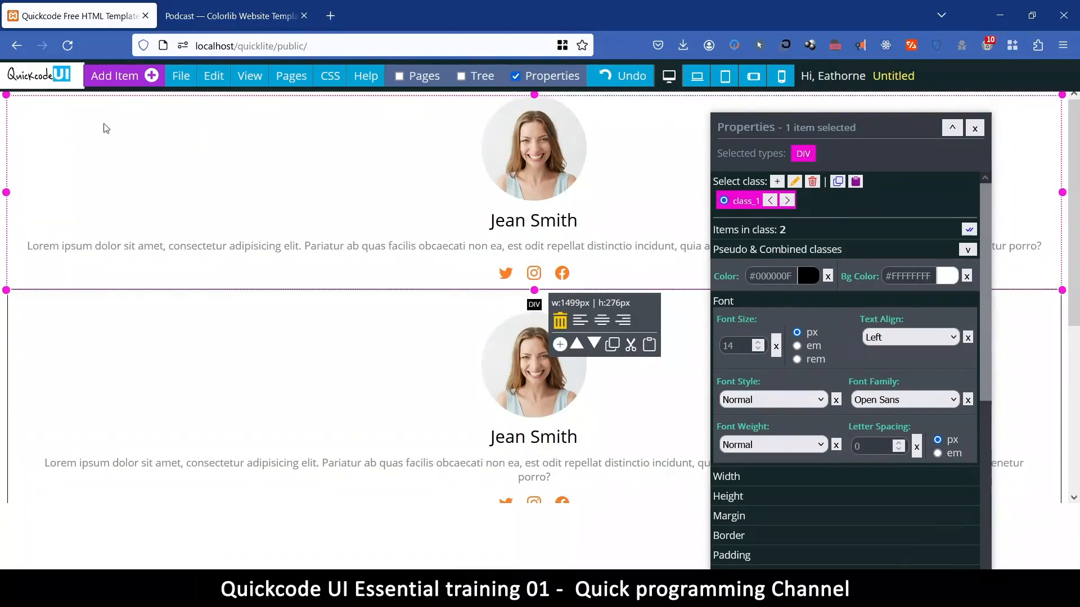
pyautogui.click(794, 182)
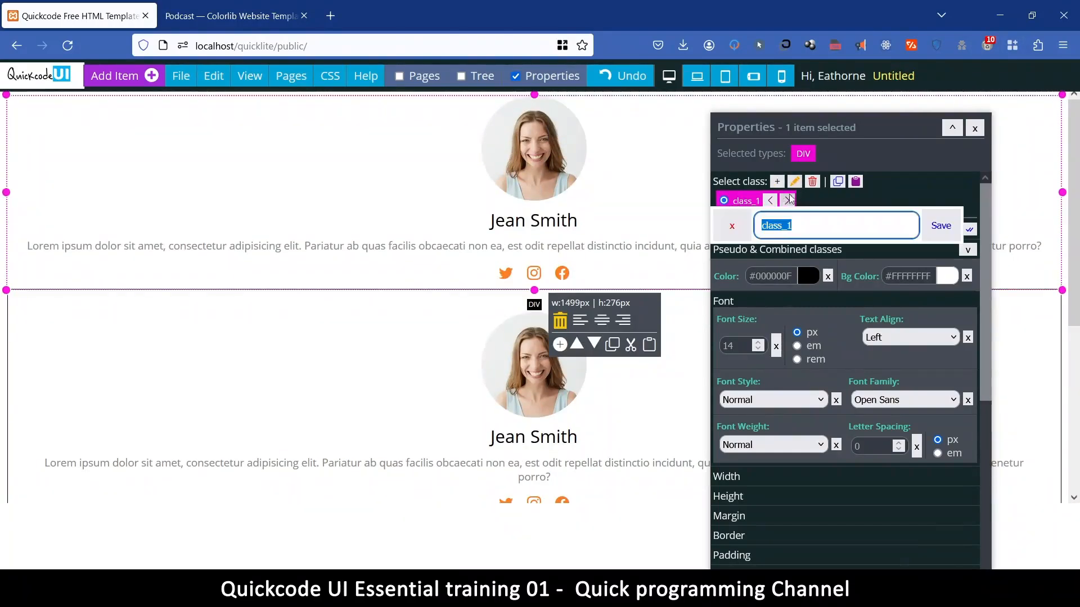
pyautogui.write('user-card')
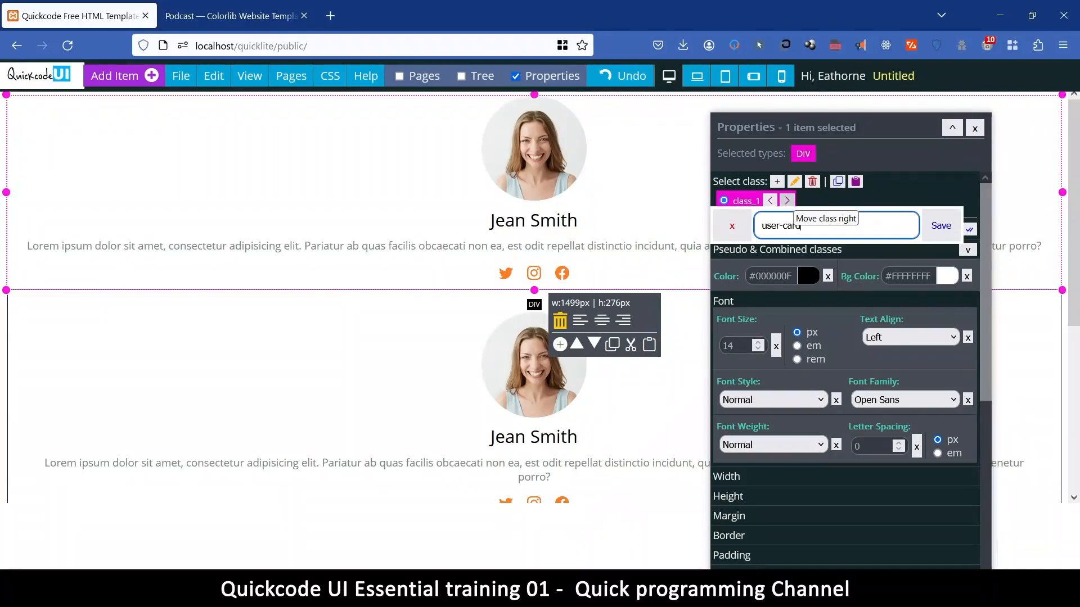
pyautogui.click(937, 228)
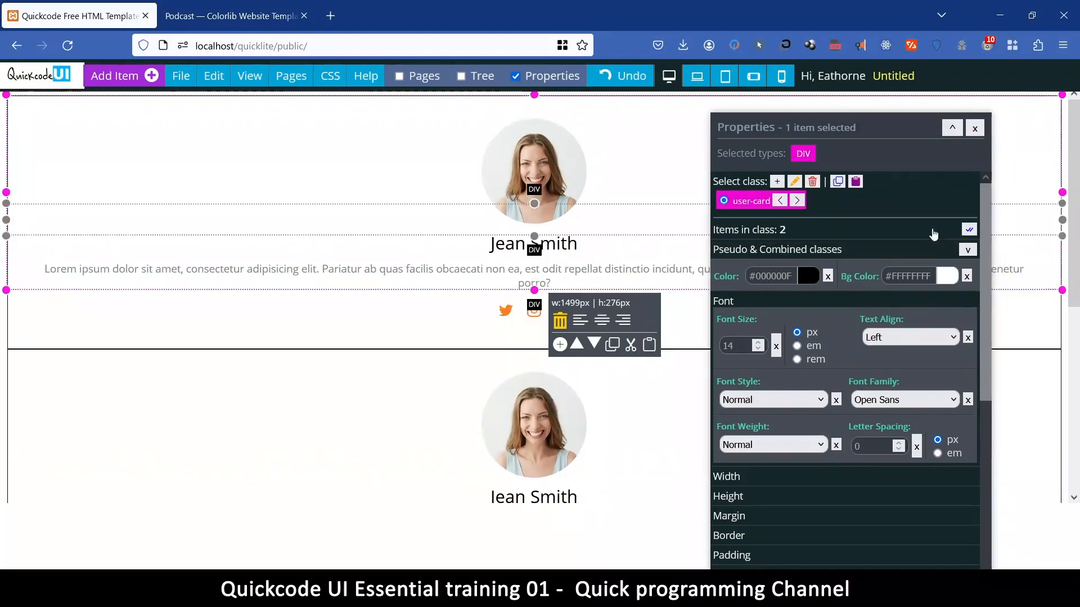
# Compare the style declarations of the third profile card with those of the middle card's user-card class
pyautogui.scroll(-3, 181, 251)
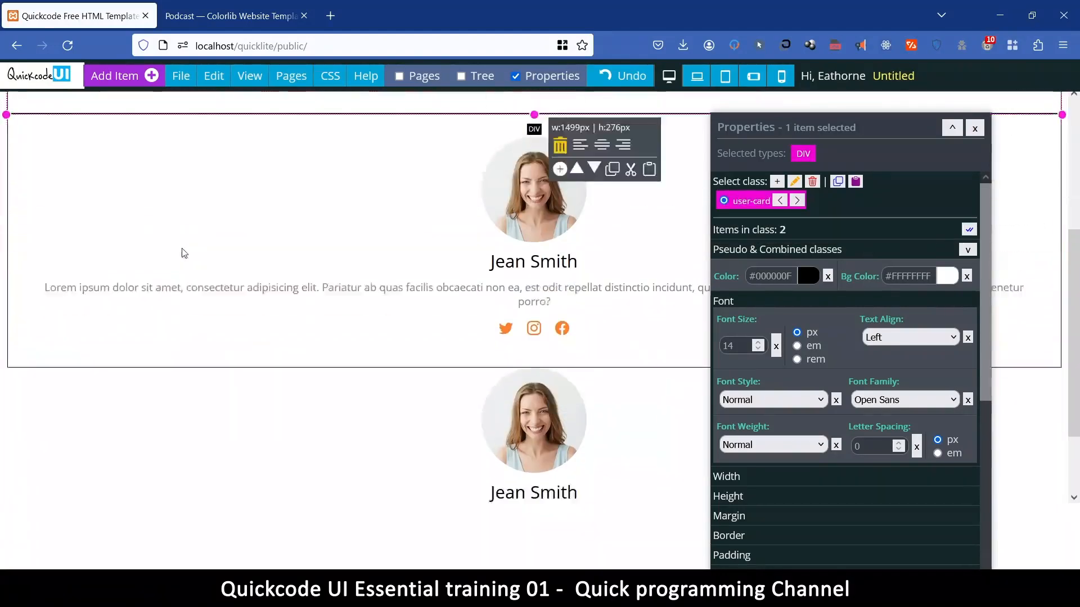
pyautogui.scroll(-2, 185, 252)
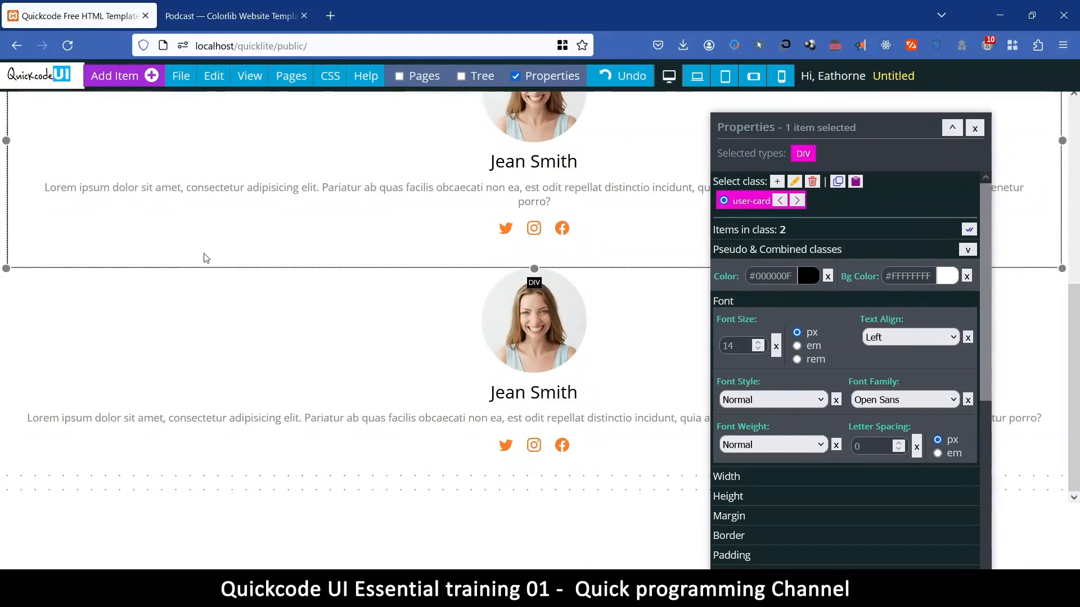
pyautogui.click(192, 336)
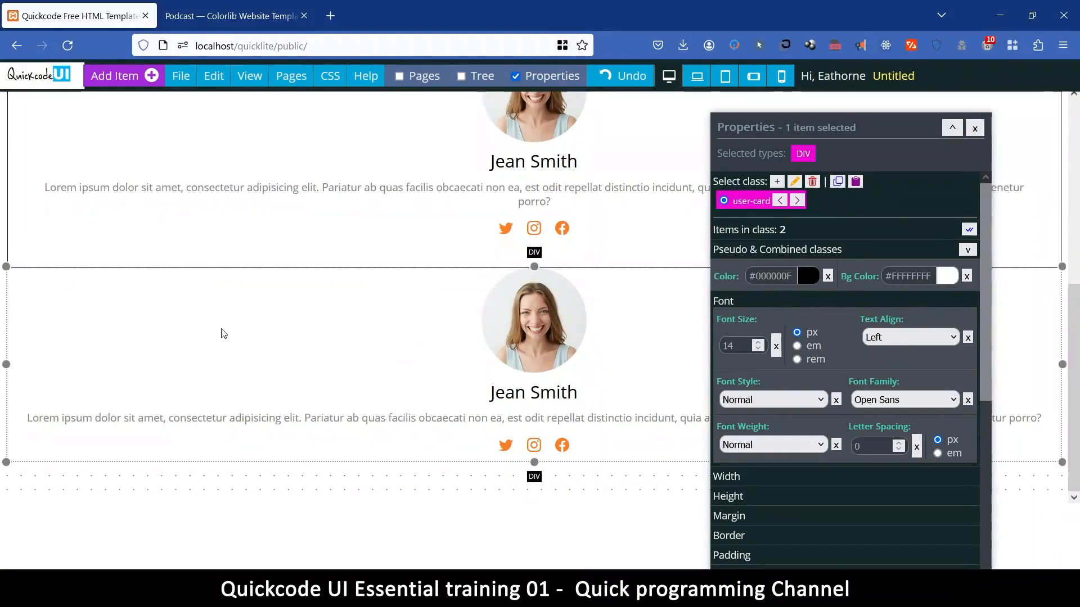
pyautogui.scroll(-10, 796, 268)
pyautogui.scroll(3, 799, 268)
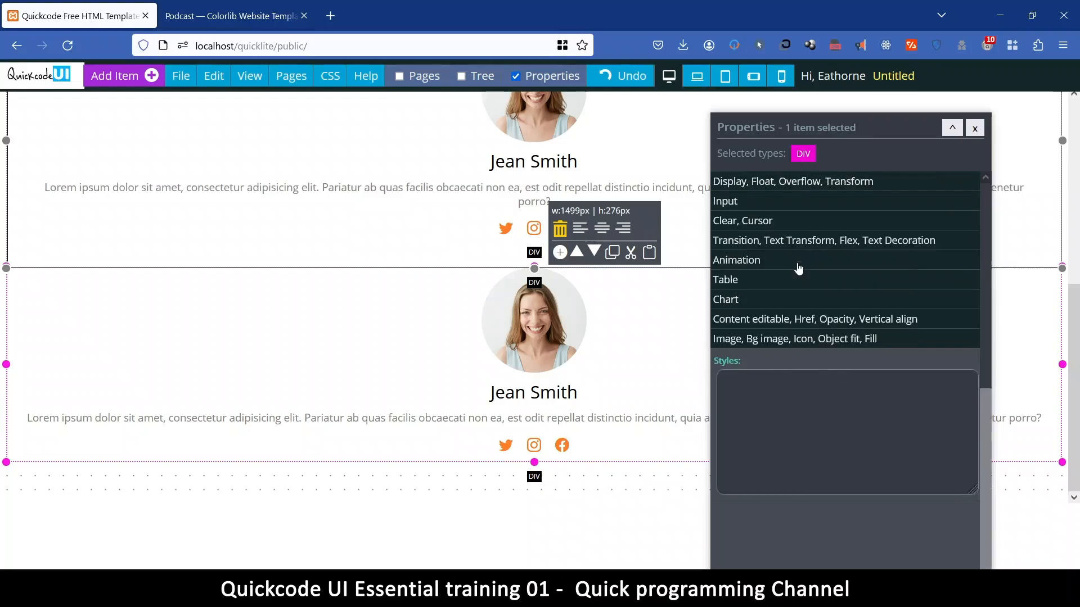
pyautogui.scroll(7, 786, 266)
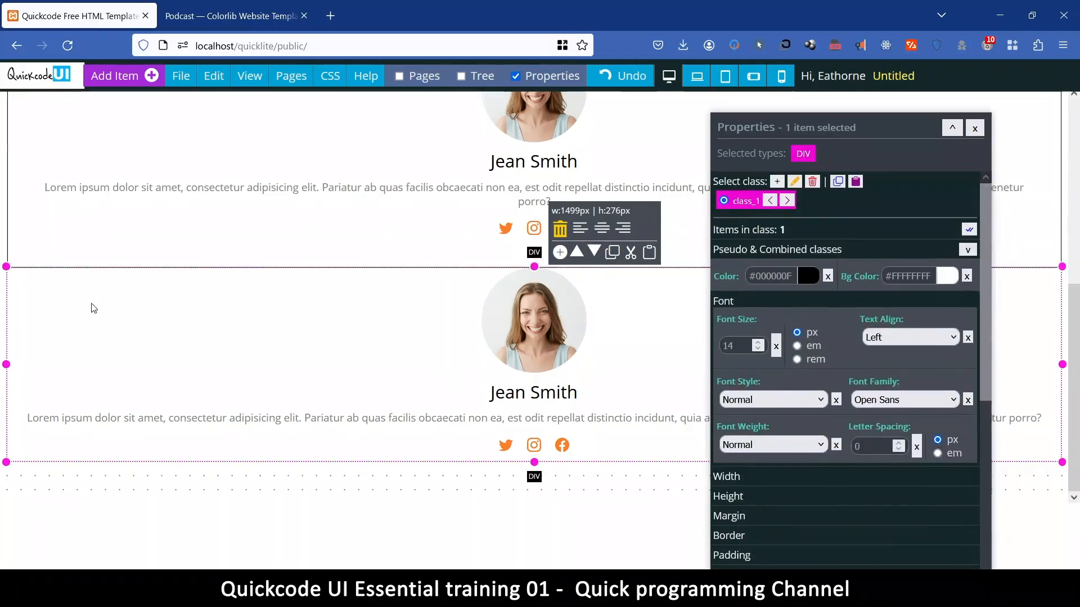
pyautogui.click(53, 133)
pyautogui.scroll(-6, 780, 354)
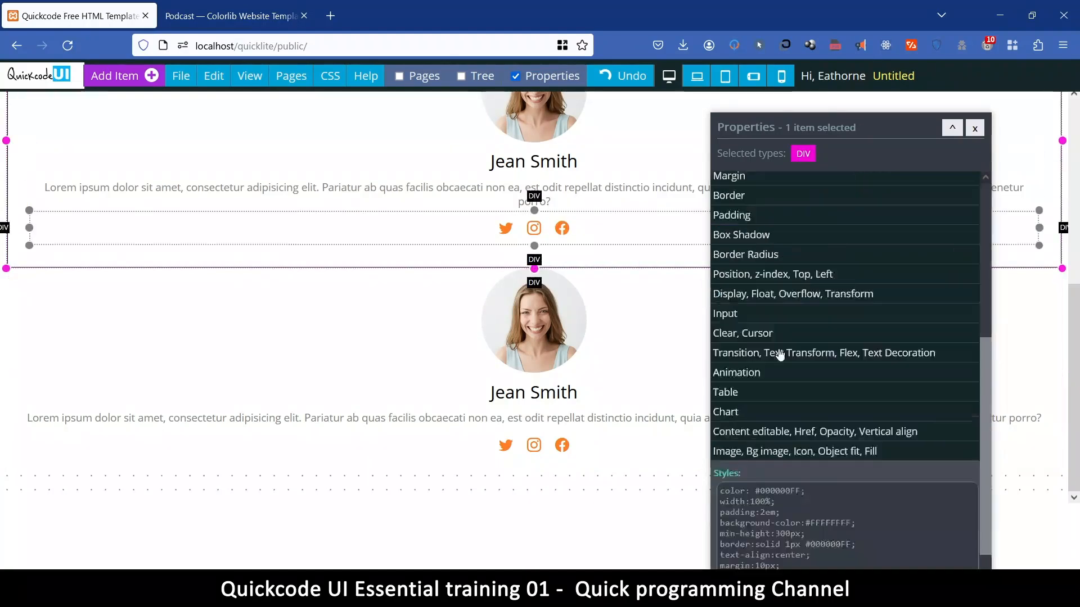
pyautogui.scroll(-4, 779, 355)
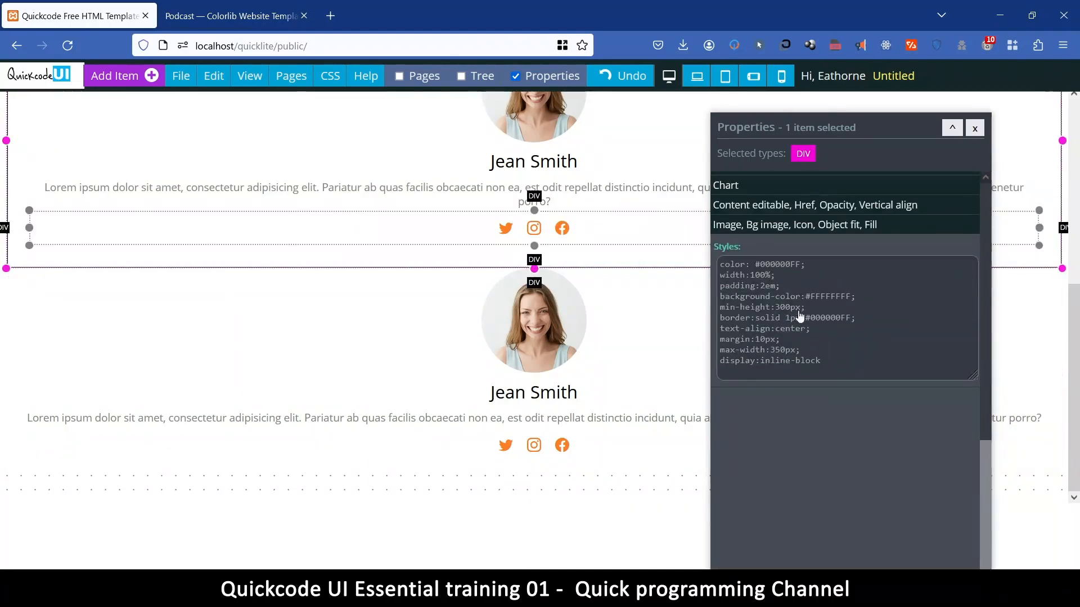
pyautogui.scroll(3, 803, 315)
# Rename the third profile card's class to user-card and delete the unused class_1
pyautogui.click(58, 299)
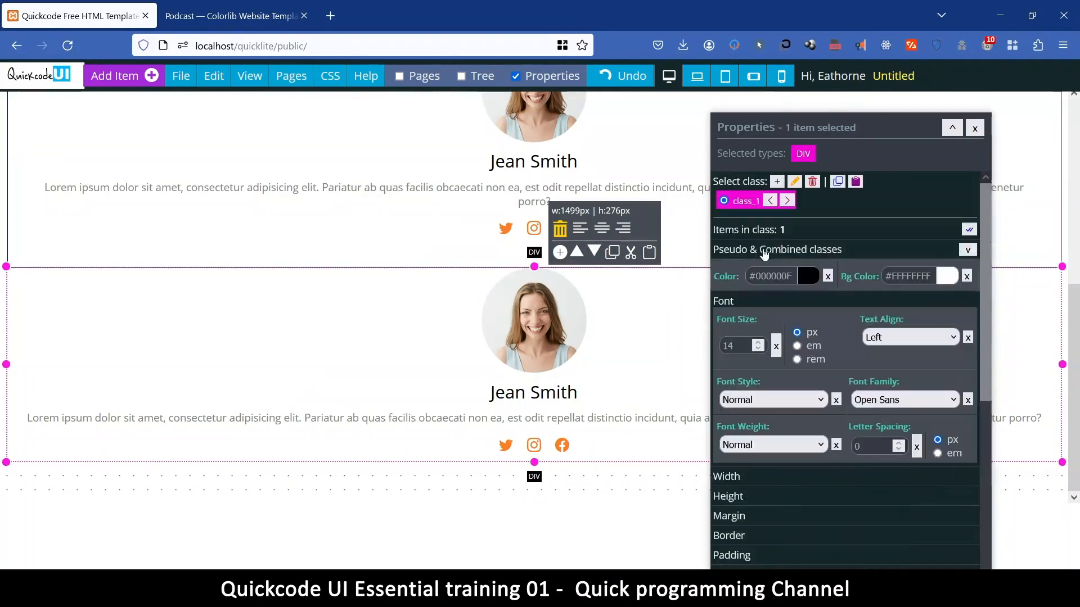
pyautogui.click(794, 181)
pyautogui.write('u')
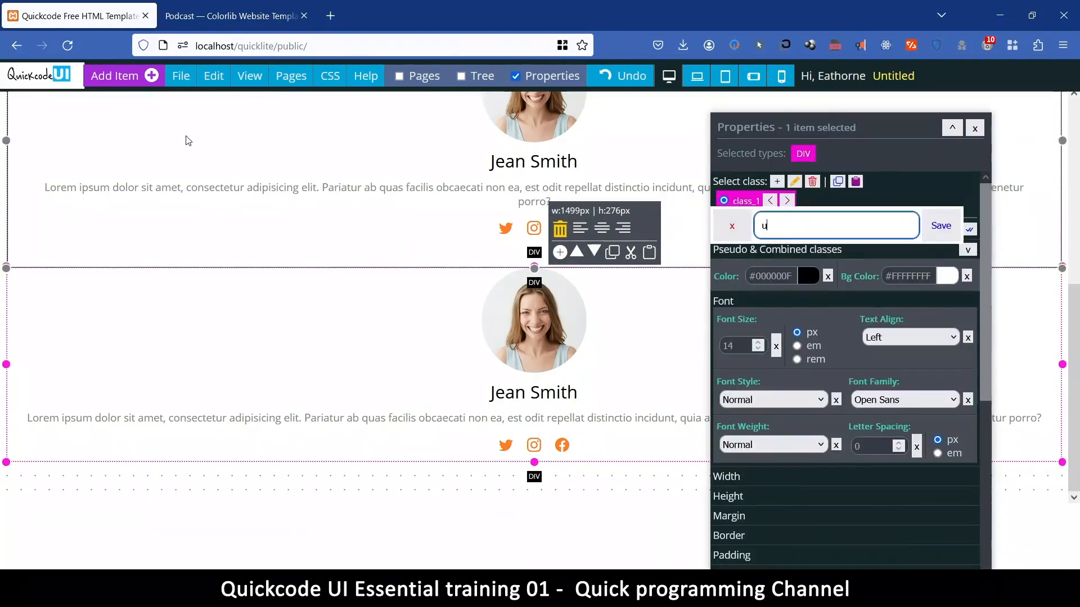
pyautogui.write('ser-card')
pyautogui.click(959, 219)
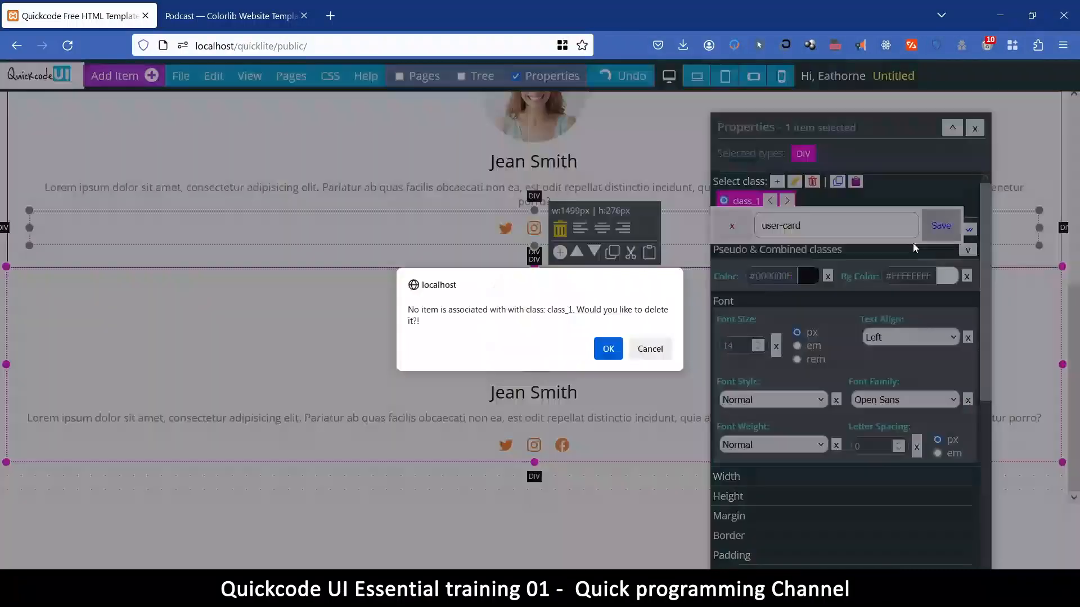
pyautogui.click(609, 350)
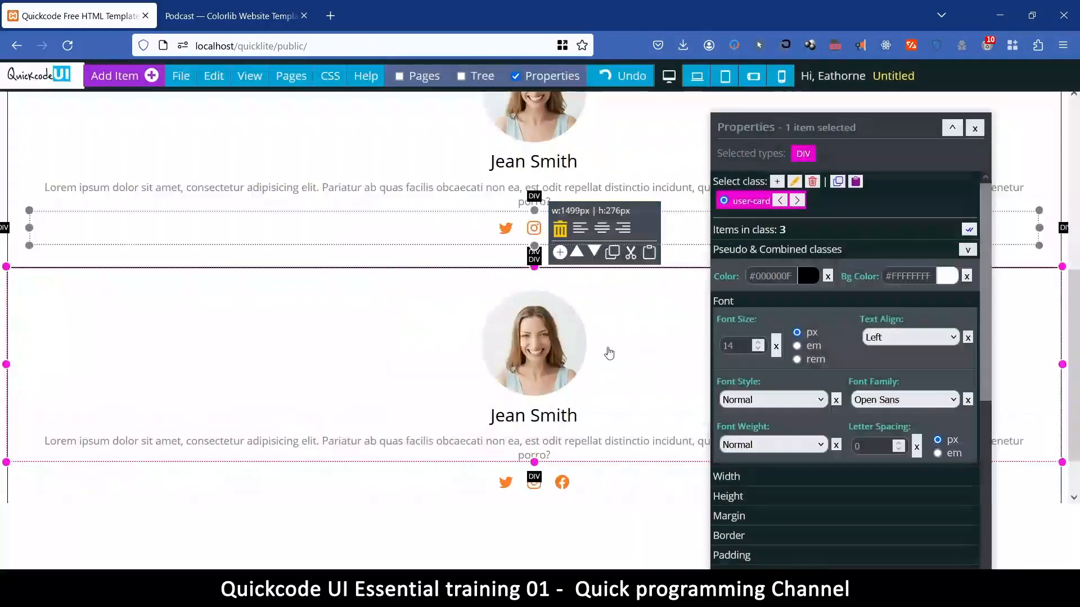
# Examine the three stacked cards and the style declarations of their shared user-card class, including max-width and display
pyautogui.scroll(-1, 423, 313)
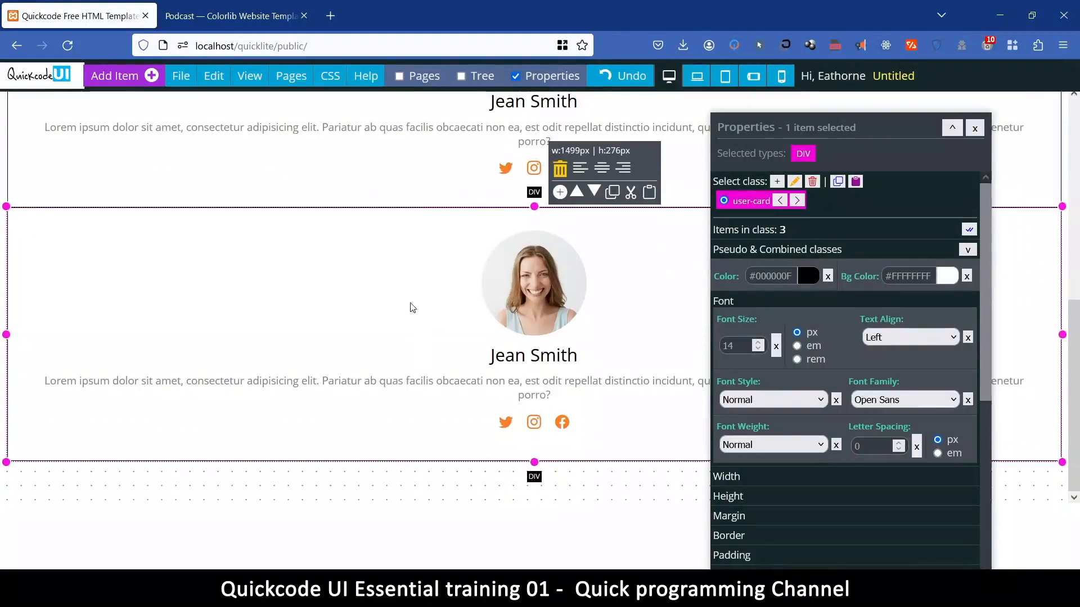
pyautogui.click(333, 481)
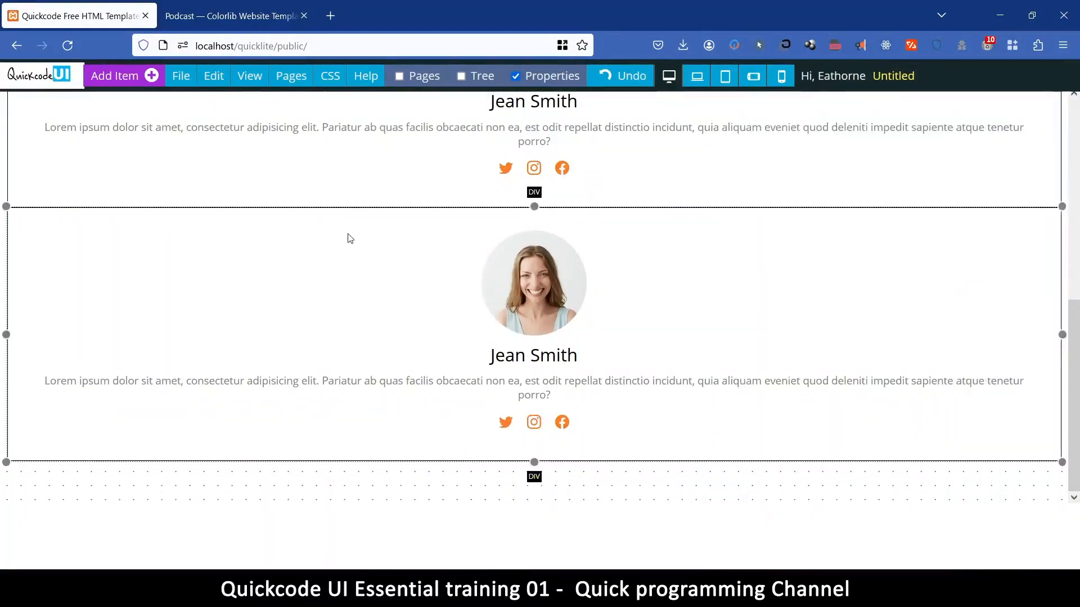
pyautogui.click(376, 278)
pyautogui.scroll(6, 360, 274)
pyautogui.click(302, 161)
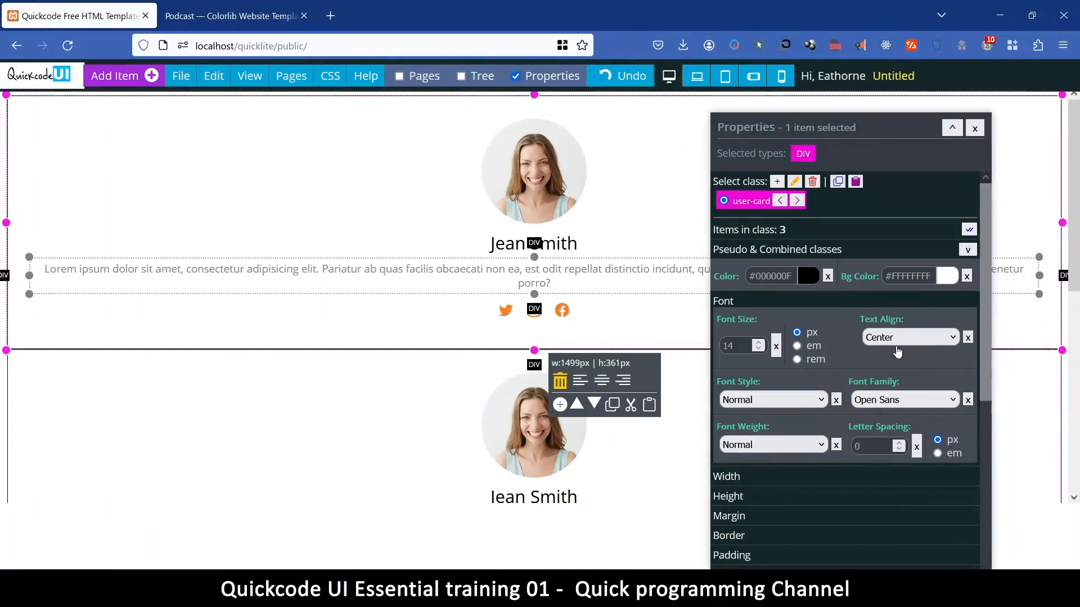
pyautogui.scroll(-10, 824, 360)
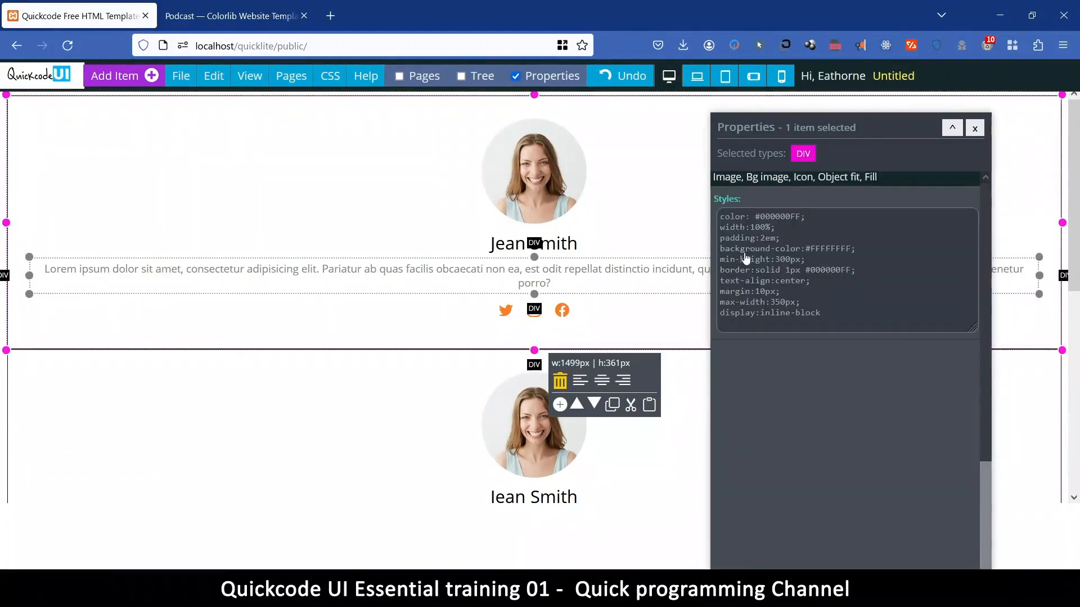
pyautogui.click(826, 322)
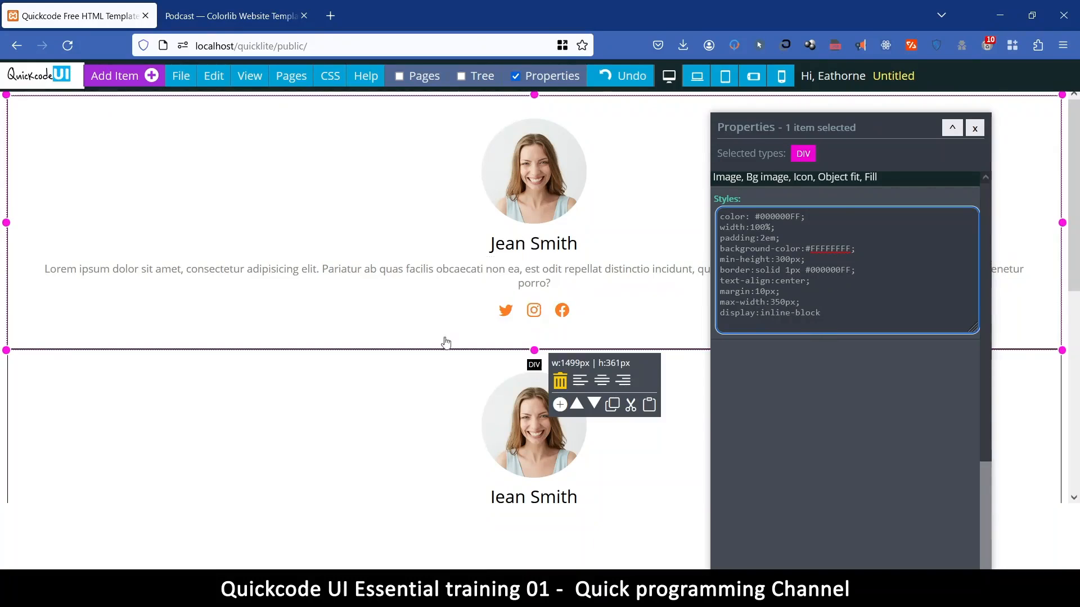
pyautogui.scroll(-3, 340, 326)
pyautogui.click(141, 239)
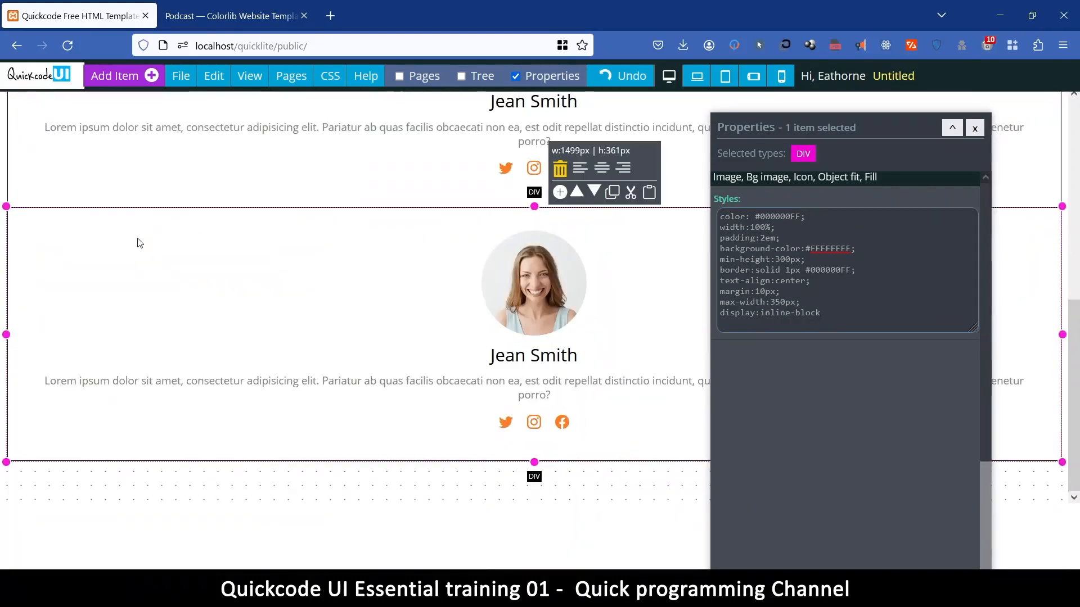
pyautogui.click(221, 485)
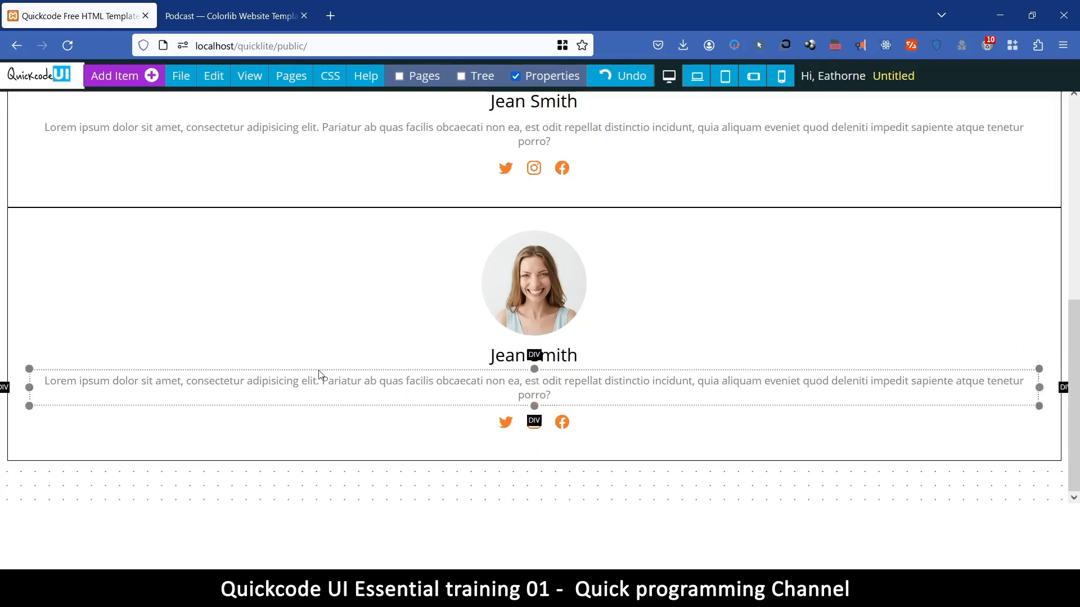
pyautogui.scroll(10, 312, 365)
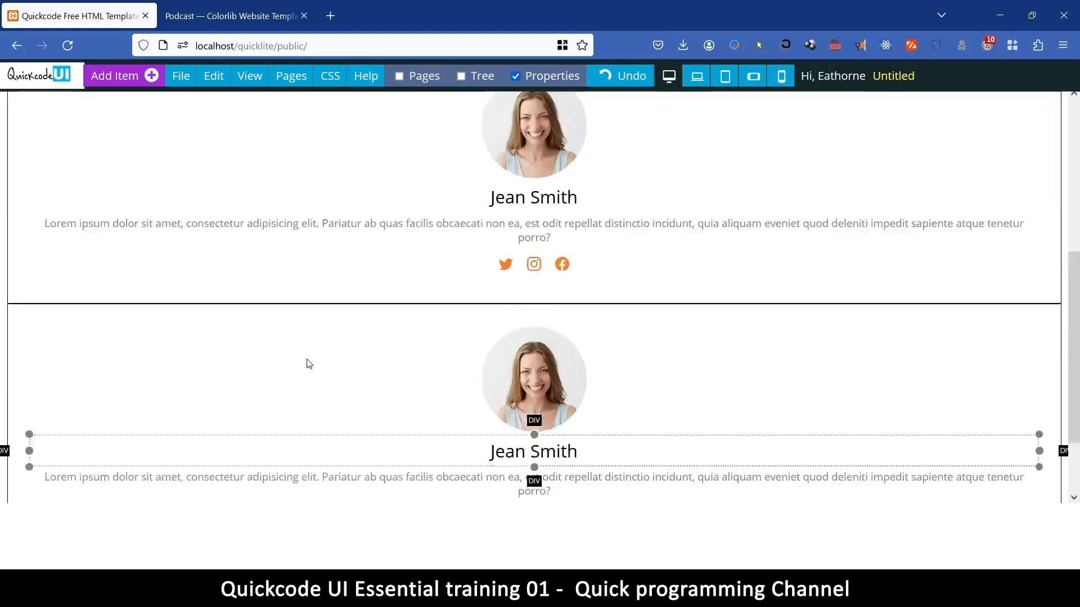
pyautogui.click(247, 111)
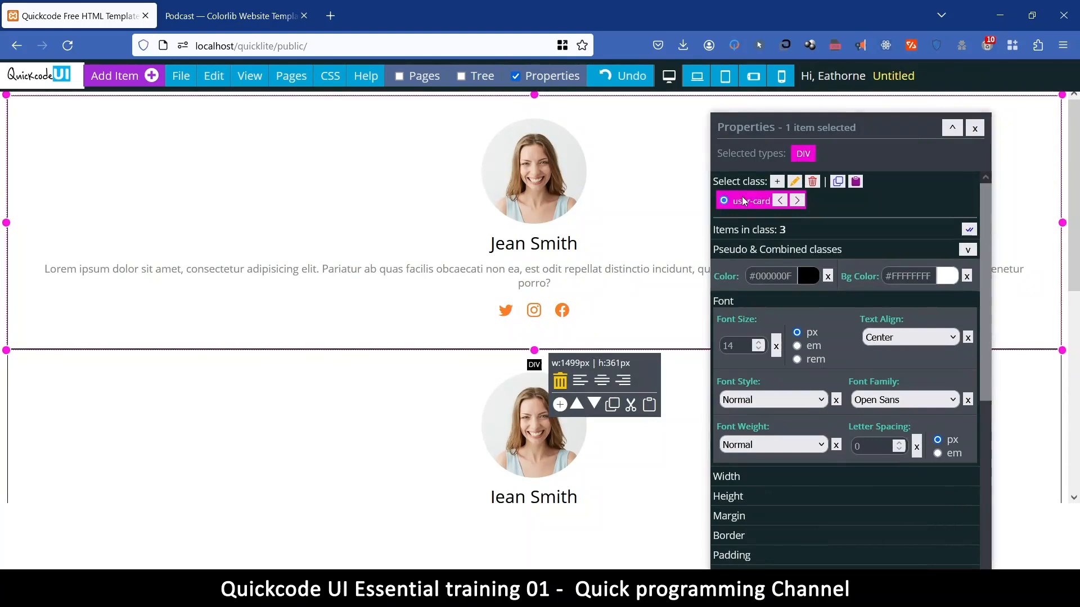
pyautogui.scroll(-10, 781, 290)
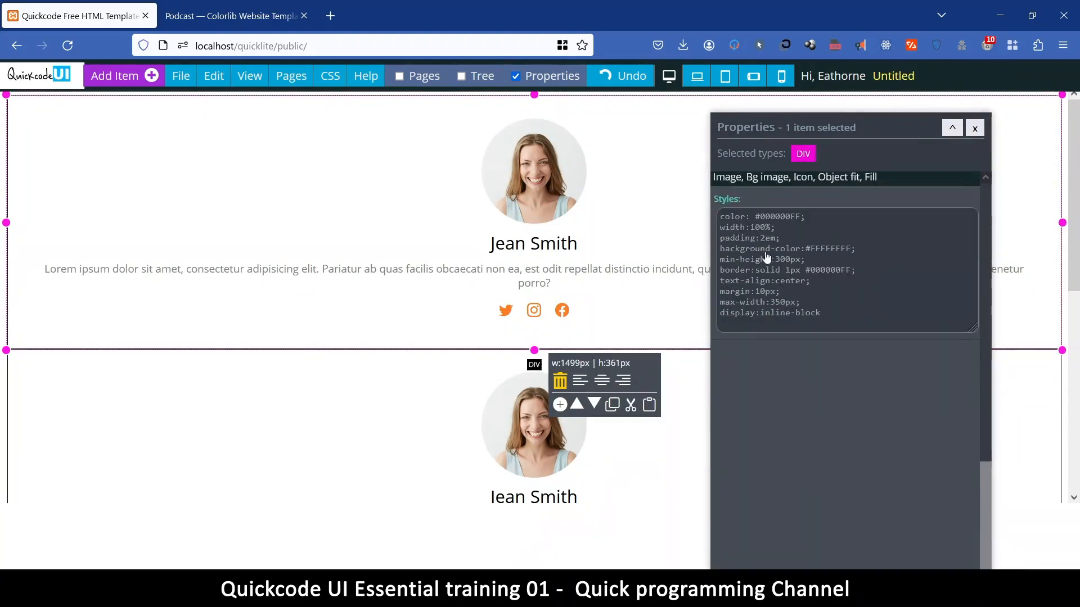
# Preview the page in its own browser tab to check the three-card row, and return to the editor
pyautogui.click(179, 76)
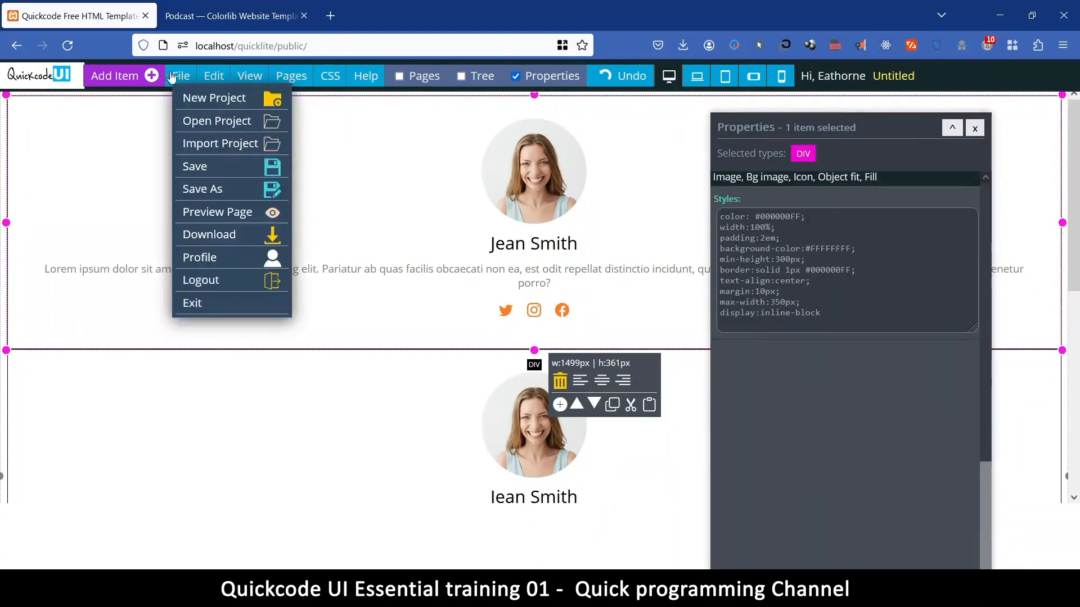
pyautogui.click(213, 219)
pyautogui.click(654, 344)
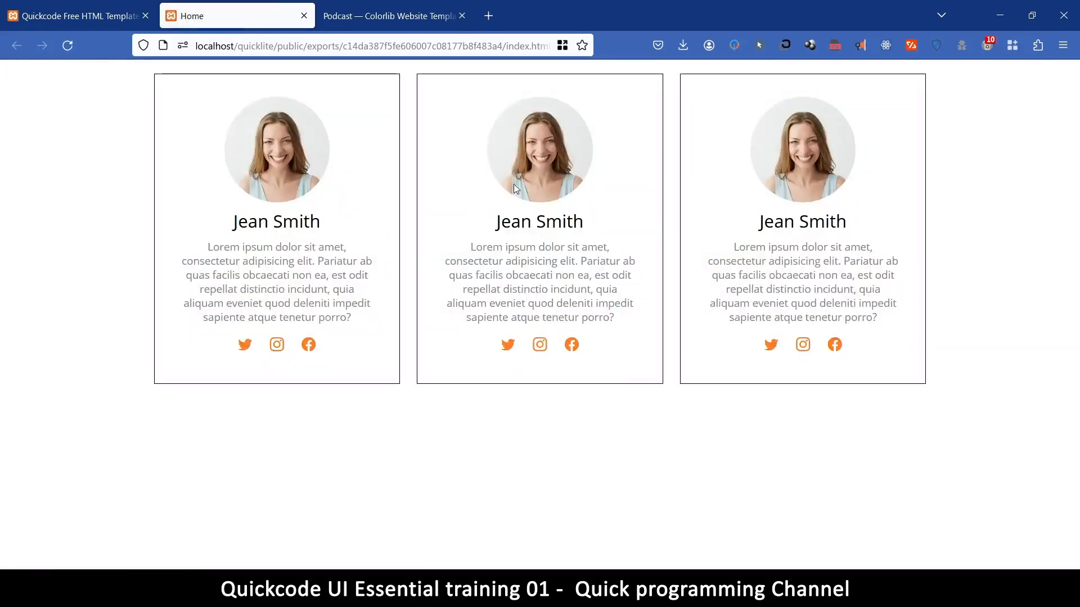
pyautogui.click(80, 9)
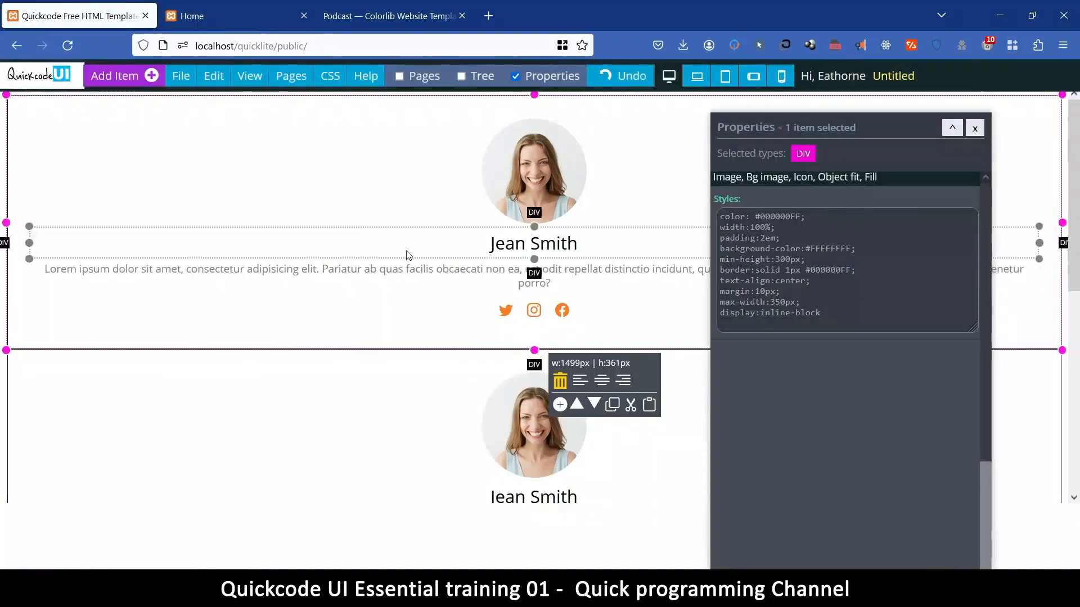
# Inspect the user-card class properties of the selected card, including its width and max-width settings
pyautogui.scroll(-3, 365, 317)
pyautogui.scroll(3, 420, 328)
pyautogui.scroll(5, 840, 294)
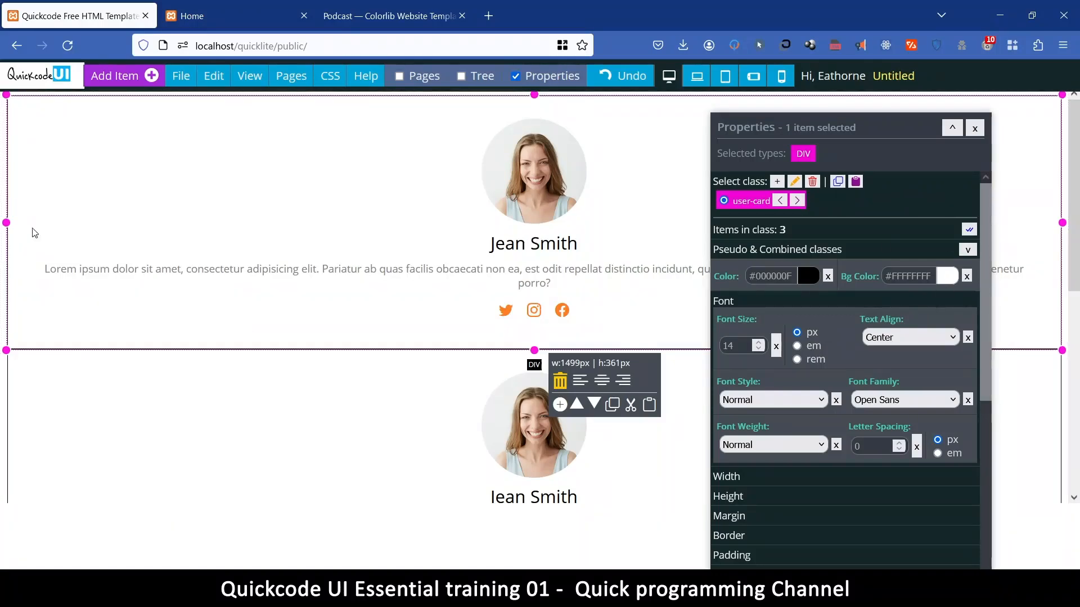
pyautogui.scroll(-4, 822, 337)
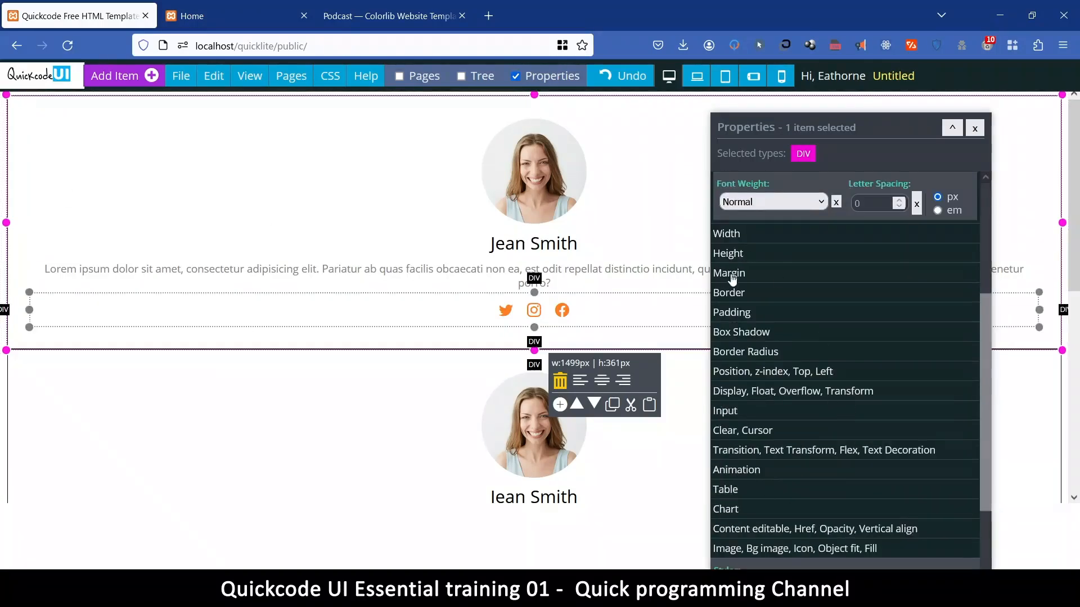
pyautogui.click(750, 237)
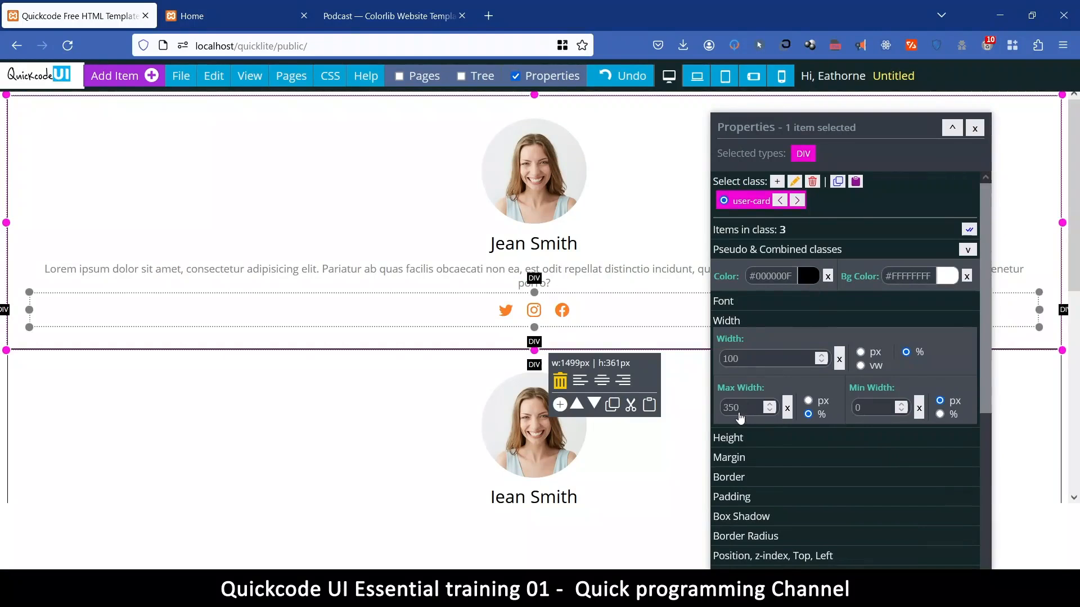
# Compare the width settings of the user-card class across the tablet, phone and desktop views
pyautogui.click(726, 77)
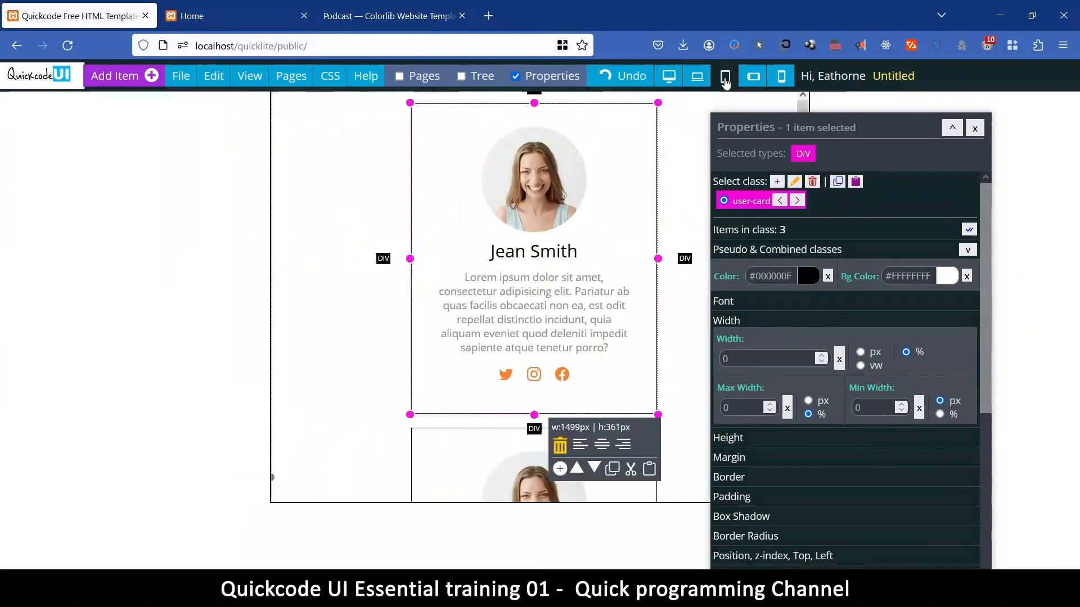
pyautogui.click(782, 77)
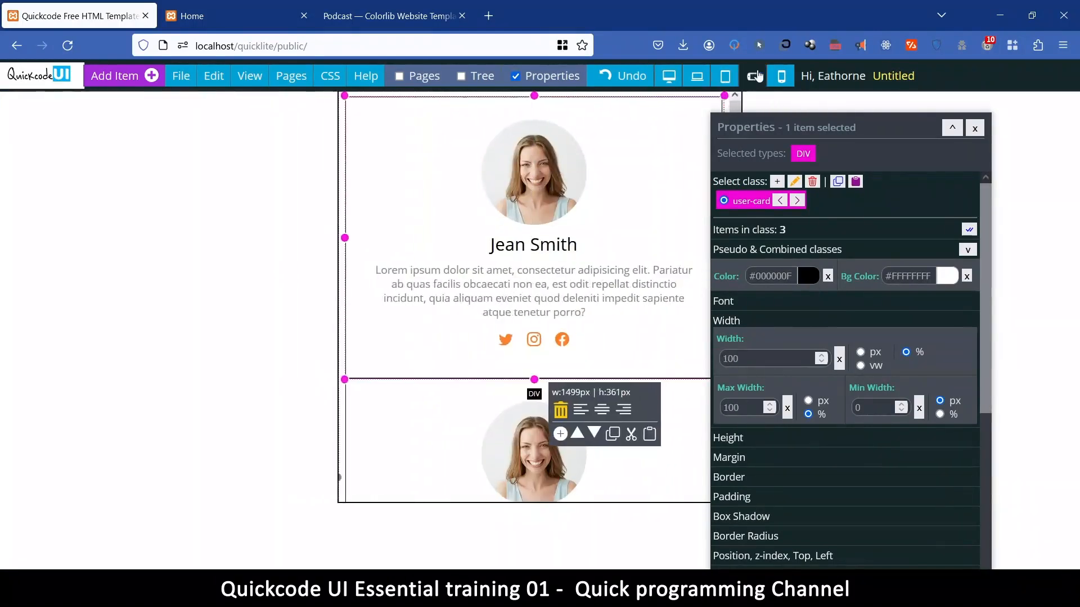
pyautogui.click(745, 77)
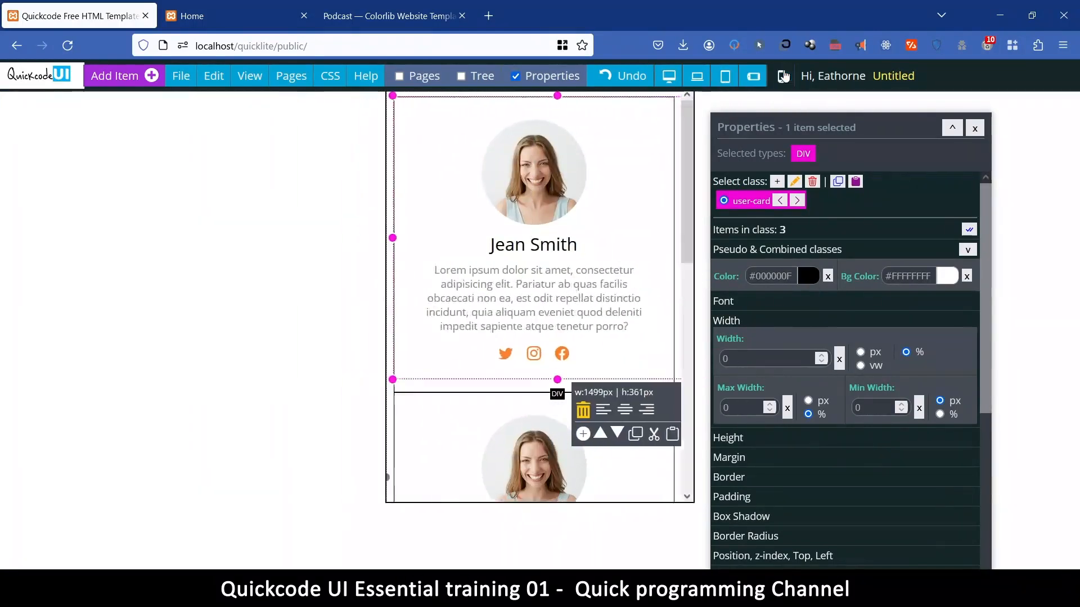
pyautogui.click(726, 79)
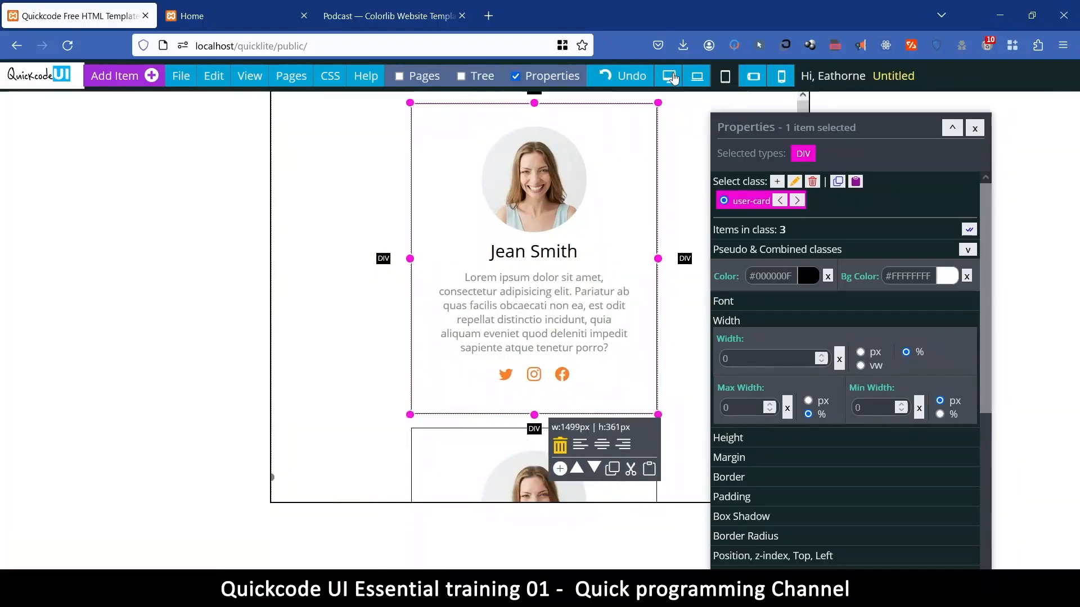
pyautogui.click(674, 77)
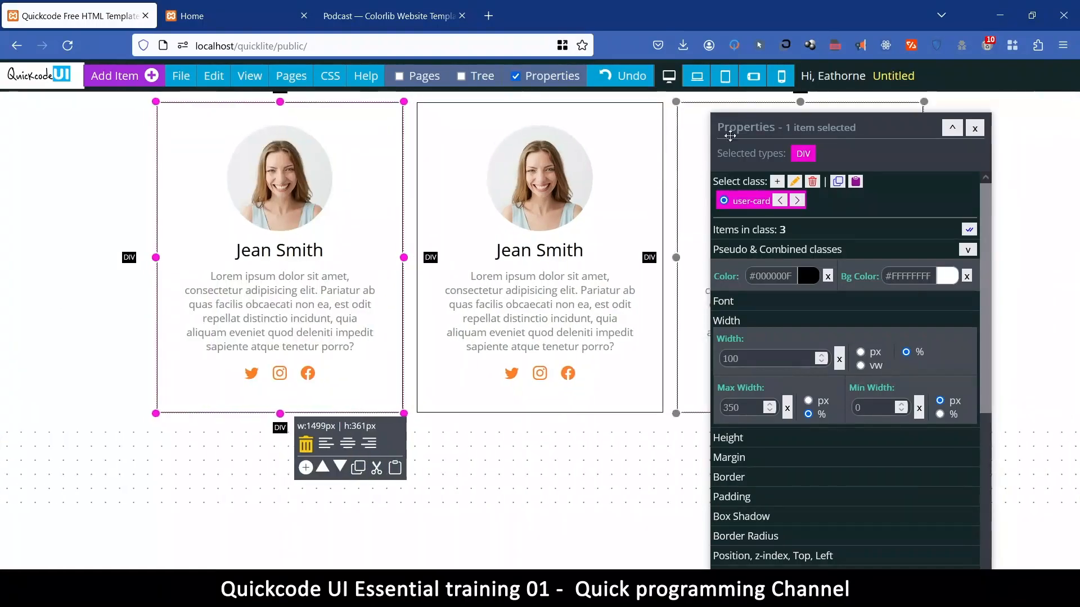
# Move the properties window clear of the cards and compare their layout in the desktop, laptop, tablet and phone views
pyautogui.moveTo(741, 125); pyautogui.dragTo(746, 442)
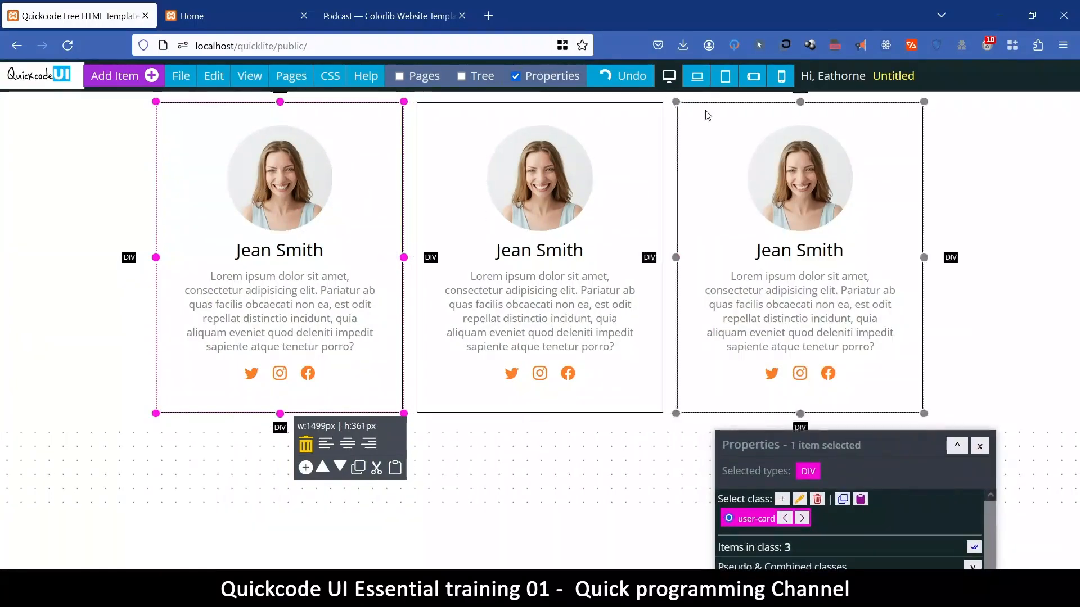
pyautogui.click(725, 79)
pyautogui.click(781, 76)
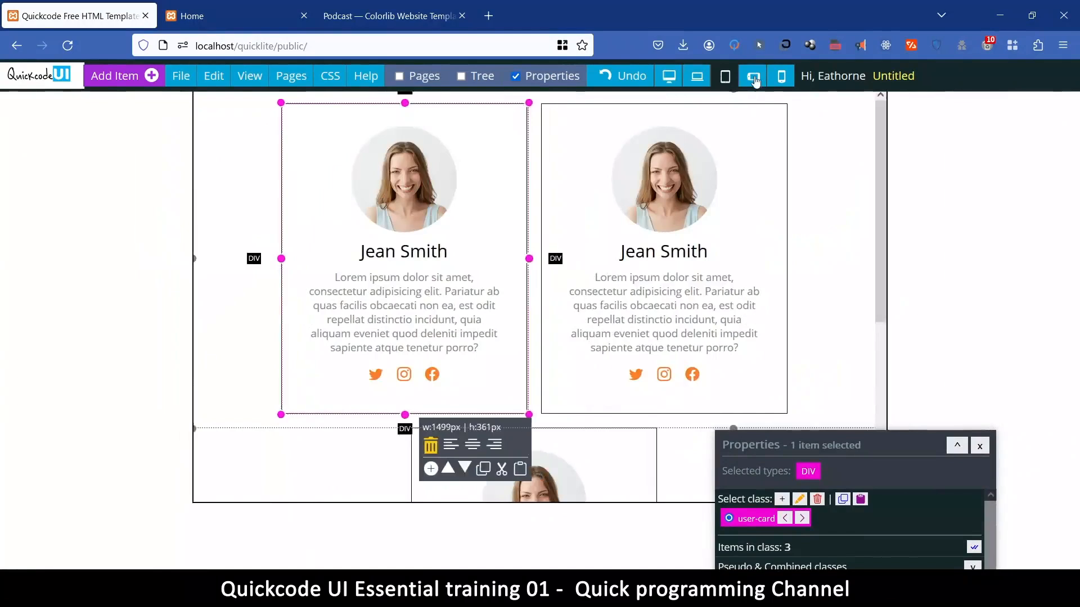
pyautogui.click(669, 79)
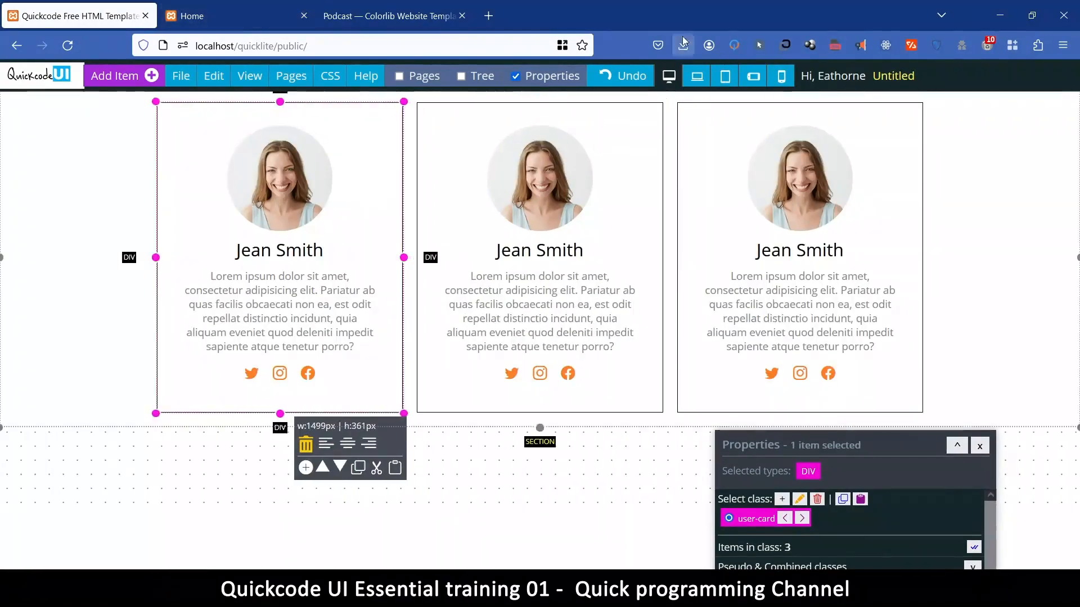
pyautogui.click(703, 76)
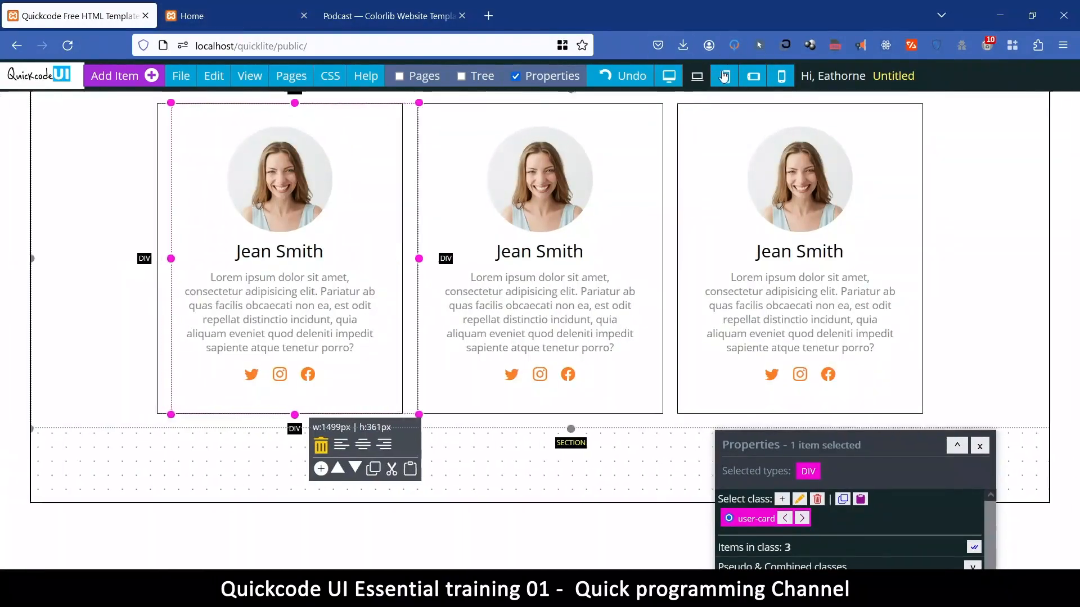
pyautogui.click(725, 76)
pyautogui.click(753, 76)
pyautogui.click(781, 76)
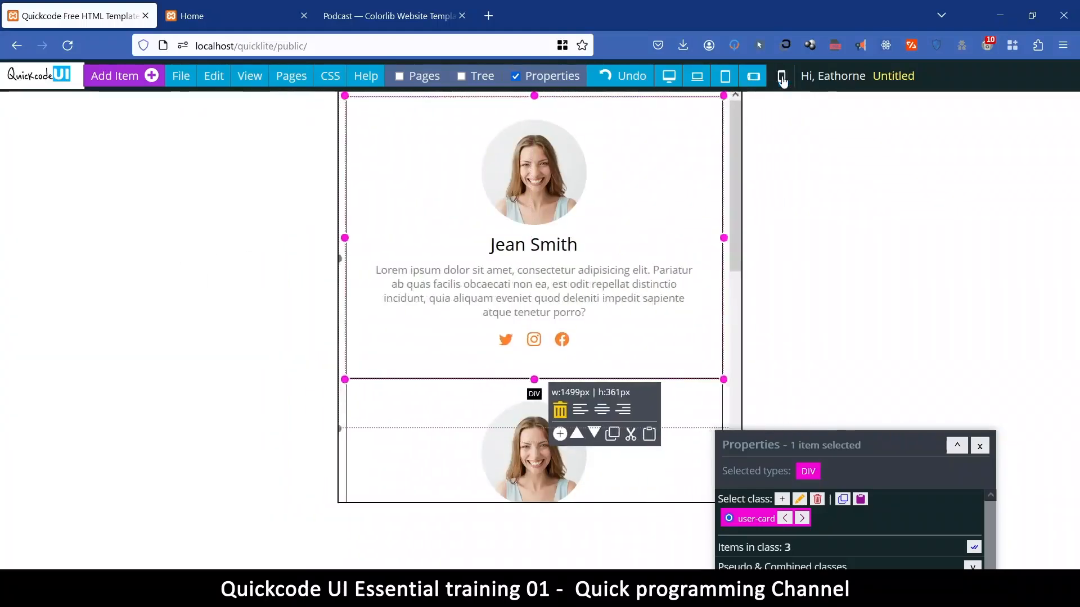
pyautogui.click(725, 83)
pyautogui.click(669, 76)
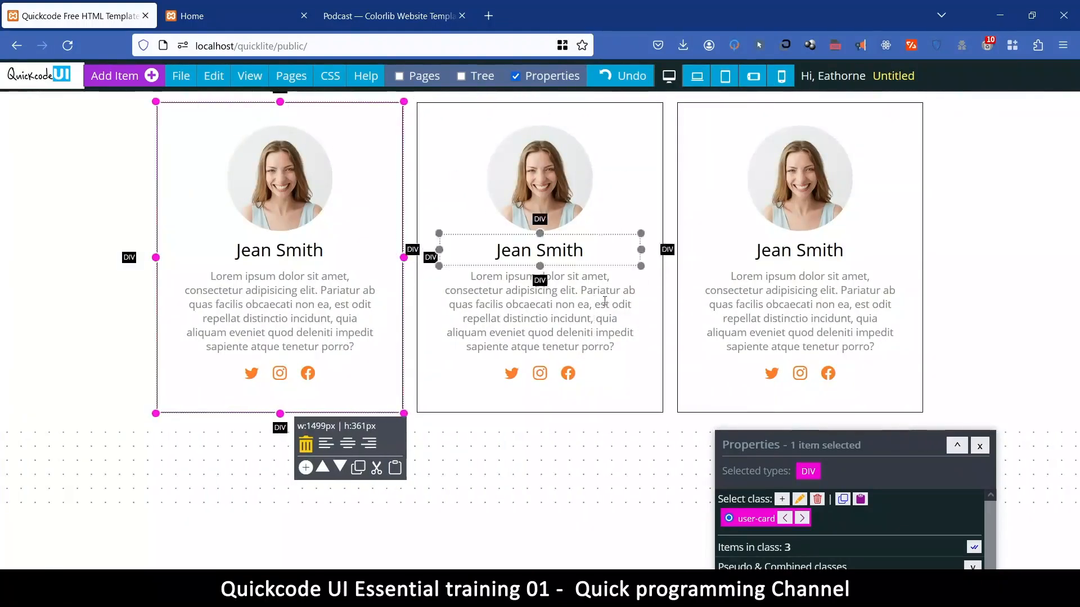
# Bring the properties window back up and switch the user-card class off and on again
pyautogui.moveTo(769, 450); pyautogui.dragTo(713, 173)
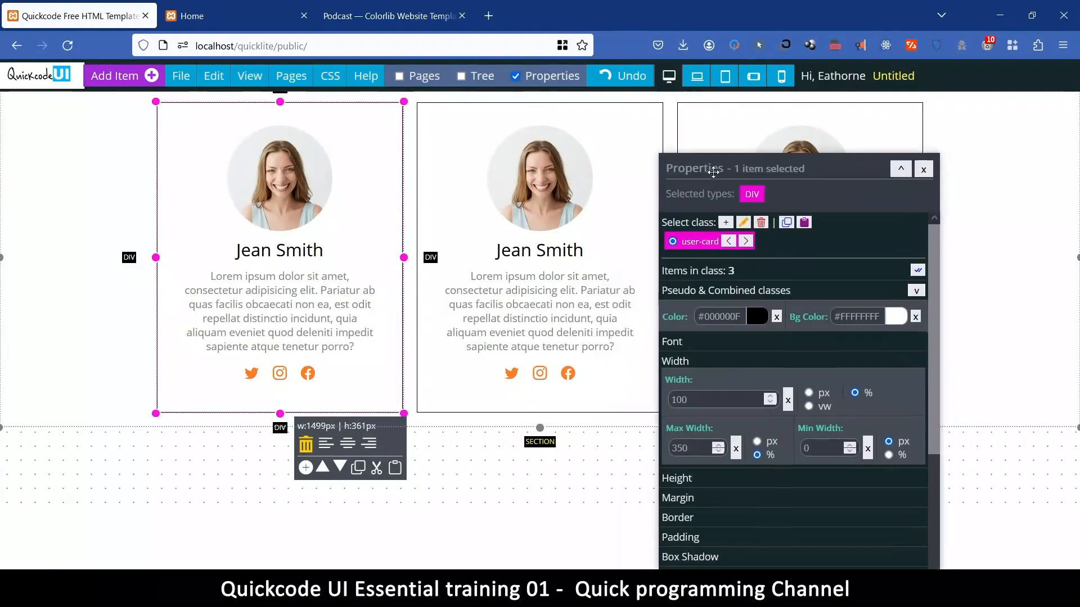
pyautogui.click(700, 241)
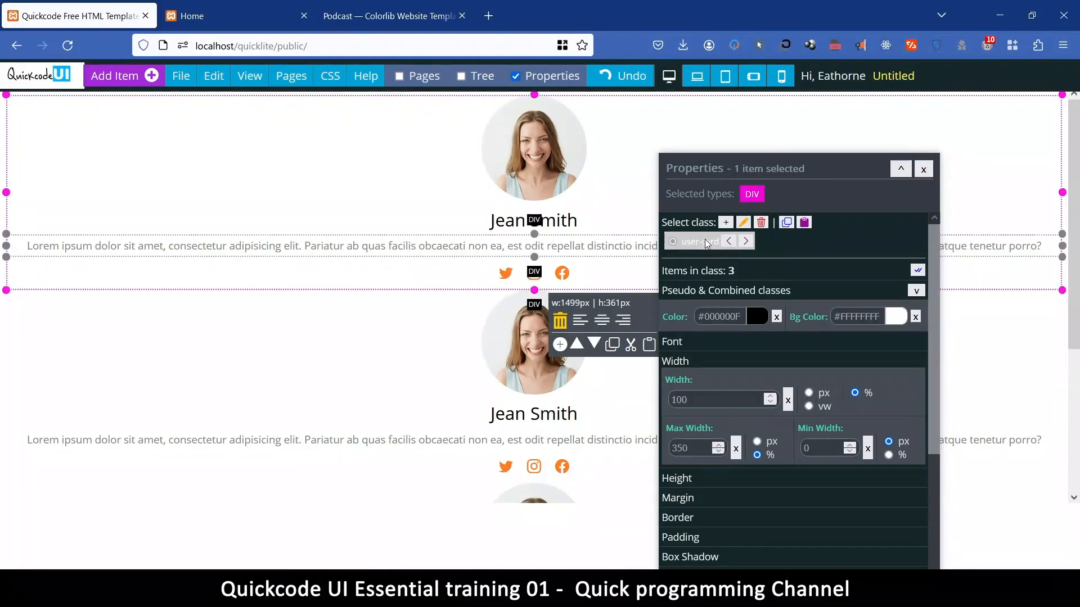
pyautogui.click(672, 242)
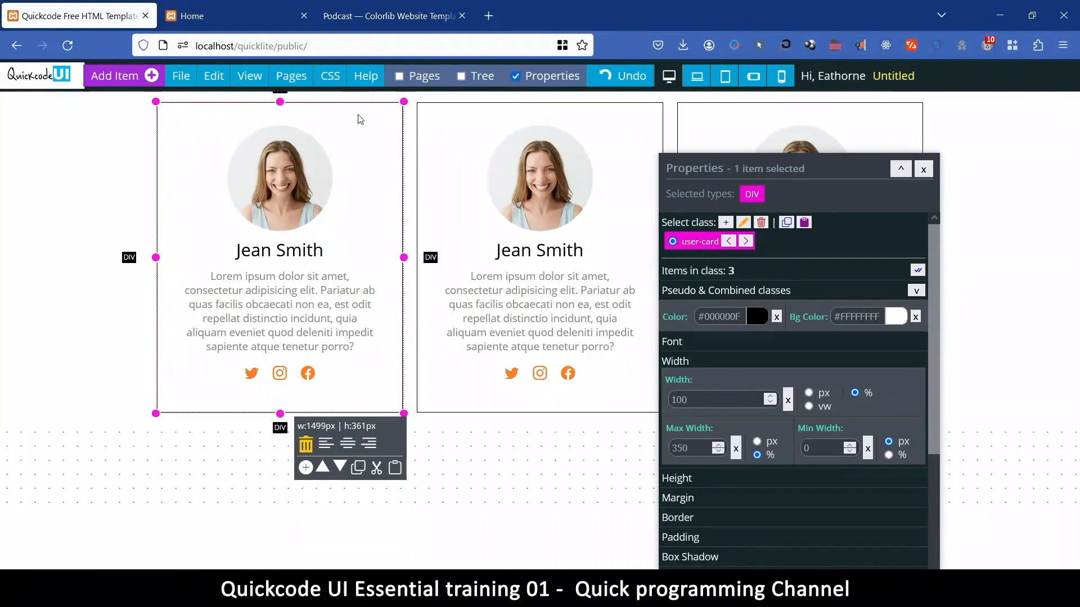
# Set the border colour of the user-card class to light grey #E7E7E7FF
pyautogui.scroll(-3, 900, 326)
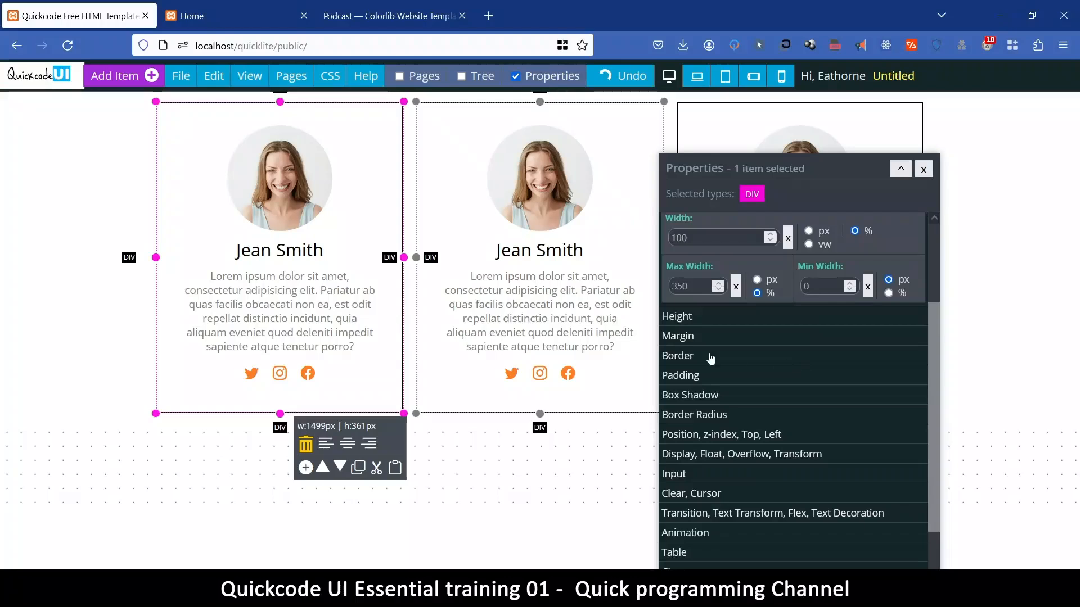
pyautogui.click(720, 361)
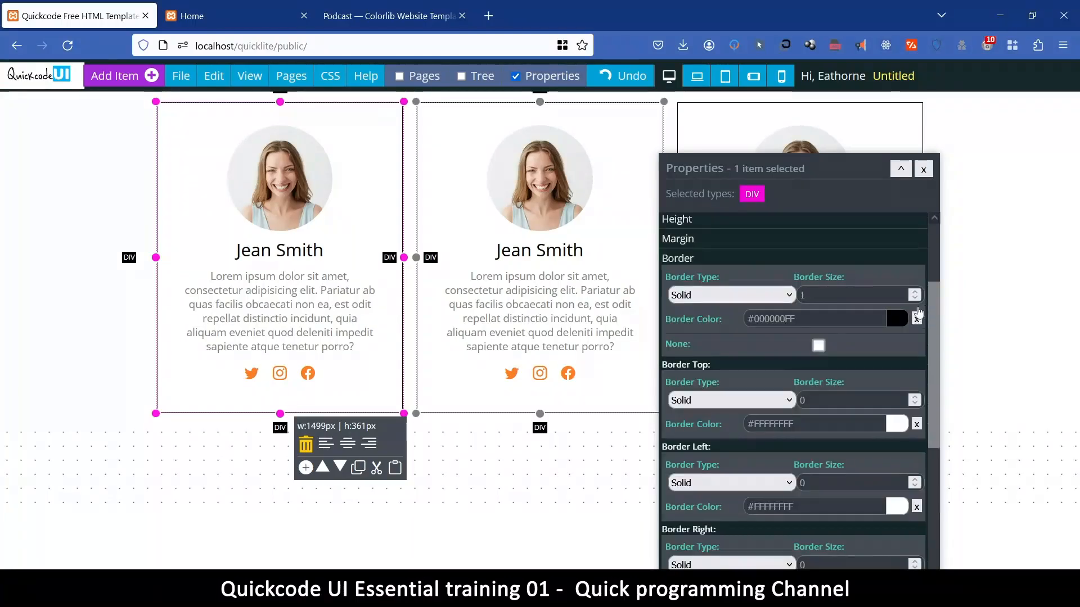
pyautogui.click(899, 319)
pyautogui.moveTo(896, 406); pyautogui.dragTo(901, 367)
pyautogui.moveTo(902, 356); pyautogui.dragTo(901, 353)
pyautogui.click(678, 139)
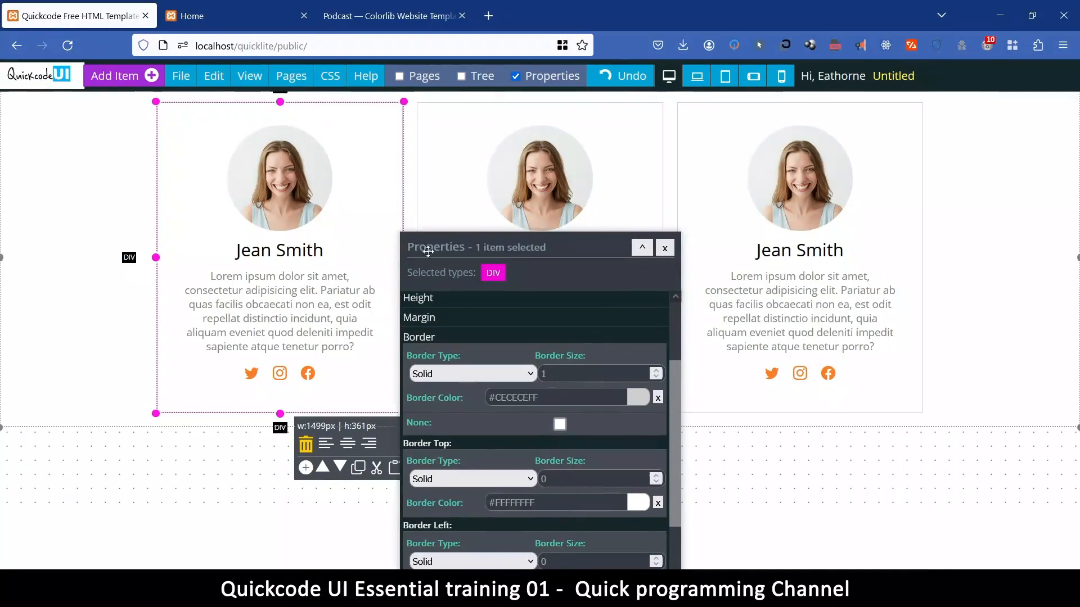
pyautogui.click(635, 400)
pyautogui.moveTo(639, 432); pyautogui.dragTo(639, 427)
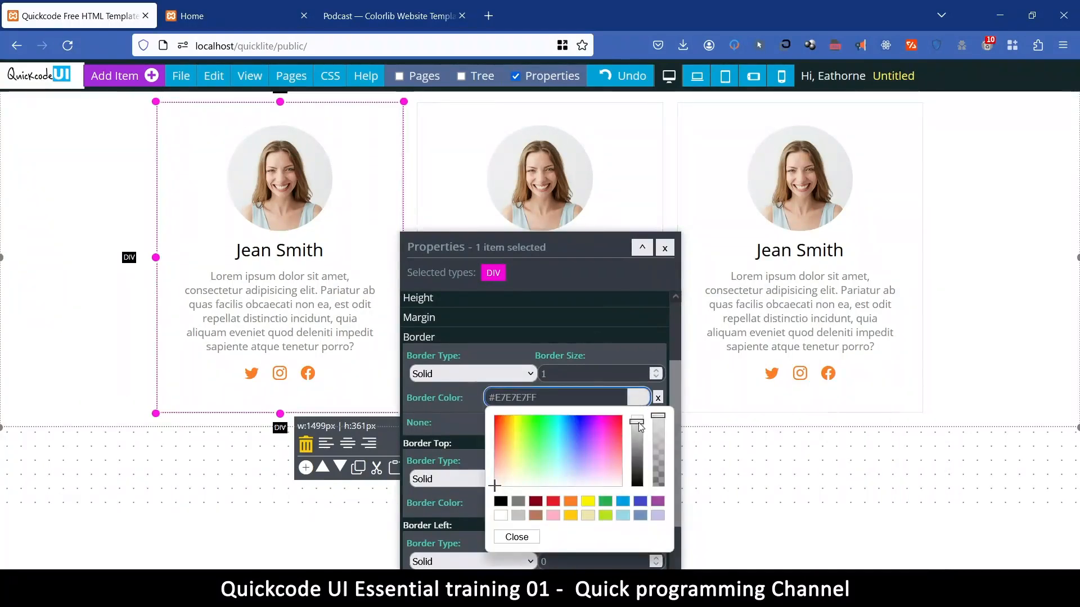
pyautogui.click(532, 540)
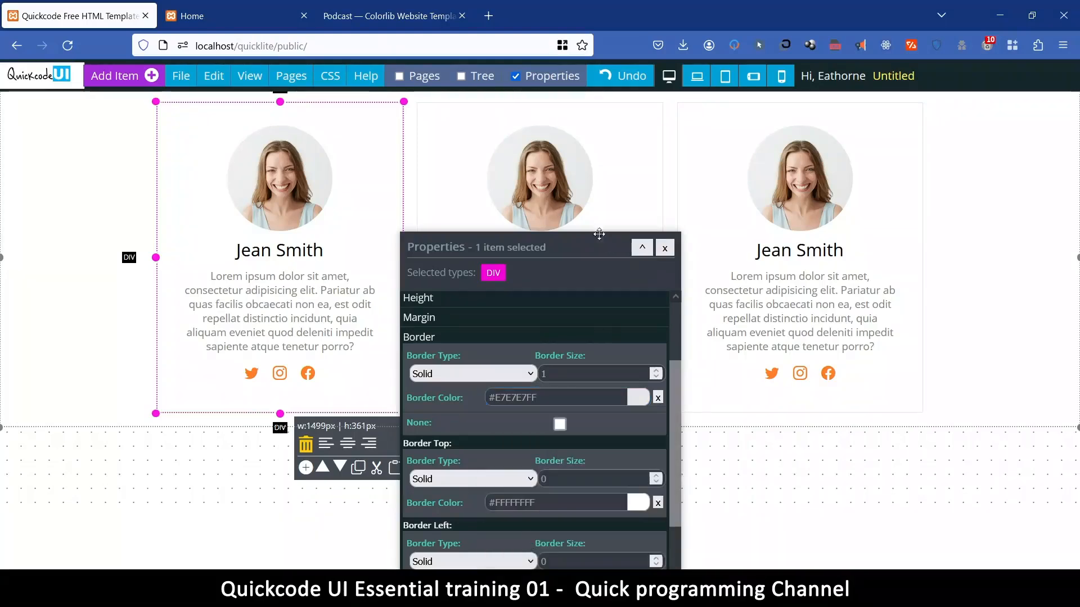
pyautogui.moveTo(574, 247); pyautogui.dragTo(882, 186)
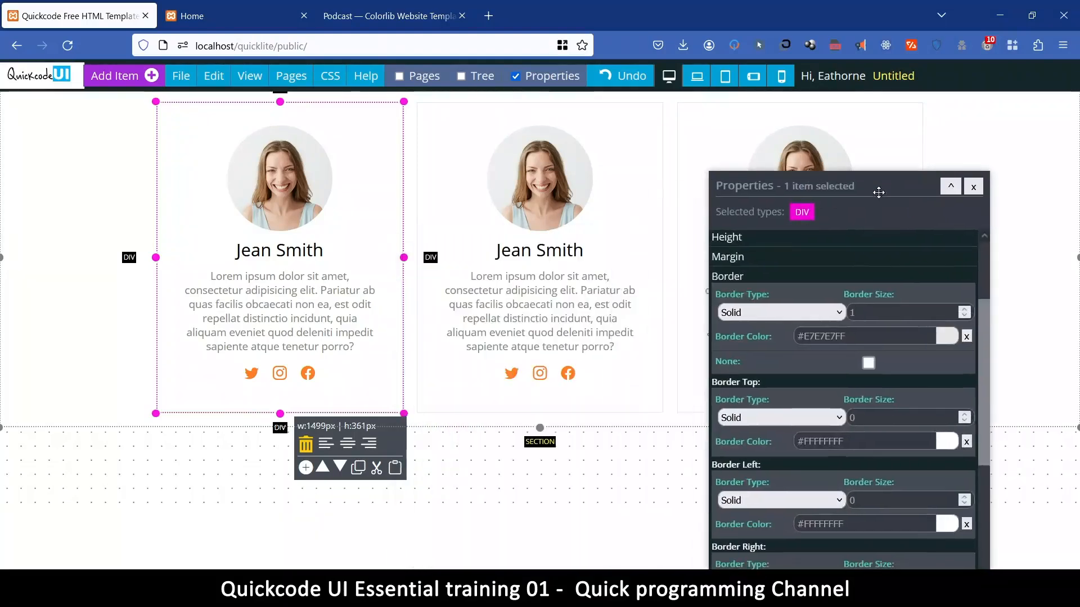
# Replace the middle card's photo with the smiling curly-haired woman and the third card's photo with the smiling curly-haired man
pyautogui.doubleClick(531, 154)
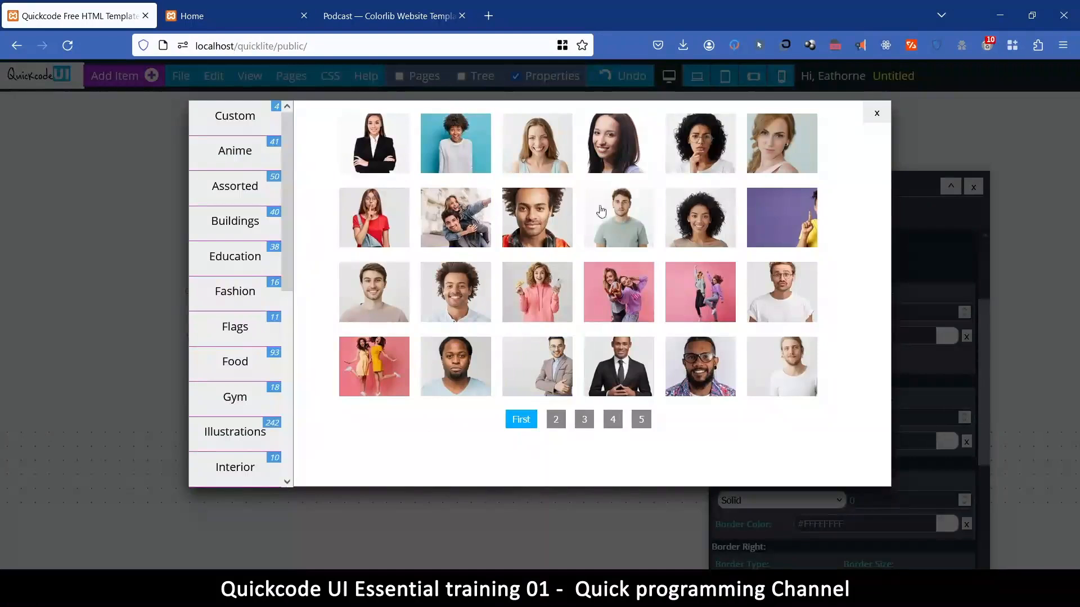
pyautogui.doubleClick(700, 220)
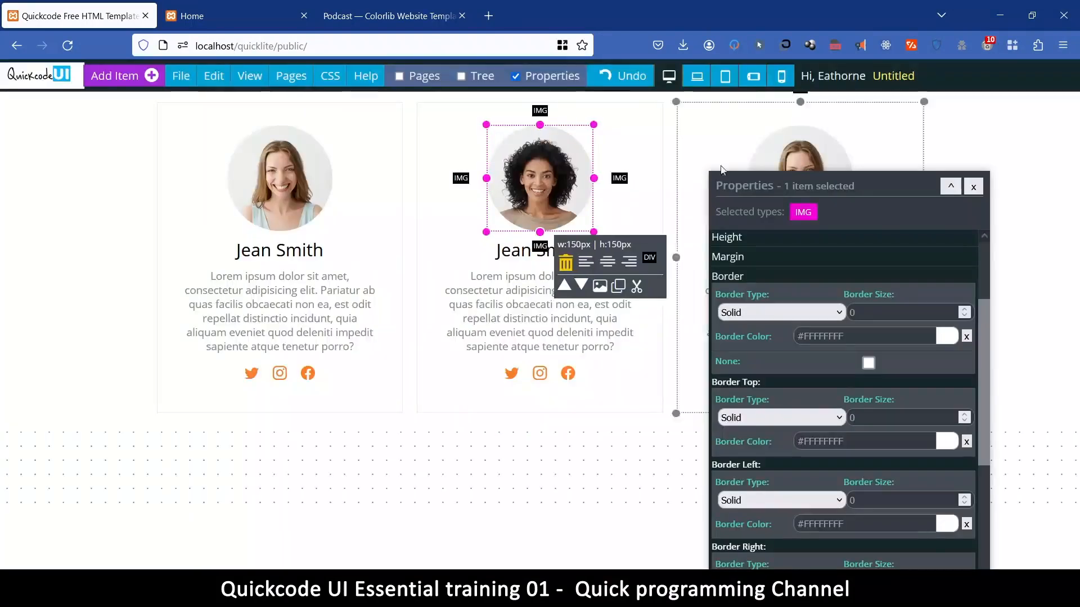
pyautogui.doubleClick(778, 140)
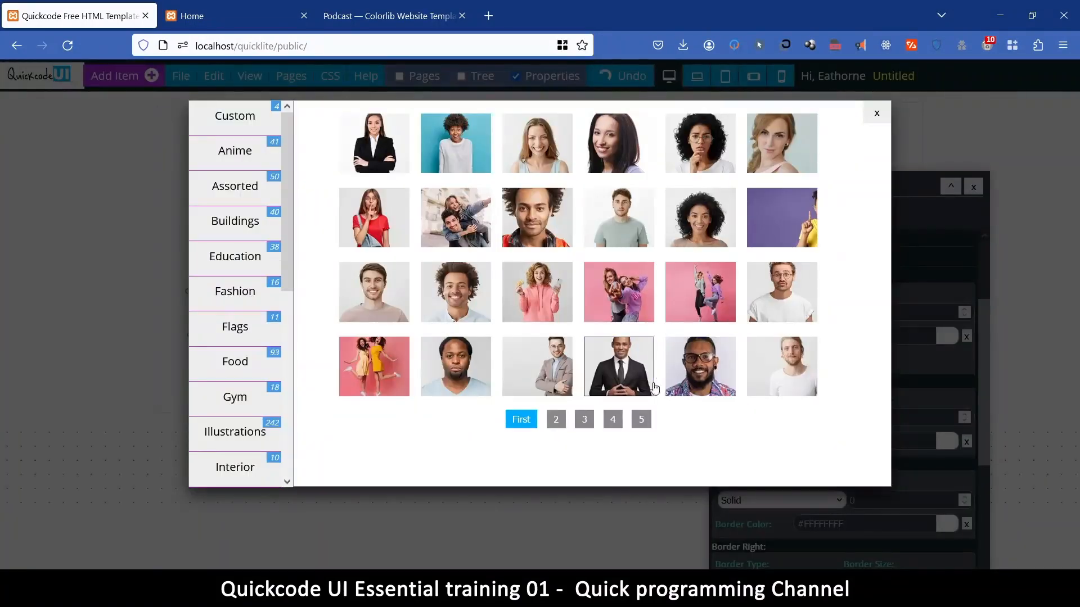
pyautogui.click(410, 11)
pyautogui.click(90, 11)
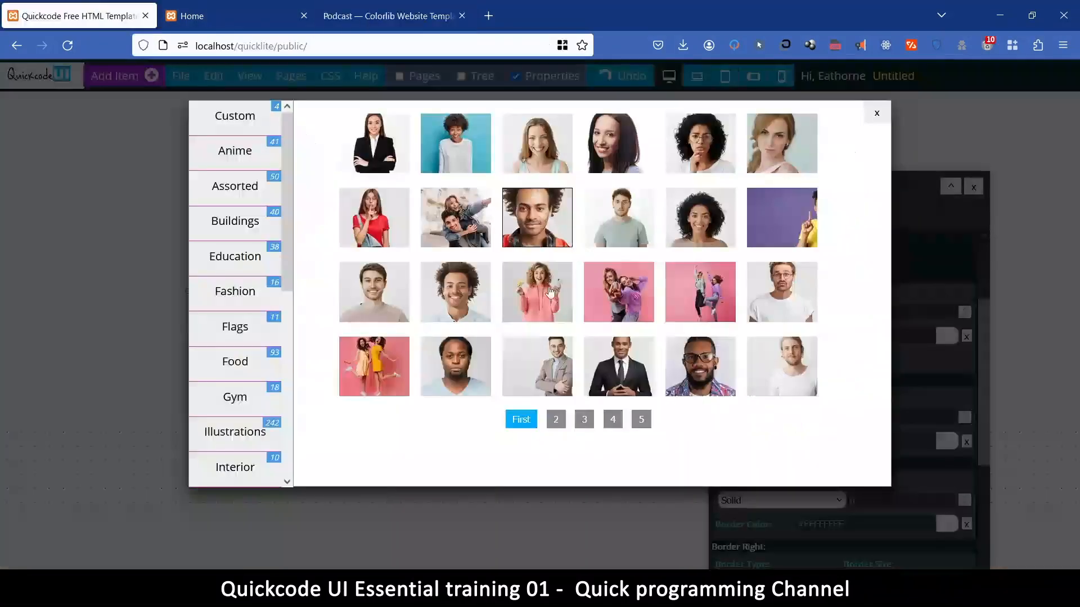
pyautogui.click(454, 294)
pyautogui.moveTo(835, 186); pyautogui.dragTo(681, 390)
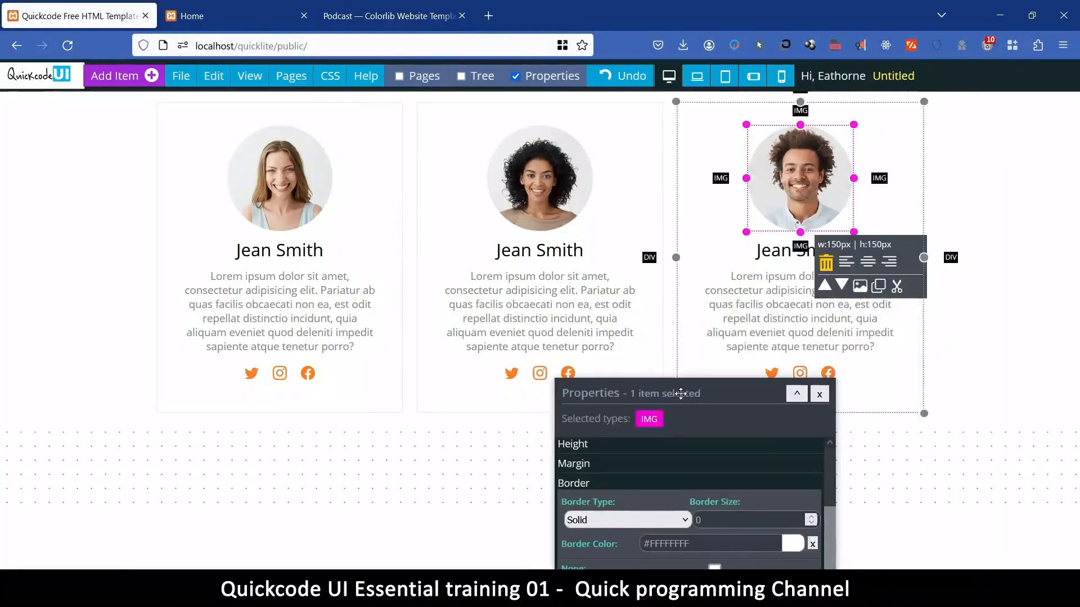
# Replace the middle card's name with the middle team member's full name copied from the Podcast reference page
pyautogui.click(394, 16)
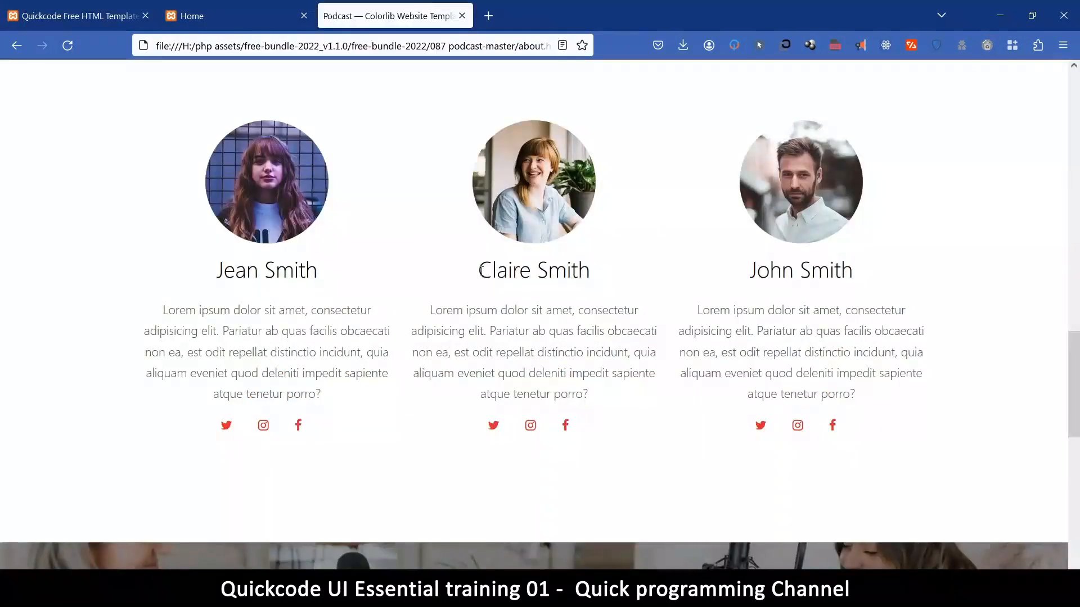
pyautogui.moveTo(482, 270); pyautogui.dragTo(579, 273)
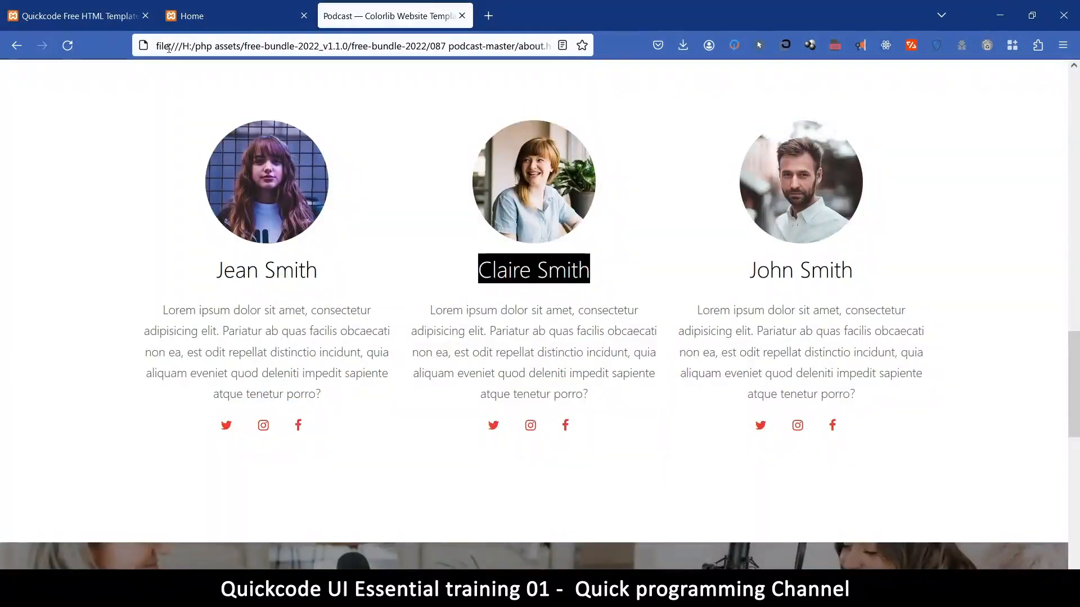
pyautogui.click(85, 12)
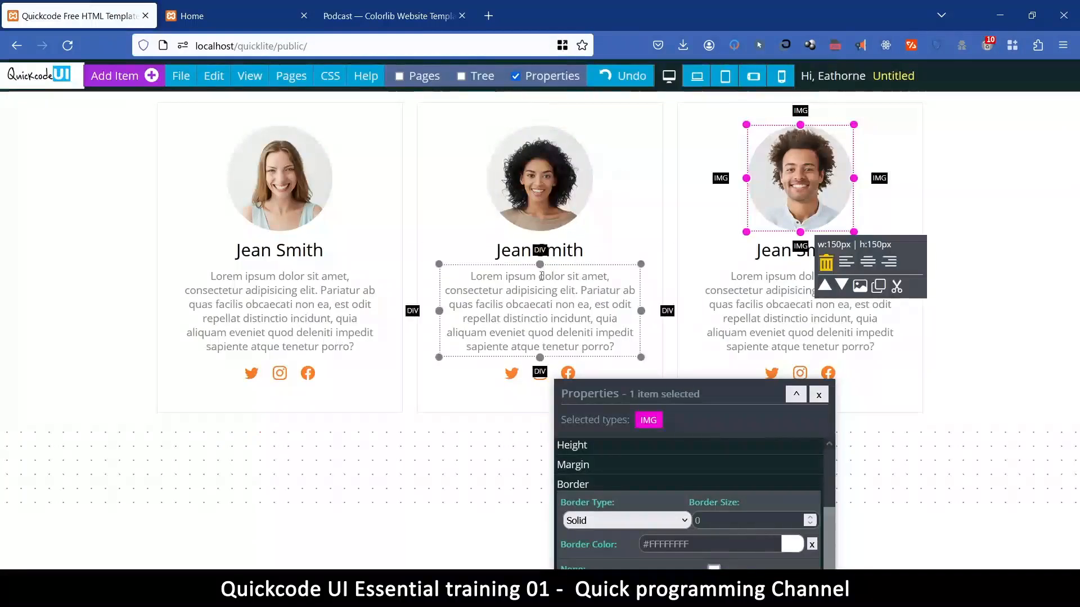
pyautogui.doubleClick(520, 253)
pyautogui.write('Claire Smith')
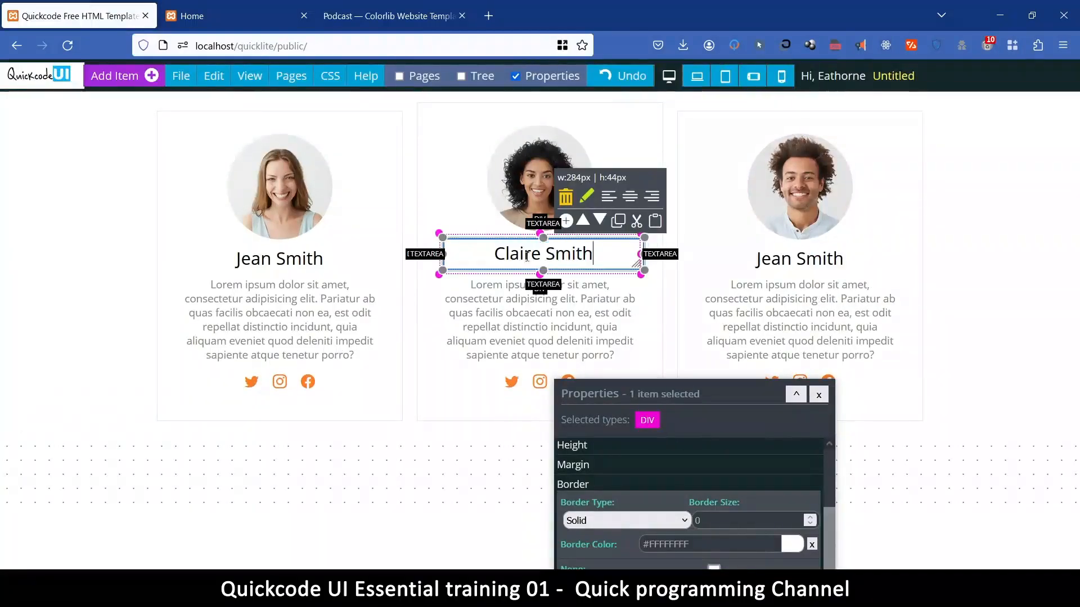
# Replace the third card's name with the third team member's full name copied from the Podcast reference page
pyautogui.click(409, 17)
pyautogui.moveTo(754, 266); pyautogui.dragTo(867, 274)
pyautogui.hotkey('ctrl', 'c')
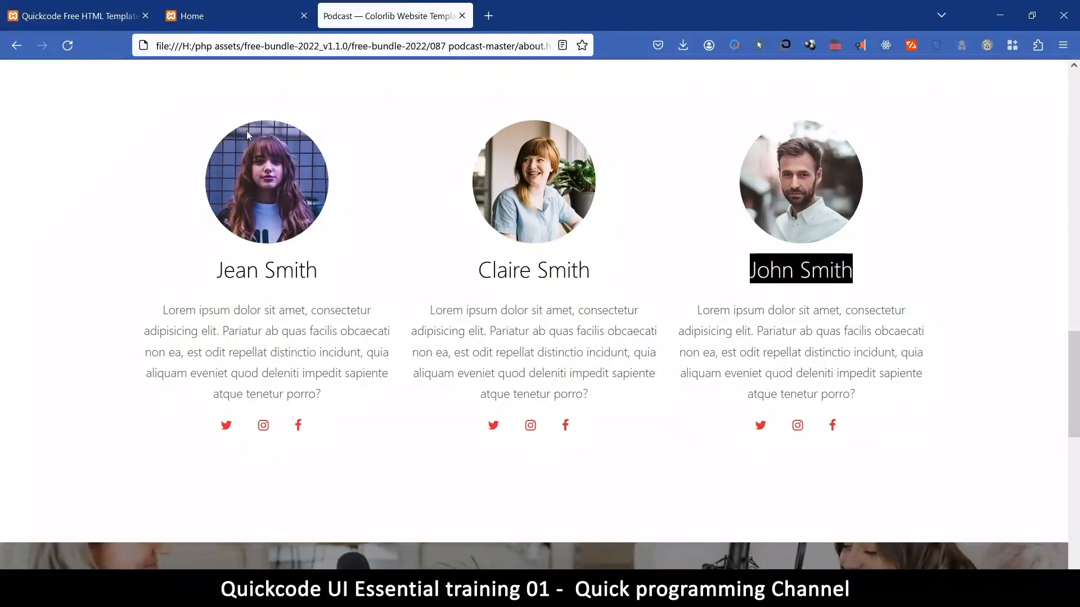
pyautogui.click(127, 15)
pyautogui.tripleClick(797, 251)
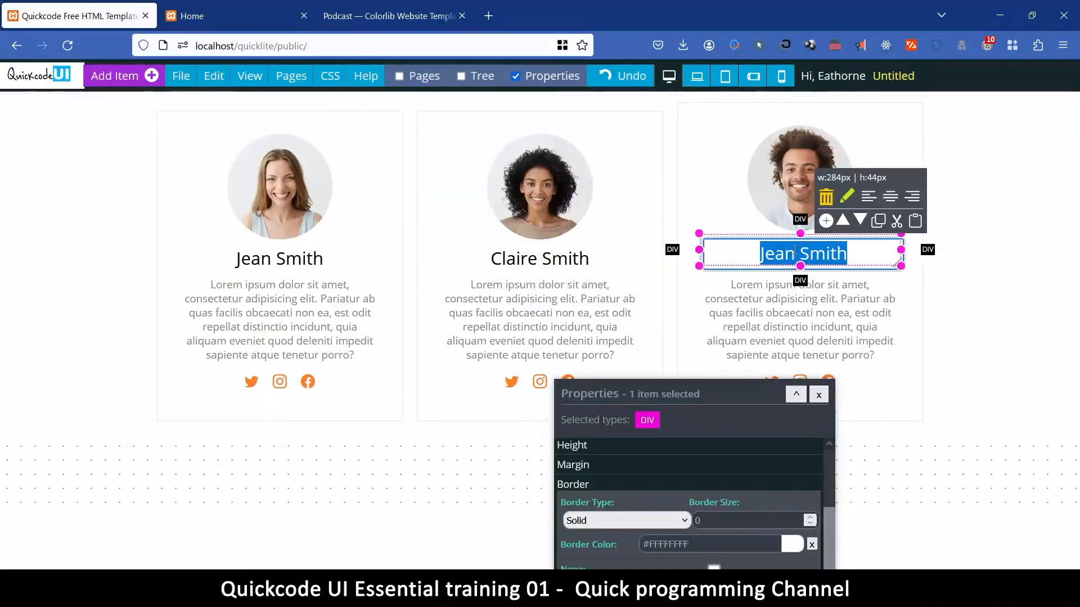
pyautogui.hotkey('ctrl', 'v')
pyautogui.click(971, 371)
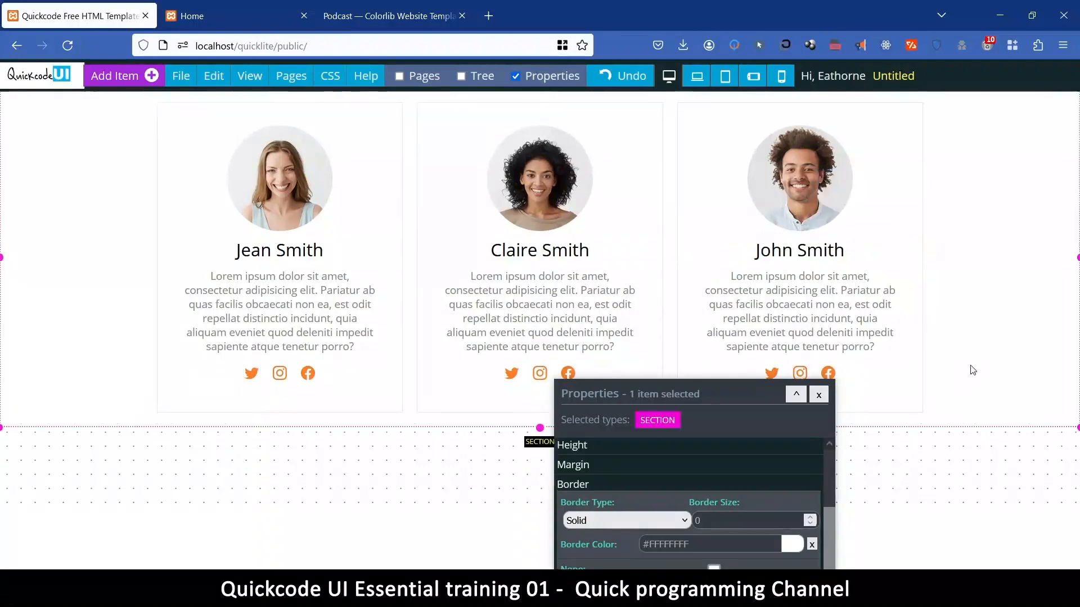
# Move the properties window aside and add an H1 heading from the Elements library to the cards section
pyautogui.moveTo(654, 397); pyautogui.dragTo(863, 335)
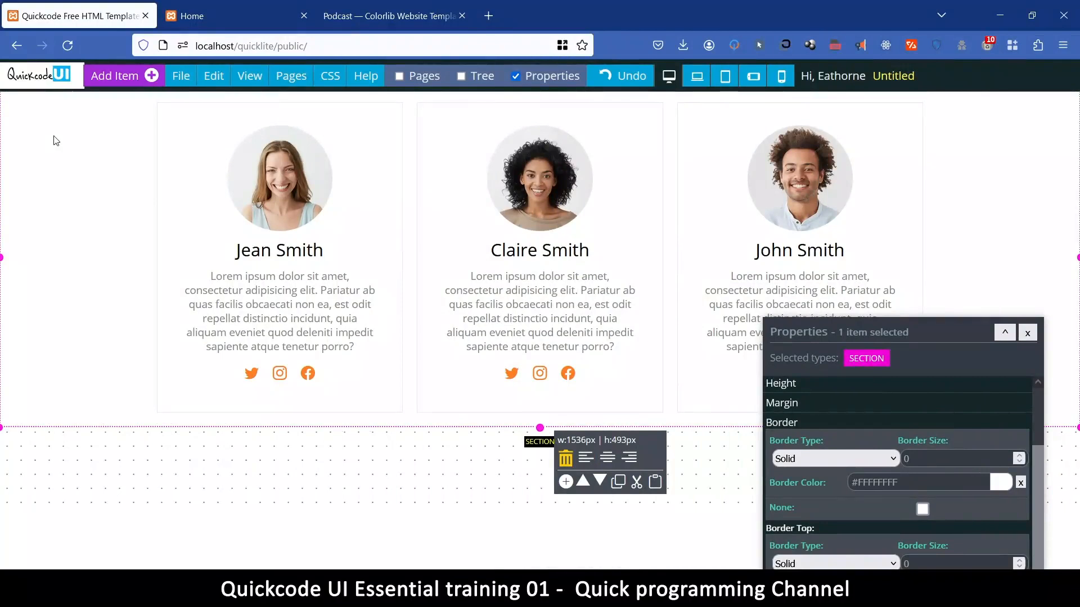
pyautogui.click(118, 80)
pyautogui.scroll(15, 266, 174)
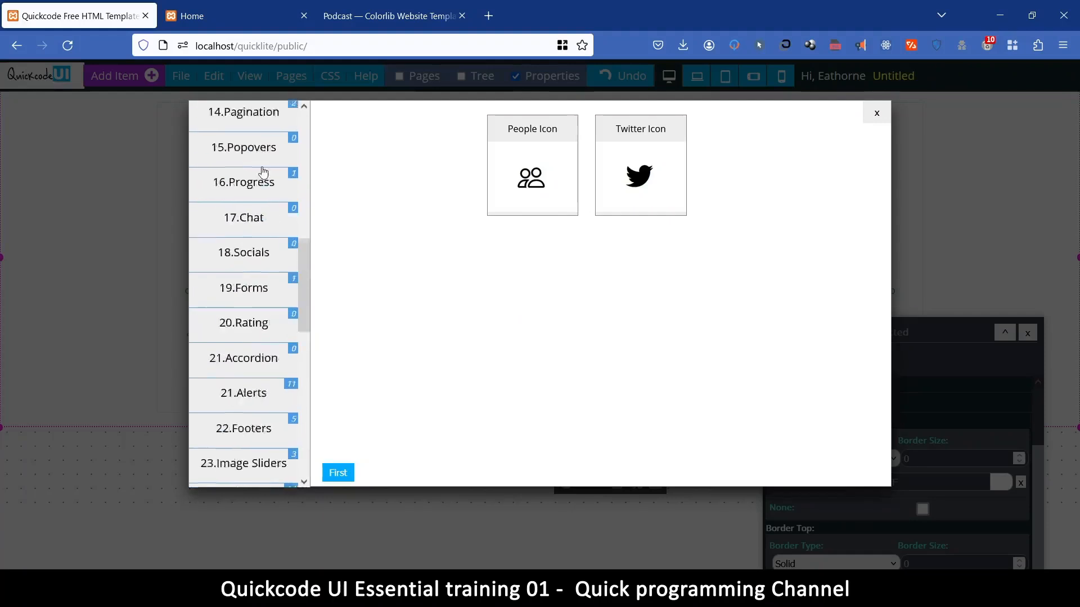
pyautogui.click(251, 115)
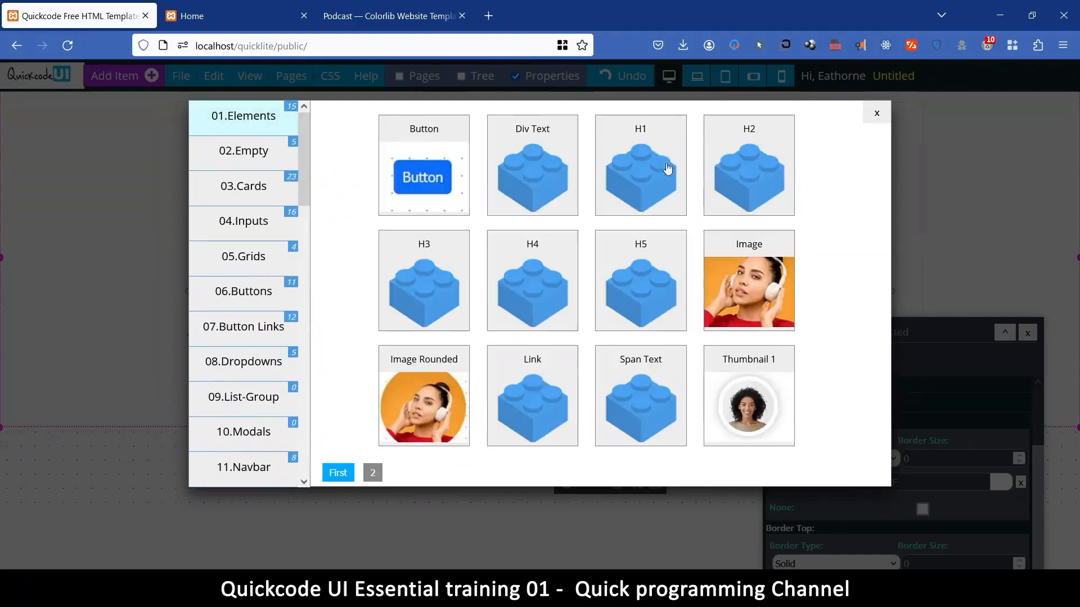
pyautogui.click(646, 121)
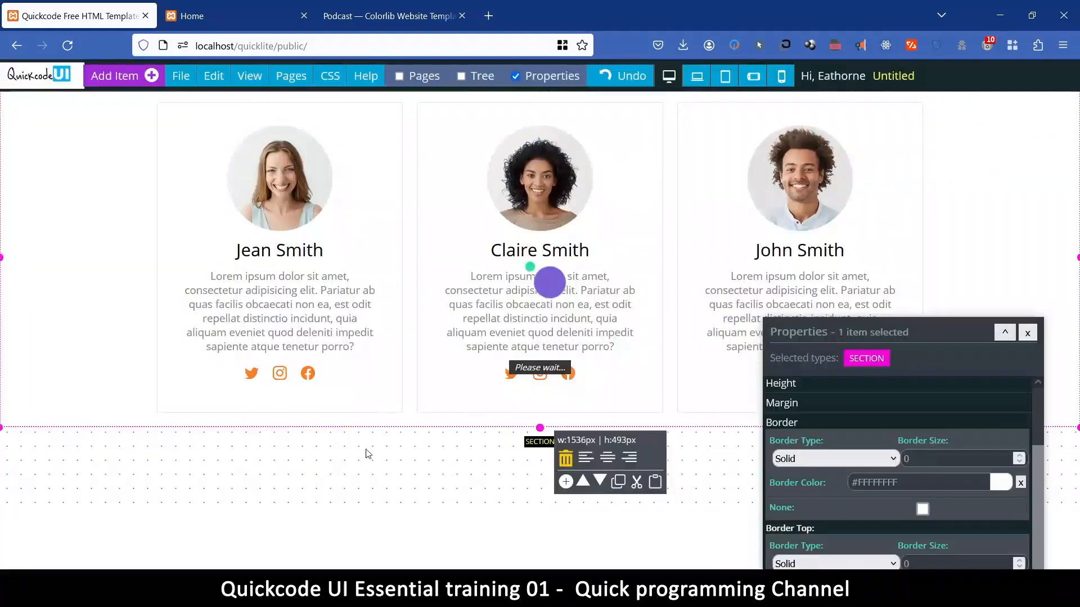
pyautogui.click(494, 442)
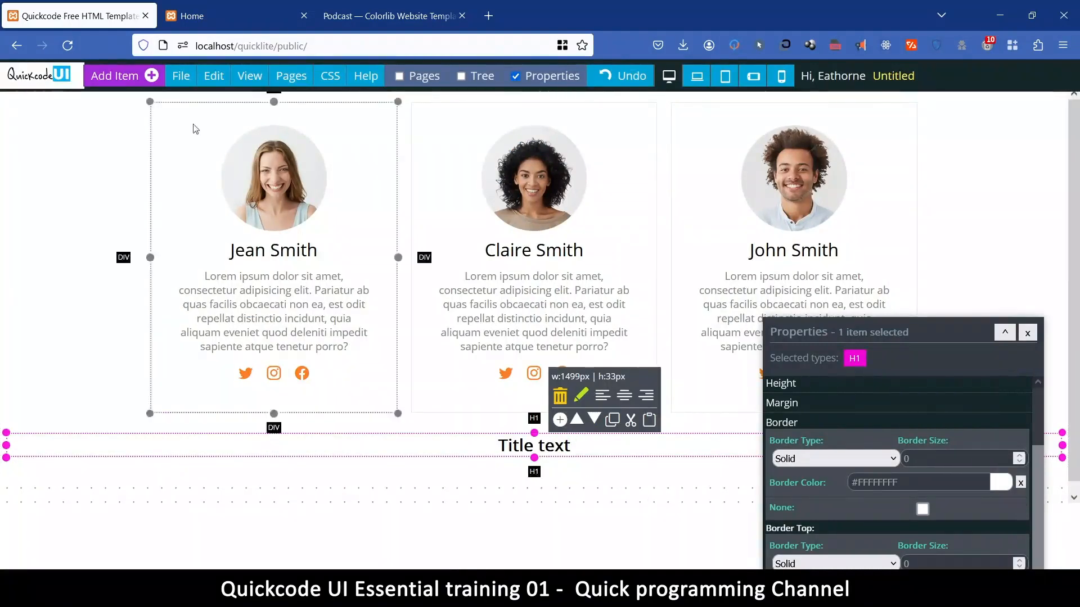
# Move the new H1 heading to the top of the section, above all three profile cards
pyautogui.click(214, 75)
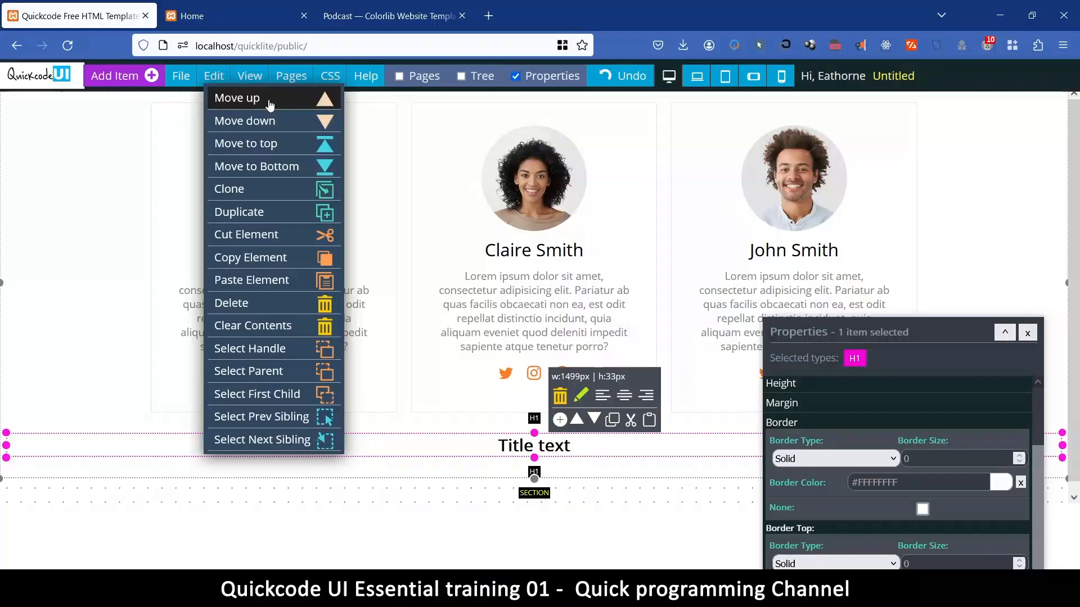
pyautogui.click(271, 101)
pyautogui.scroll(-5, 557, 270)
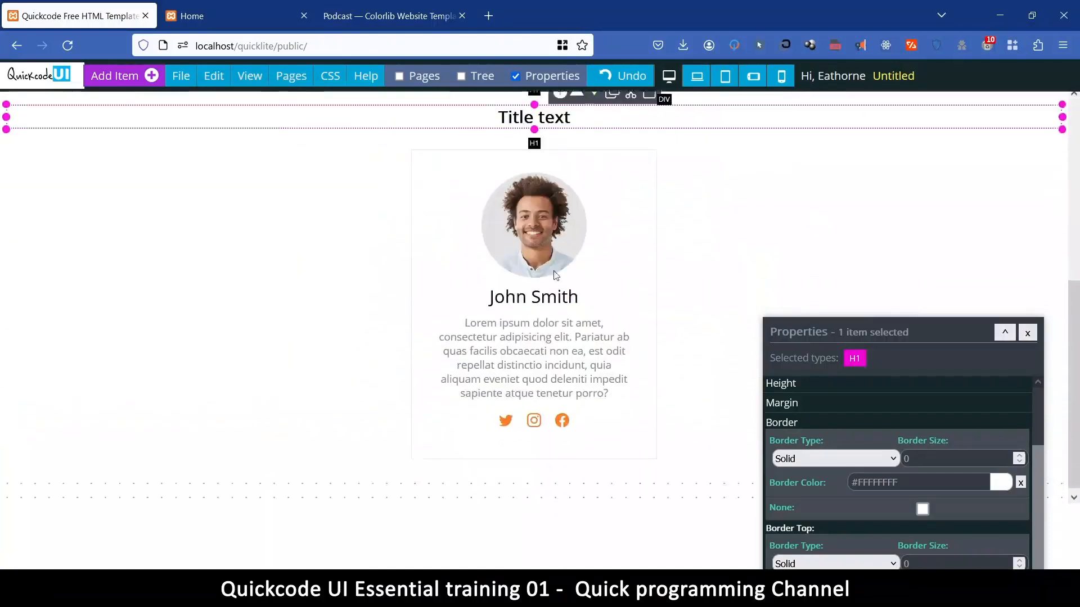
pyautogui.scroll(4, 456, 338)
pyautogui.scroll(2, 450, 345)
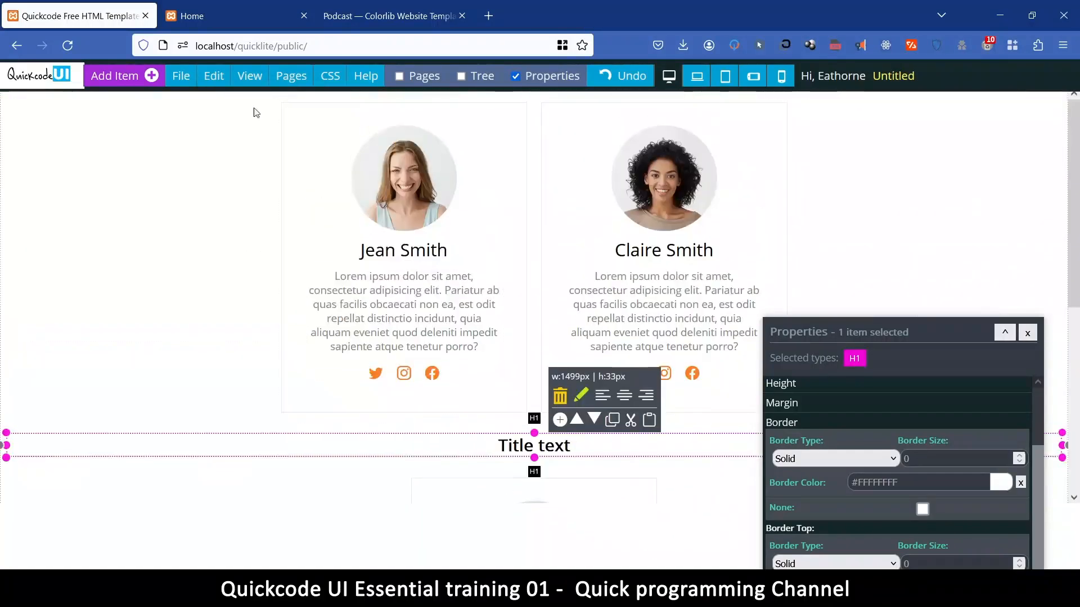
pyautogui.click(250, 75)
pyautogui.click(214, 75)
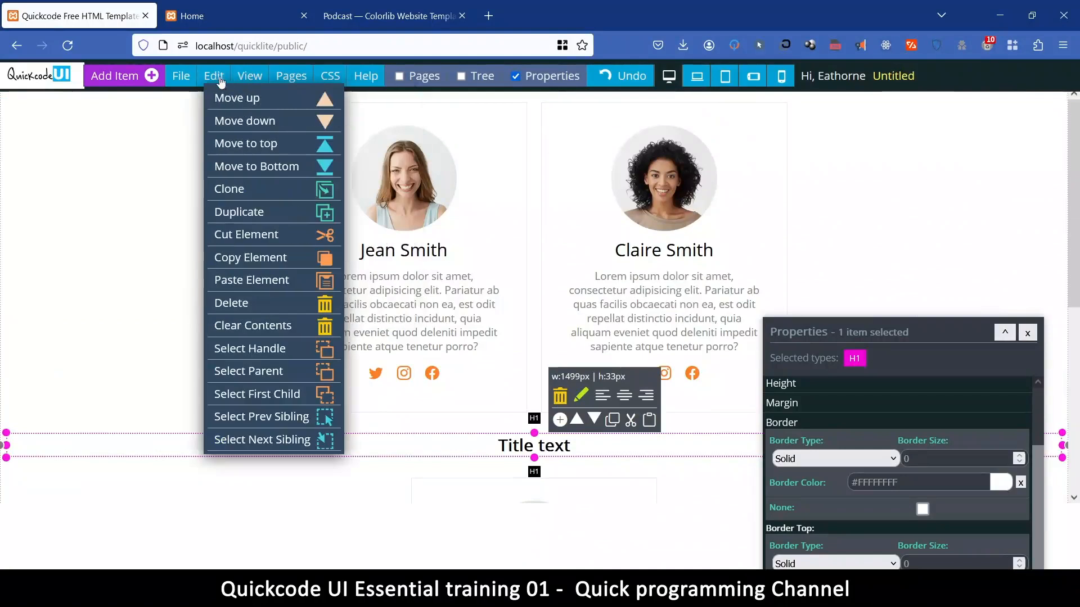
pyautogui.click(264, 143)
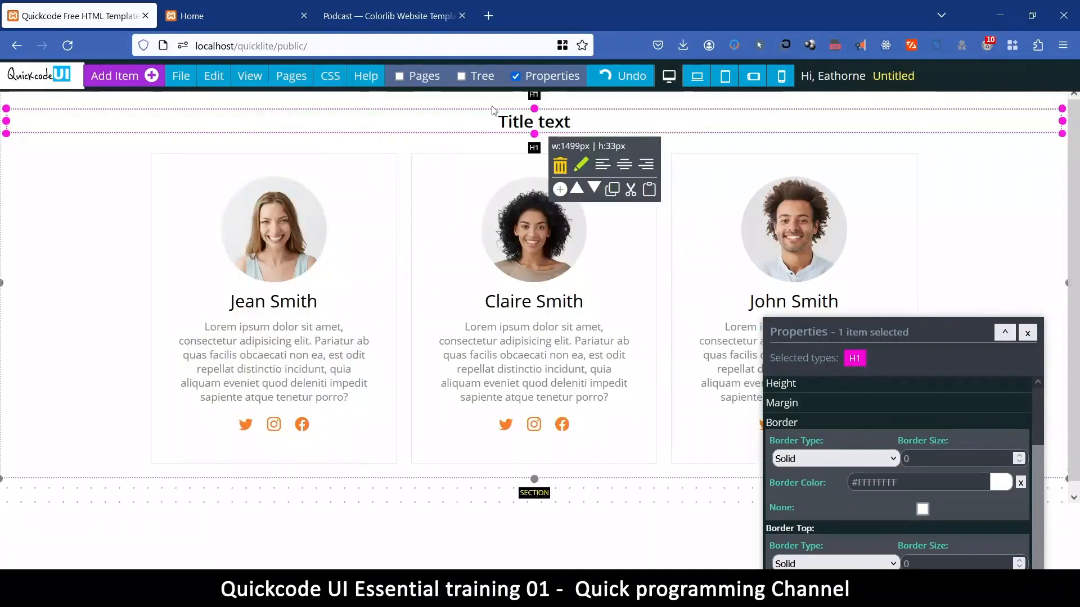
# Change the H1 heading's text to "Featured Podcasters"
pyautogui.doubleClick(507, 120)
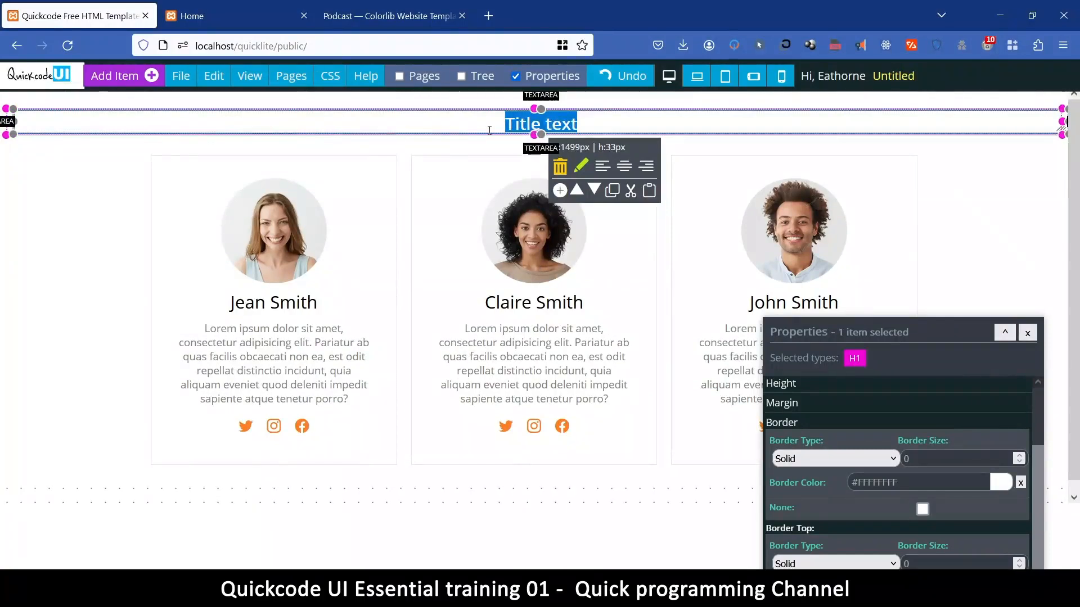
pyautogui.write('Featured Podcasters')
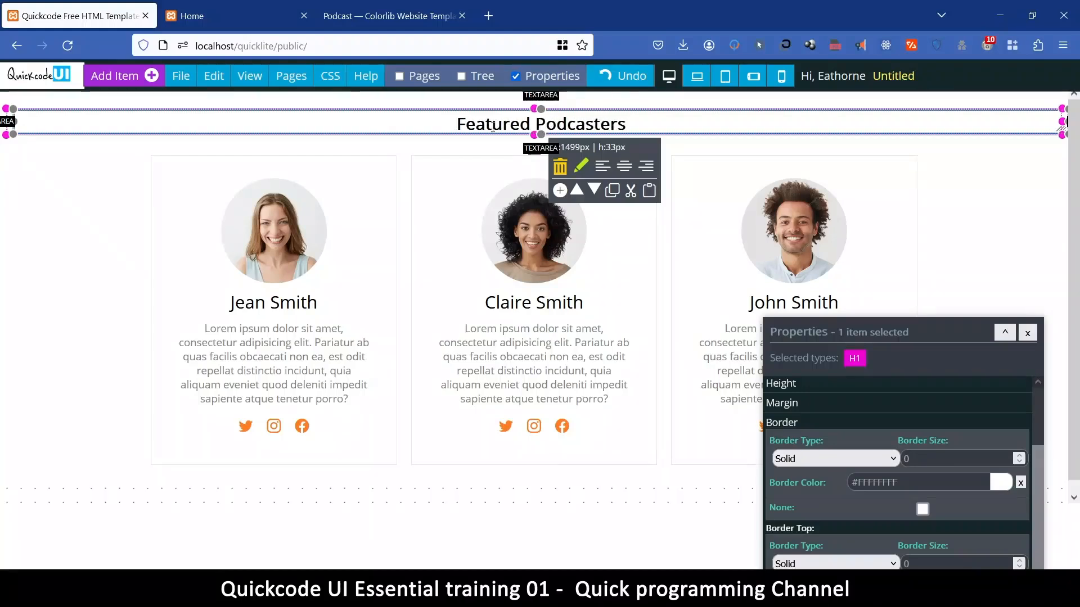
pyautogui.click(736, 149)
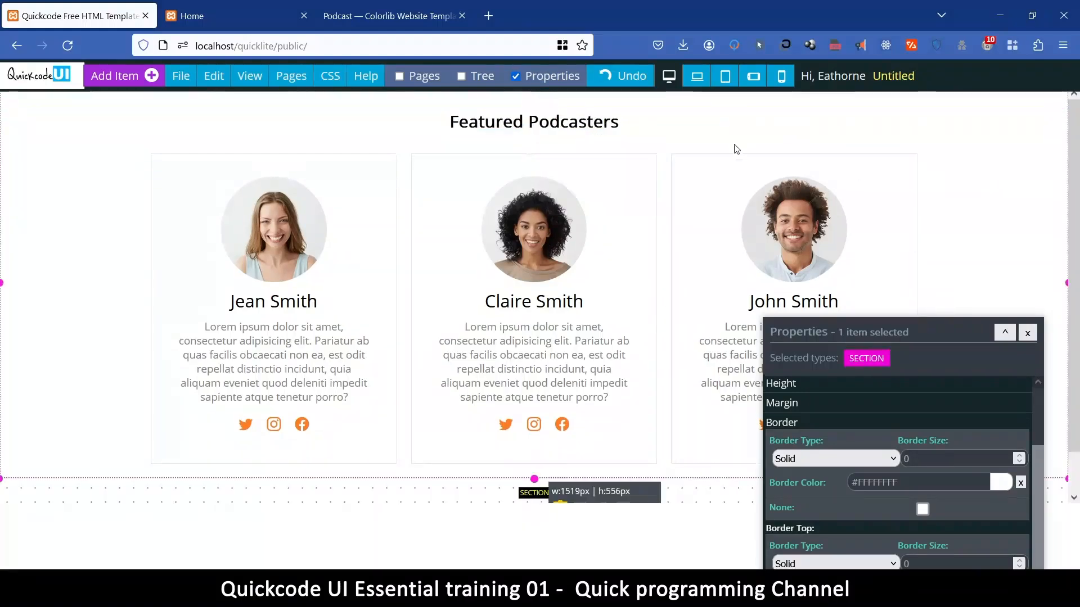
# Rename the class of the Featured Podcasters heading to title
pyautogui.click(544, 125)
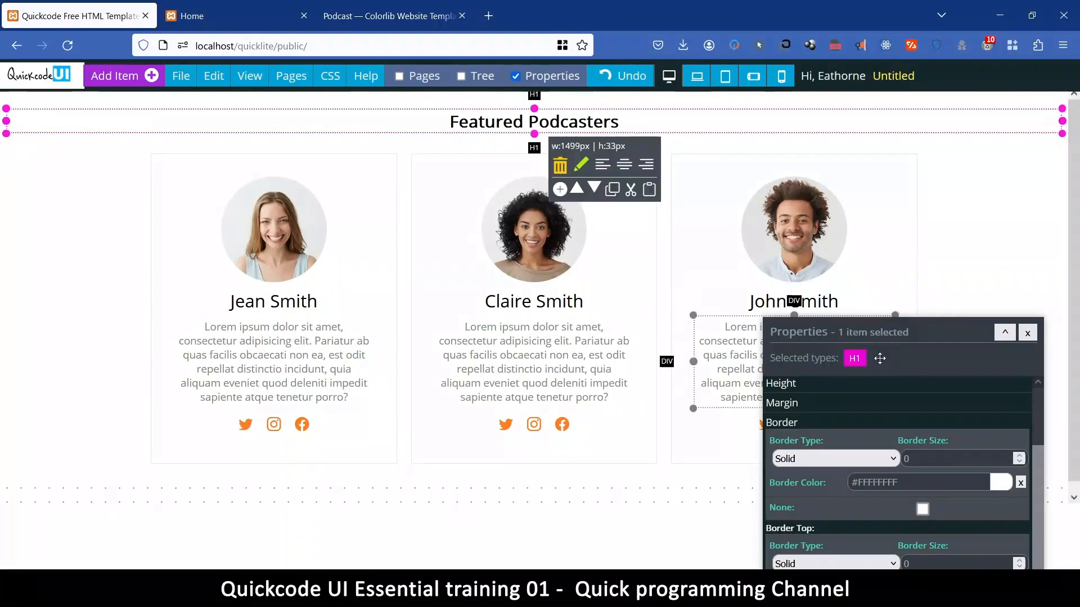
pyautogui.moveTo(886, 339); pyautogui.dragTo(284, 149)
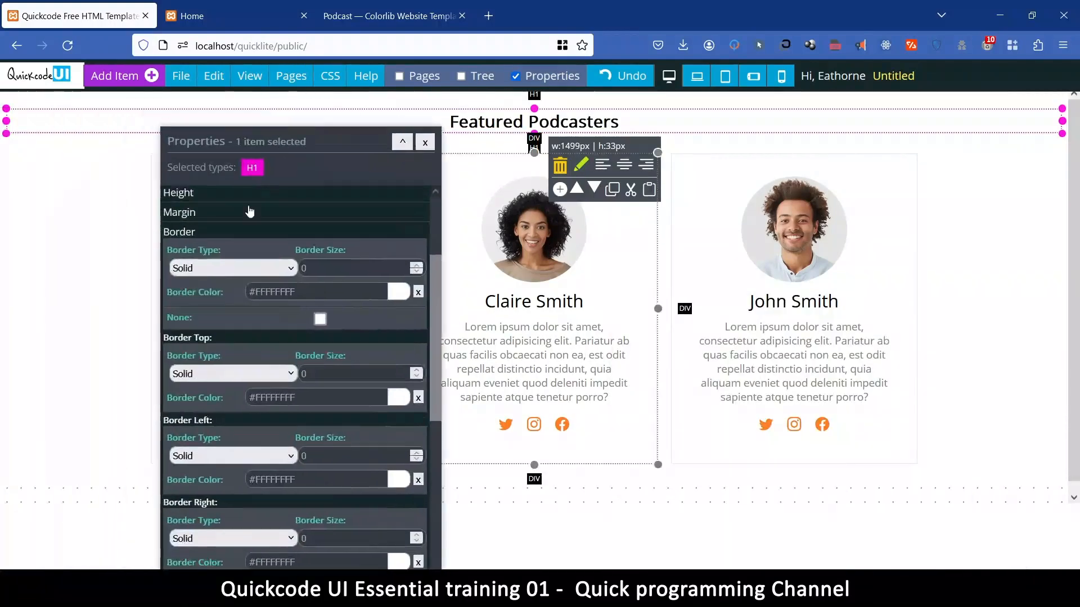
pyautogui.scroll(3, 239, 209)
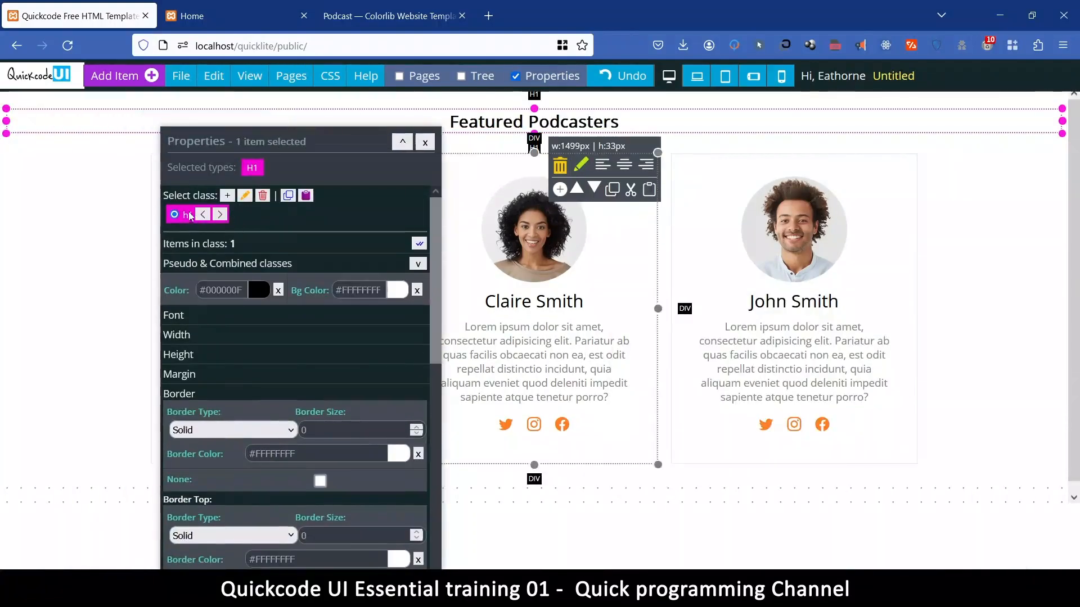
pyautogui.click(244, 195)
pyautogui.write('titl')
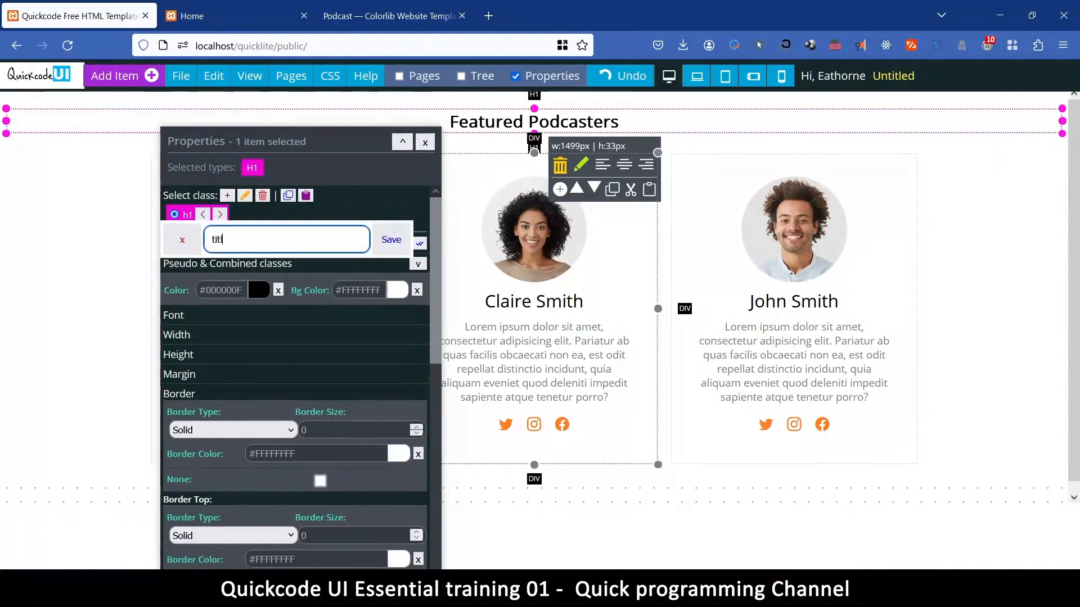
pyautogui.write('e')
pyautogui.click(391, 239)
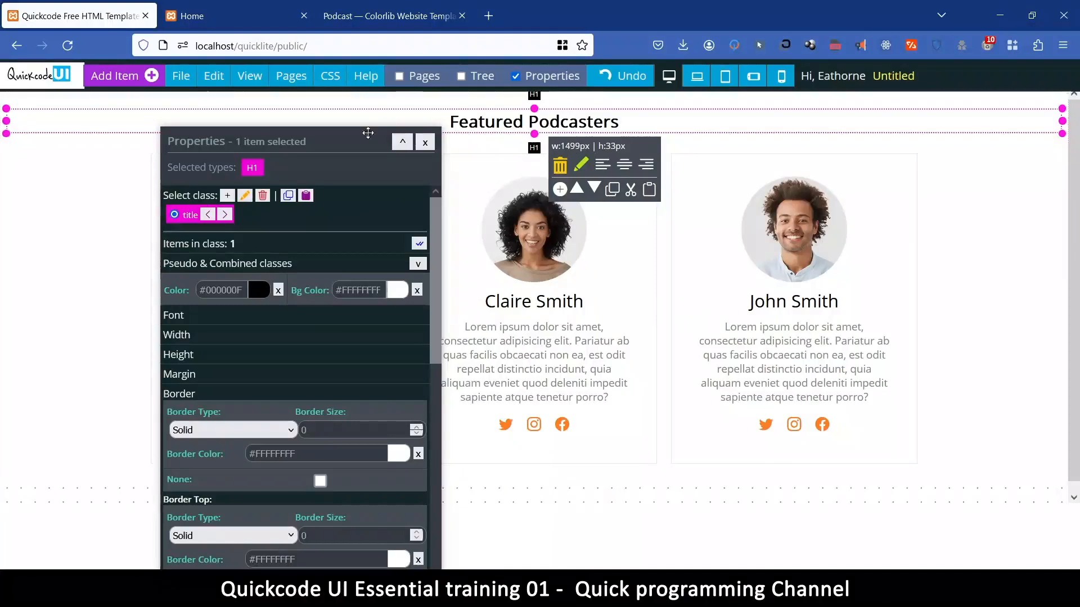
# Add a second class named title-color to the Featured Podcasters heading
pyautogui.moveTo(332, 138); pyautogui.dragTo(896, 146)
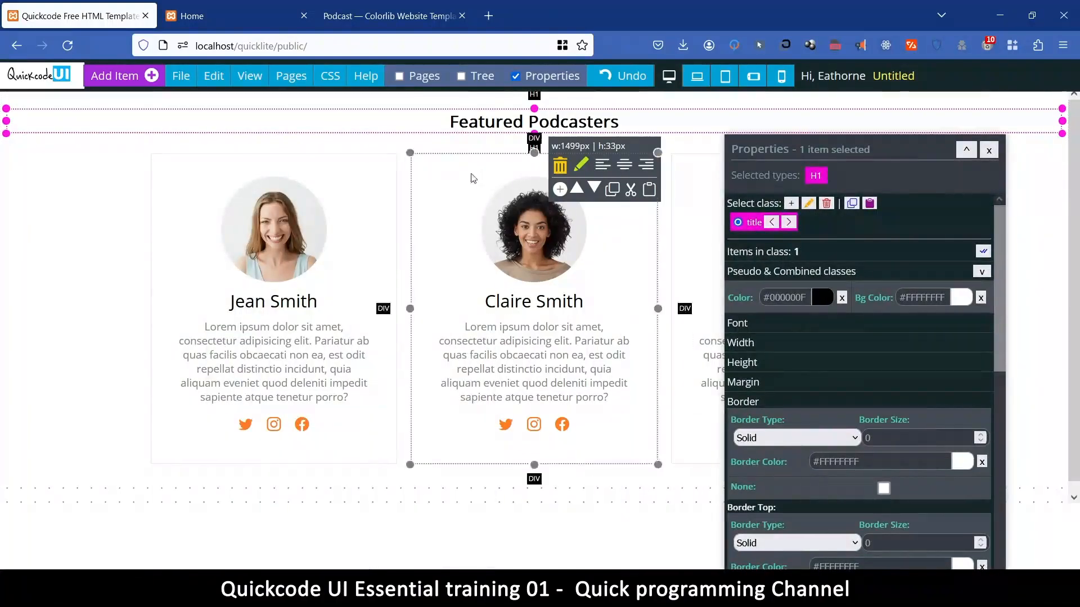
pyautogui.click(790, 204)
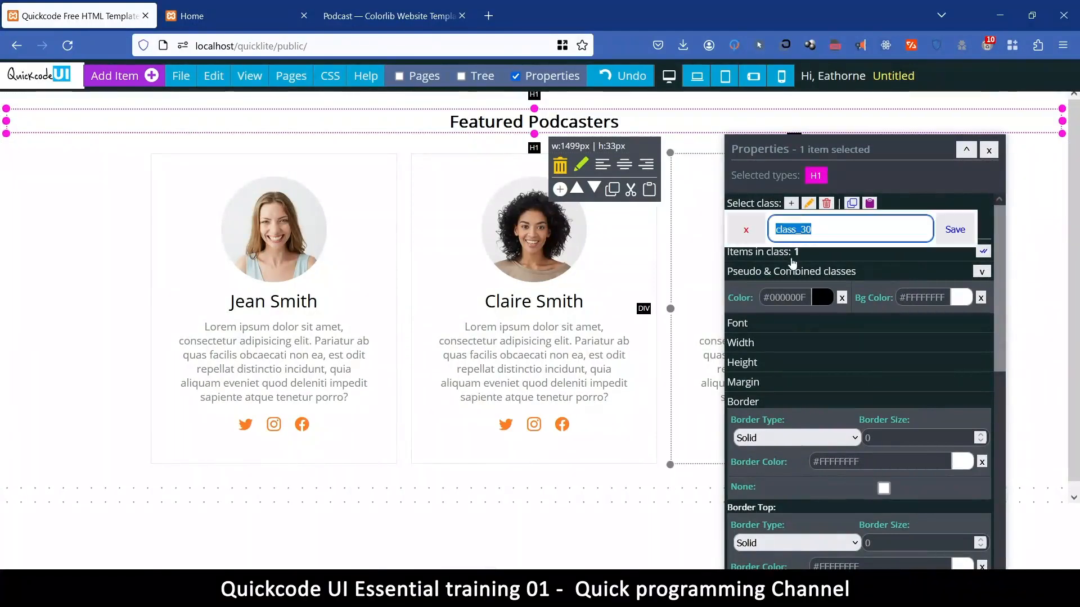
pyautogui.write('title-color')
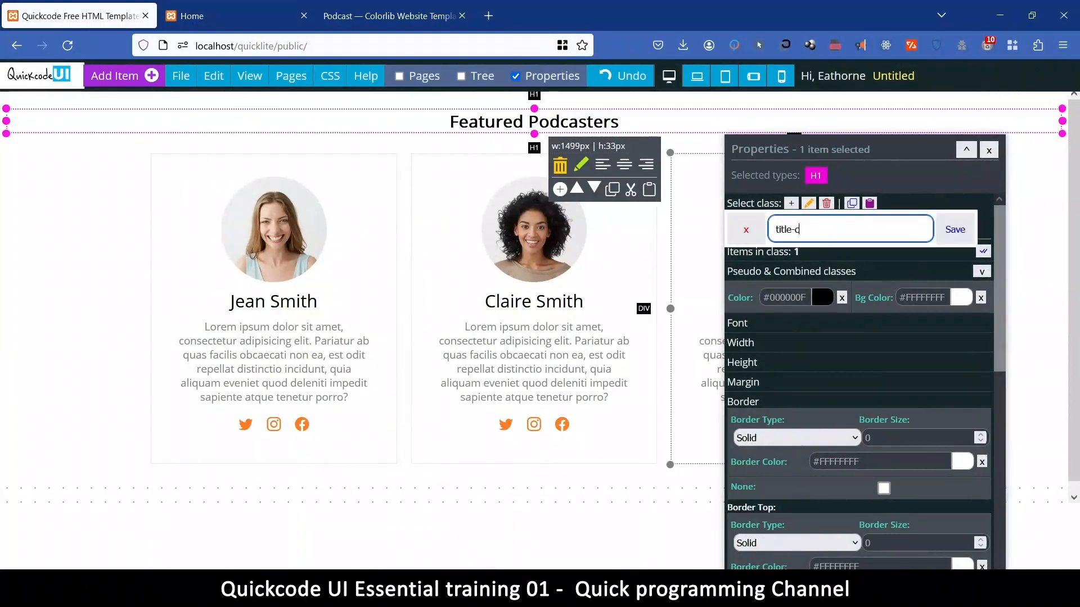
pyautogui.click(955, 229)
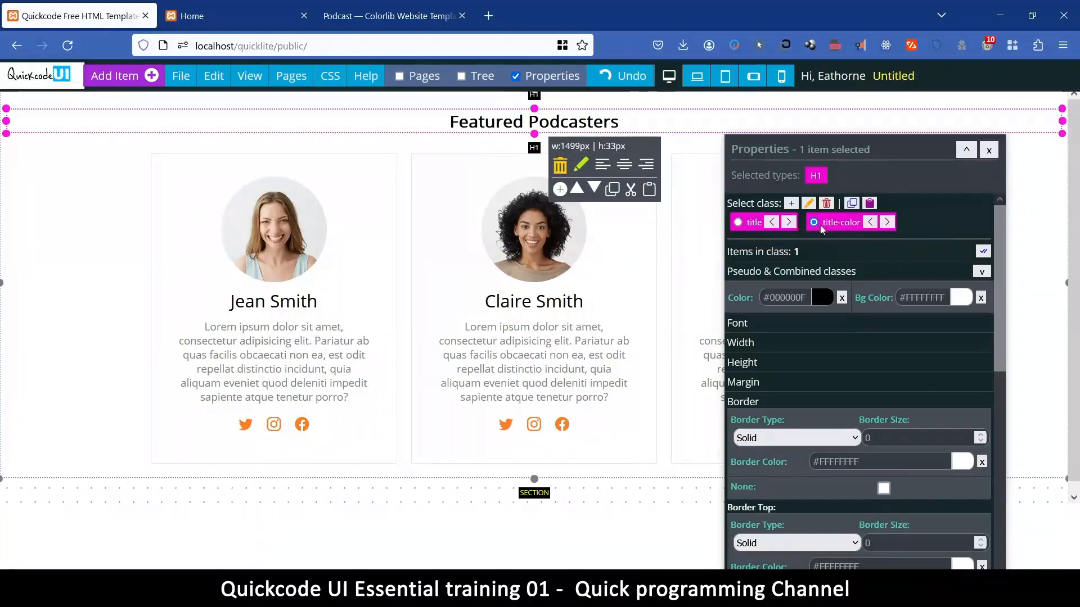
pyautogui.click(426, 183)
pyautogui.click(426, 128)
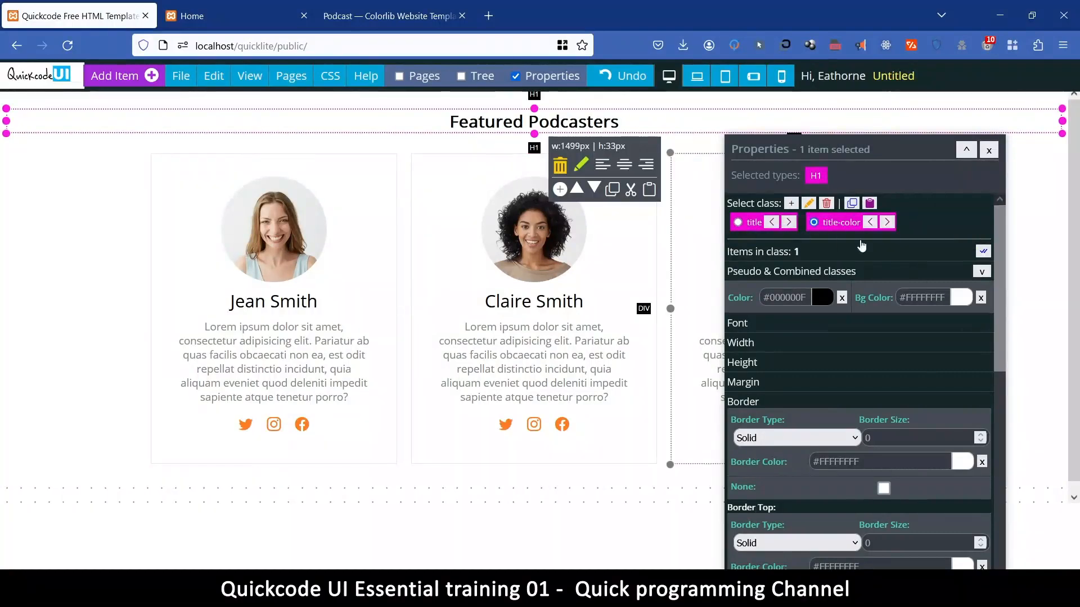
# Set the text colour of the title-color class to blue #5555FF
pyautogui.click(822, 303)
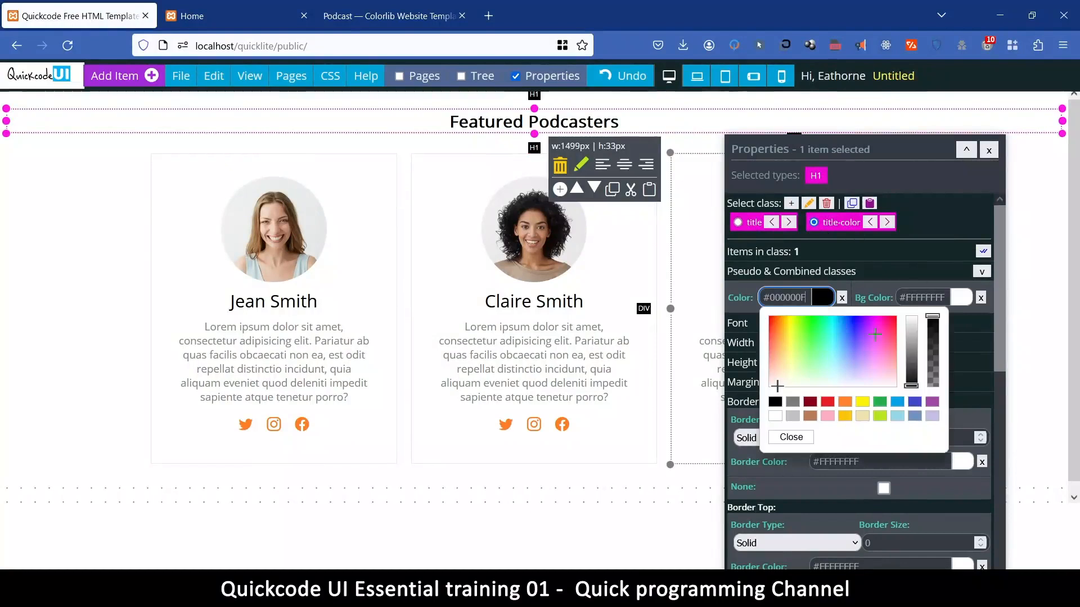
pyautogui.click(861, 329)
pyautogui.moveTo(857, 335); pyautogui.dragTo(855, 337)
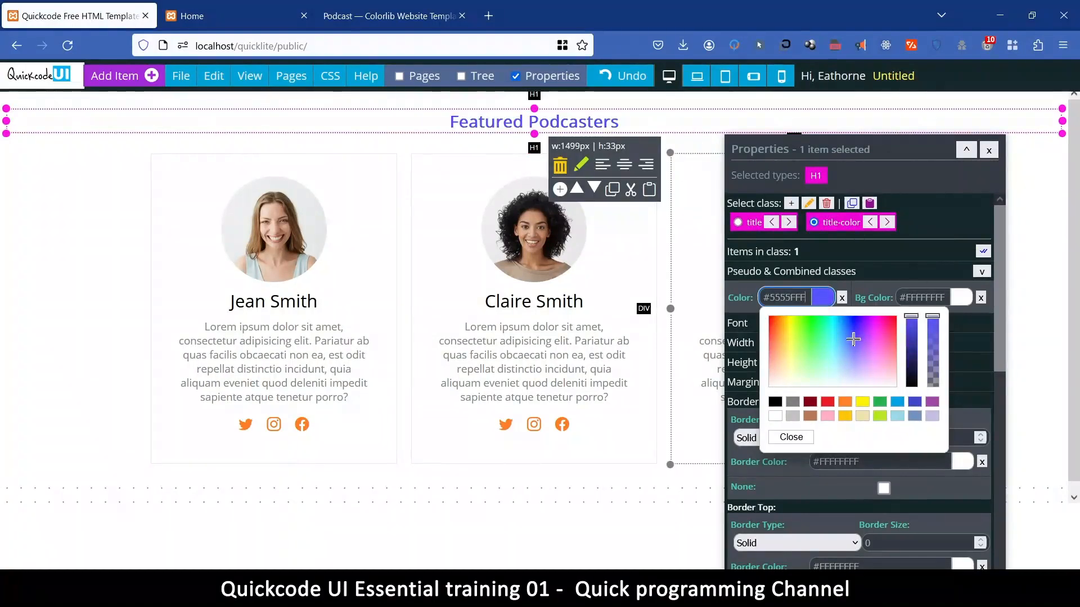
pyautogui.click(791, 437)
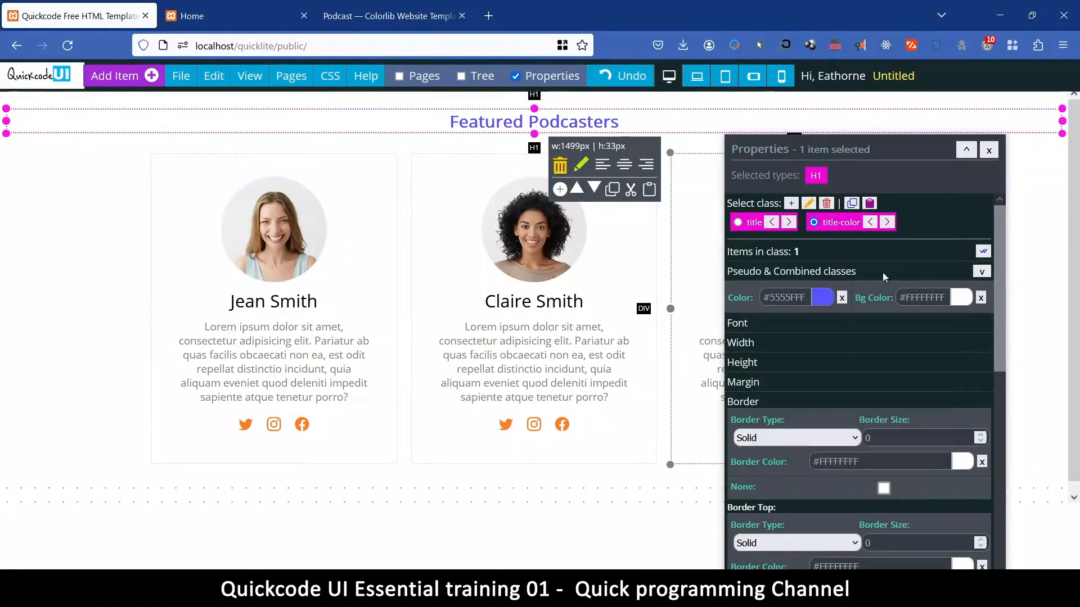
# Compare the heading's two classes and move title-color ahead of title in the class order
pyautogui.click(753, 224)
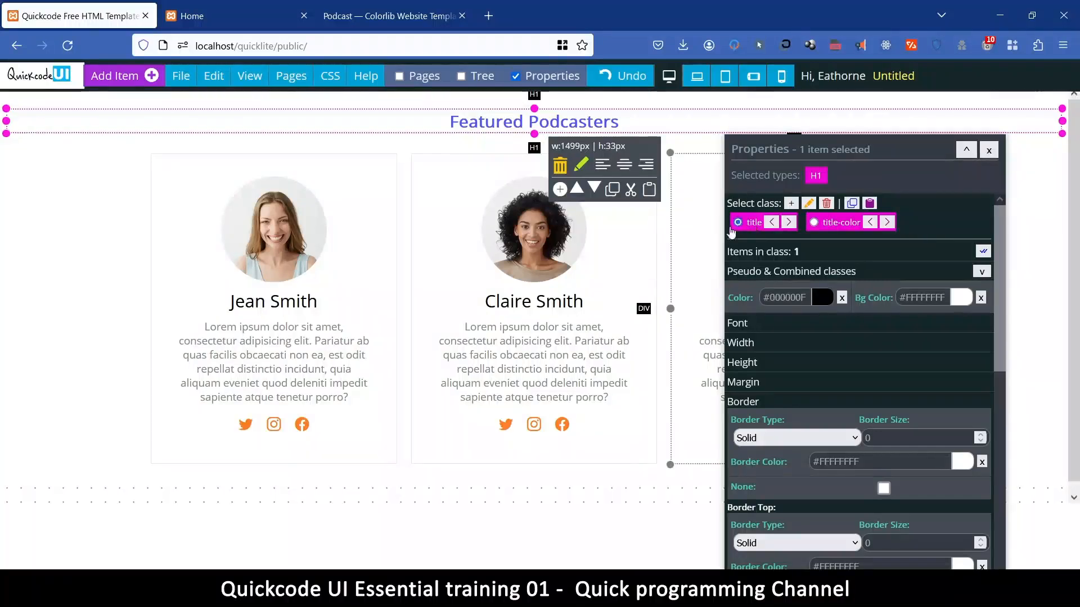
pyautogui.click(836, 225)
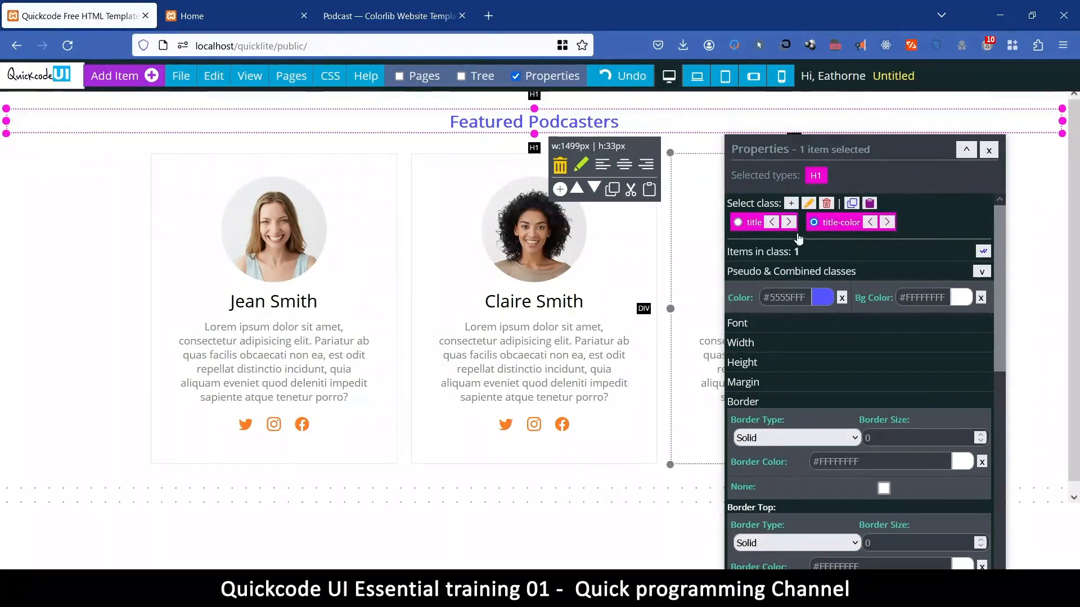
pyautogui.click(869, 223)
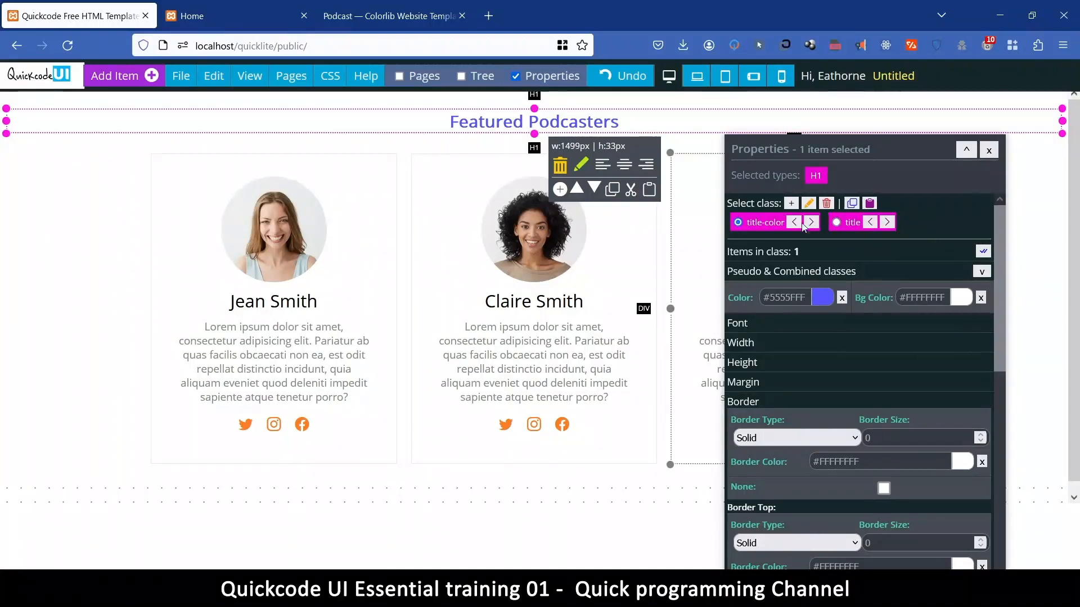
# Set the text colour of the title class to red #FF320B
pyautogui.click(837, 222)
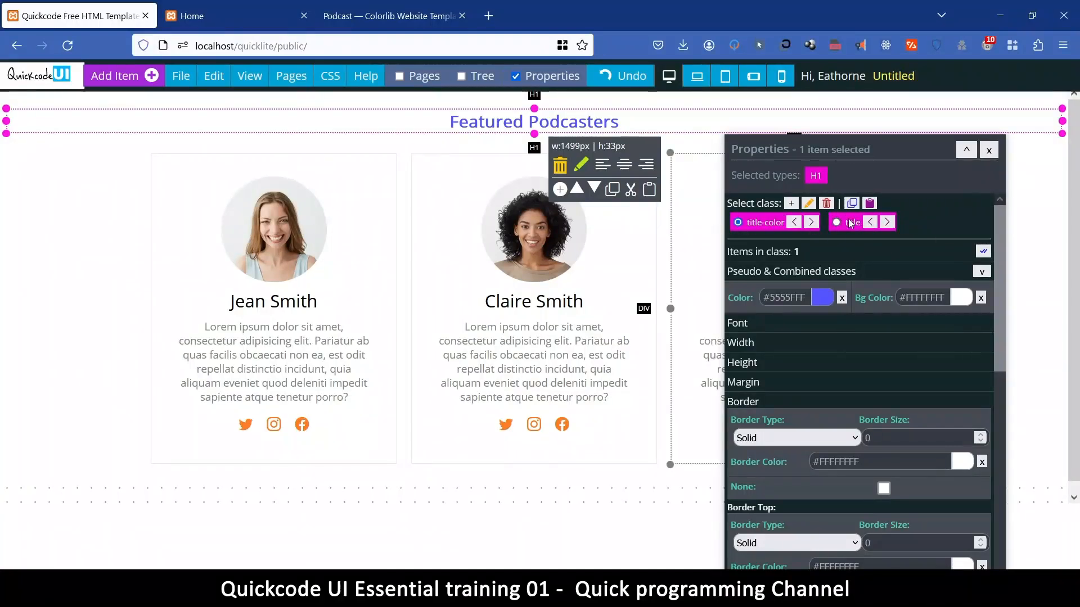
pyautogui.click(822, 299)
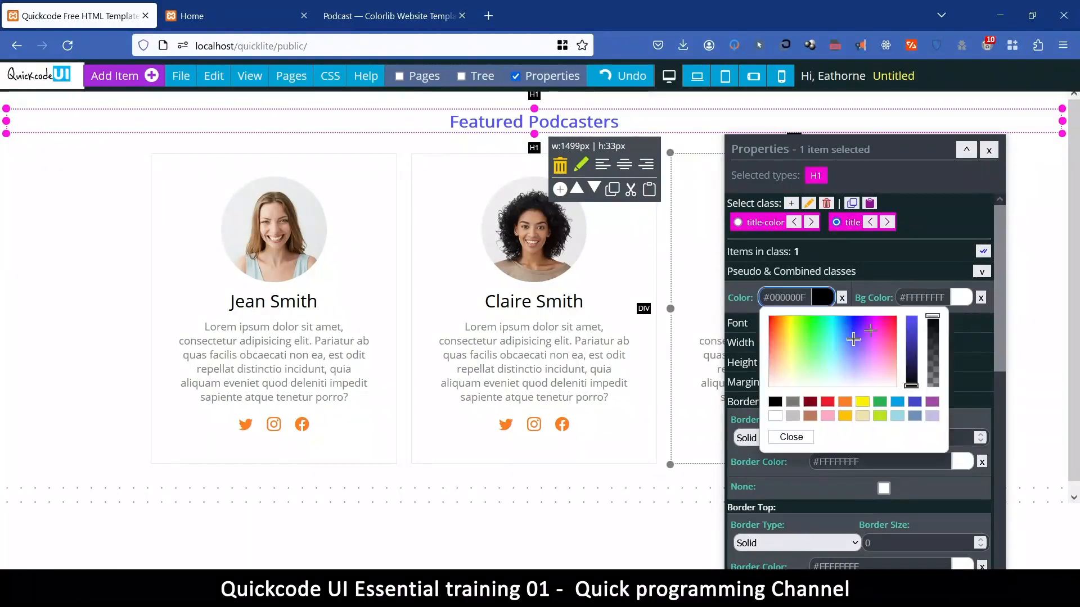
pyautogui.click(774, 318)
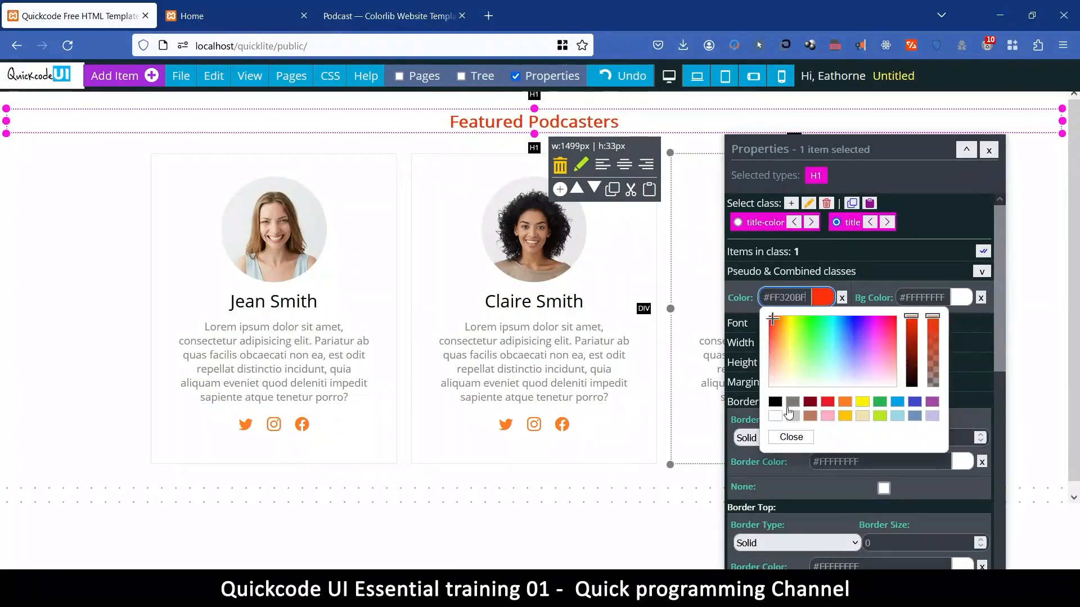
# Compare the text colours of the heading's two classes and move title ahead of title-color in the class order
pyautogui.click(786, 437)
pyautogui.click(763, 224)
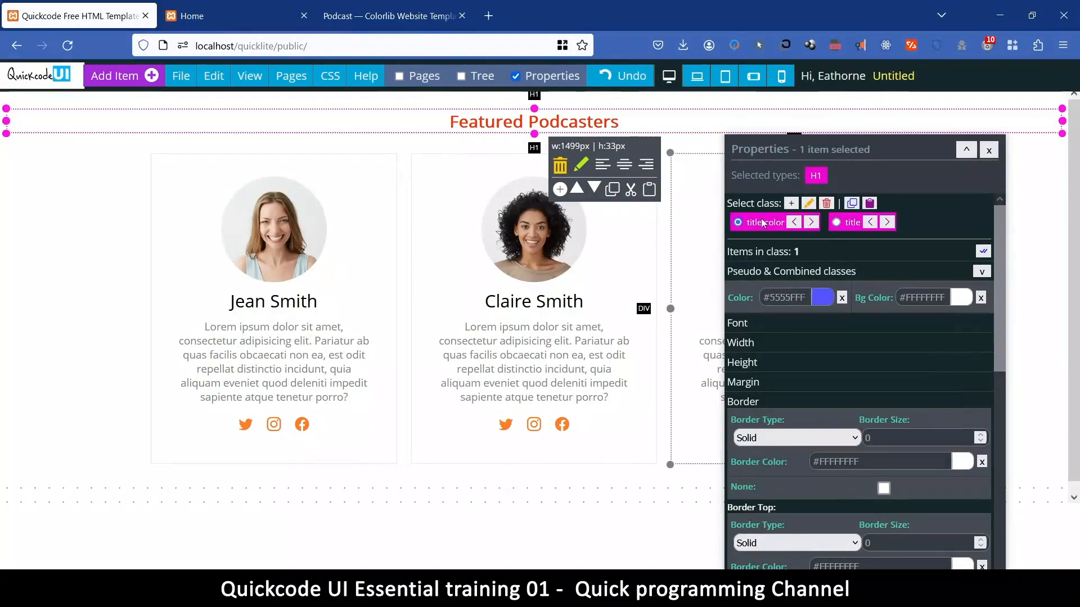
pyautogui.click(852, 224)
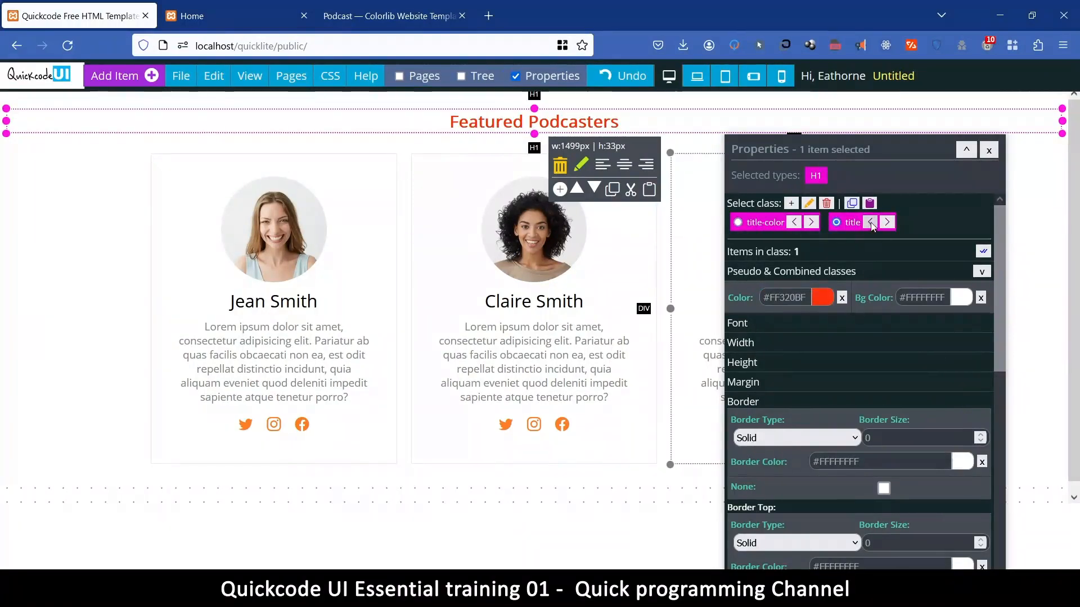
pyautogui.click(871, 222)
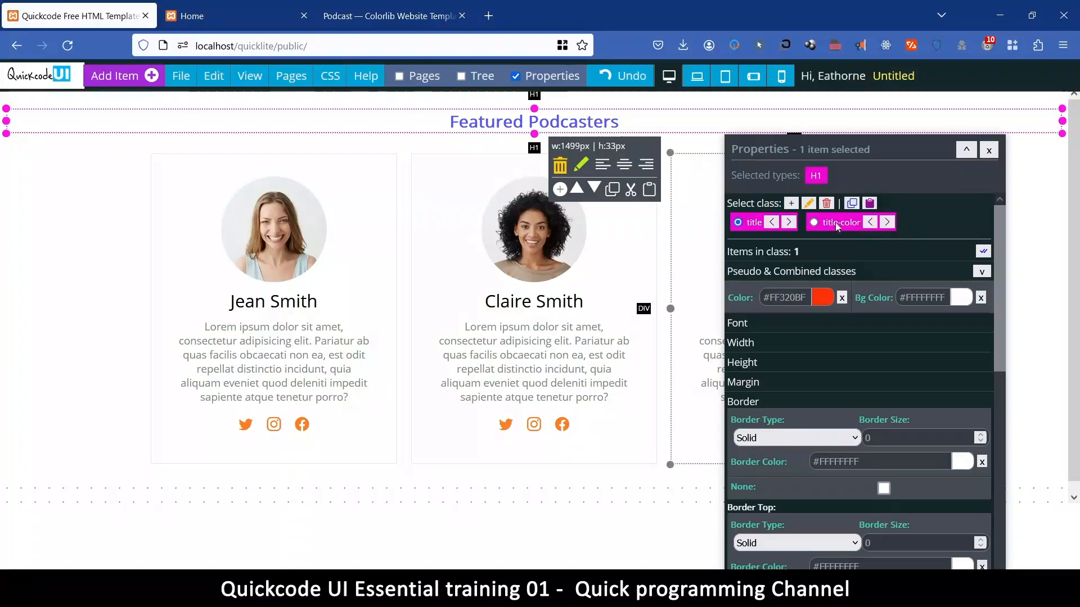
# Clear the text colour of the heading's title class, leave title-color as the active class, and deselect the heading
pyautogui.click(754, 222)
pyautogui.click(842, 298)
pyautogui.click(842, 223)
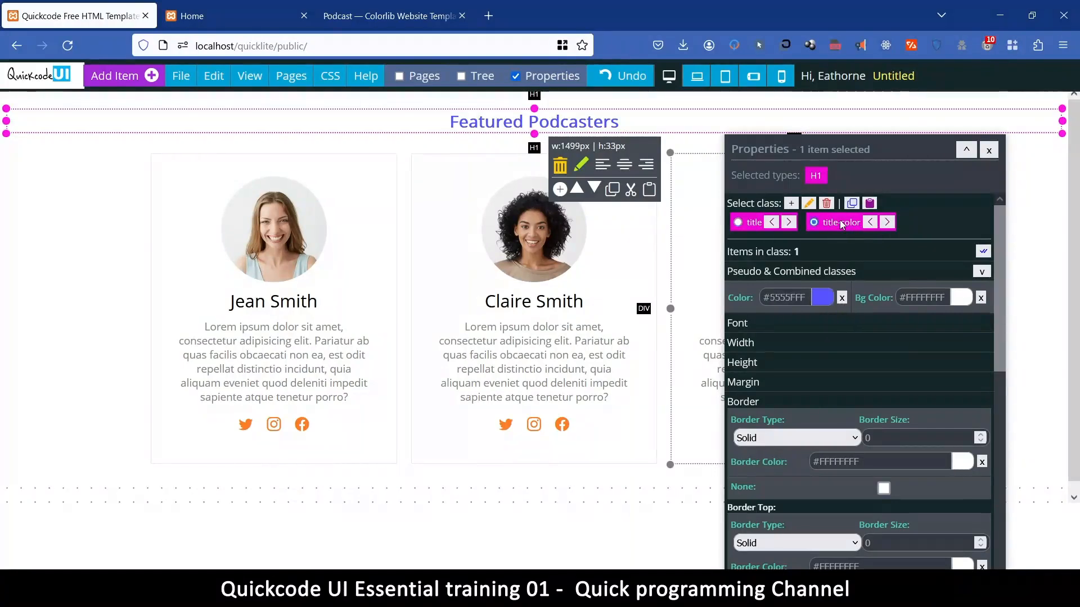
pyautogui.click(512, 493)
pyautogui.scroll(-1, 638, 241)
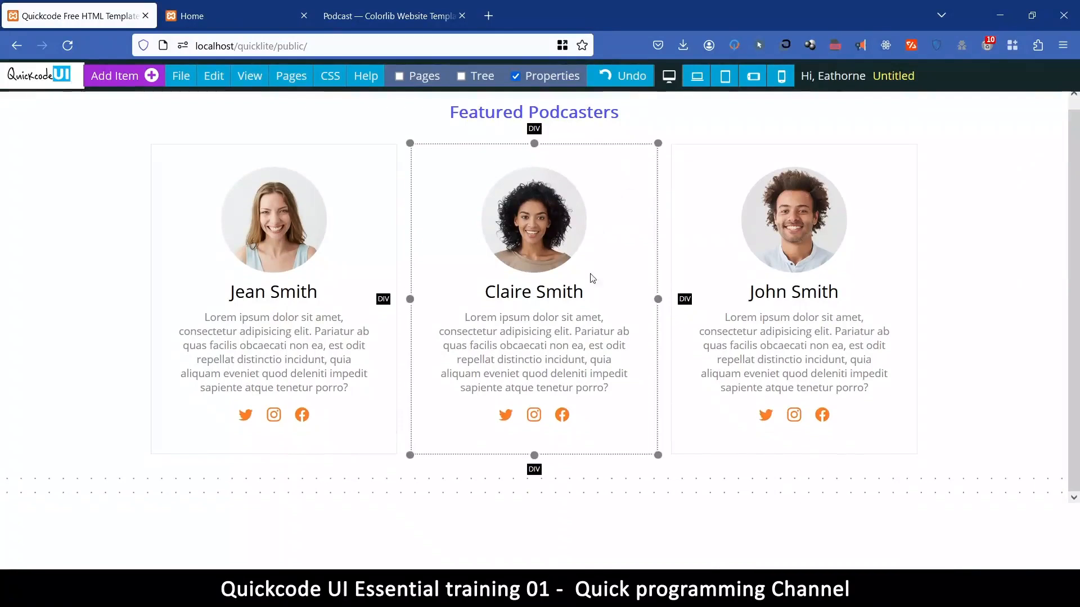
pyautogui.scroll(1, 590, 275)
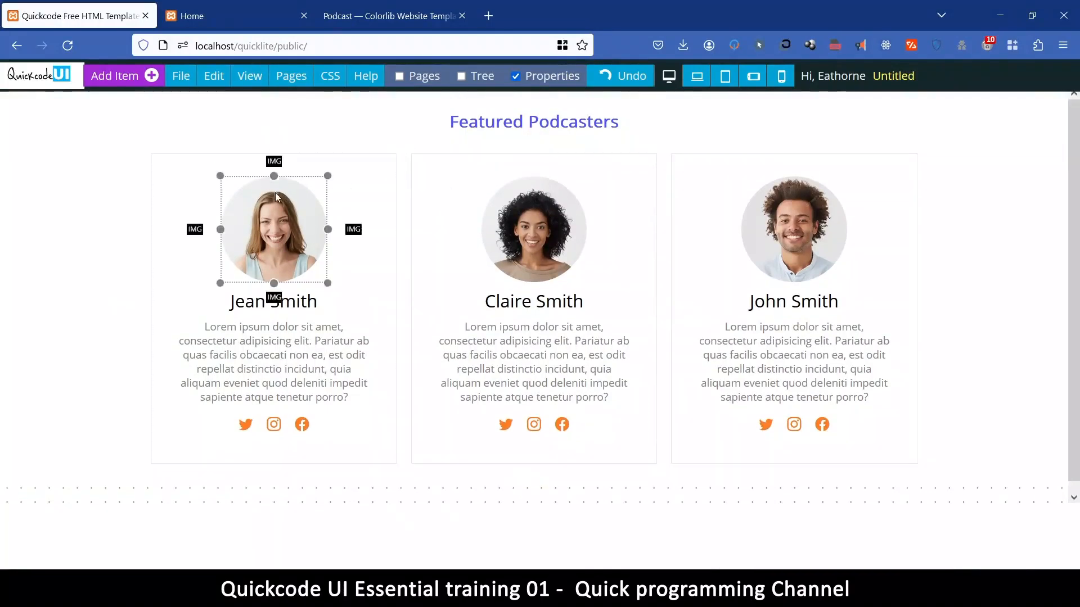
# Save the page under the name podcasters gallery
pyautogui.click(82, 255)
pyautogui.moveTo(820, 151); pyautogui.dragTo(877, 151)
pyautogui.click(179, 73)
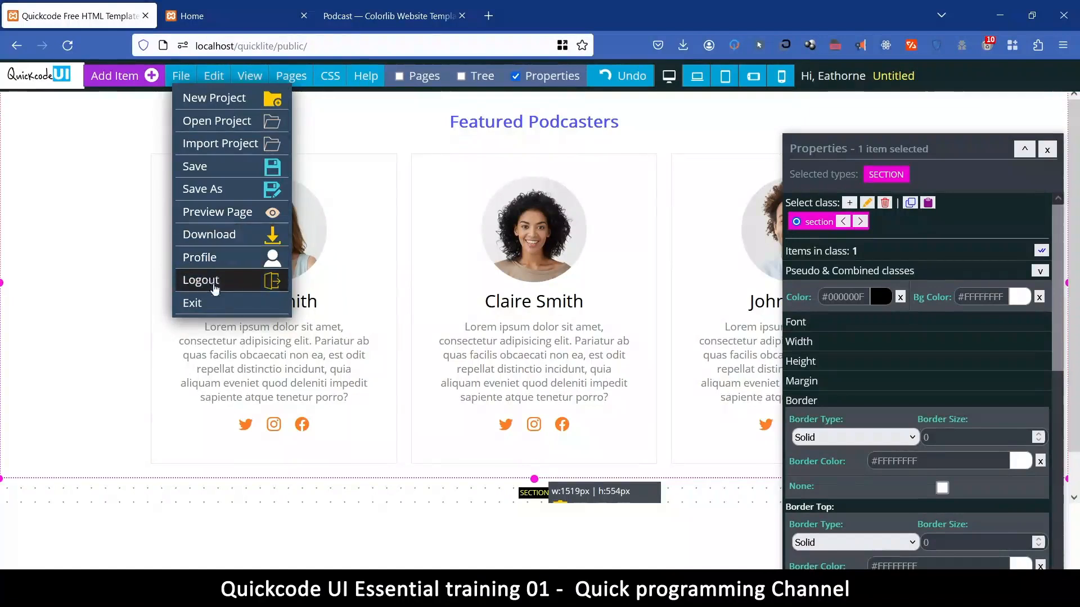
pyautogui.click(206, 170)
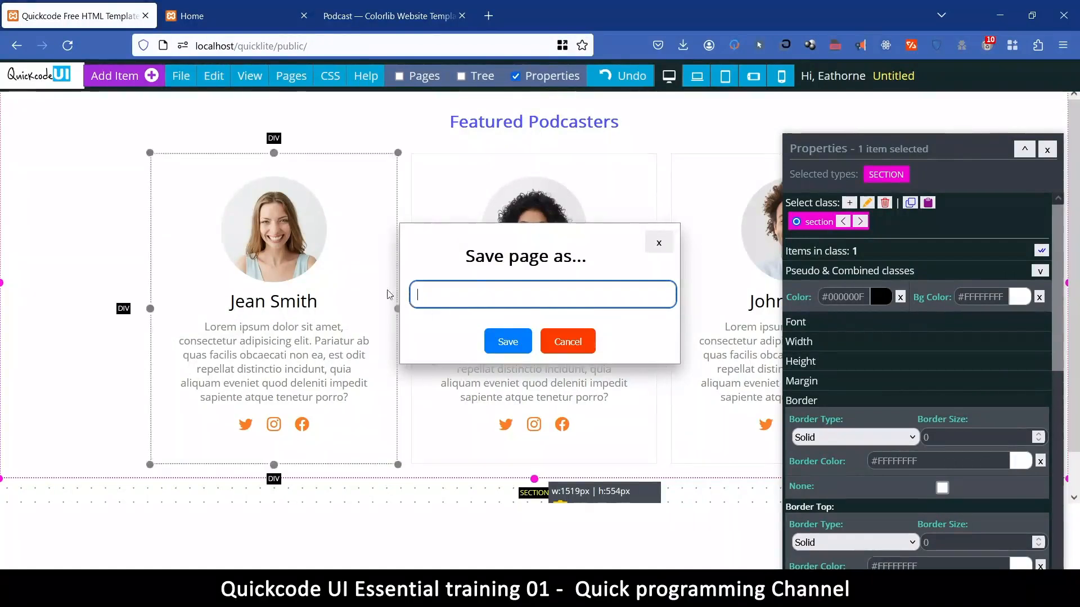
pyautogui.click(180, 74)
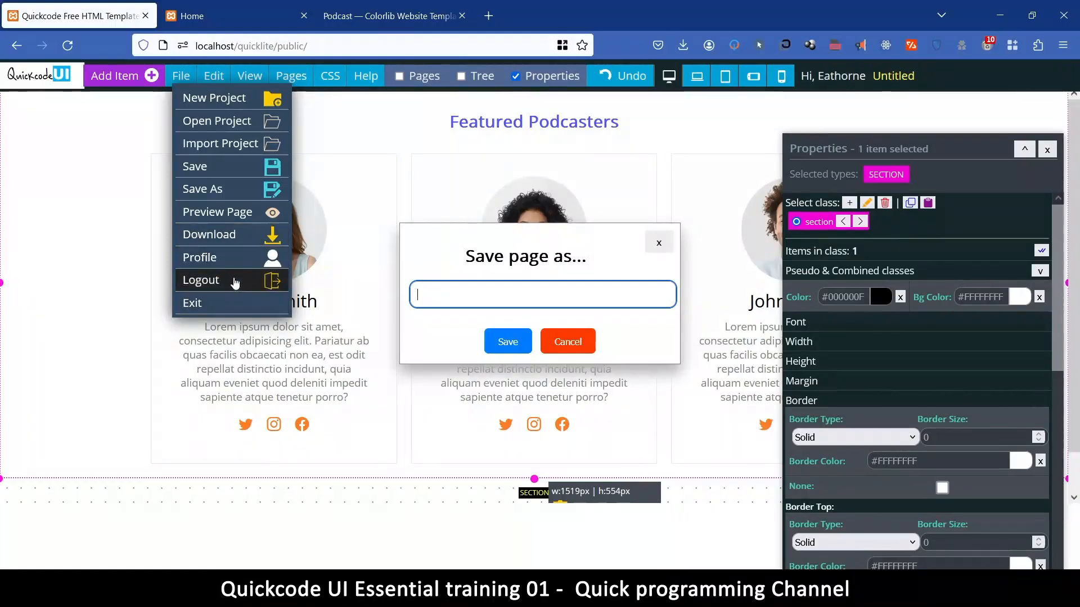
pyautogui.moveTo(190, 82)
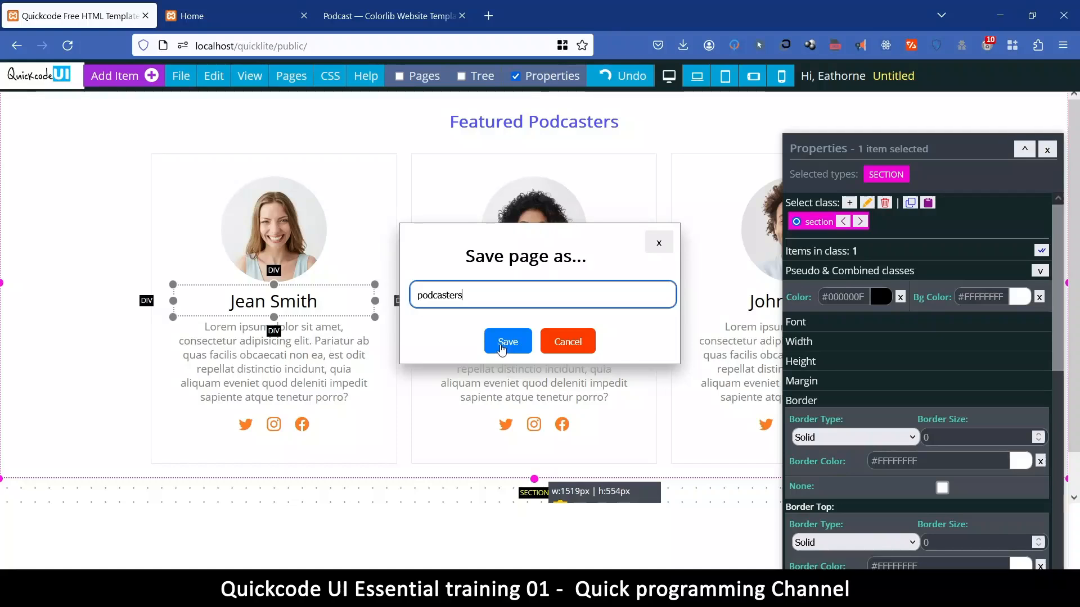
pyautogui.write('gallery')
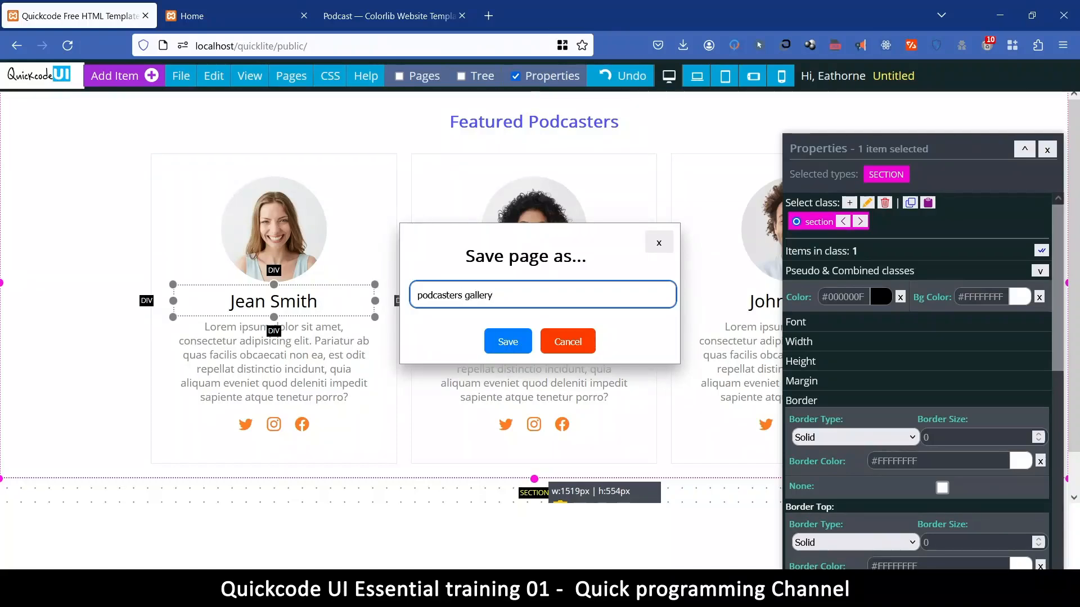
pyautogui.click(508, 344)
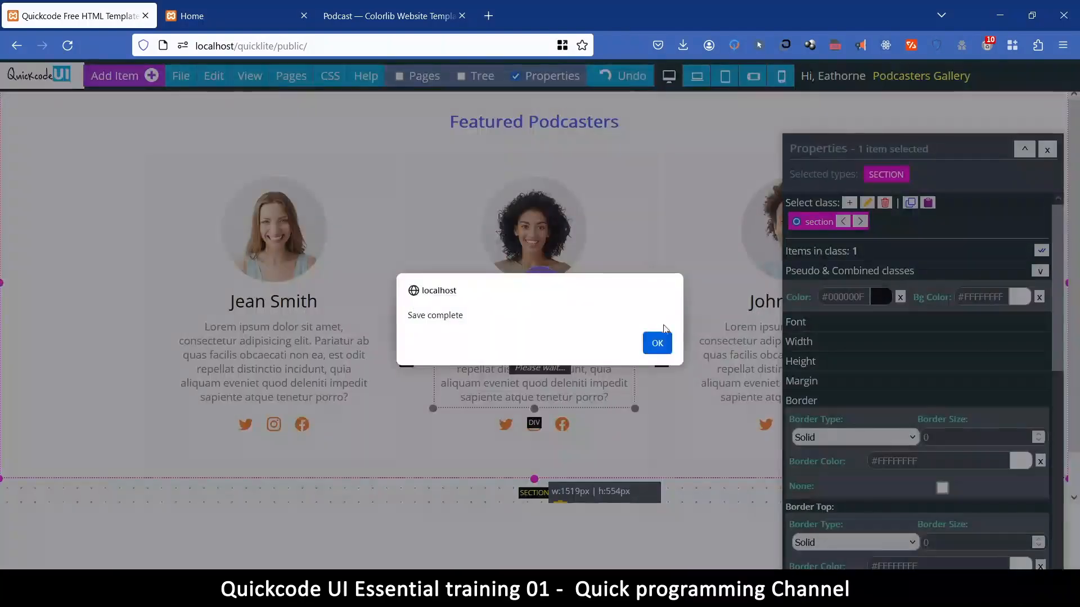
pyautogui.click(662, 337)
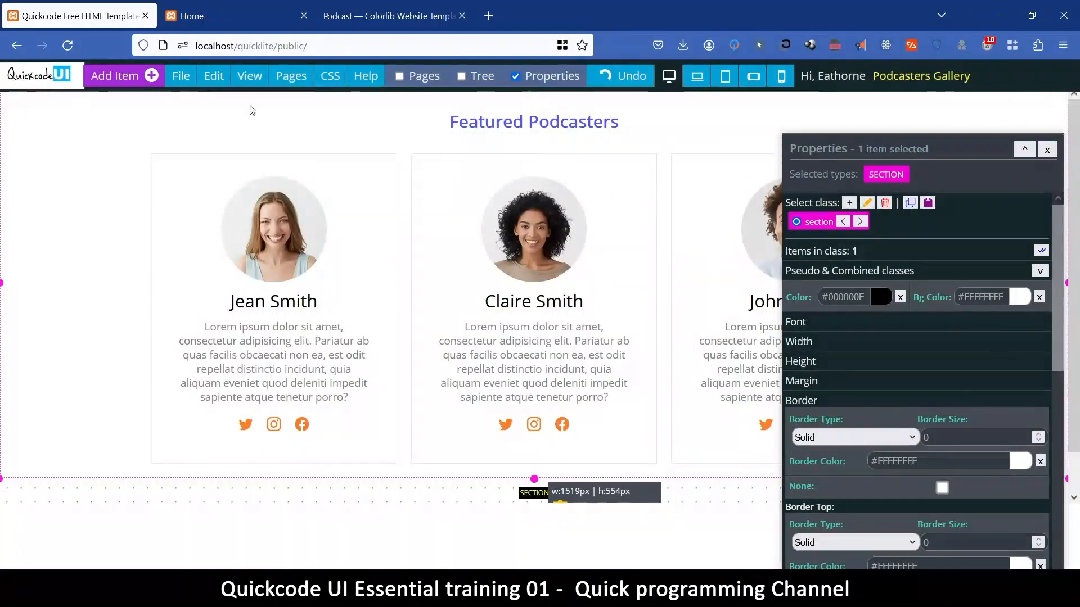
# Preview the saved page in a separate browser tab
pyautogui.click(179, 81)
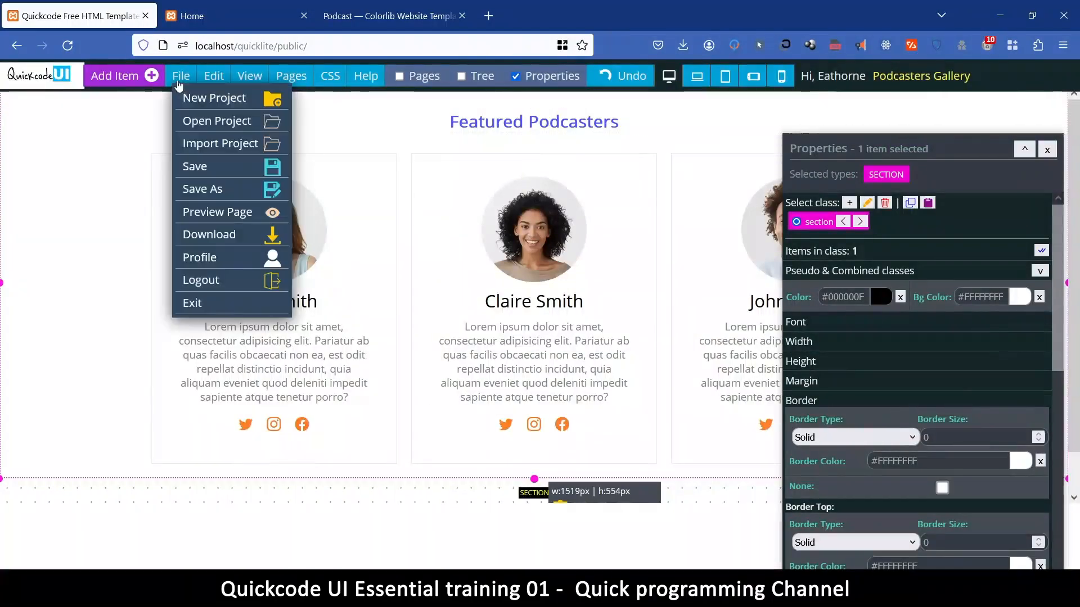
pyautogui.click(234, 214)
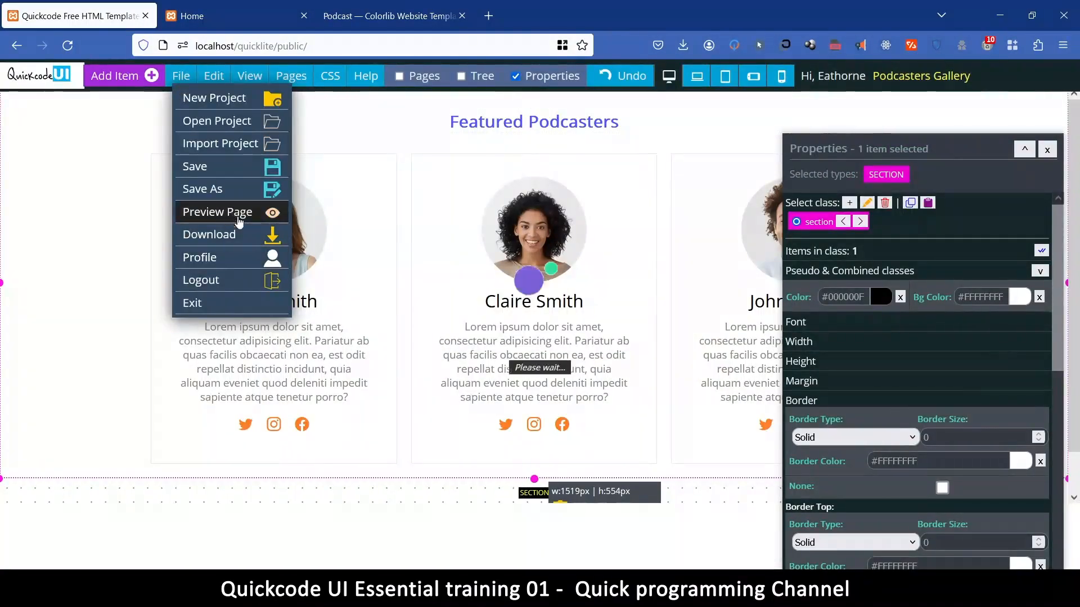
pyautogui.click(656, 342)
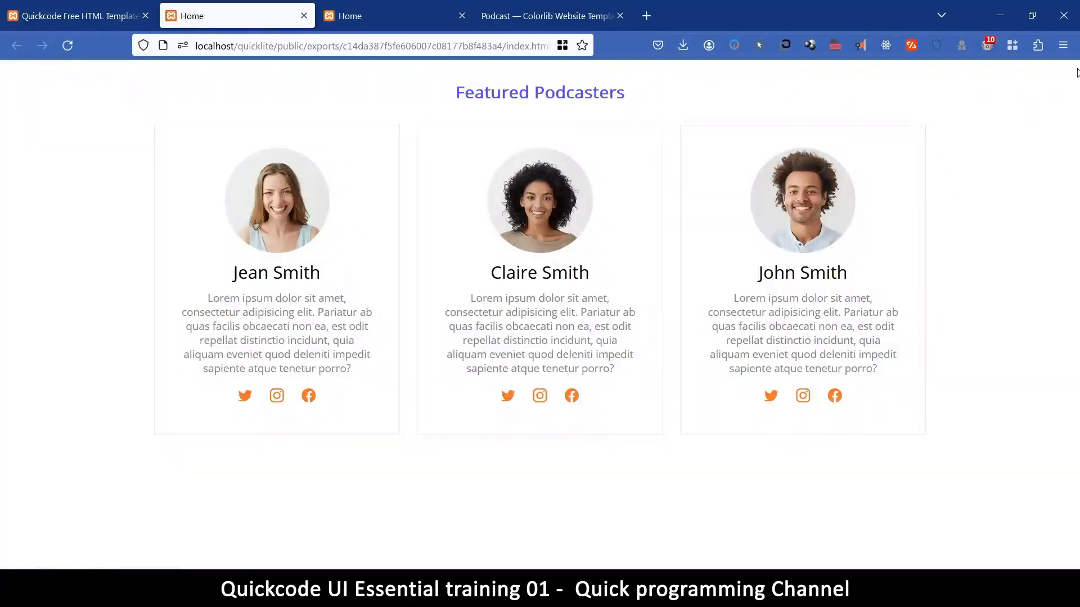
# Turn on responsive design mode for the preview and narrow the viewport to about 700 px wide
pyautogui.click(1063, 45)
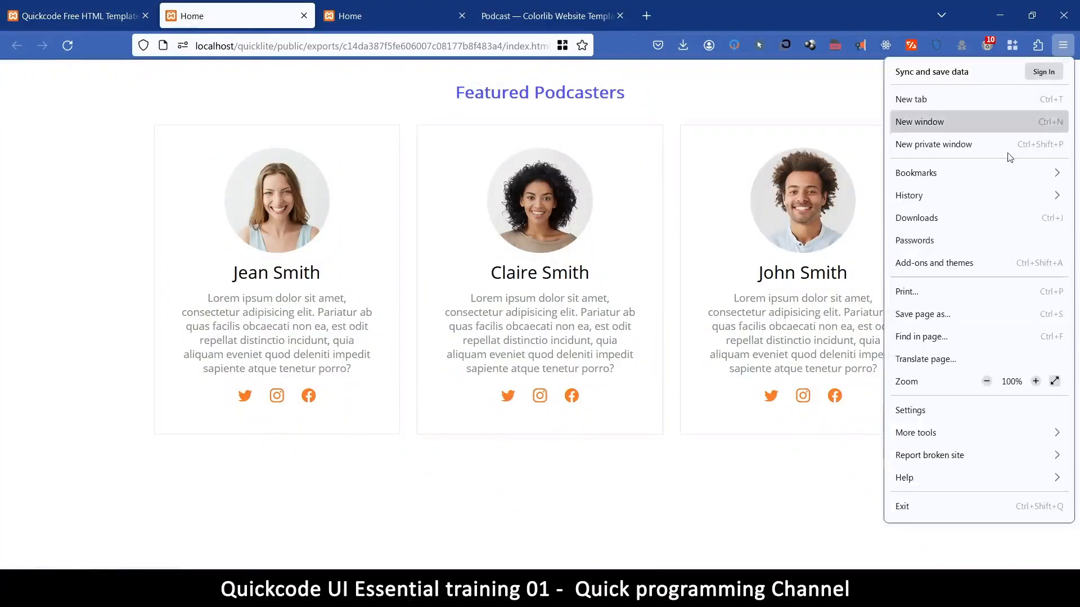
pyautogui.click(931, 434)
pyautogui.click(956, 238)
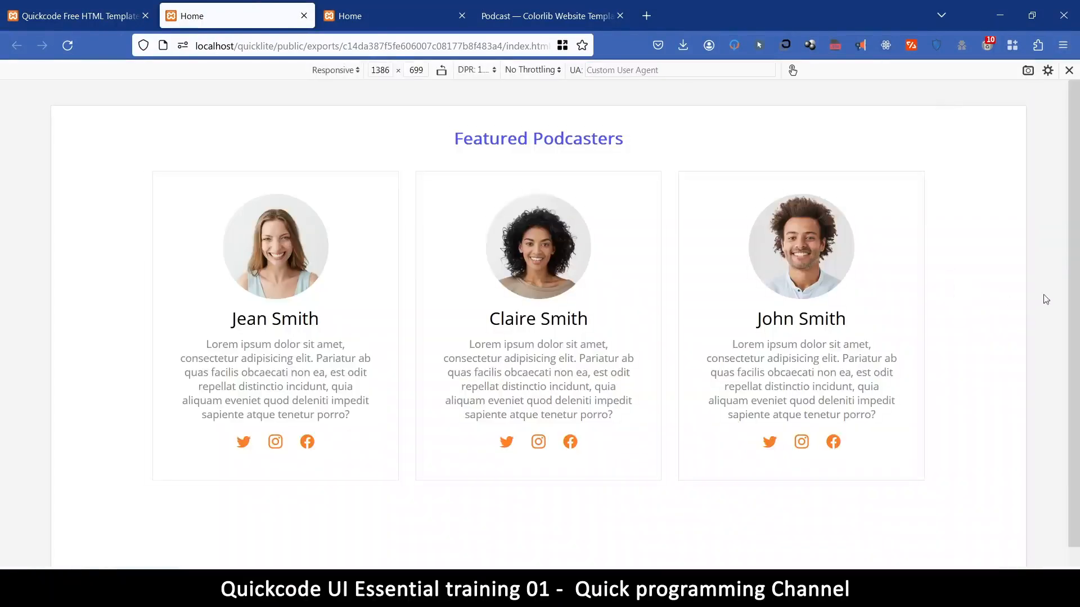
pyautogui.moveTo(1032, 285); pyautogui.dragTo(789, 311)
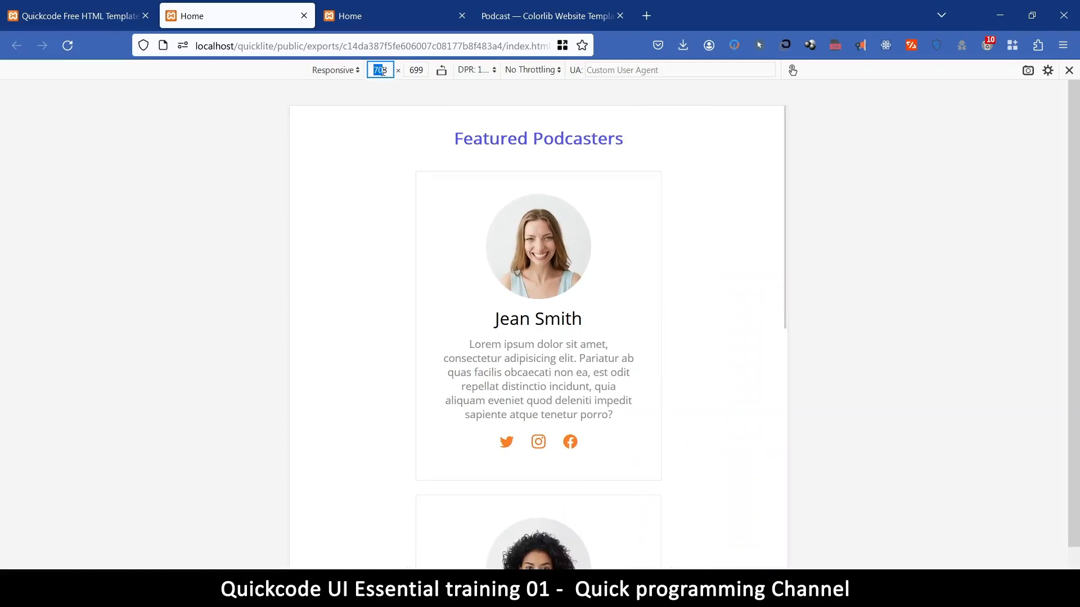
# Check the preview's card layout at viewport widths of 320 px and about 1256 px, and leave responsive design mode
pyautogui.moveTo(394, 70); pyautogui.dragTo(395, 70)
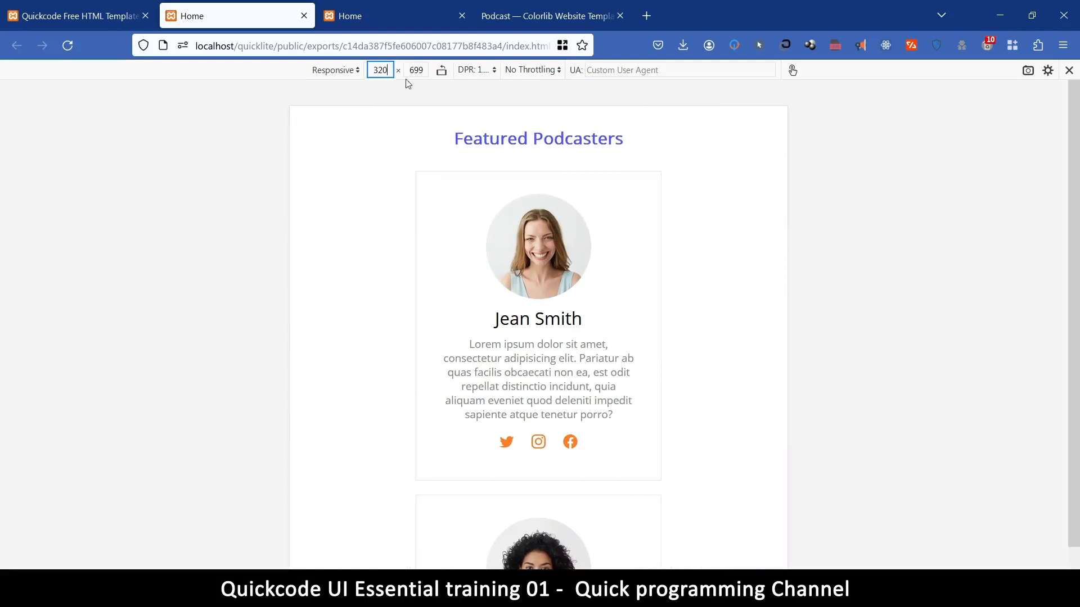
pyautogui.write('320')
pyautogui.press('Return')
pyautogui.scroll(-10, 551, 307)
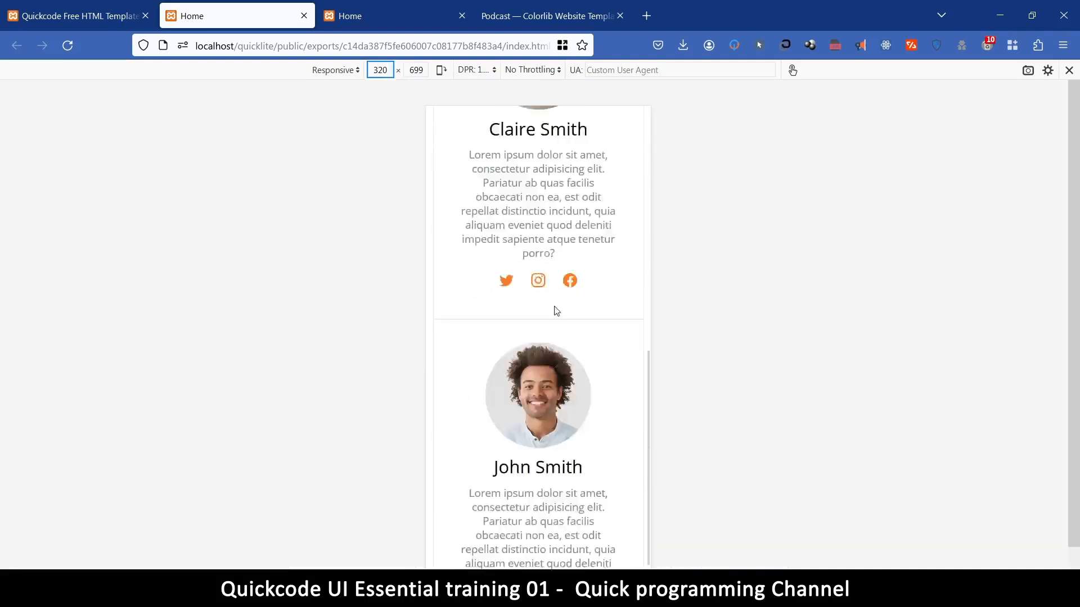
pyautogui.scroll(5, 559, 309)
pyautogui.scroll(5, 562, 310)
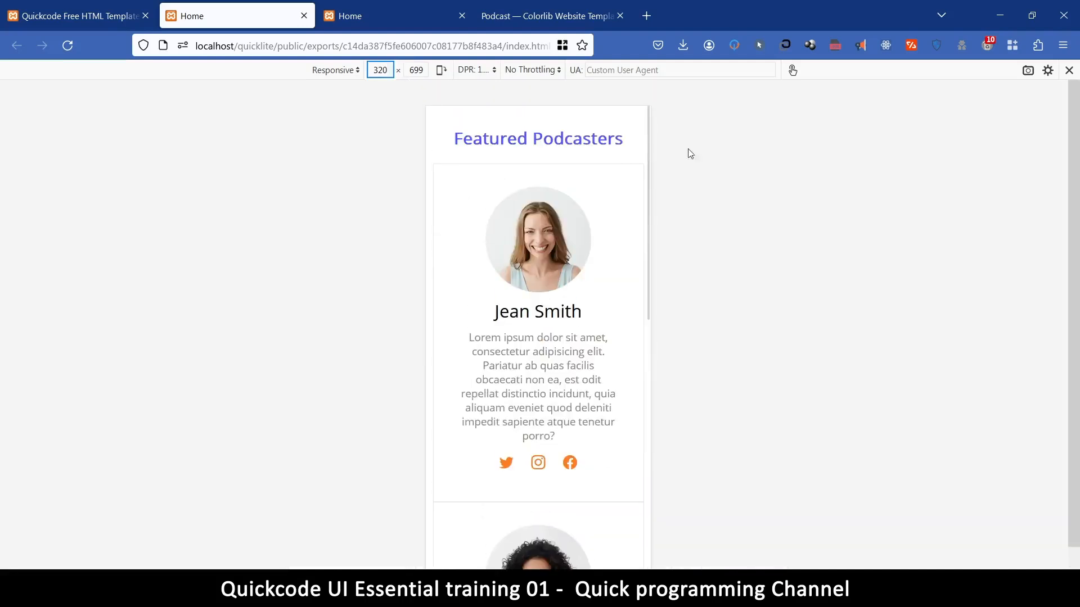
pyautogui.moveTo(648, 186); pyautogui.dragTo(985, 202)
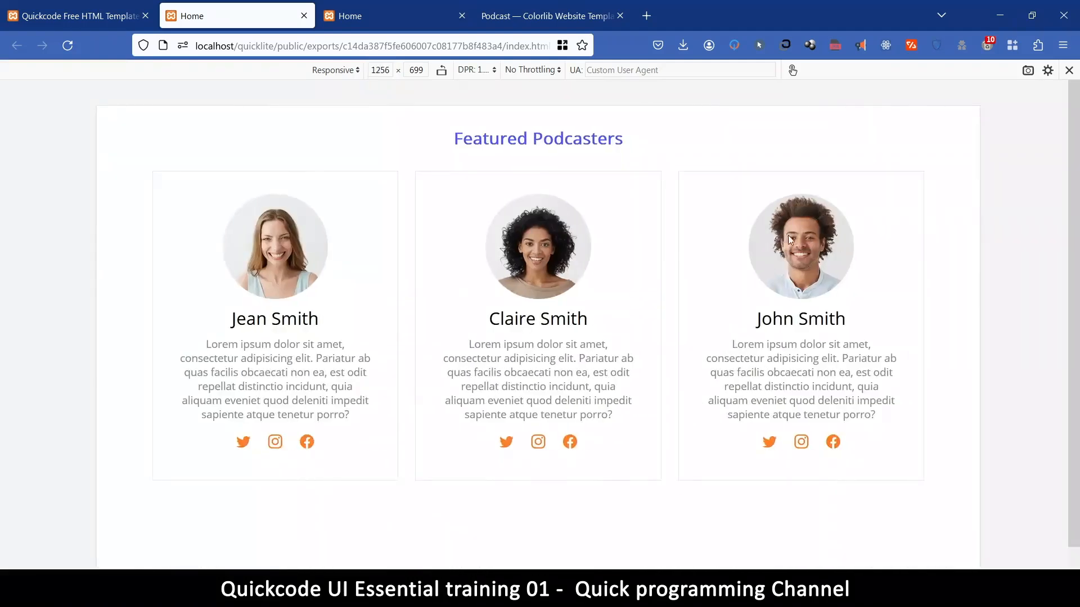
pyautogui.click(1068, 70)
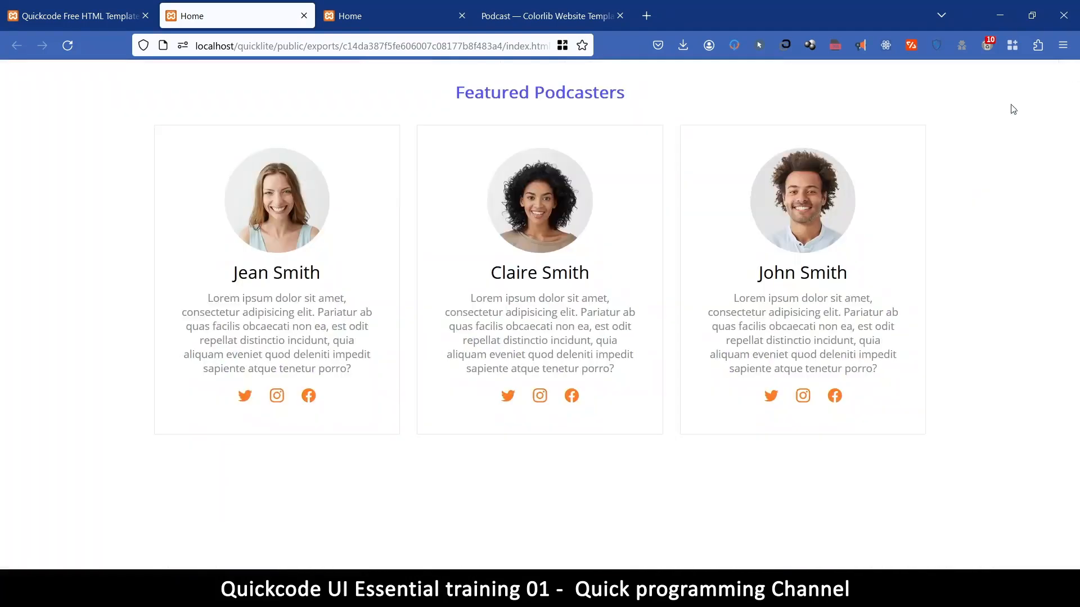
# Return to the editor and reload it to start from a blank untitled page
pyautogui.click(123, 16)
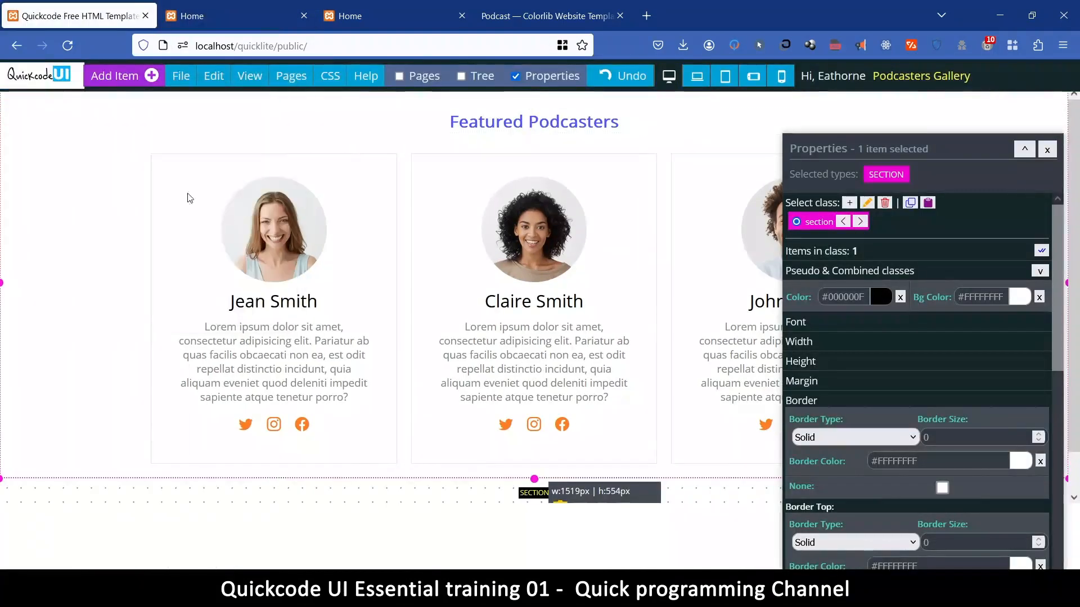
pyautogui.click(68, 45)
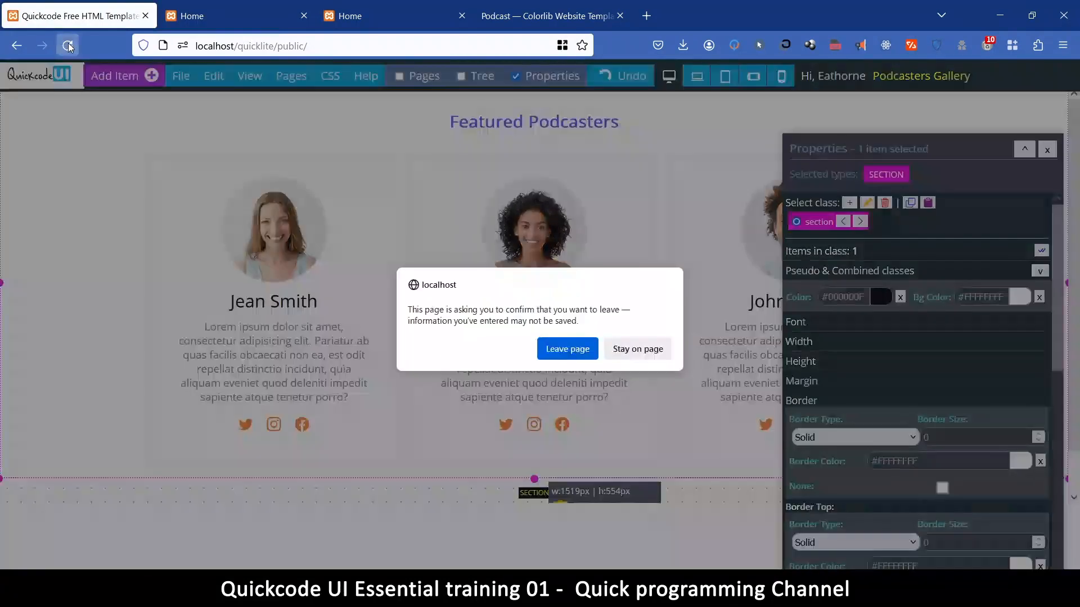
pyautogui.click(579, 349)
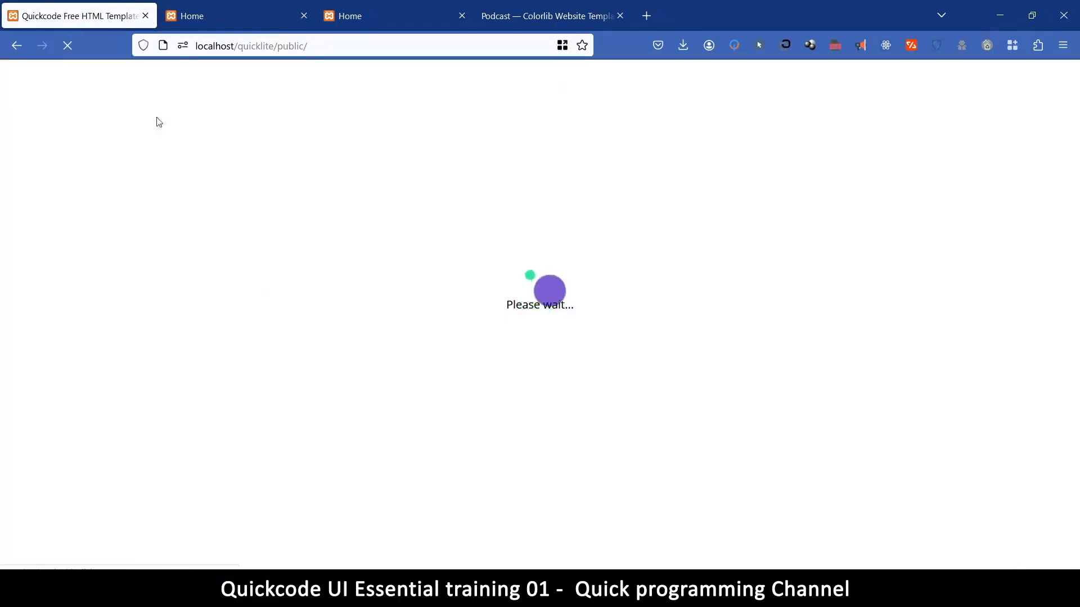
# Add the Course 1 card from the 03.Cards category to the blank page
pyautogui.moveTo(176, 85)
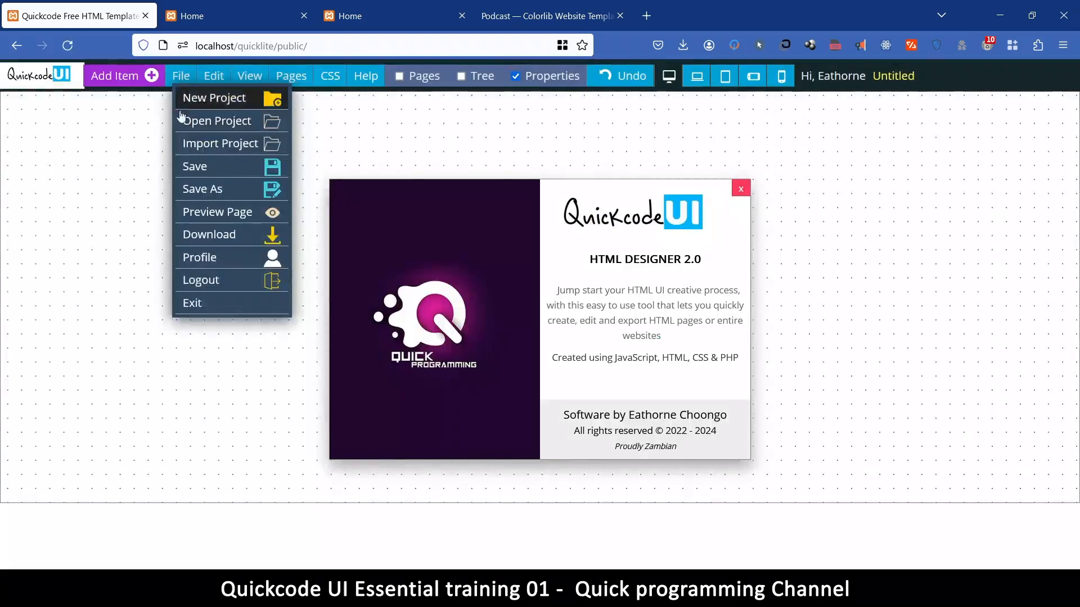
pyautogui.click(115, 79)
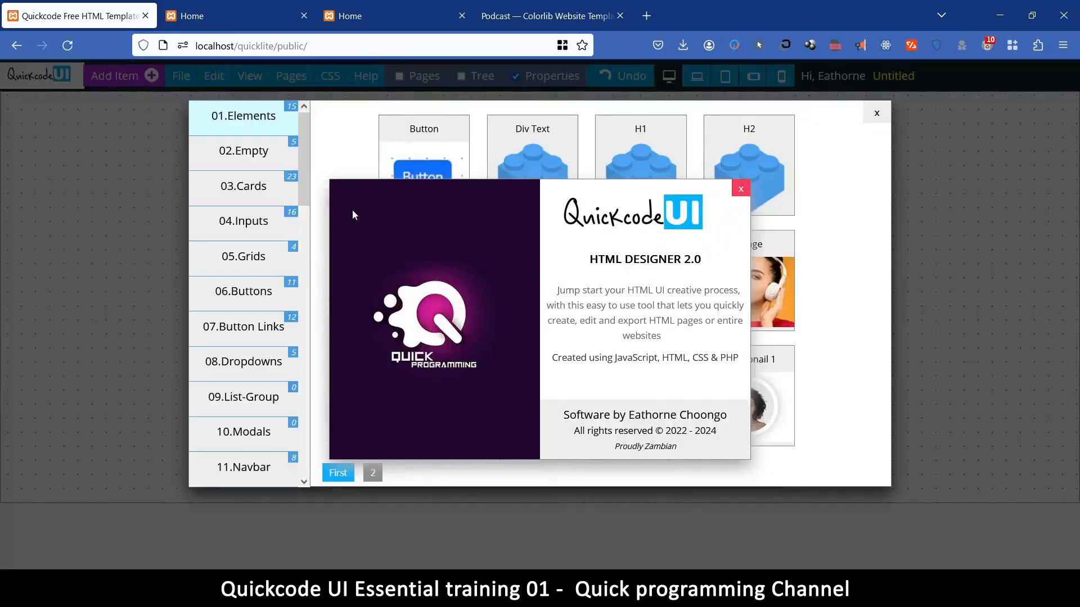
pyautogui.click(250, 198)
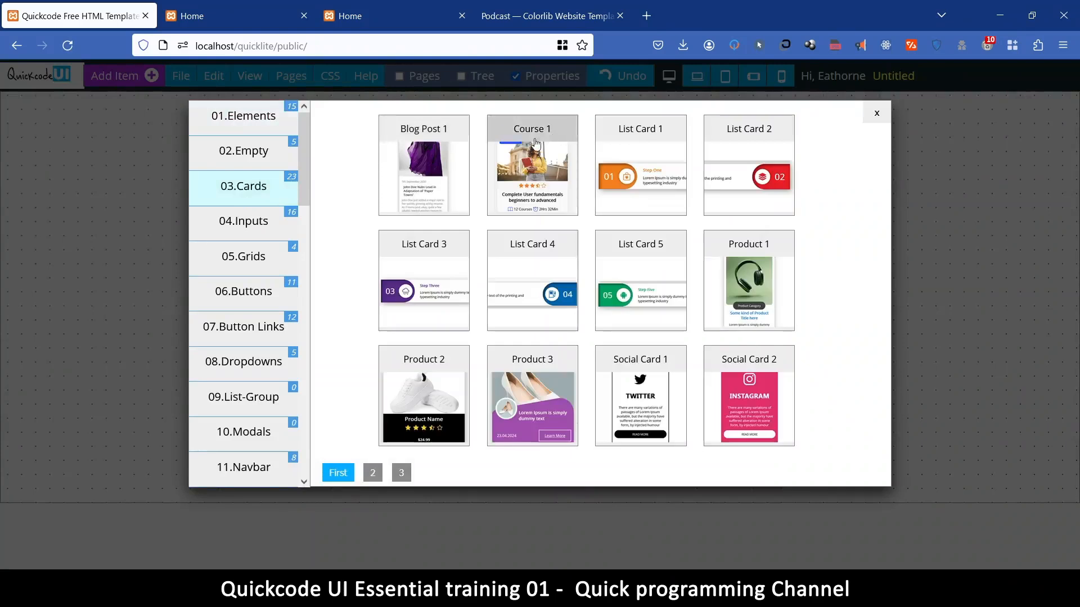
pyautogui.click(524, 133)
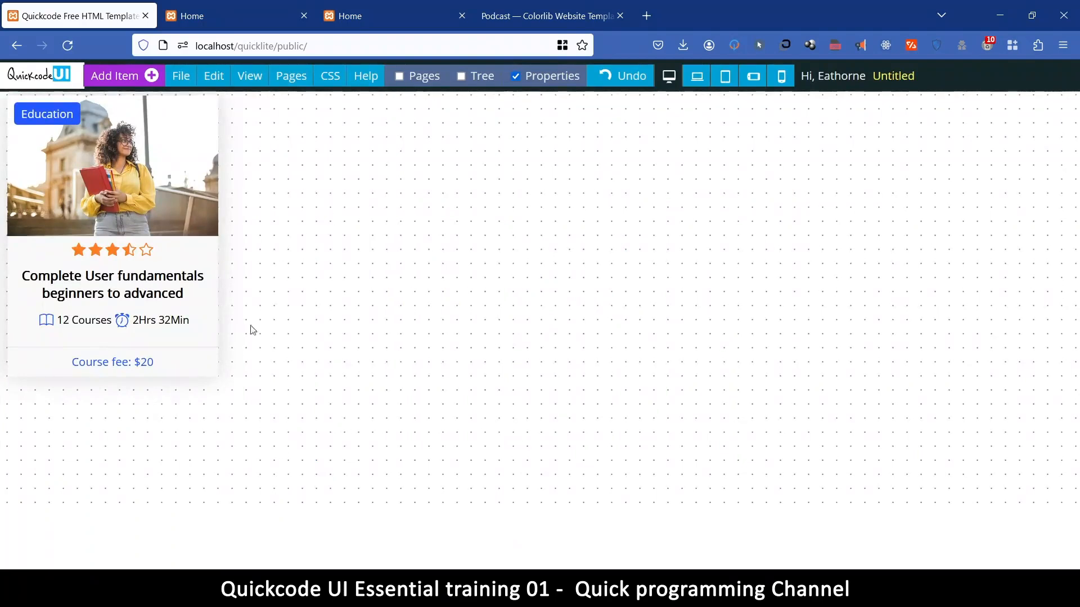
# Import the saved Podcasters Gallery project into the current page below the course card and look over the result
pyautogui.click(174, 70)
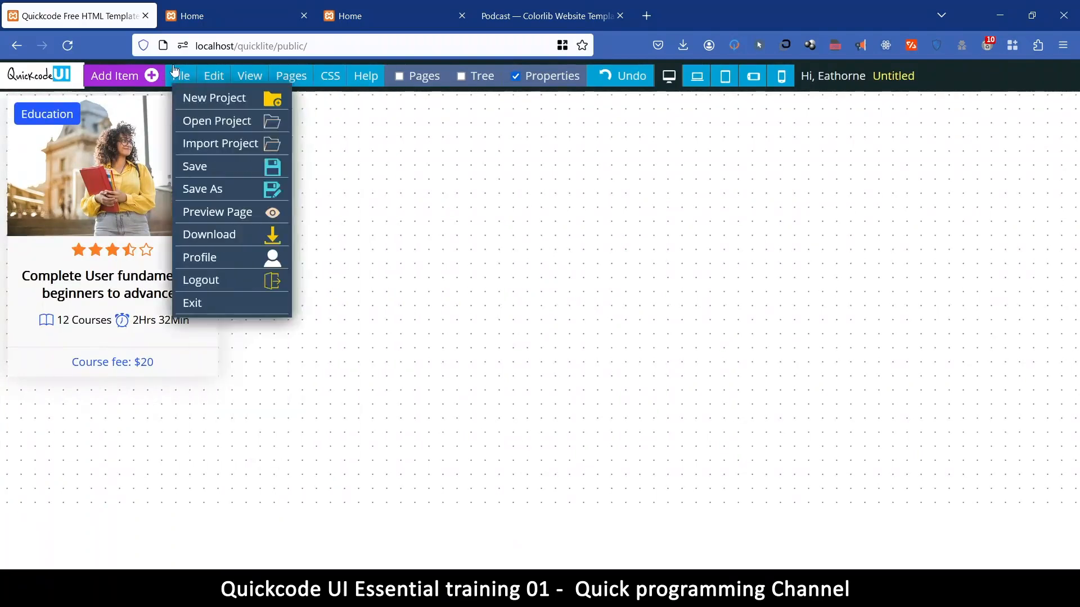
pyautogui.click(202, 147)
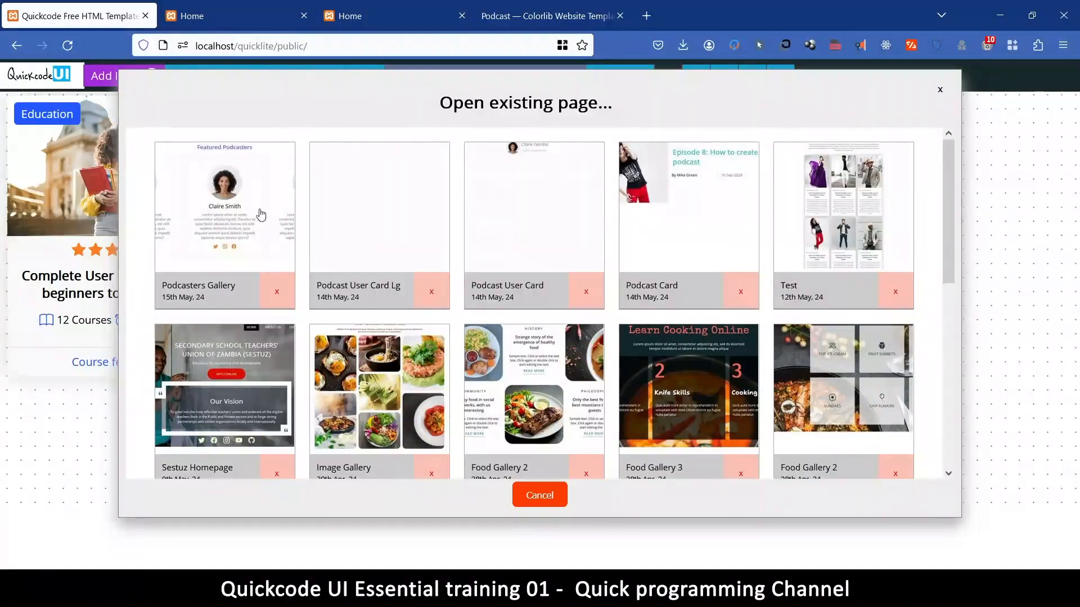
pyautogui.click(241, 205)
pyautogui.scroll(-5, 371, 227)
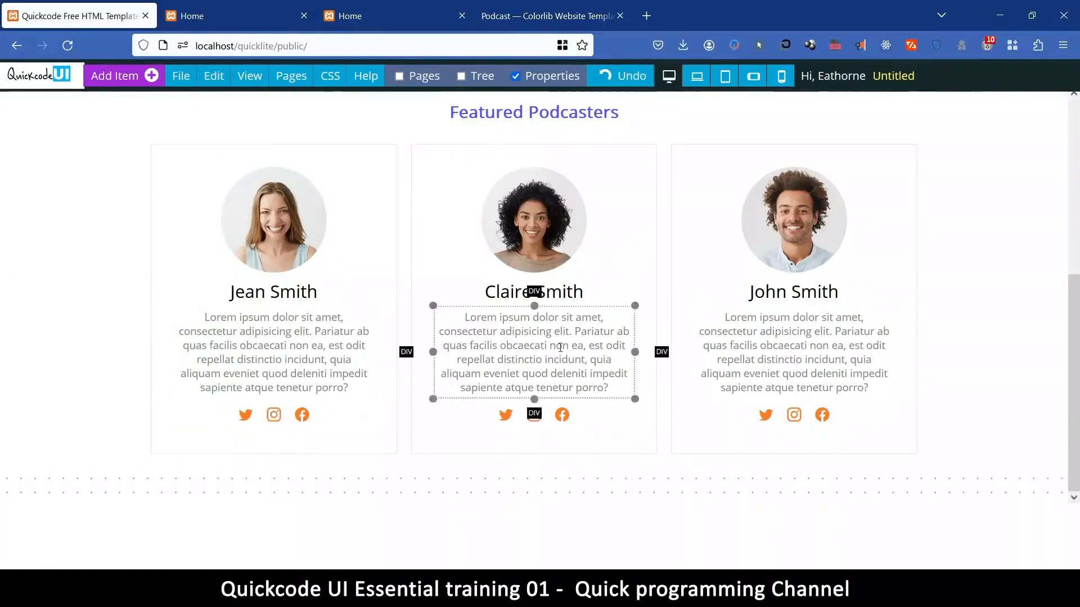
pyautogui.scroll(4, 441, 253)
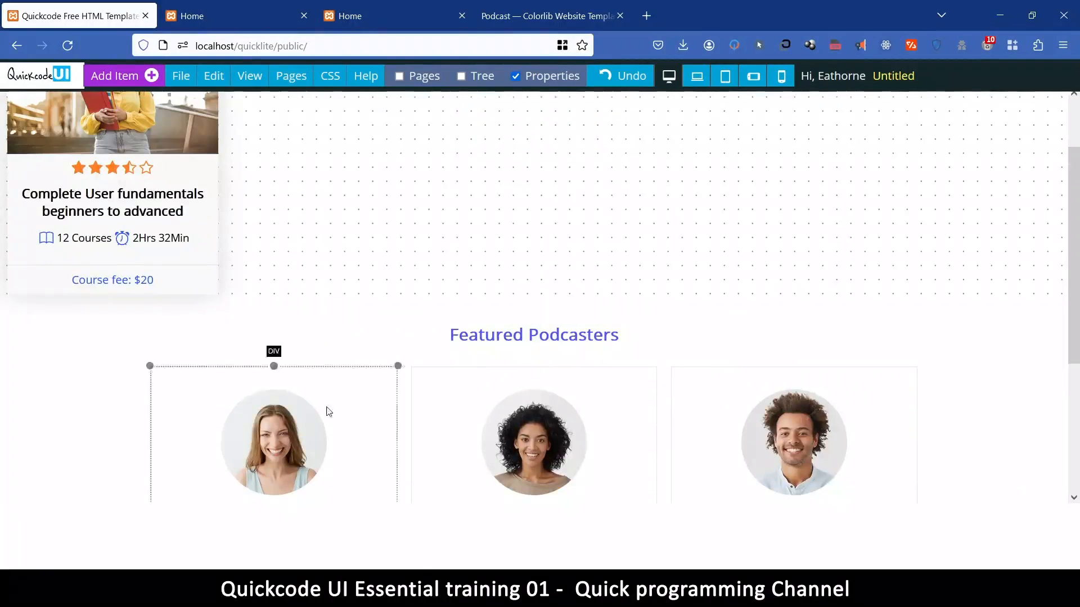
# Import the saved project containing the Key Features section below the Featured Podcasters section, and look over the combined page
pyautogui.scroll(-4, 392, 422)
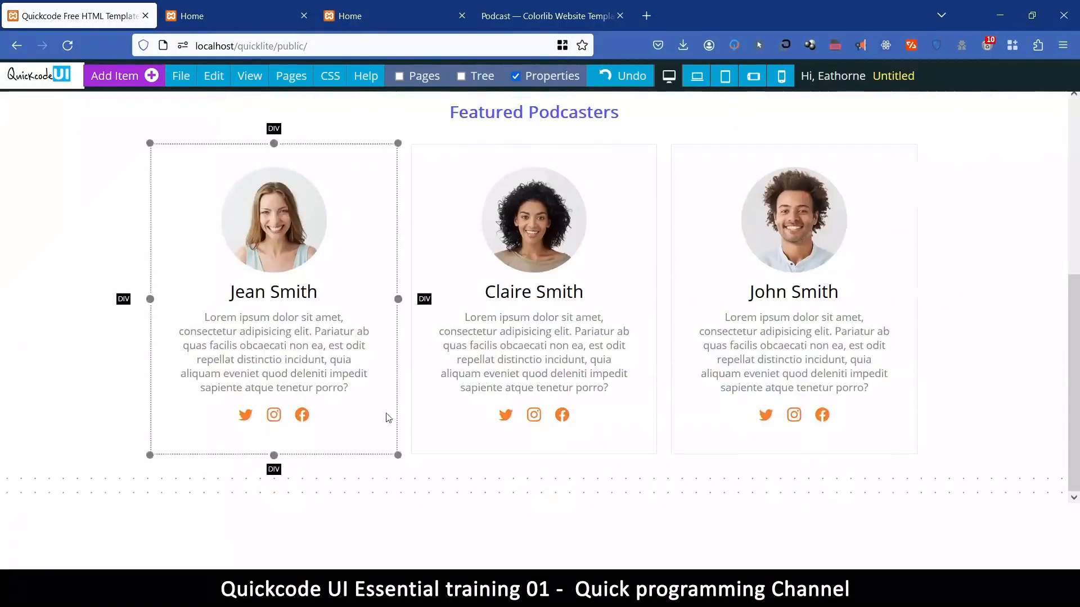
pyautogui.click(181, 75)
pyautogui.click(194, 121)
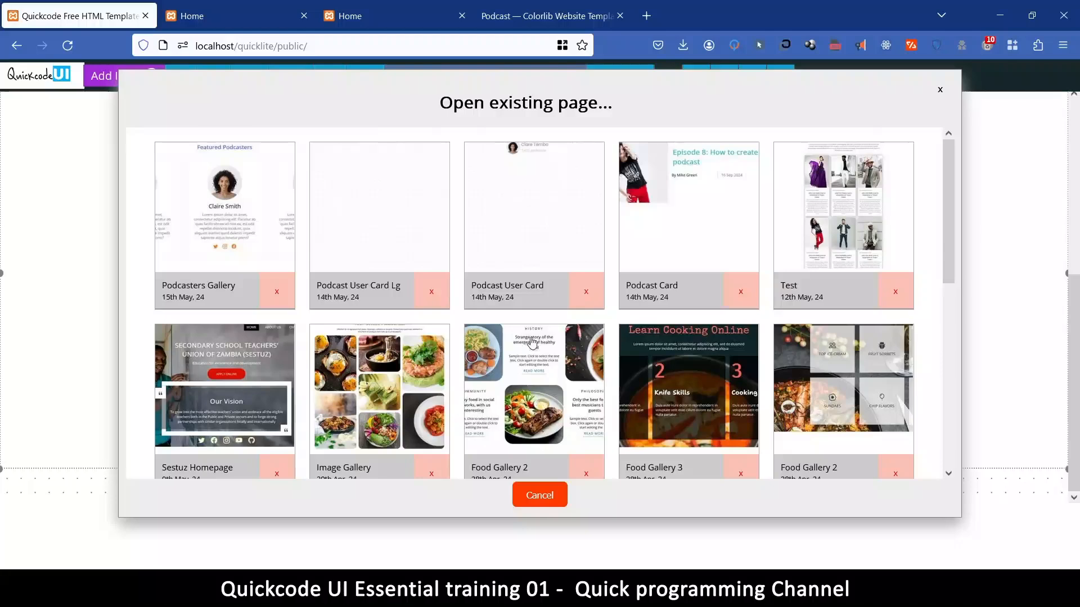
pyautogui.click(839, 176)
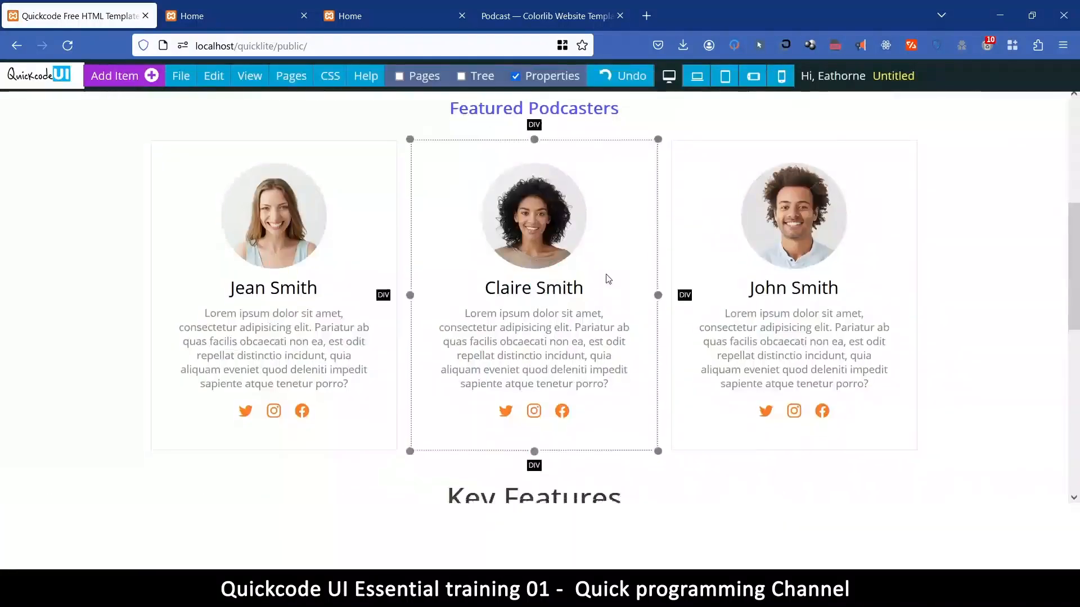
pyautogui.scroll(-4, 607, 278)
pyautogui.scroll(-3, 607, 278)
pyautogui.scroll(-2, 560, 228)
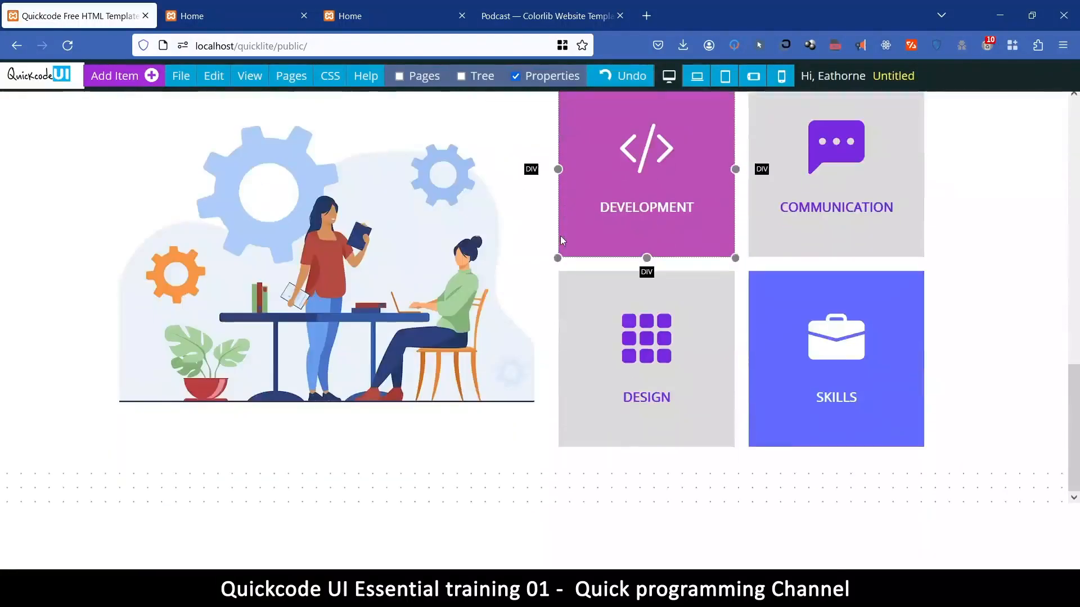
pyautogui.scroll(15, 560, 260)
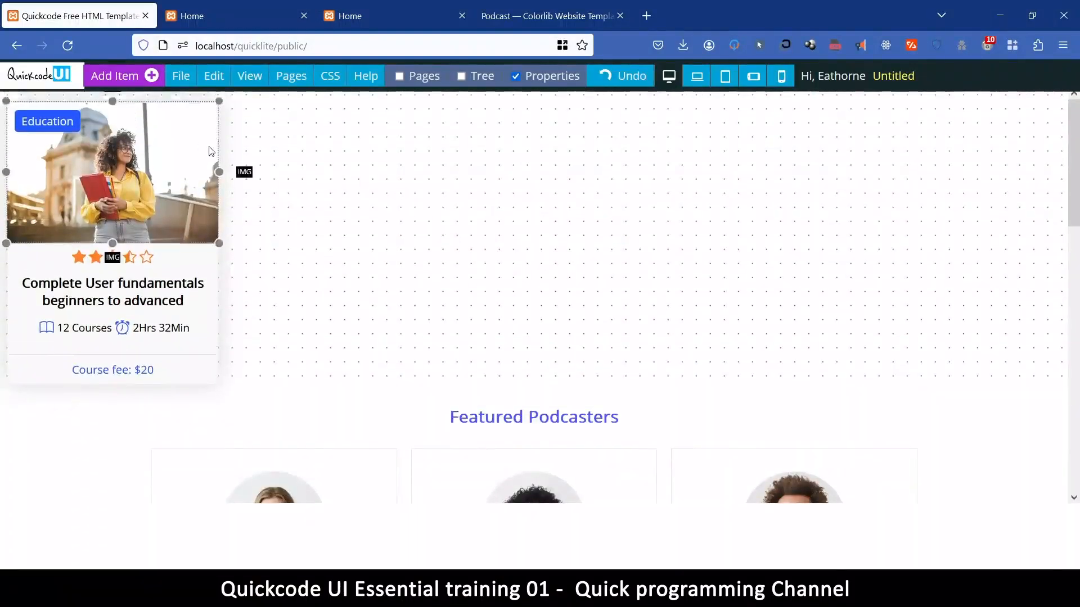
pyautogui.scroll(-4, 311, 273)
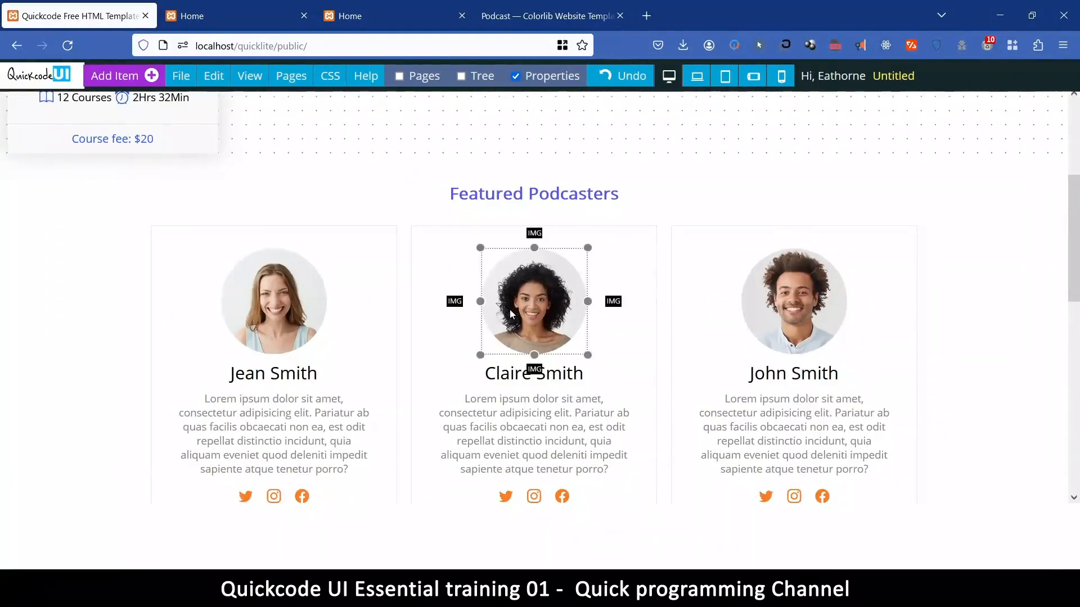
pyautogui.scroll(-4, 513, 313)
pyautogui.scroll(3, 480, 305)
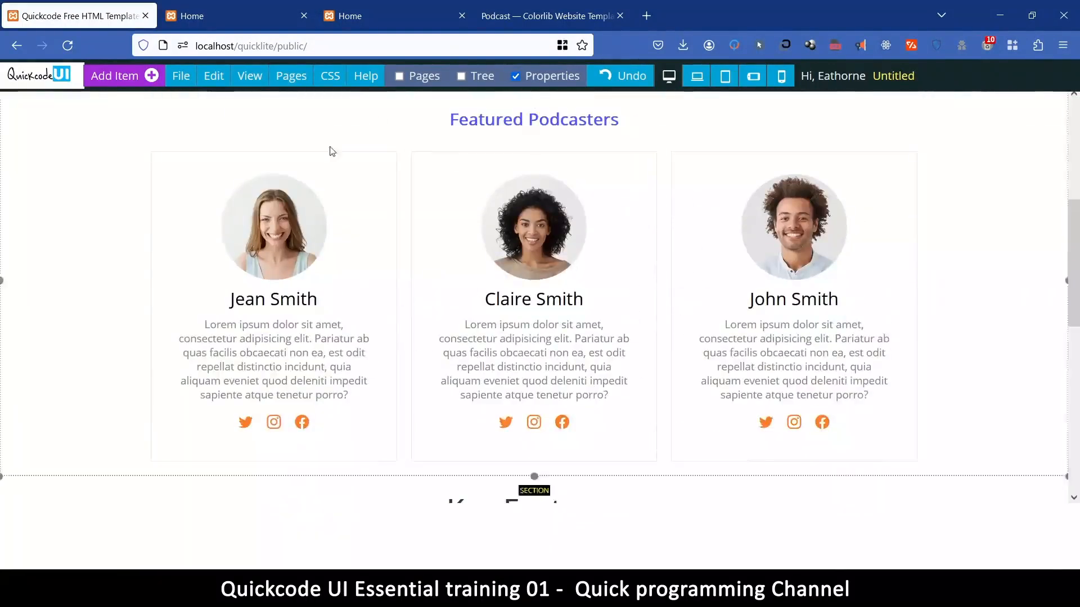
# Try a light grey #E0E0E0 background on the podcaster cards' user-card class, and clear that background colour again
pyautogui.click(348, 191)
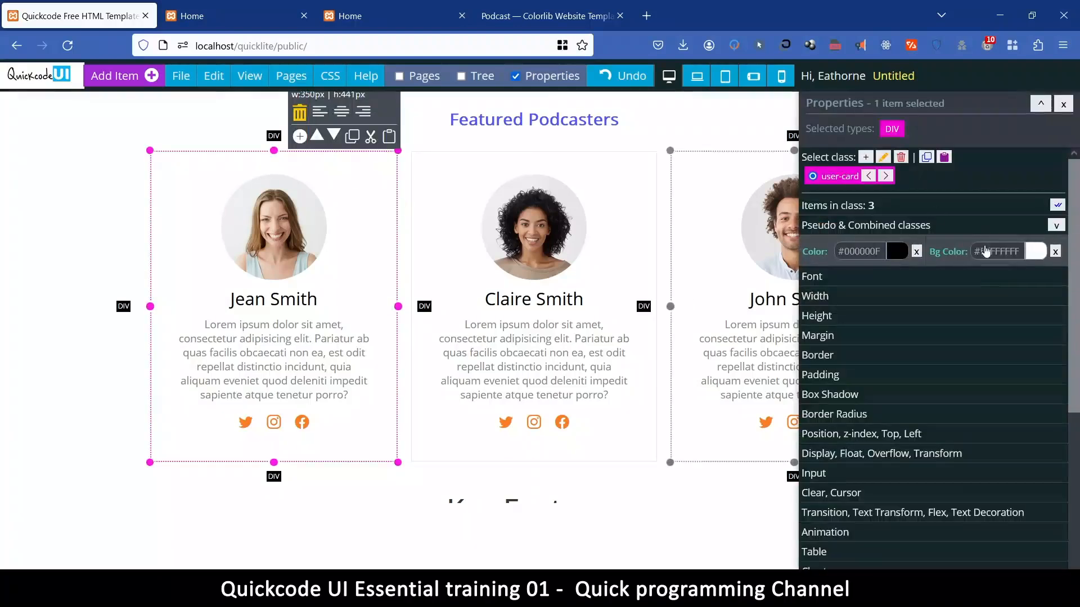
pyautogui.click(1033, 258)
pyautogui.moveTo(1008, 274)
pyautogui.mouseDown()
pyautogui.moveTo(1015, 303)
pyautogui.moveTo(1024, 278)
pyautogui.mouseUp()
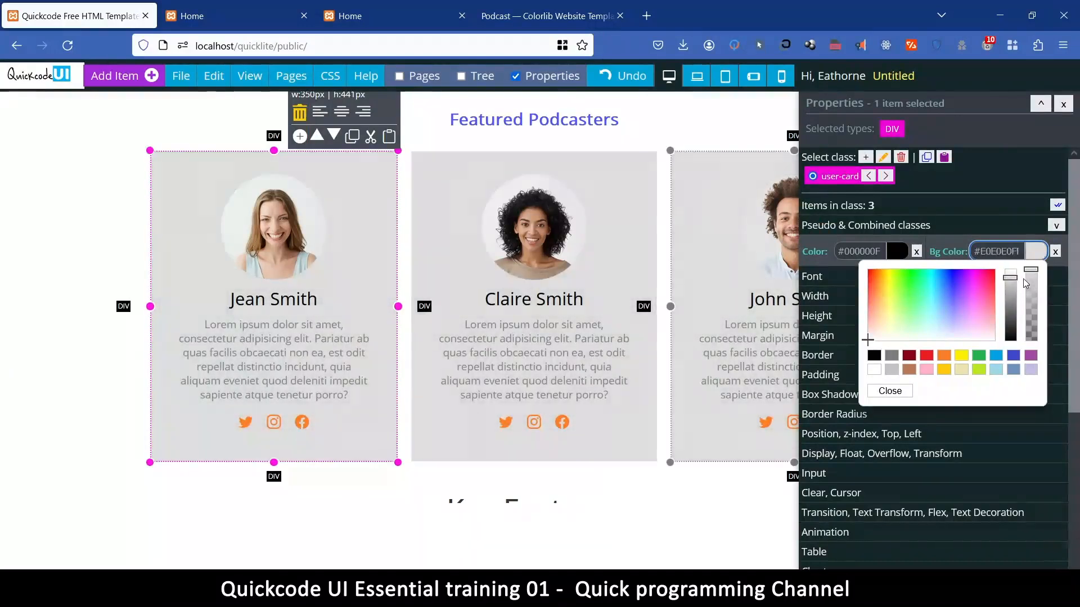
pyautogui.click(1055, 252)
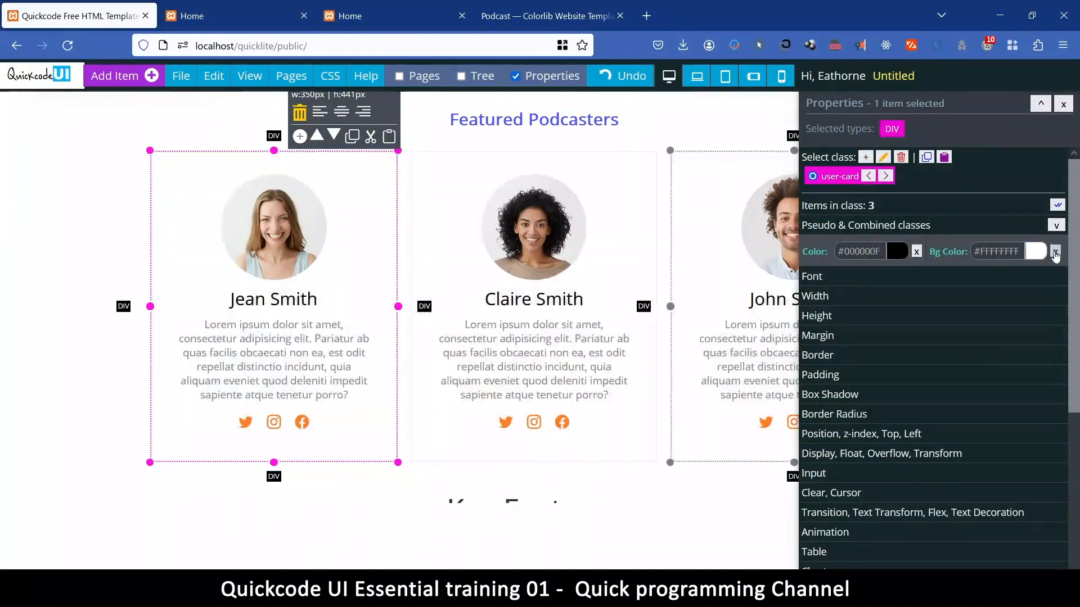
pyautogui.scroll(5, 299, 212)
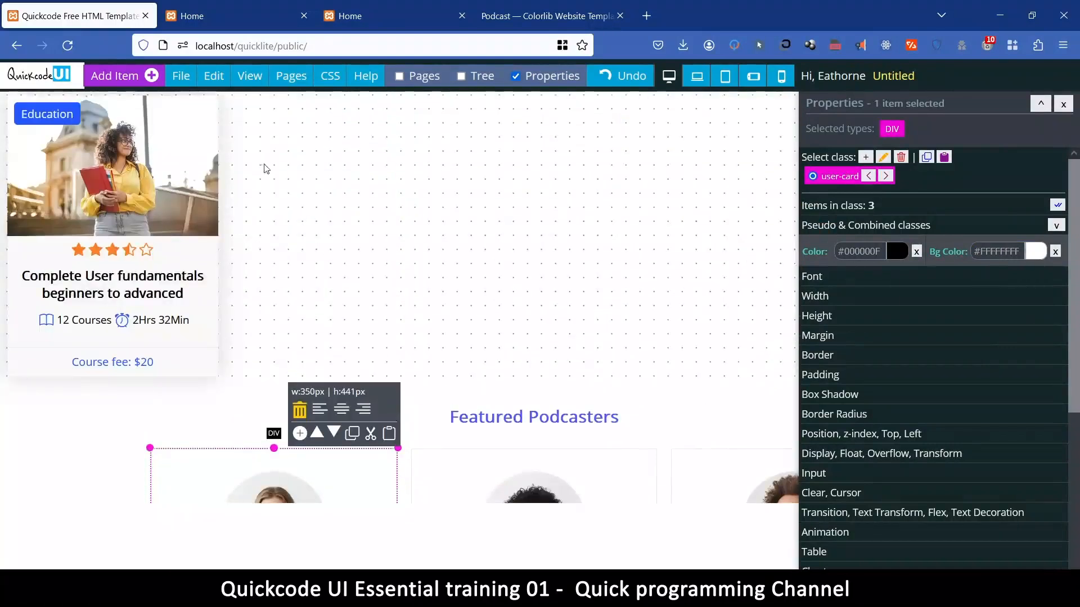
pyautogui.moveTo(857, 105); pyautogui.dragTo(843, 136)
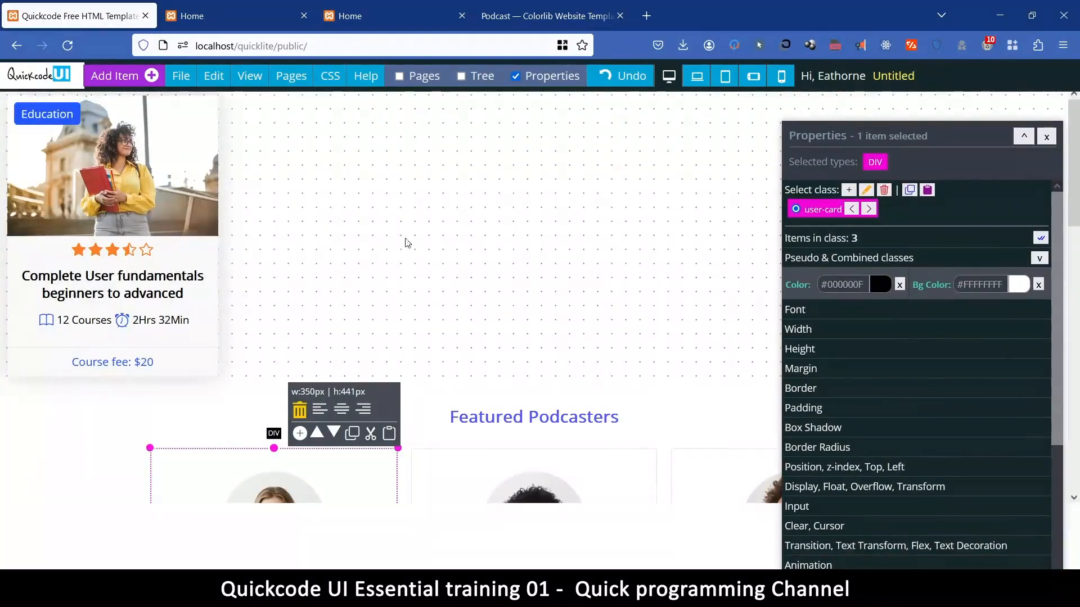